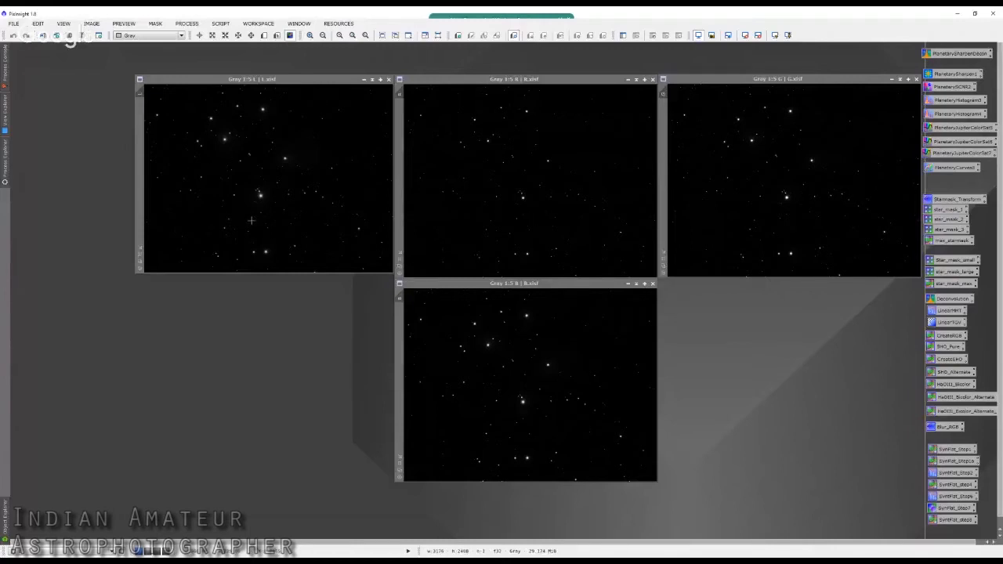
- Arrange the L, R, G and B image windows so they do not overlap, with B directly beneath R
click(5, 160)
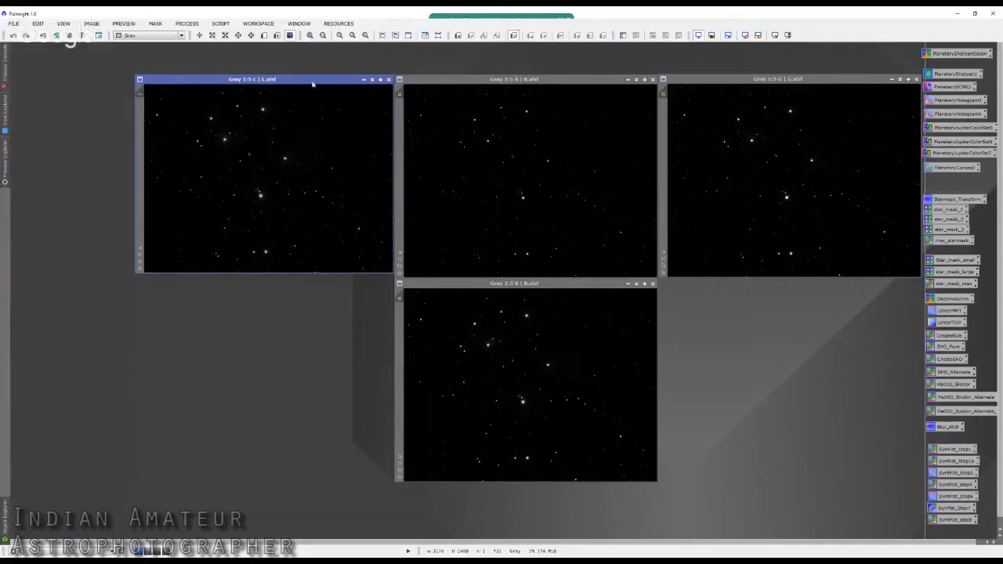
drag(313, 81, 254, 79)
drag(439, 80, 404, 80)
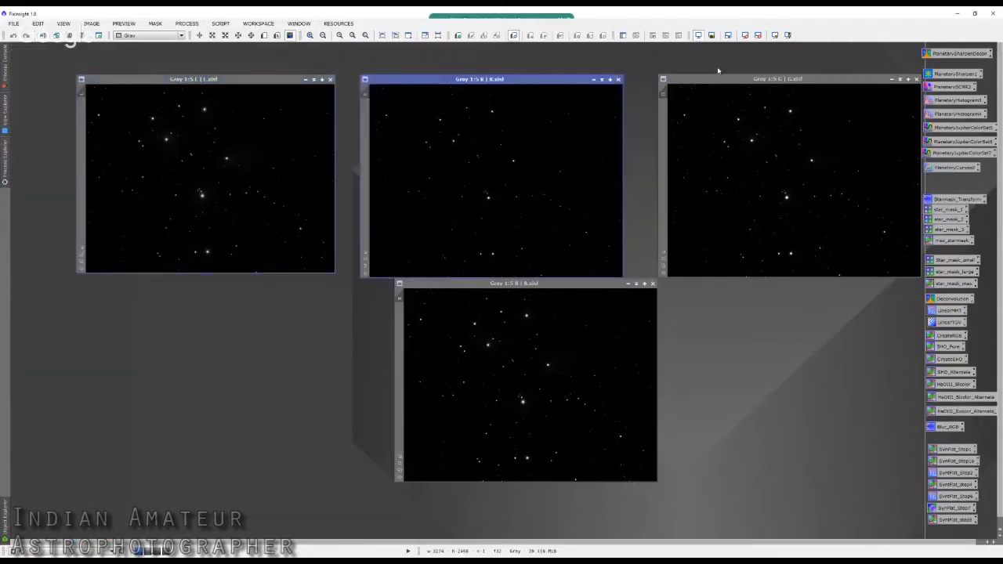
drag(719, 83, 705, 85)
drag(591, 284, 569, 283)
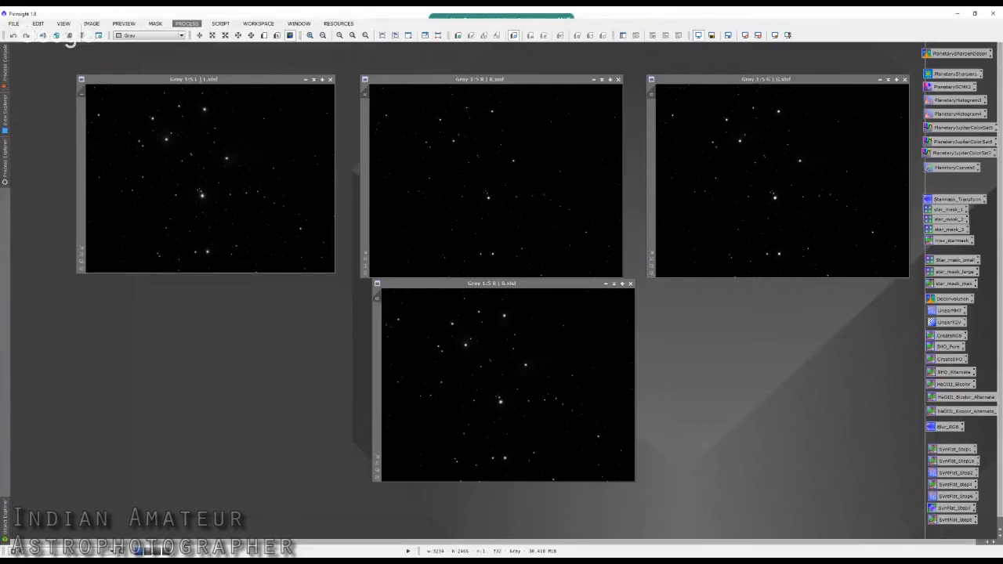
drag(198, 82, 206, 87)
click(426, 127)
click(706, 126)
click(607, 322)
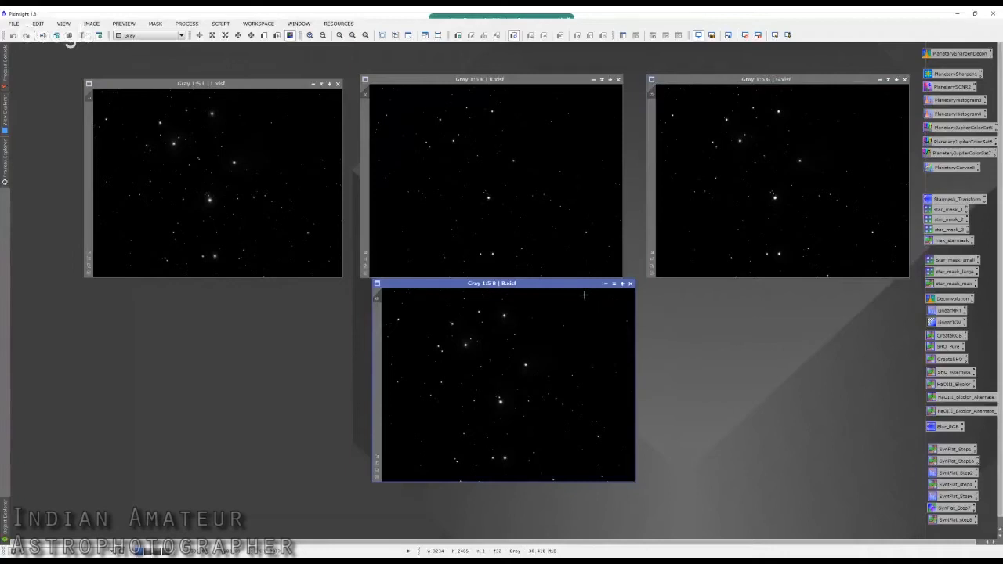
drag(564, 284, 551, 288)
click(286, 219)
click(6, 171)
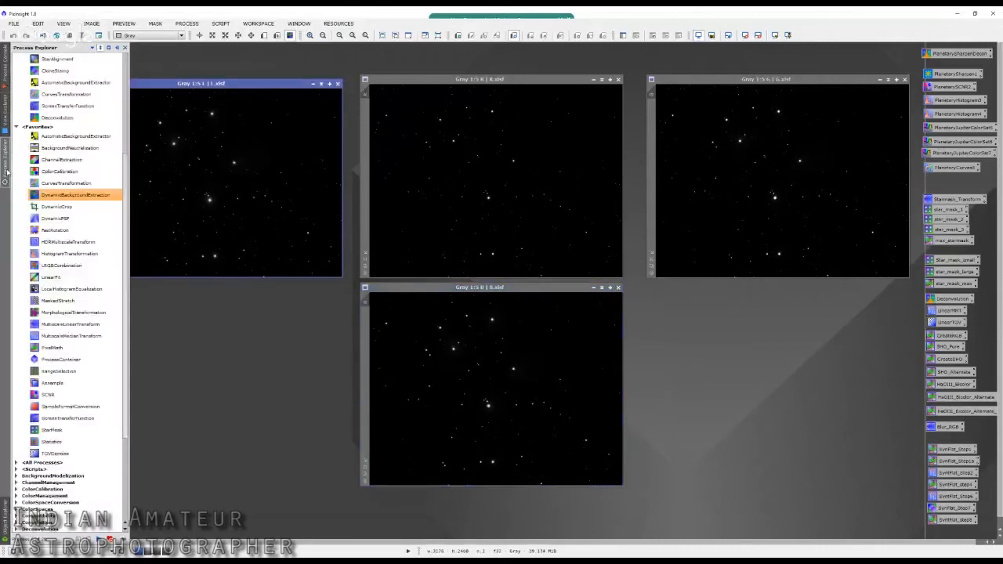
double_click(92, 256)
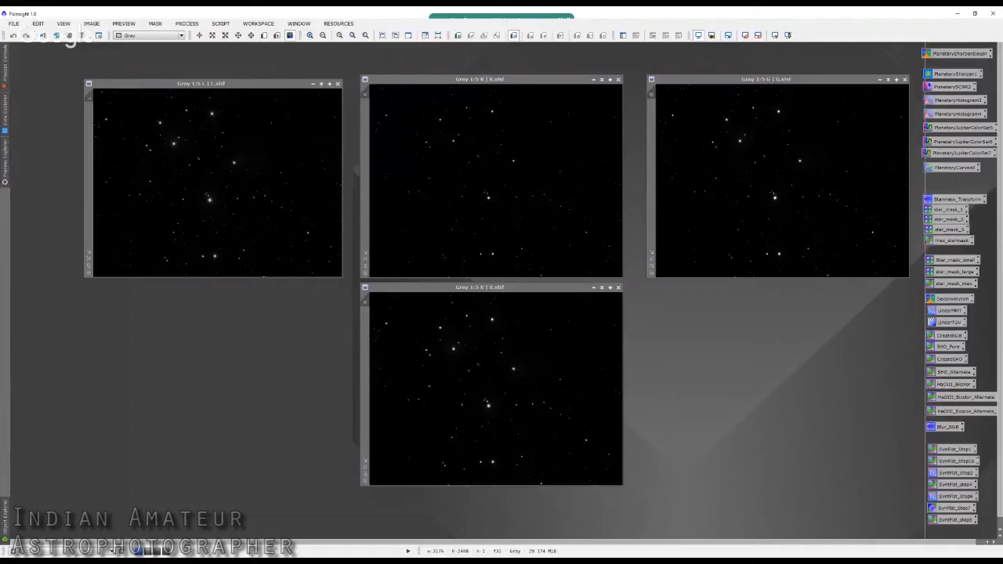
click(299, 132)
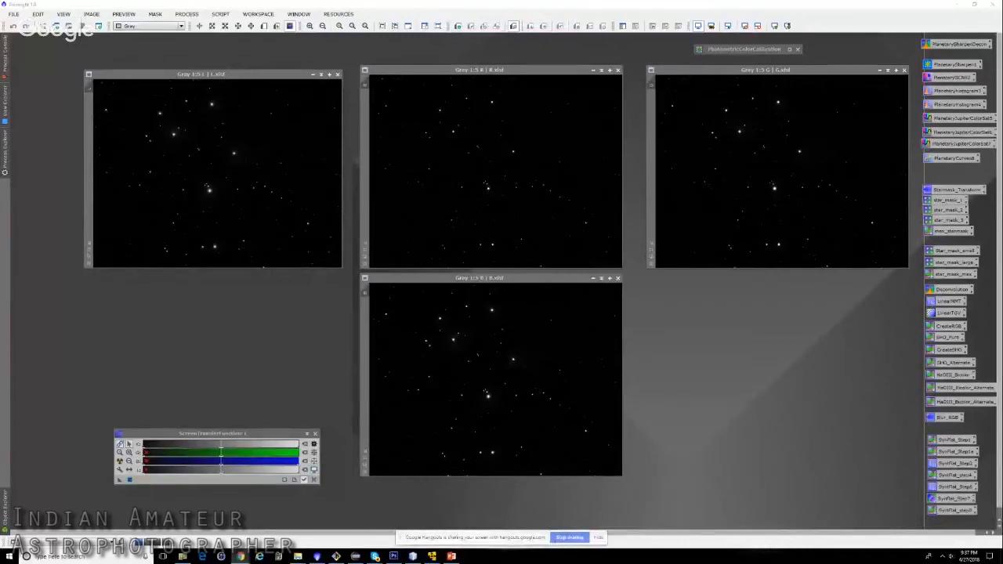
- Open the HistogramTransformation process and move its window clear of the L image
click(287, 434)
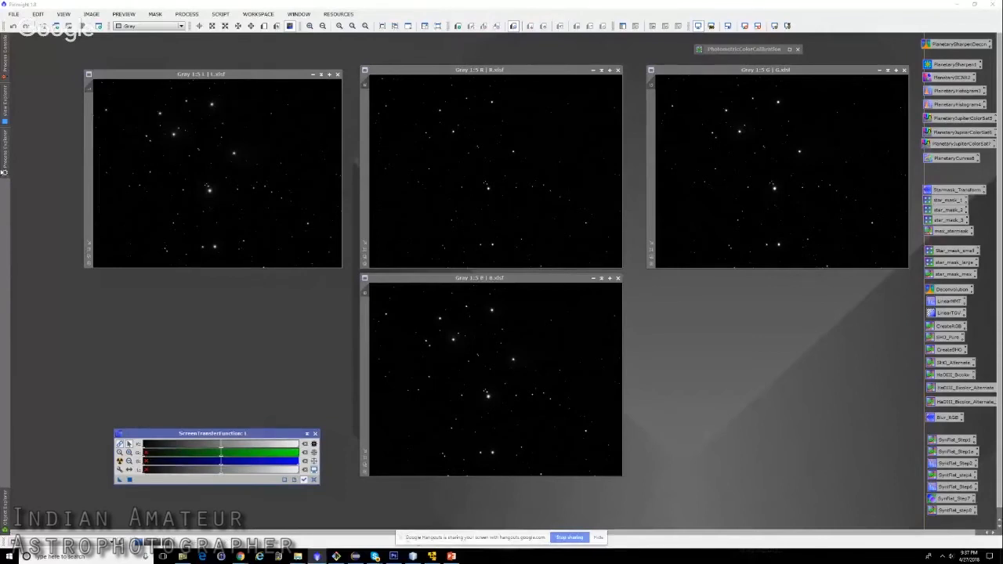
mouse_move(5, 153)
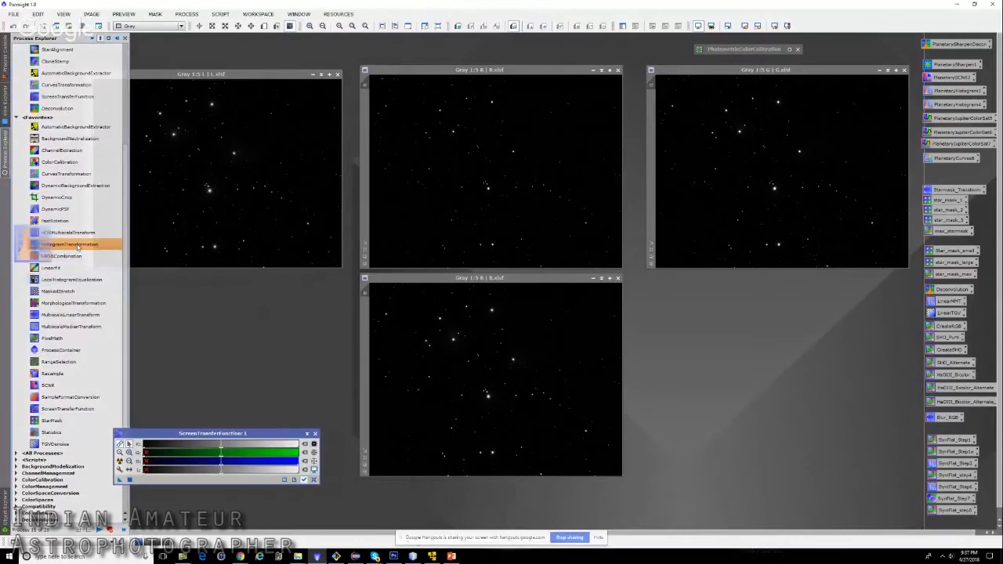
double_click(70, 244)
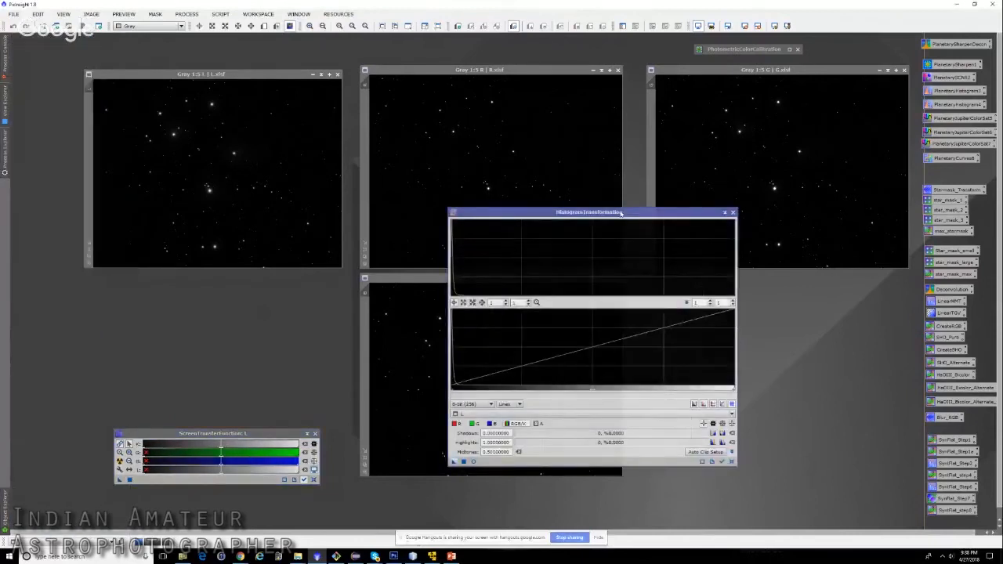
drag(621, 212, 620, 214)
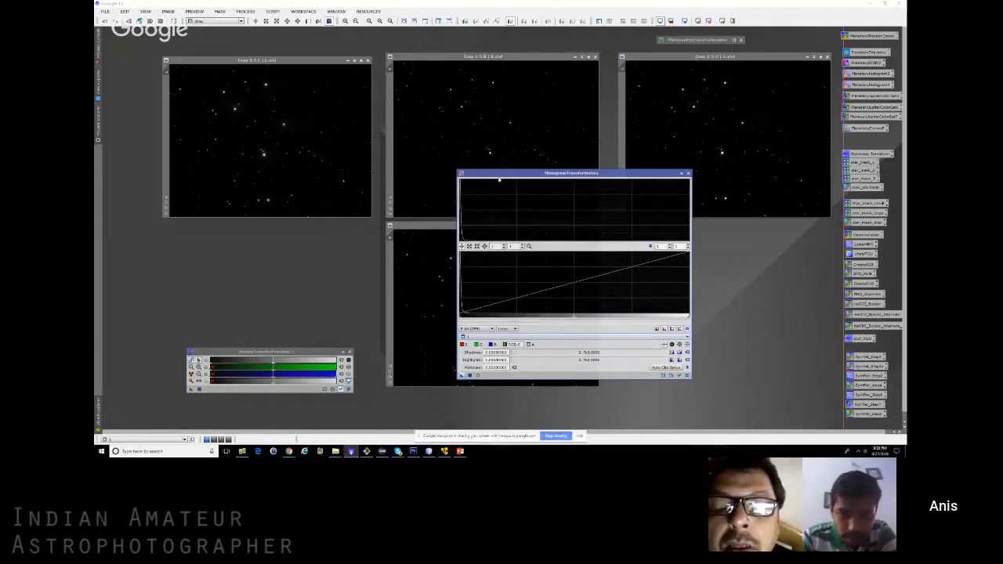
drag(497, 174, 534, 171)
- Auto-stretch the screen display of the L image and inspect its nebulosity up close
click(269, 159)
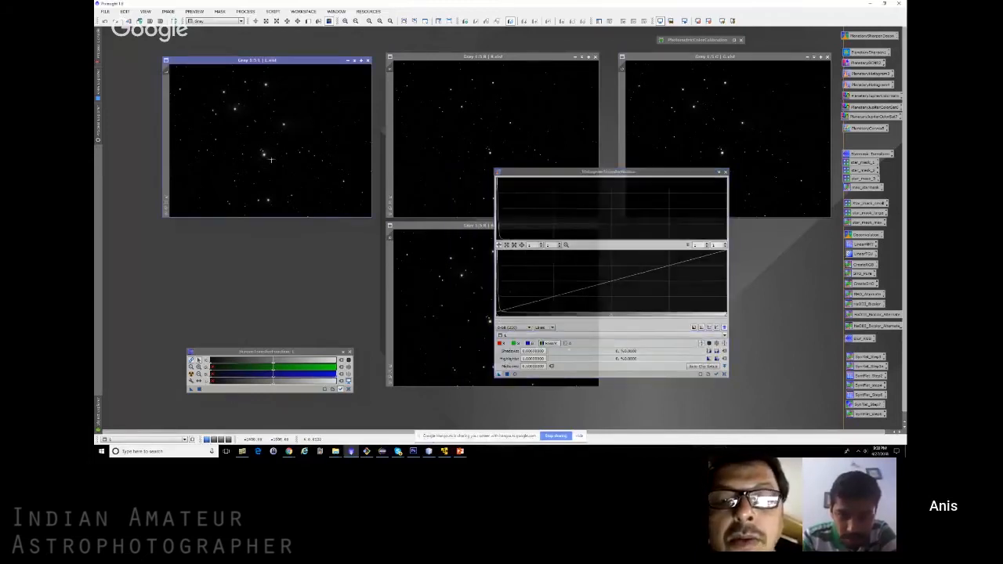
drag(293, 352, 289, 344)
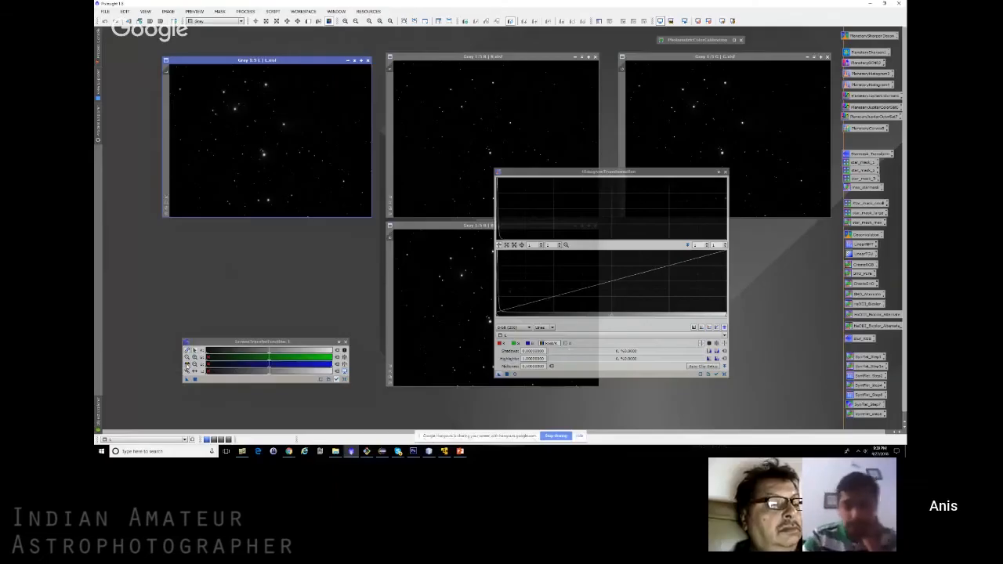
click(187, 364)
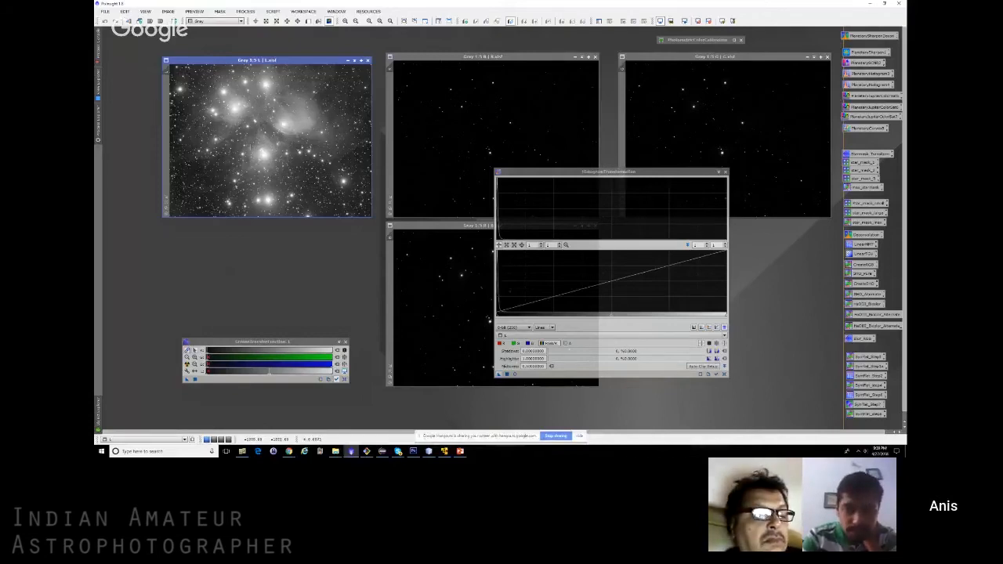
scroll(250, 149, up, 3)
scroll(250, 149, down, 1)
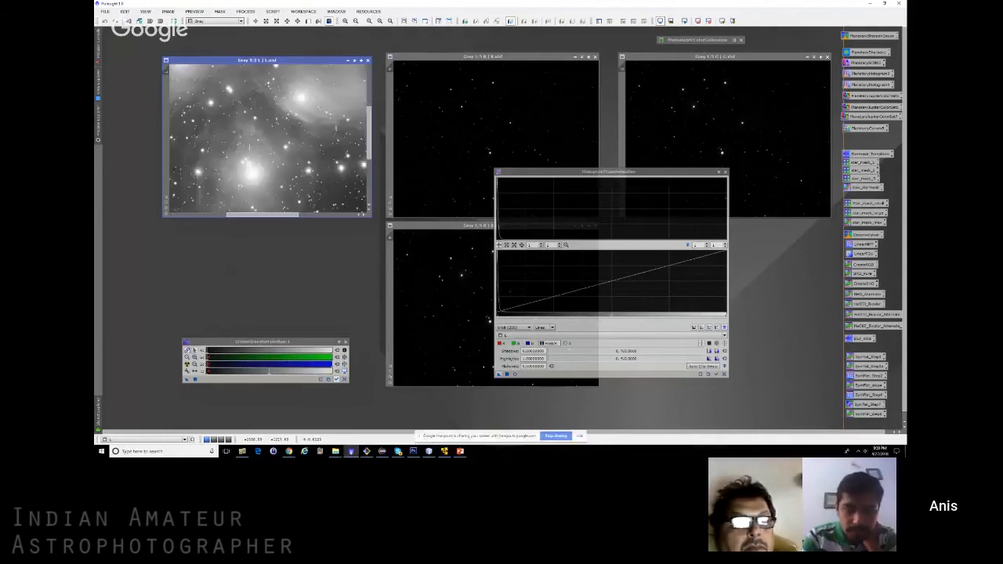
scroll(249, 147, down, 2)
- Auto-stretch the screen display of the R, G and B images, keeping the histogram window clear of them
click(188, 364)
drag(530, 173, 689, 249)
click(690, 185)
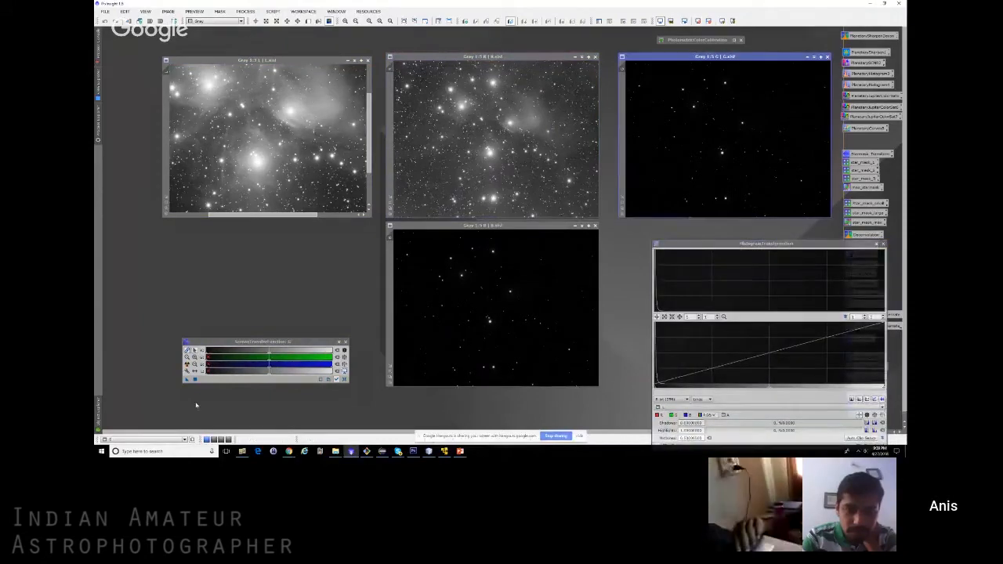
click(188, 365)
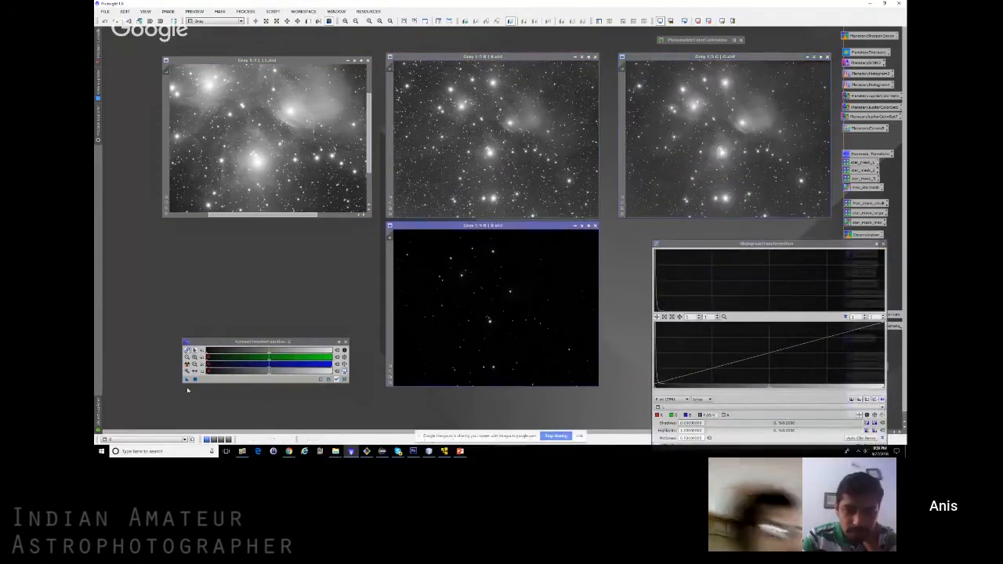
click(188, 364)
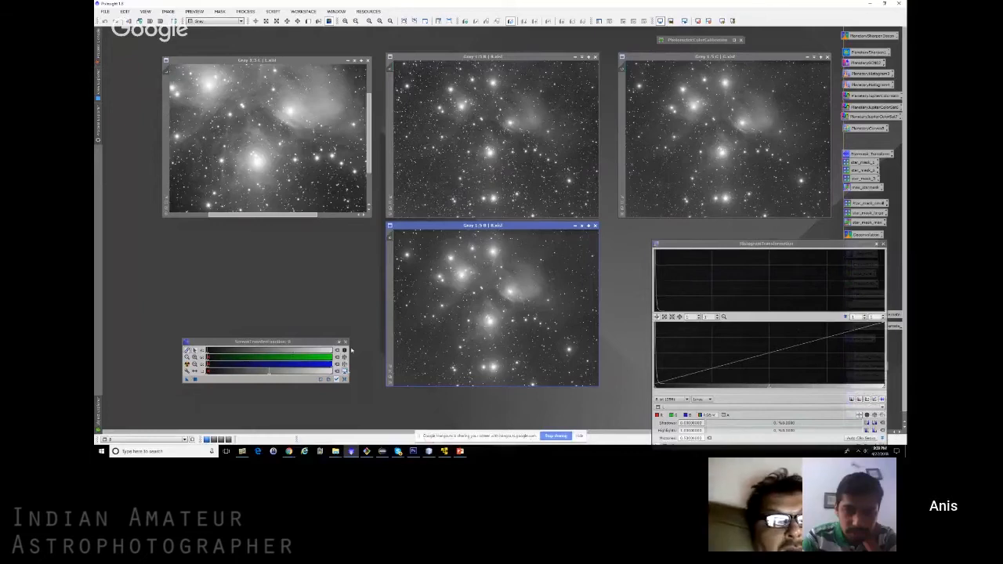
- Reset the screen stretch on the B, G, R and L images
click(345, 379)
click(470, 149)
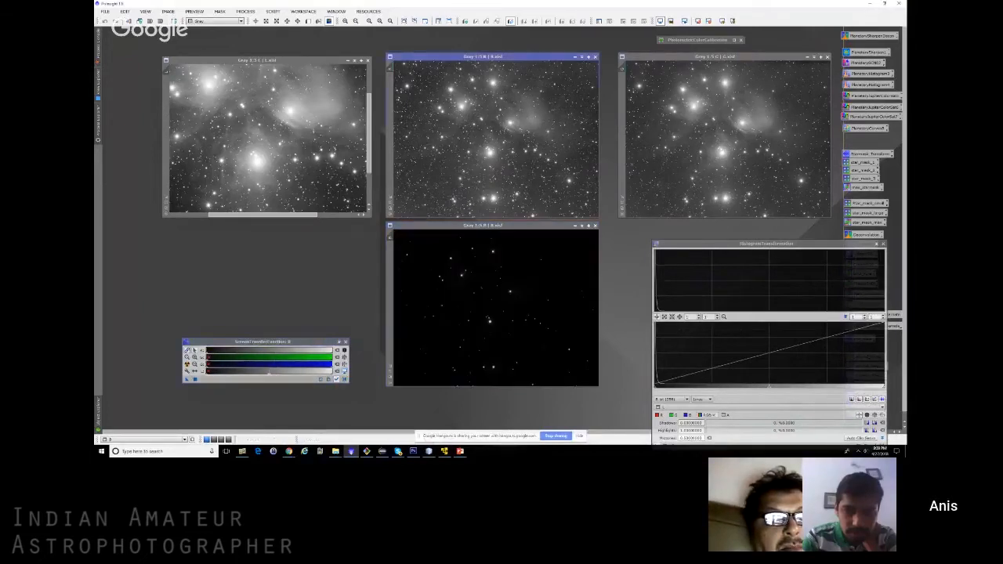
click(666, 149)
click(345, 379)
click(430, 179)
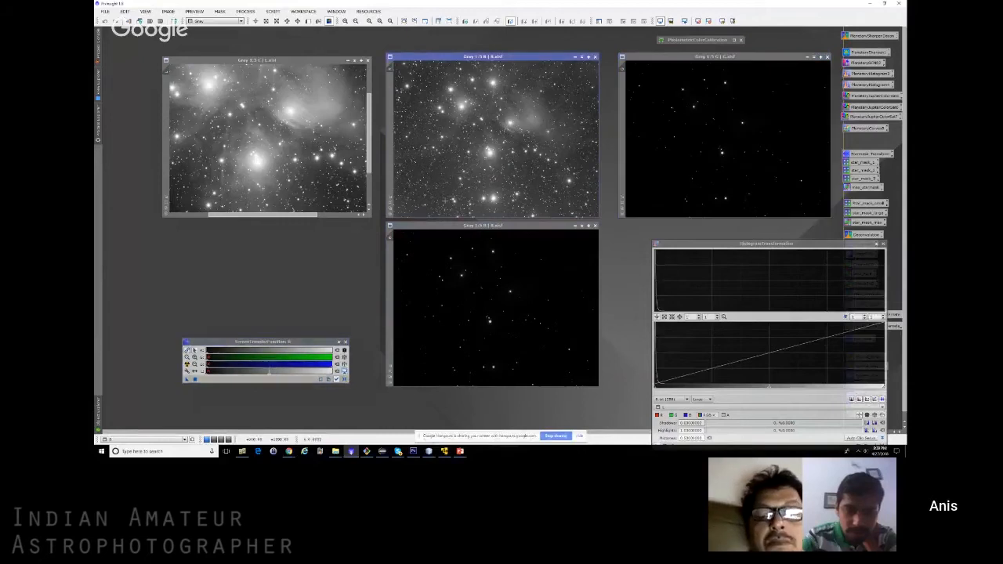
click(345, 379)
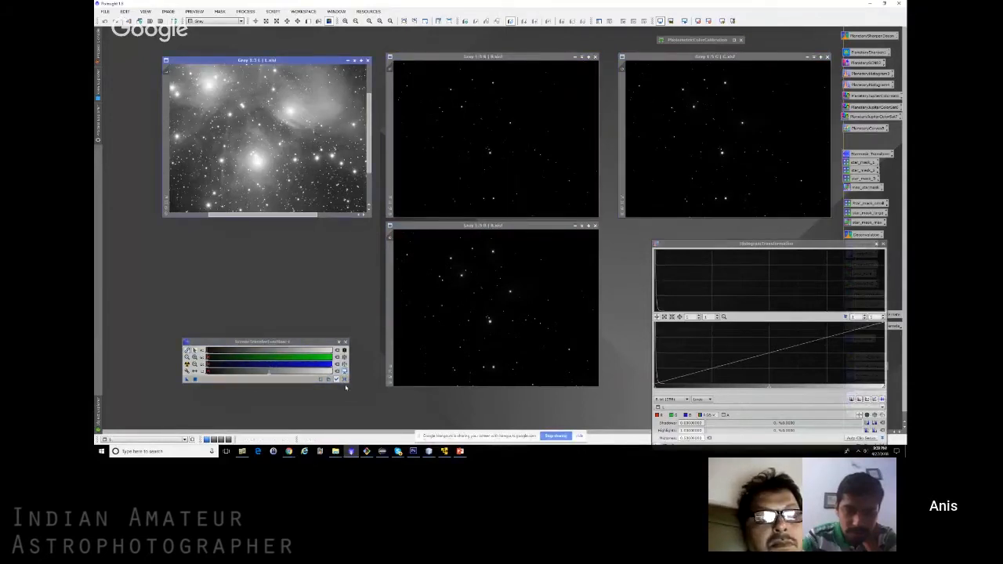
click(346, 381)
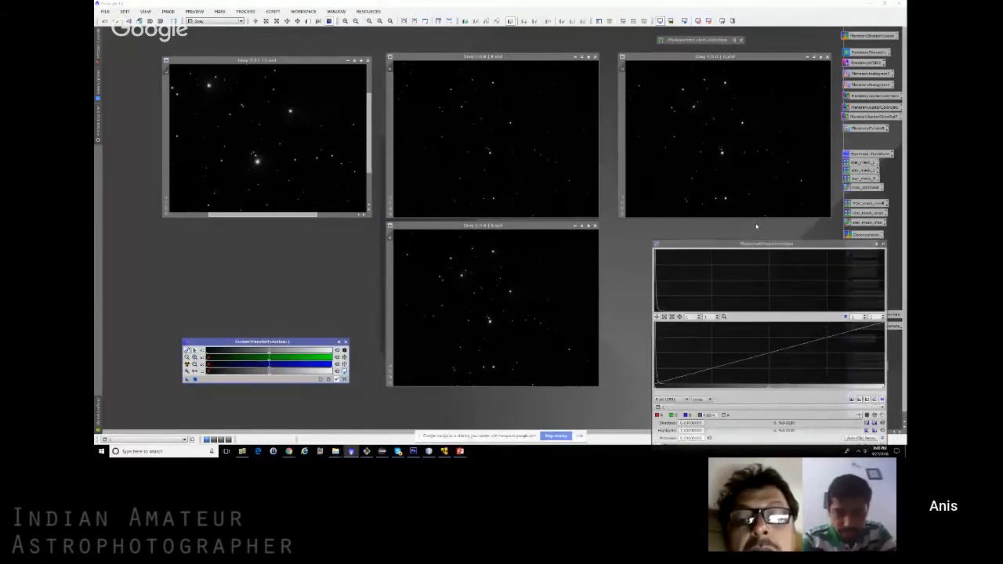
- Apply an automatic screen stretch to the R, B and G images, leaving L linear
click(556, 166)
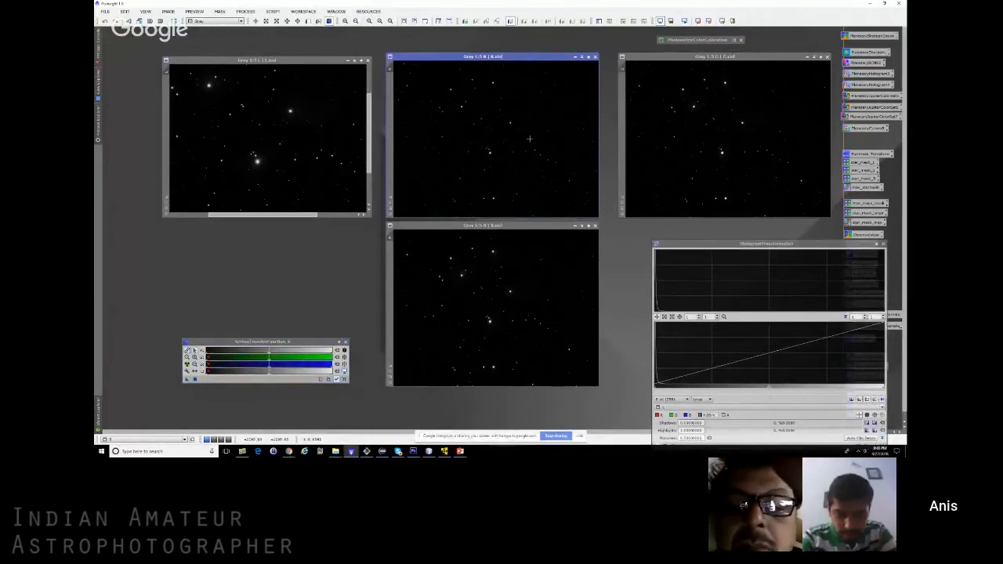
key(ctrl+a)
click(531, 274)
key(ctrl+a)
click(736, 145)
key(ctrl+a)
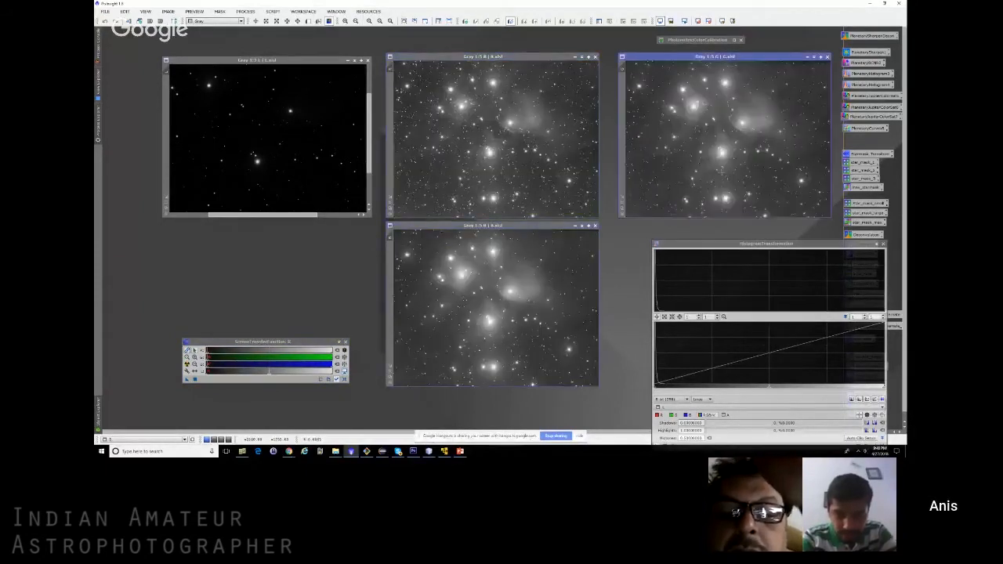
click(548, 160)
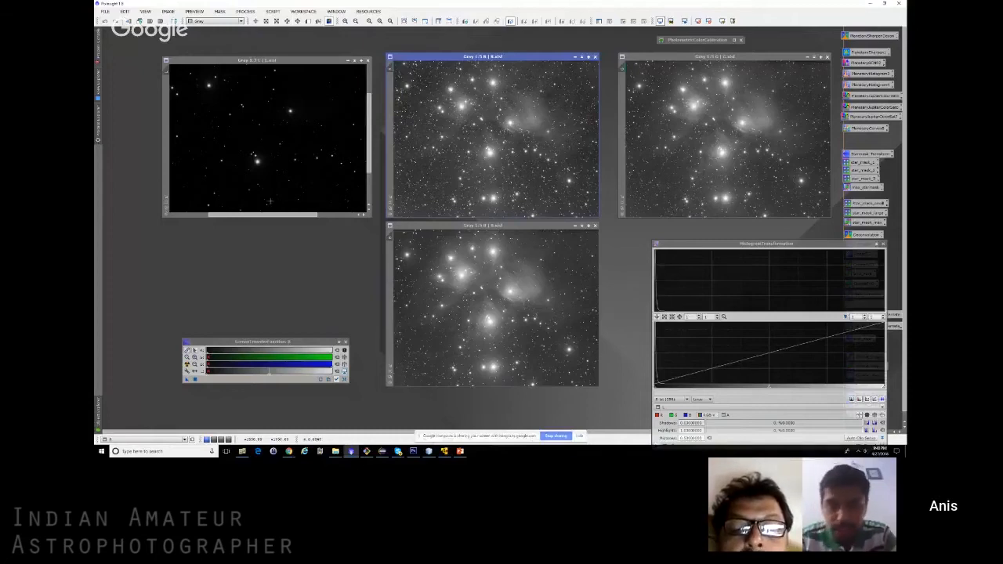
- Combine the R, G and B images with PixelMath into a new RGB Color image with the ID RGB, then close PixelMath
mouse_move(99, 133)
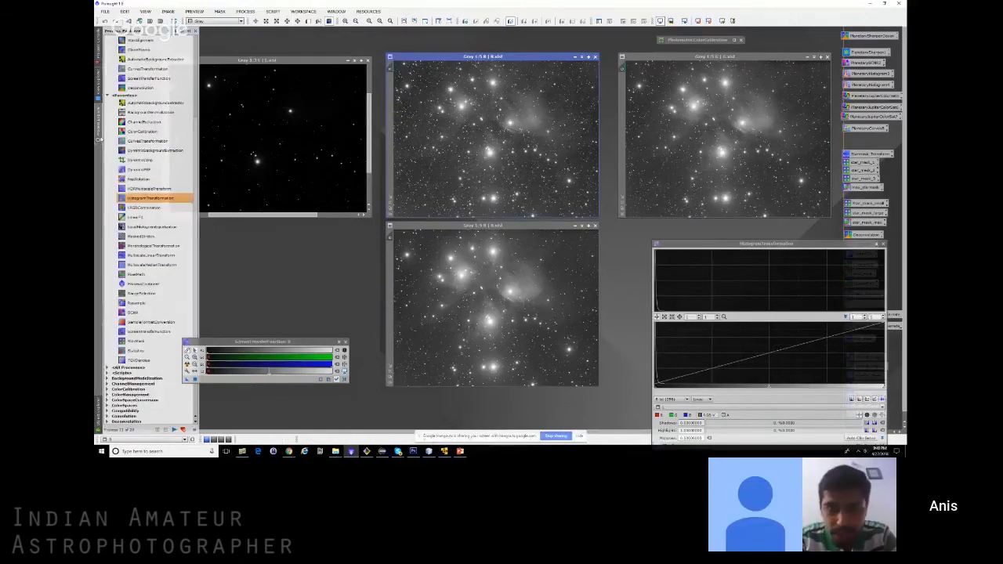
double_click(133, 275)
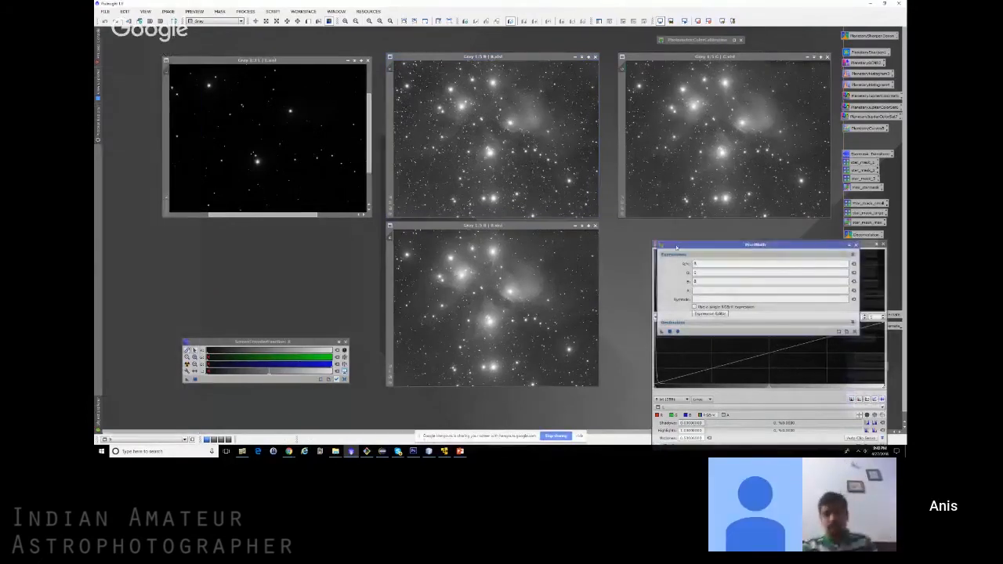
drag(677, 248, 309, 238)
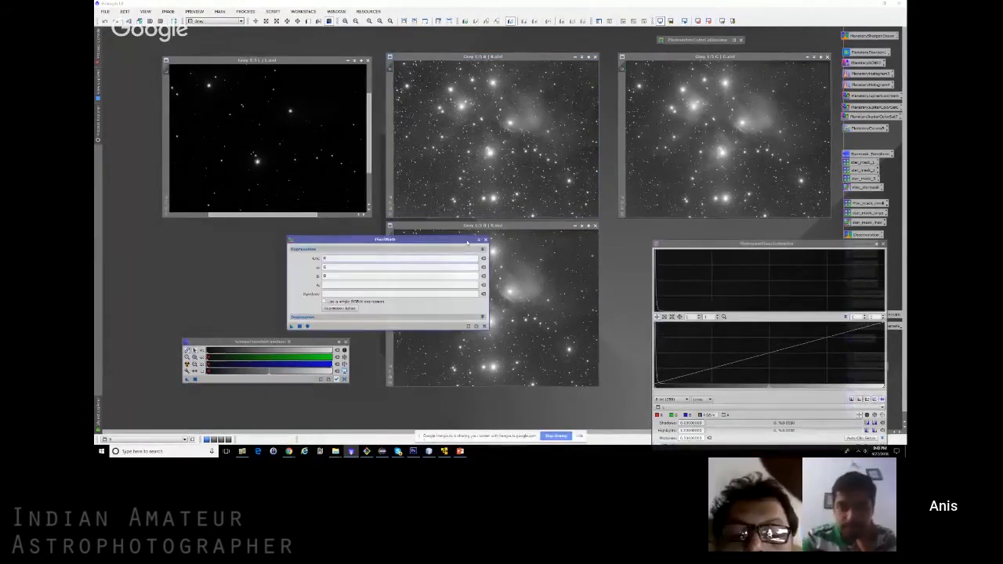
click(580, 300)
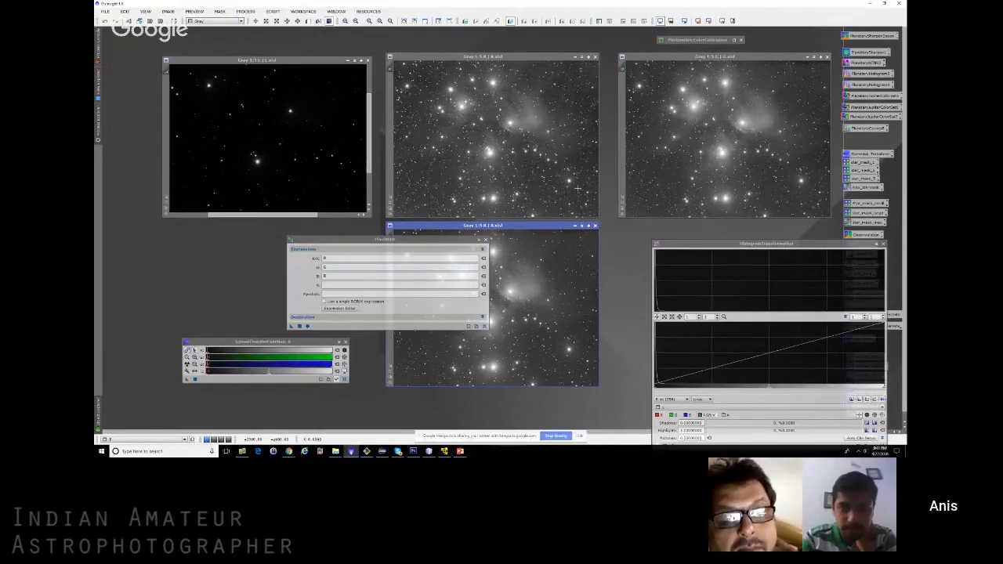
click(301, 317)
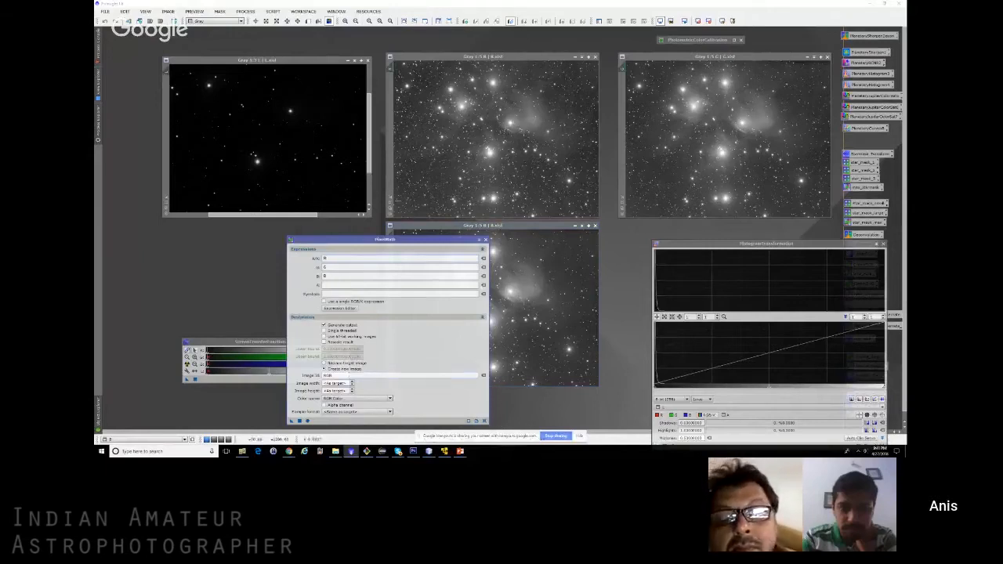
drag(394, 242, 436, 160)
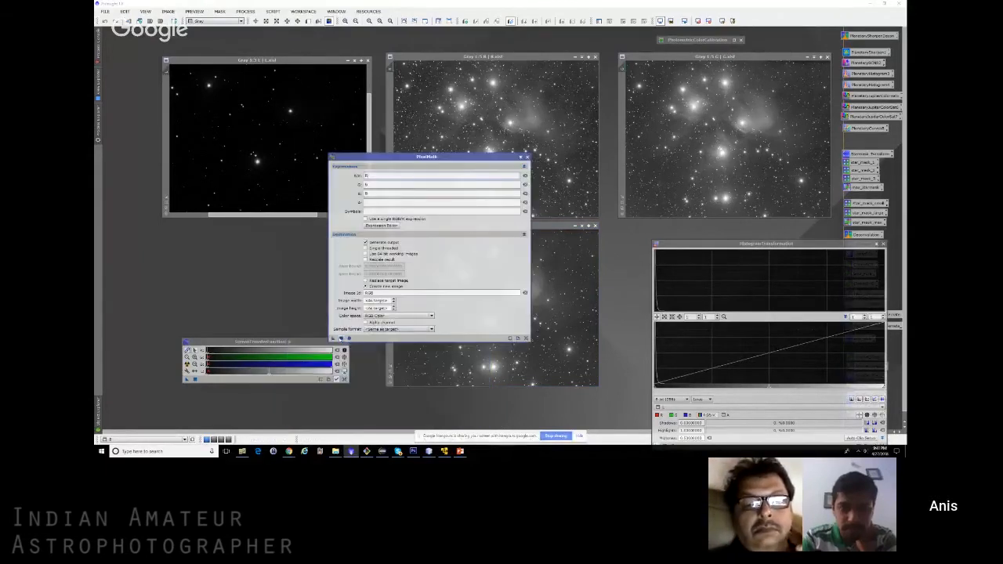
click(342, 338)
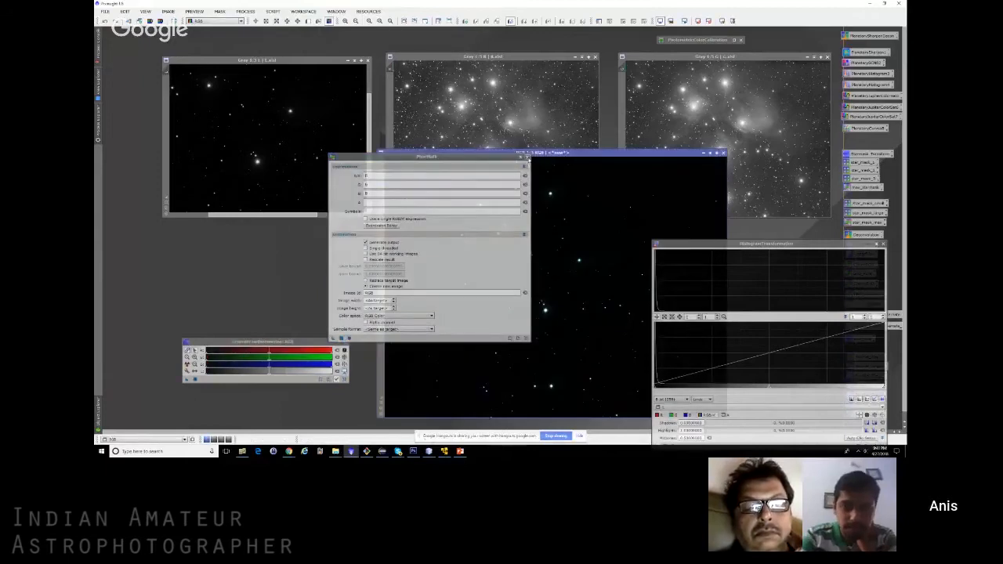
click(527, 157)
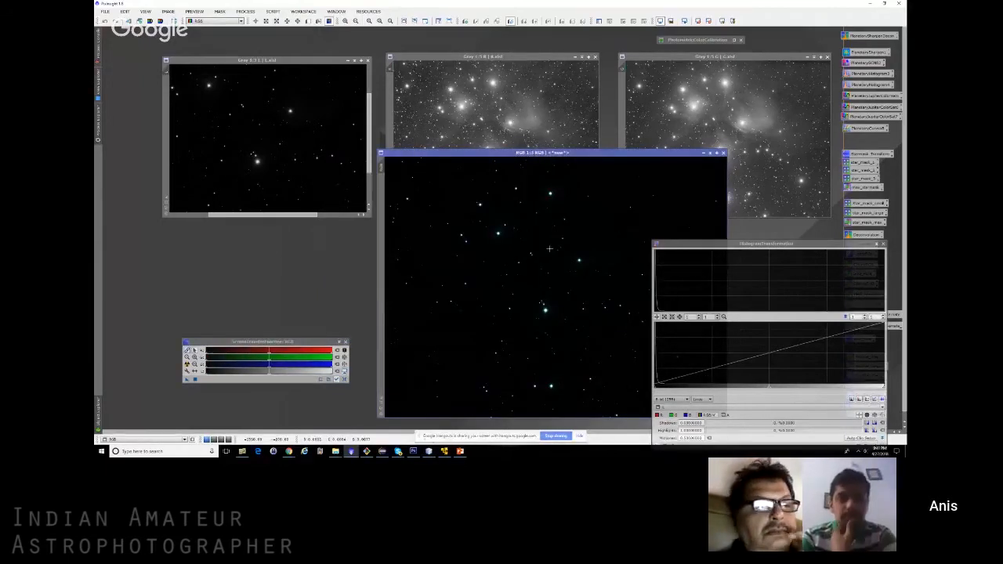
- Auto-stretch the display of the new RGB image and close the separate R, G and B images
key(ctrl+a)
drag(549, 153, 459, 100)
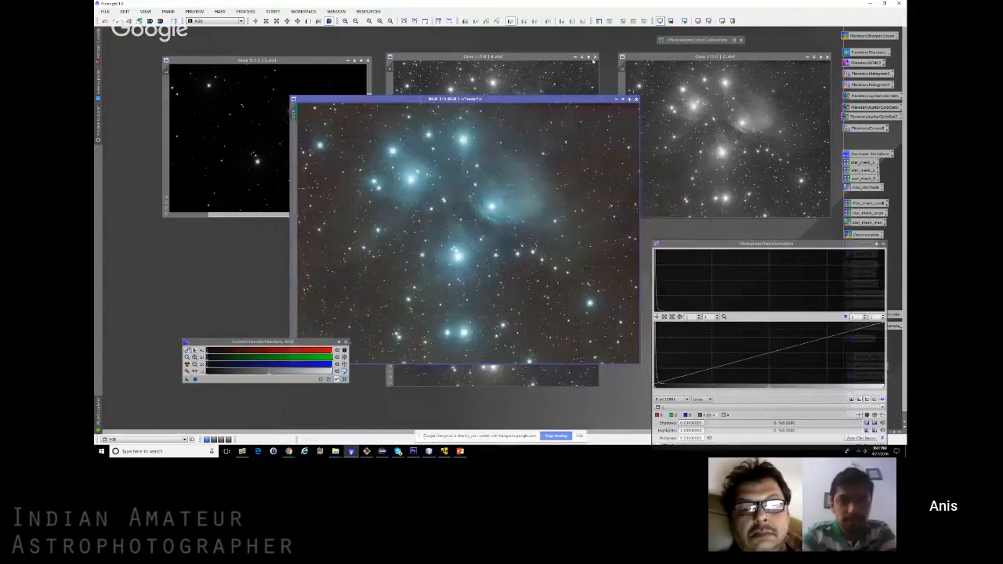
click(595, 57)
click(827, 56)
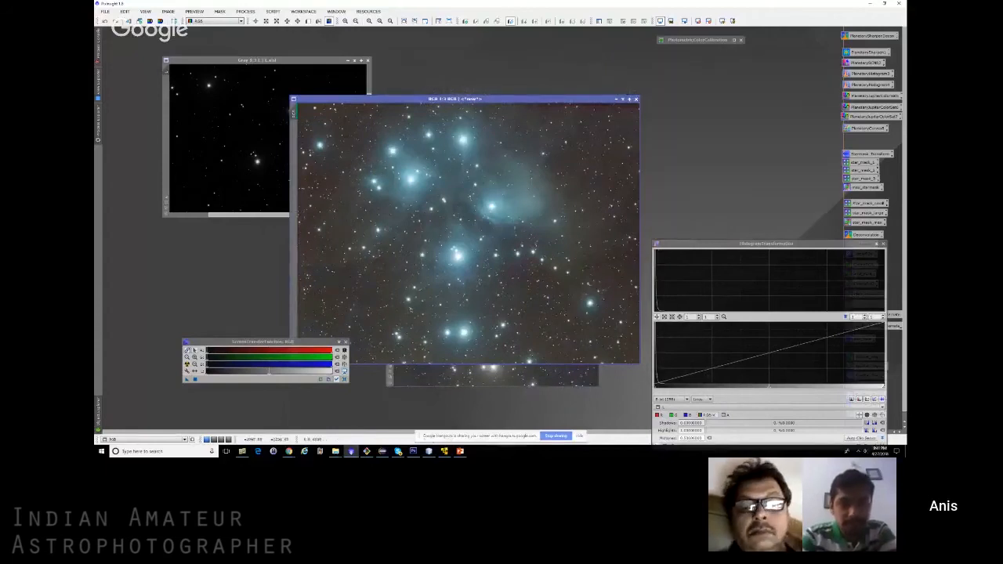
click(540, 377)
click(595, 226)
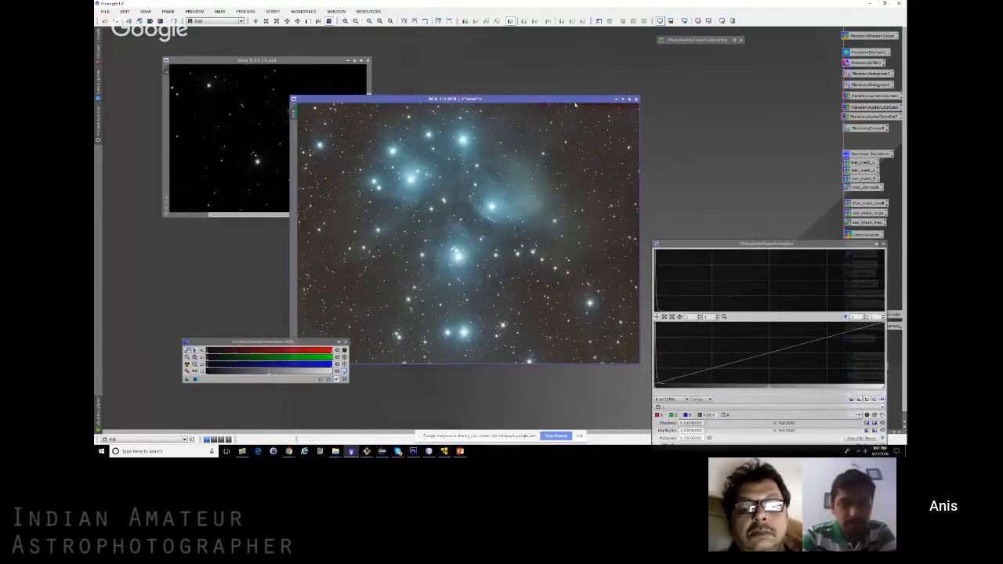
- Place the RGB image beside the L image and fit its window to a 1:5 view
drag(575, 100, 685, 53)
scroll(404, 298, down, 2)
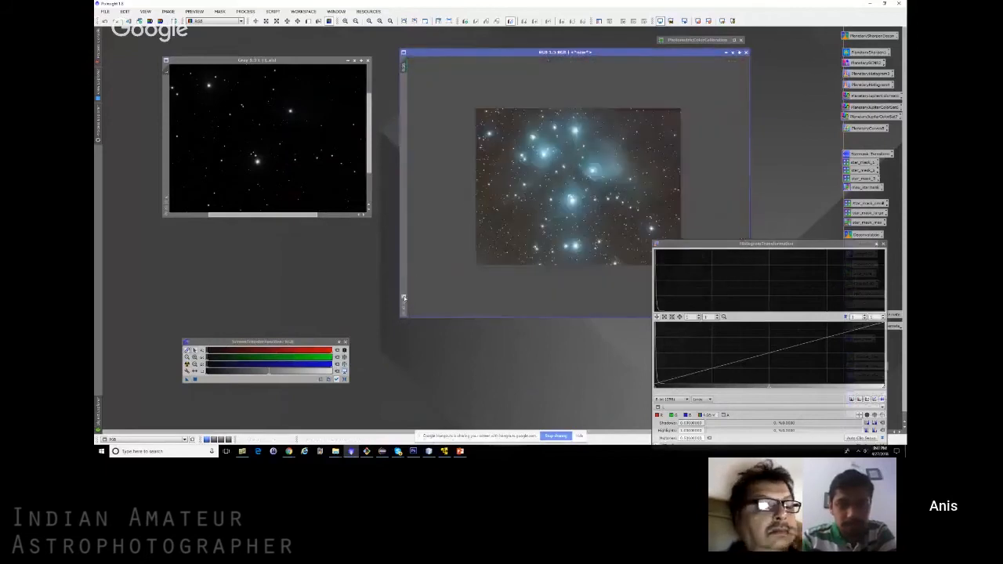
click(405, 298)
- Auto-stretch the display of the L image and zoom it out to a 1:5 view
click(314, 161)
key(ctrl+a)
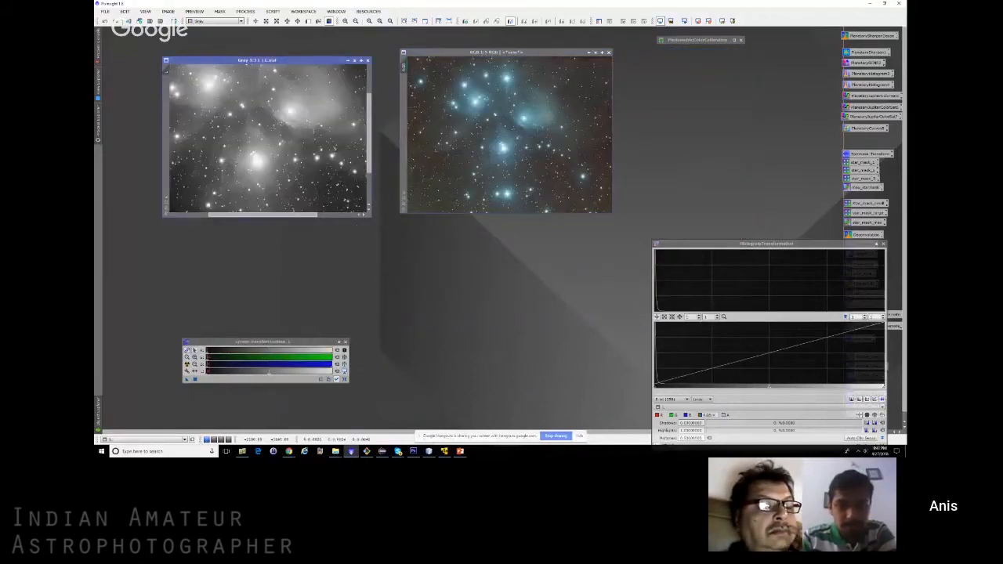
scroll(268, 140, down, 1)
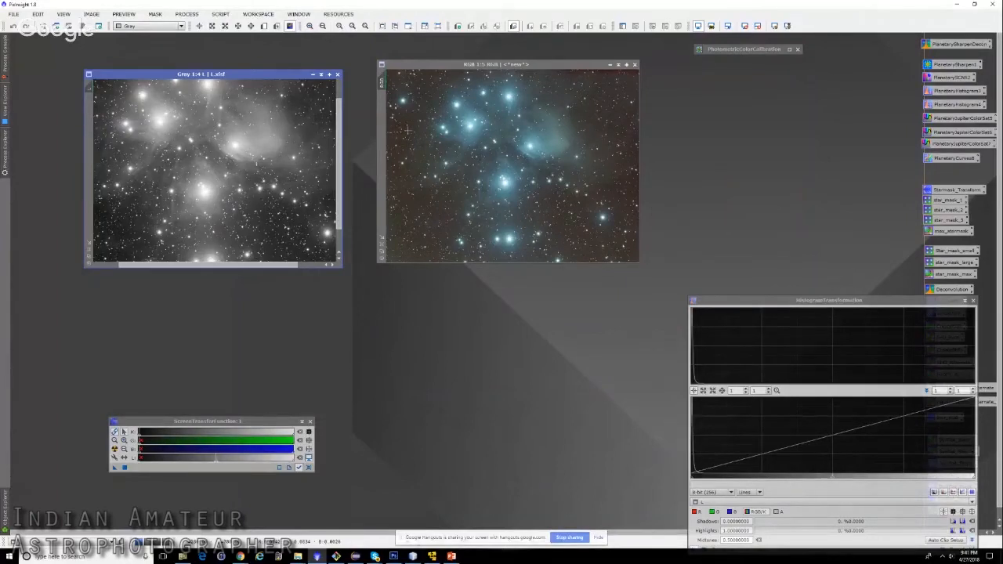
scroll(276, 185, down, 1)
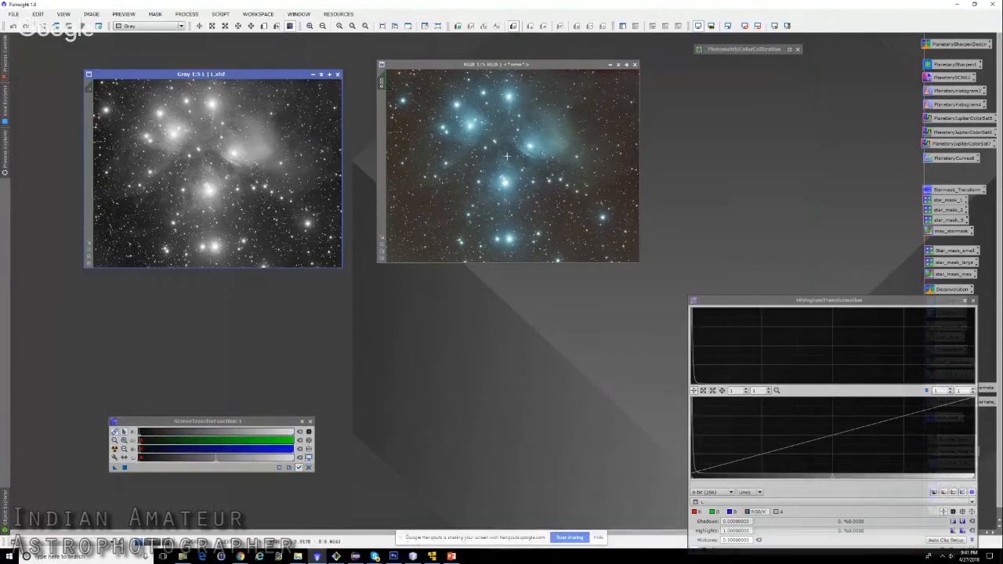
- Duplicate the RGB image and move the screen stretch window clear of the copy
drag(382, 83, 338, 89)
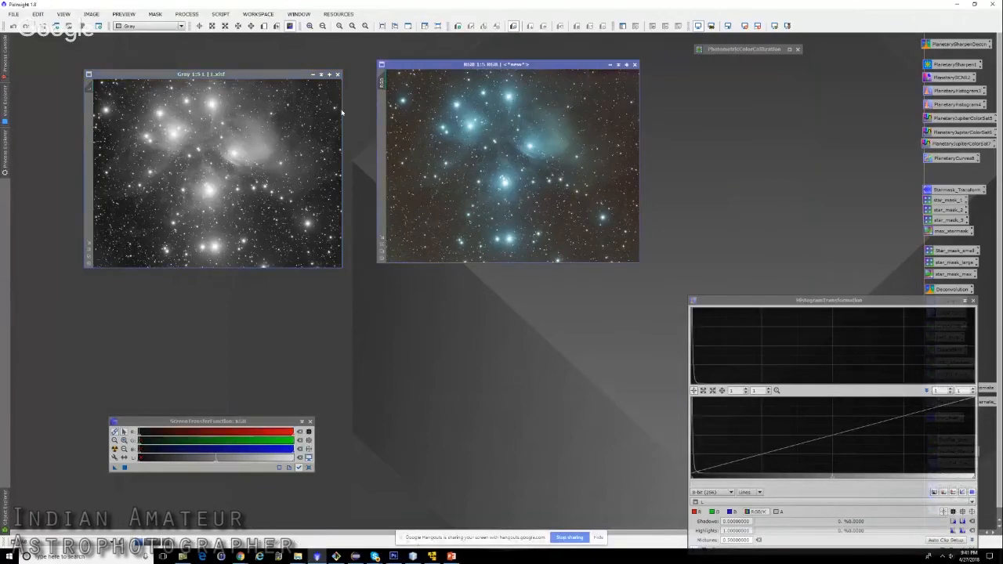
drag(451, 95, 331, 126)
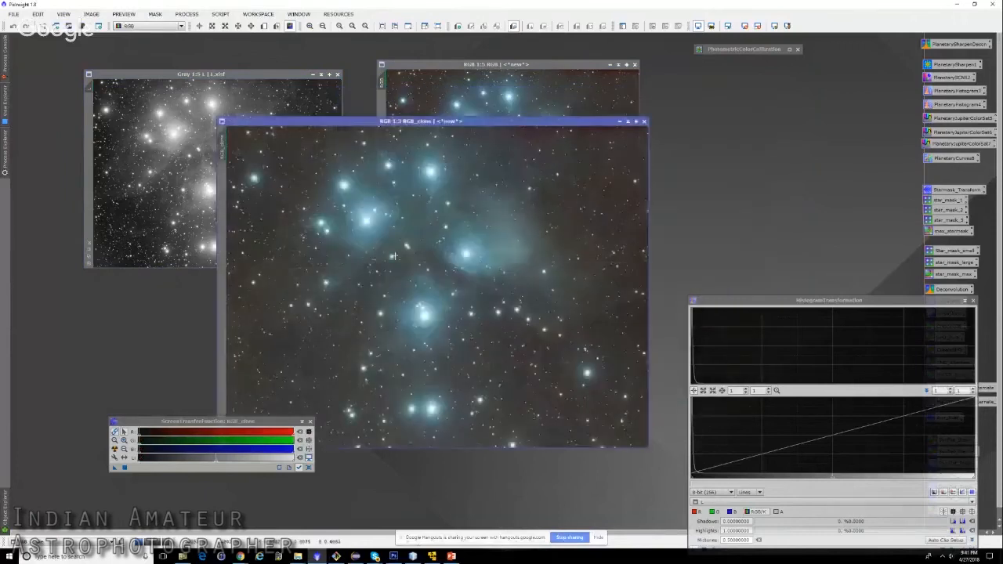
drag(251, 424, 198, 455)
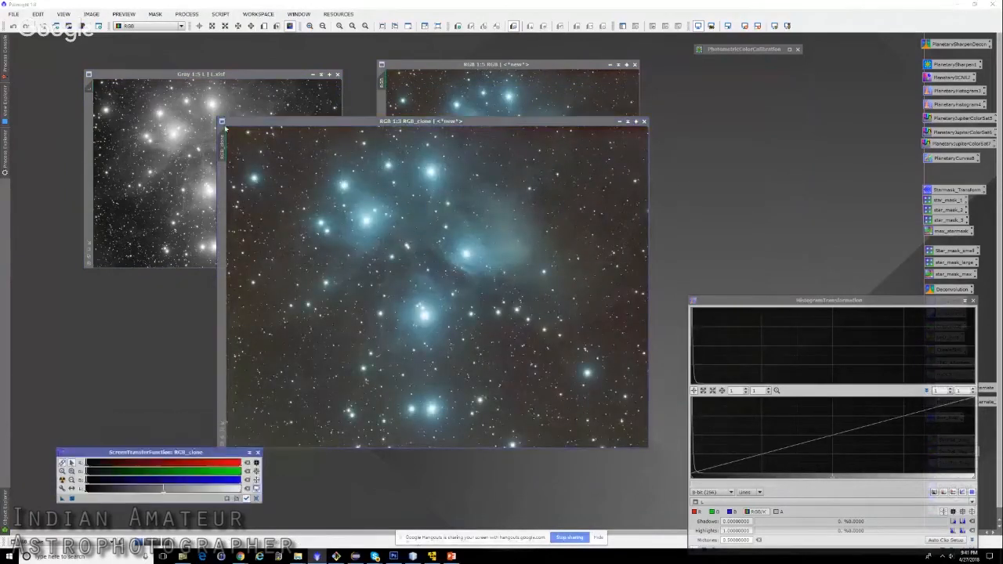
- Apply AutomaticBackgroundExtractor to the RGB clone with Subtraction, discarding the background model and replacing the target, and refresh the clone's screen stretch
click(187, 14)
mouse_move(200, 26)
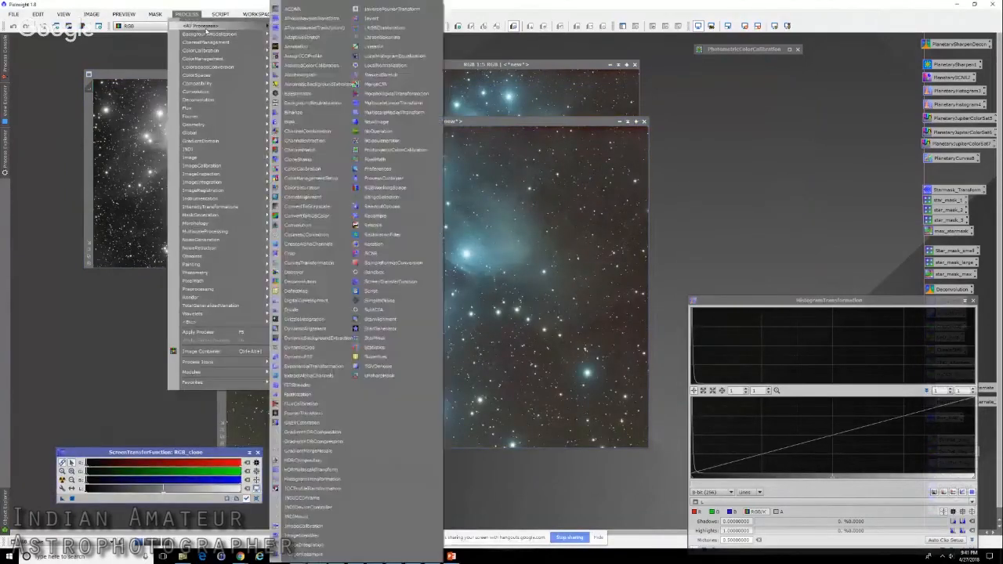
click(305, 90)
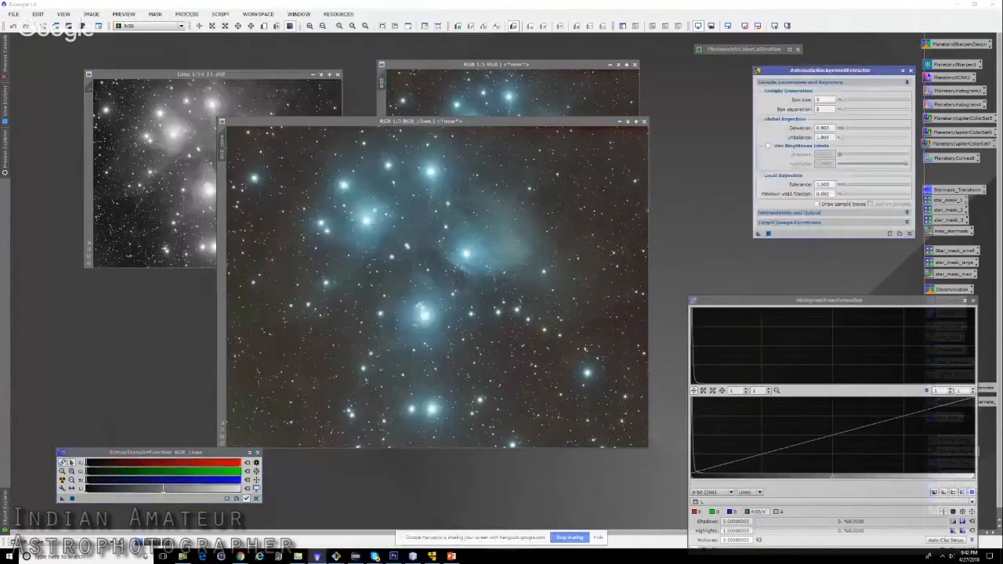
click(790, 222)
click(852, 233)
click(843, 249)
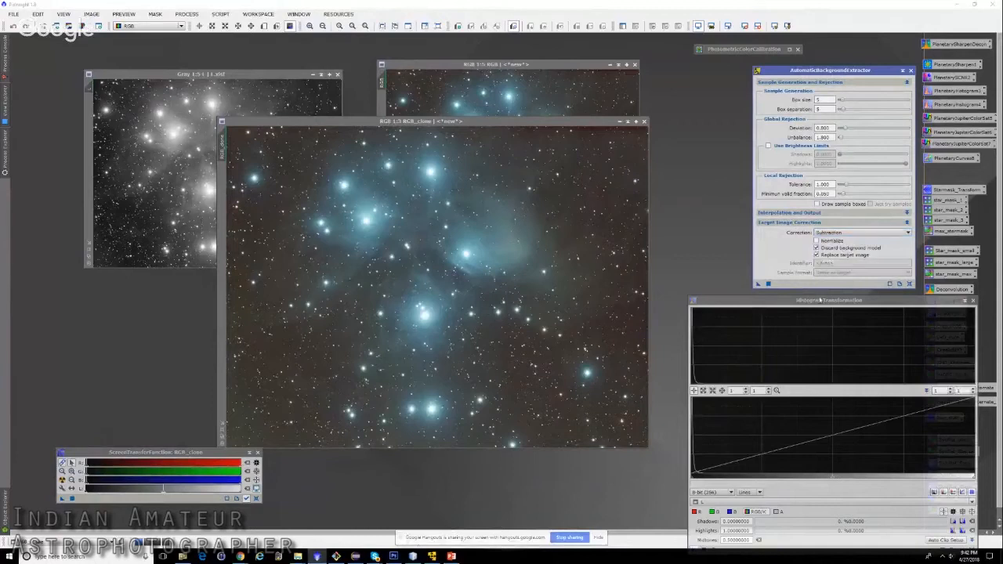
click(596, 337)
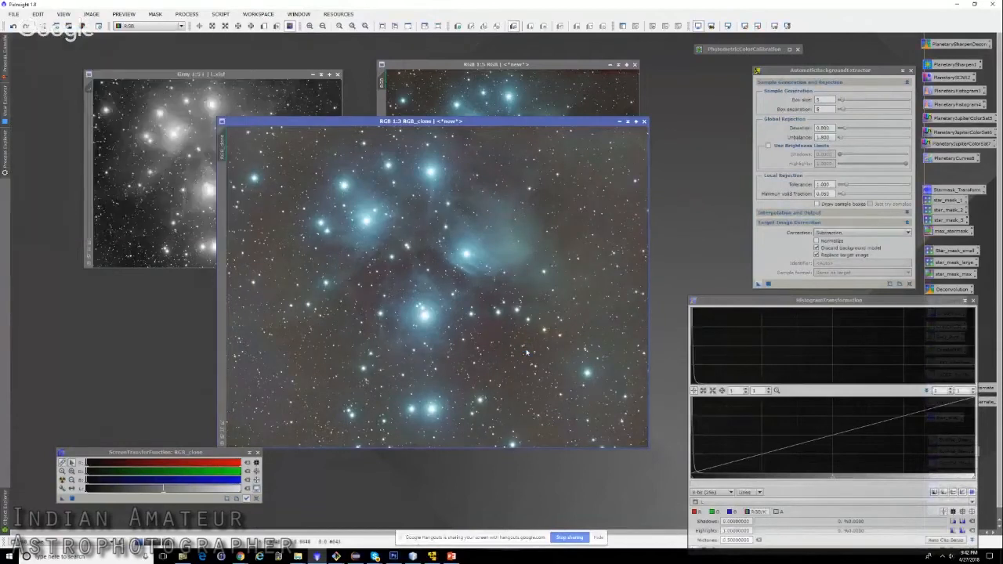
key(ctrl+z)
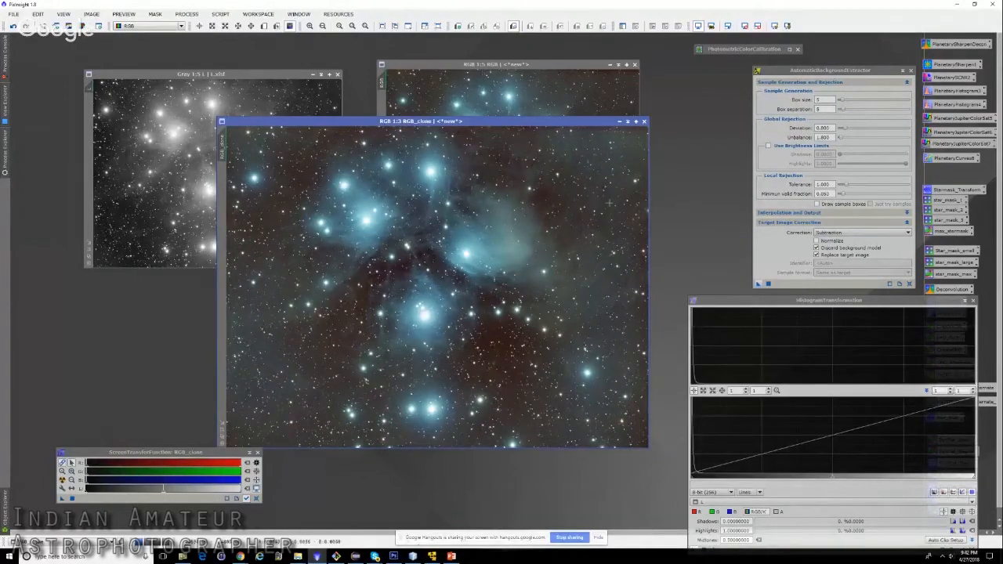
- Close the RGB clone without saving it and return to the original RGB image
click(644, 121)
click(485, 296)
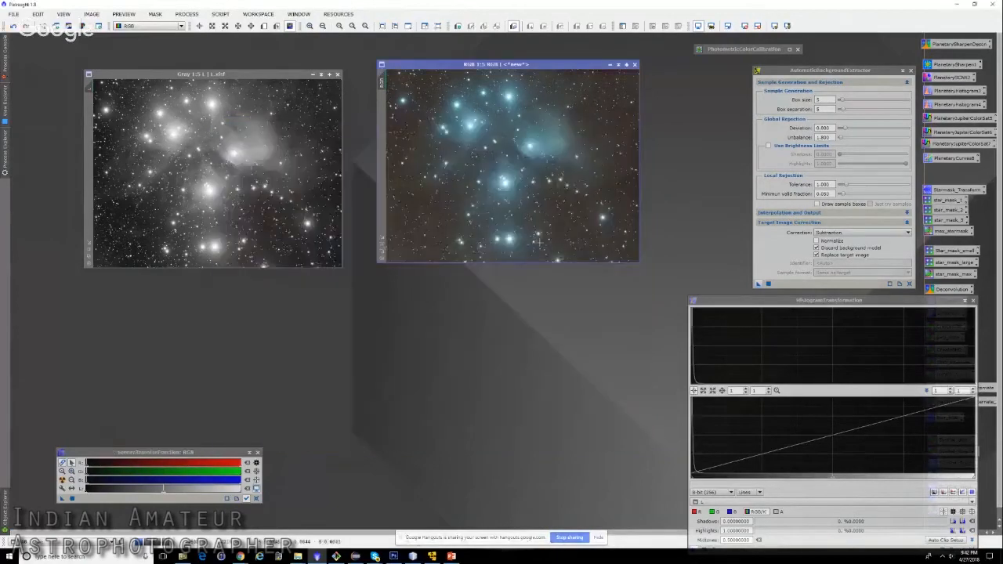
key(super)
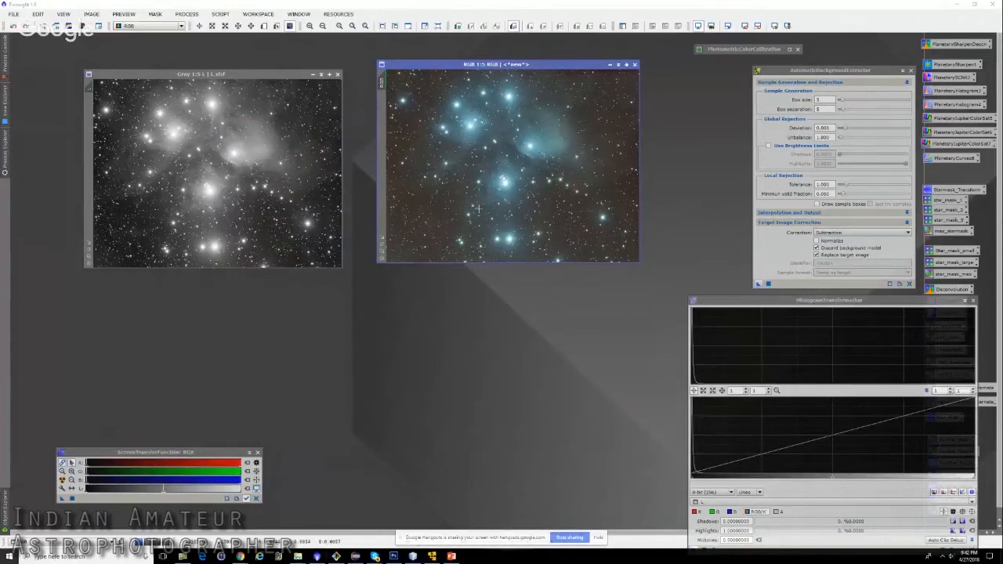
click(542, 170)
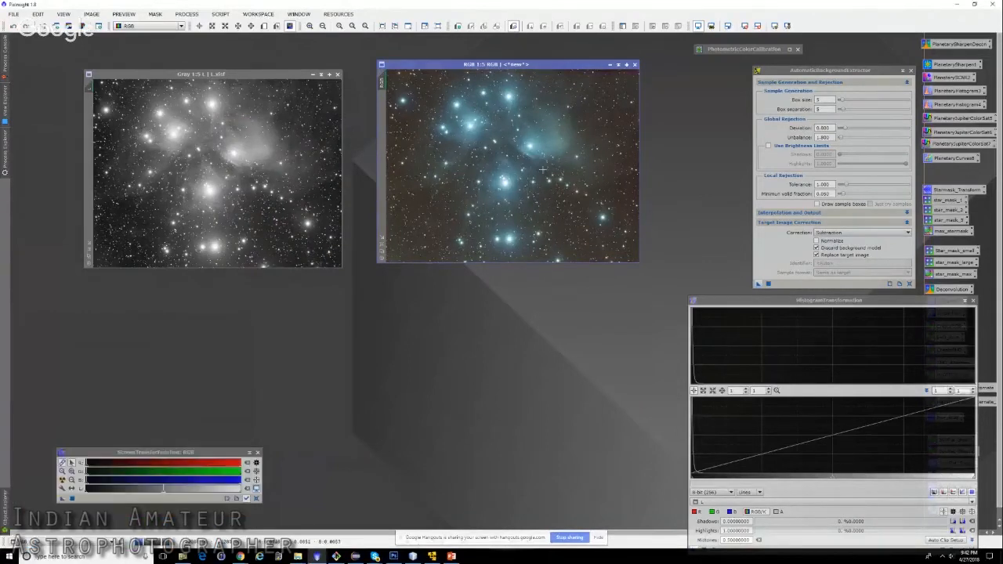
- Close AutomaticBackgroundExtractor and enlarge the RGB image to a 1:3 view with its window fitted
key(ctrl+0)
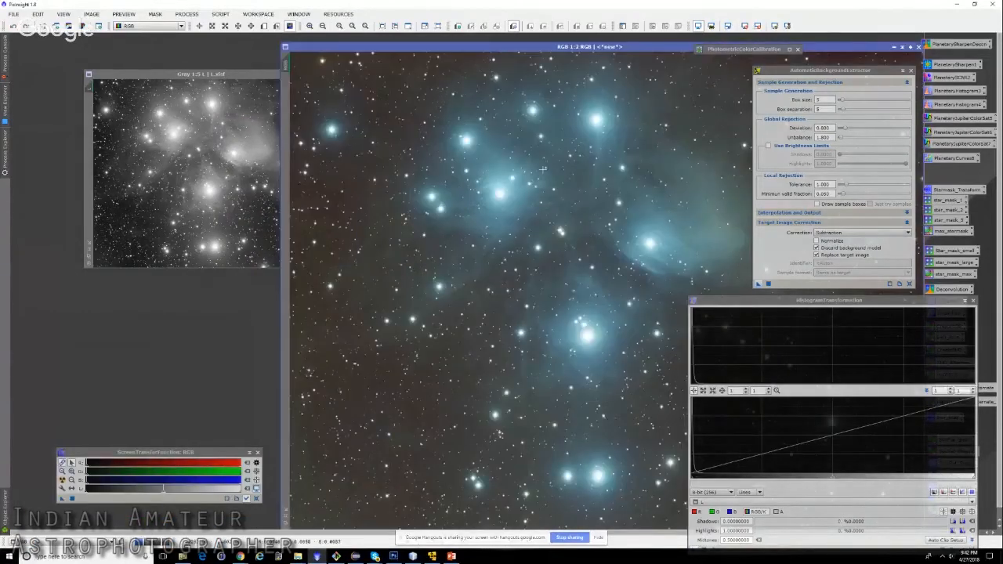
drag(797, 71, 787, 98)
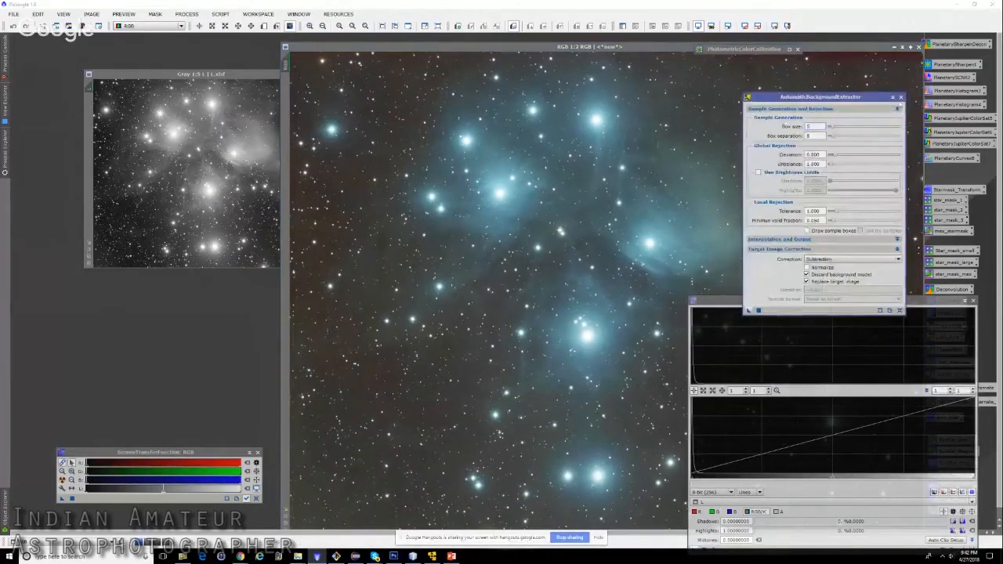
click(901, 97)
scroll(566, 333, down, 1)
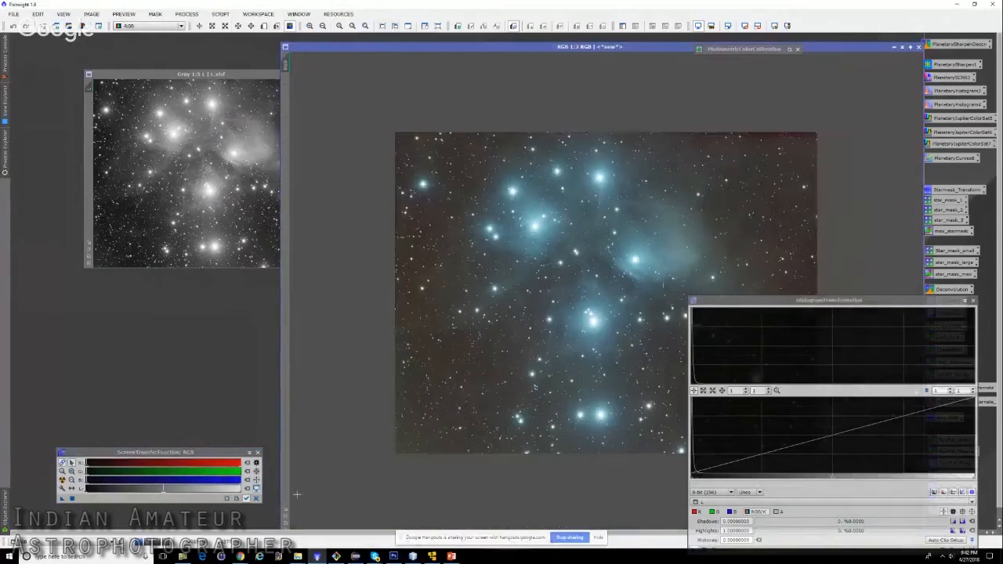
key(ctrl+f)
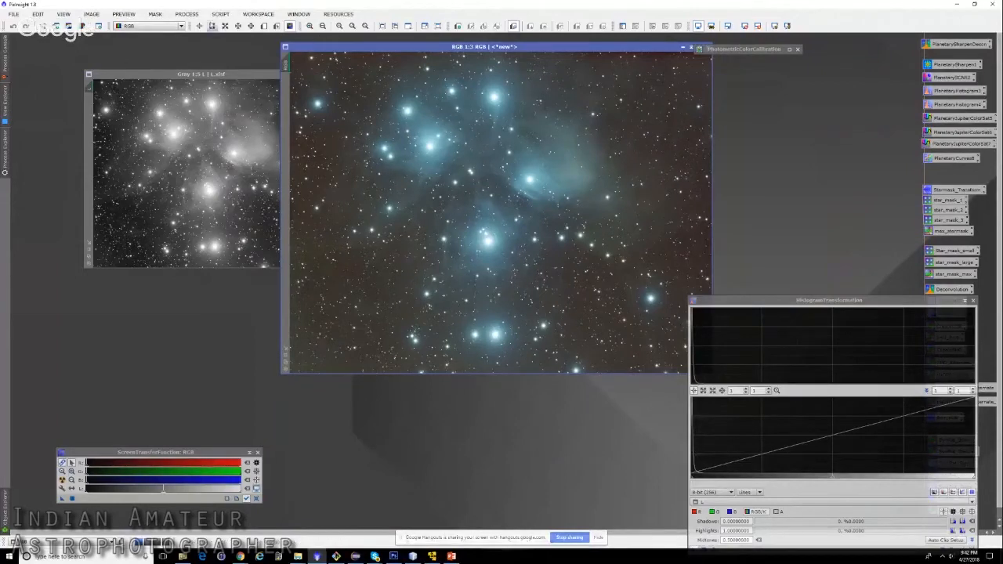
- Restore the minimised PhotometricColorCalibration process and examine its white reference setting
click(185, 14)
mouse_move(205, 25)
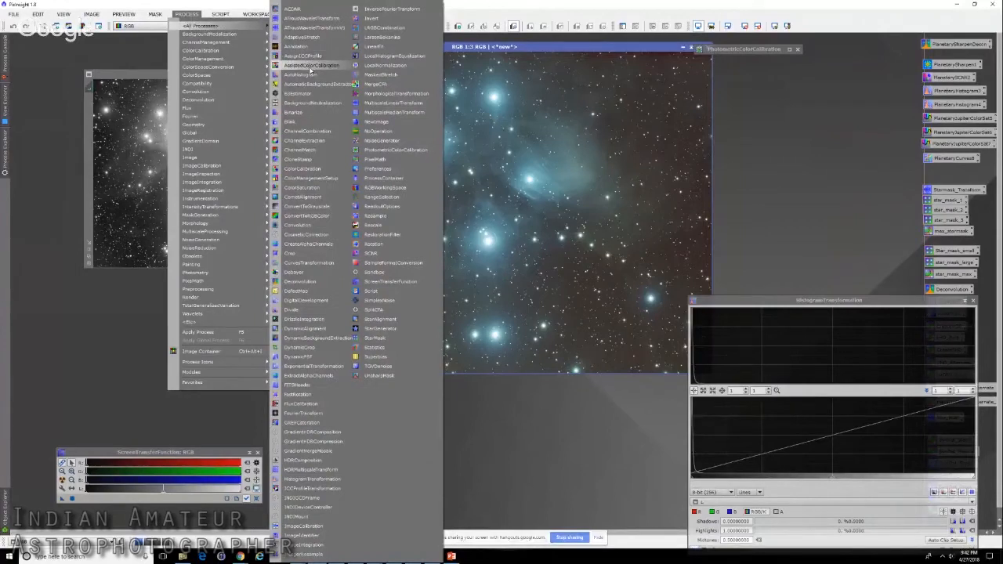
click(741, 148)
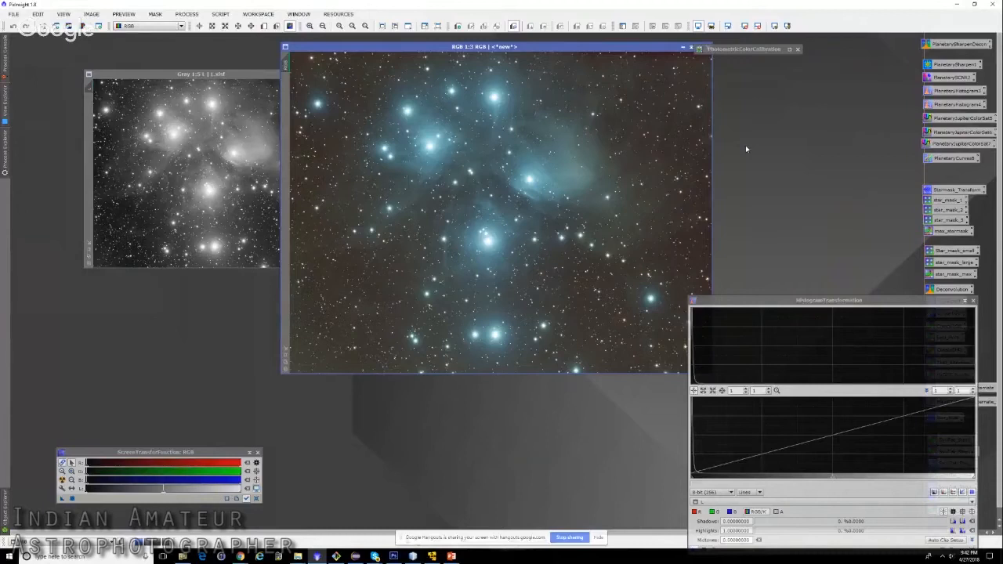
double_click(737, 50)
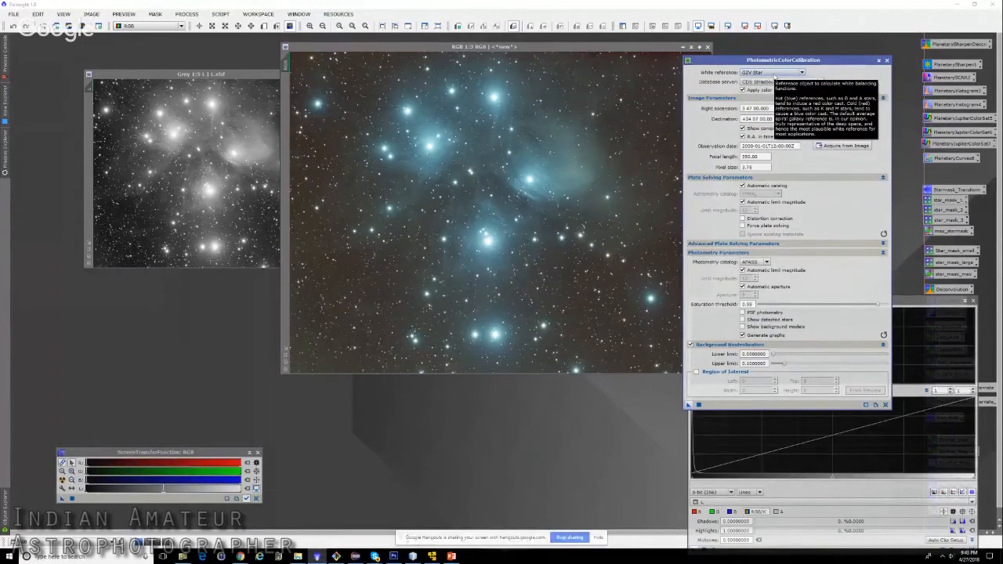
click(775, 75)
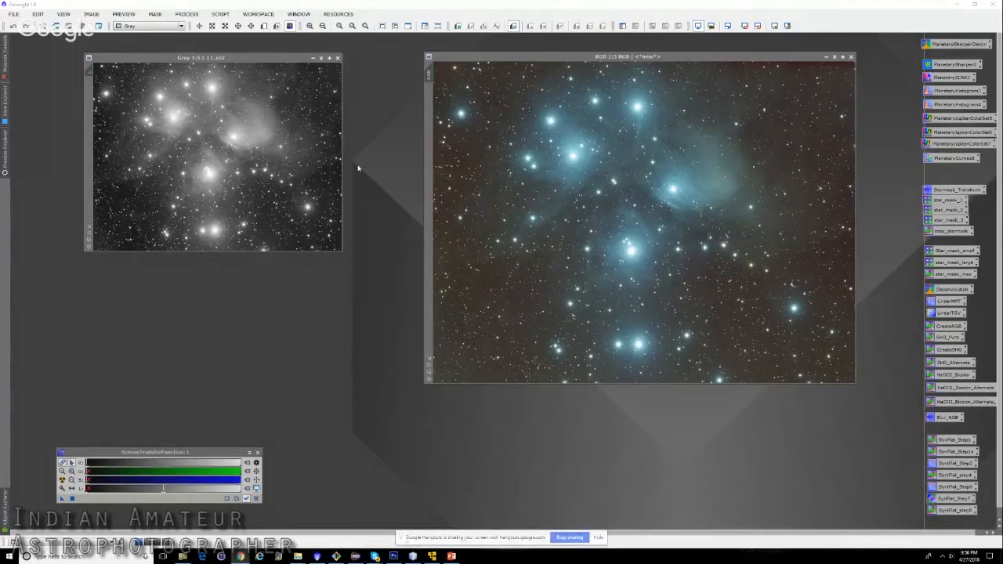
- Open the PhotometricColorCalibration process from the color calibration group
click(188, 15)
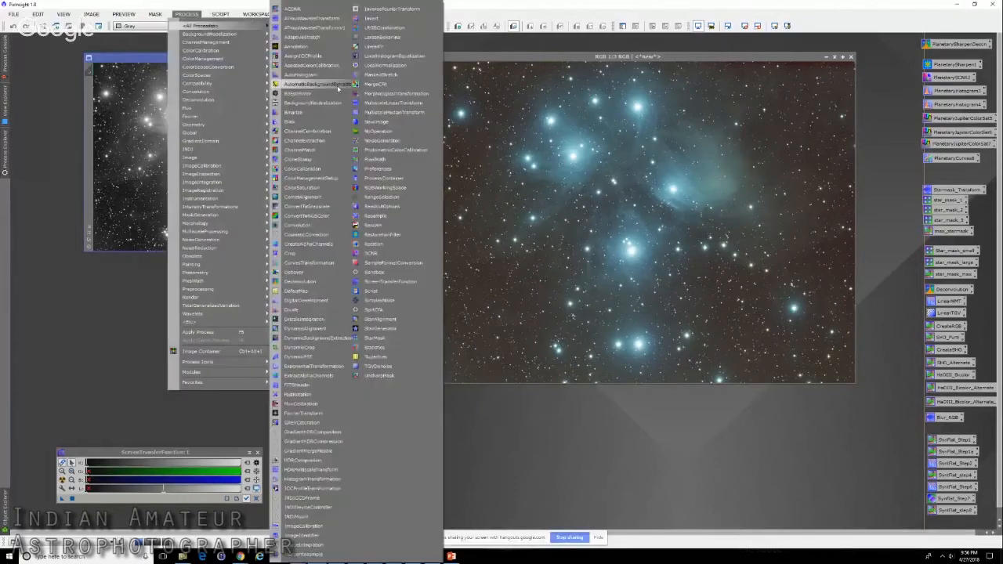
mouse_move(235, 53)
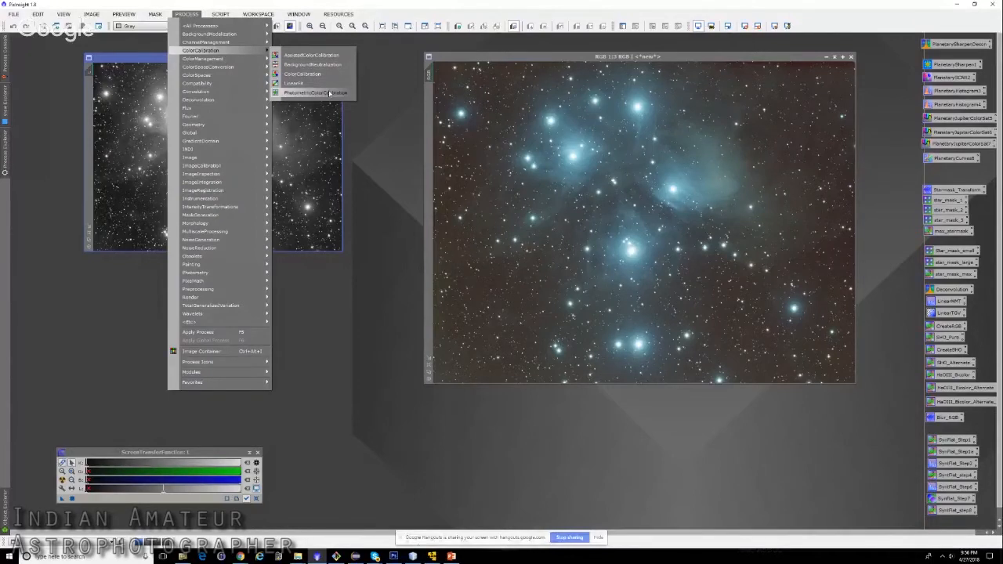
click(330, 93)
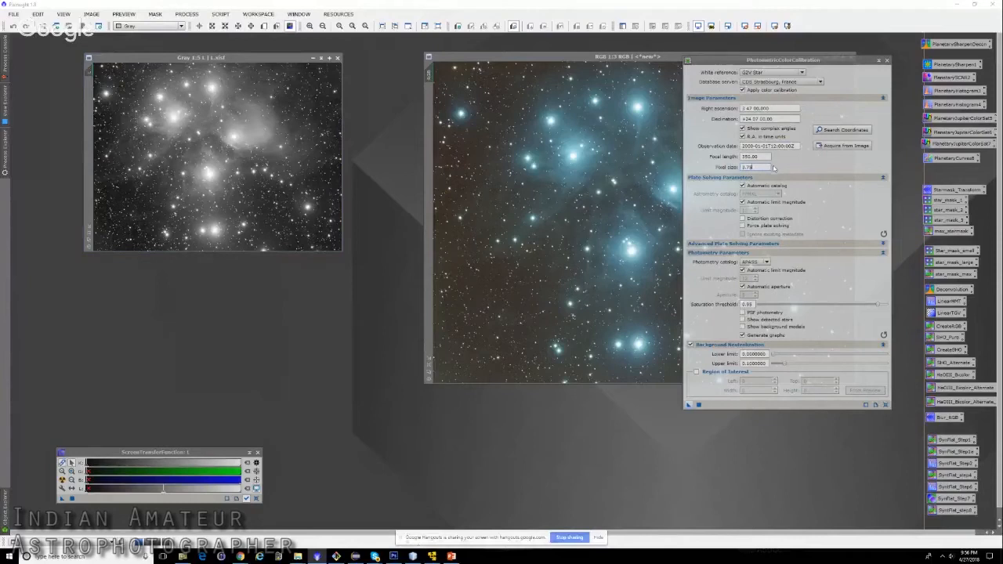
mouse_move(774, 167)
- Review the right ascension and declination fields and look up m45 in the online coordinate search, closing it without applying the coordinates
click(781, 108)
key(Tab)
key(shift+Tab)
click(784, 120)
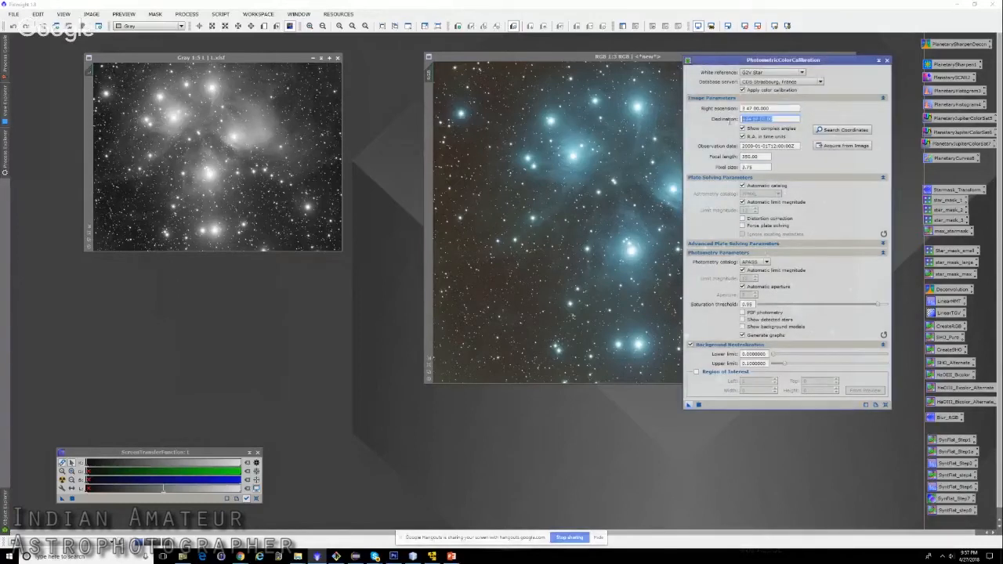
click(851, 132)
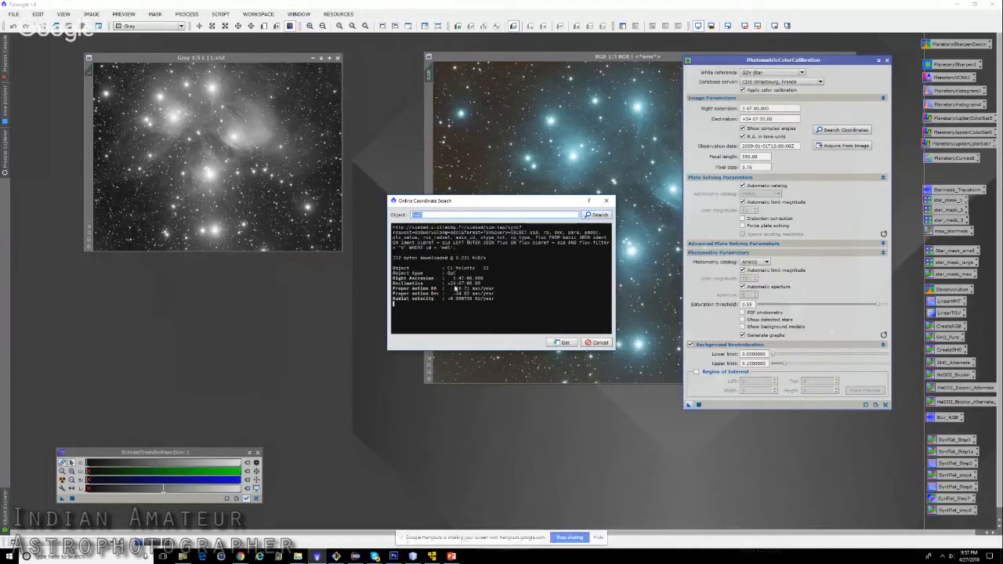
click(609, 203)
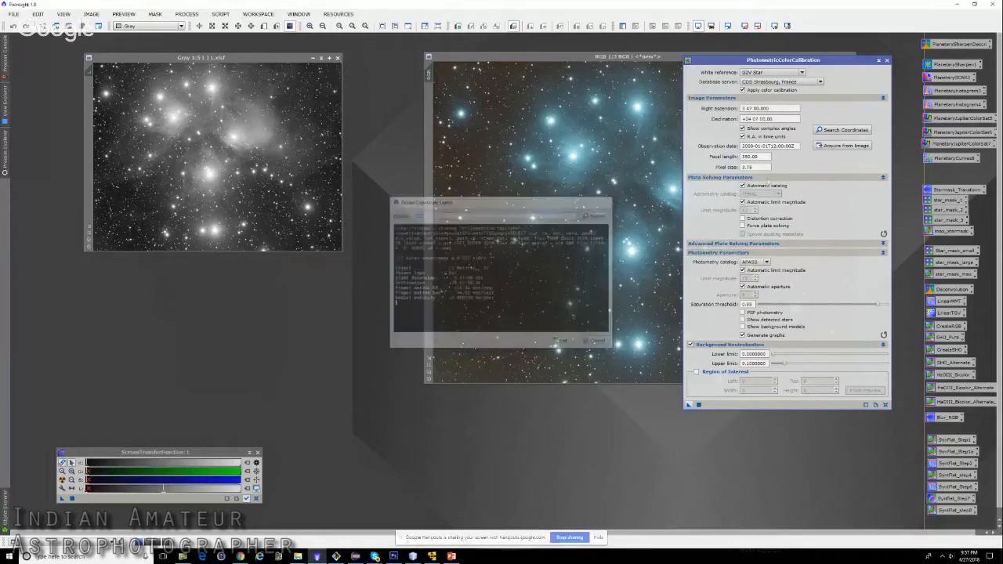
- Review the focal length and pixel size fields, shifting the RGB image away from the PhotometricColorCalibration window
double_click(753, 157)
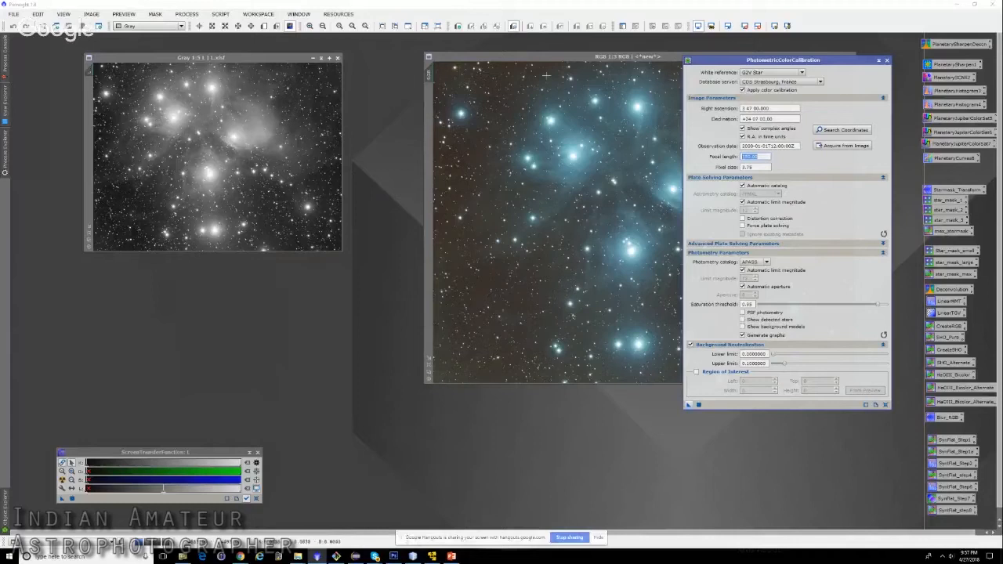
drag(555, 61, 447, 66)
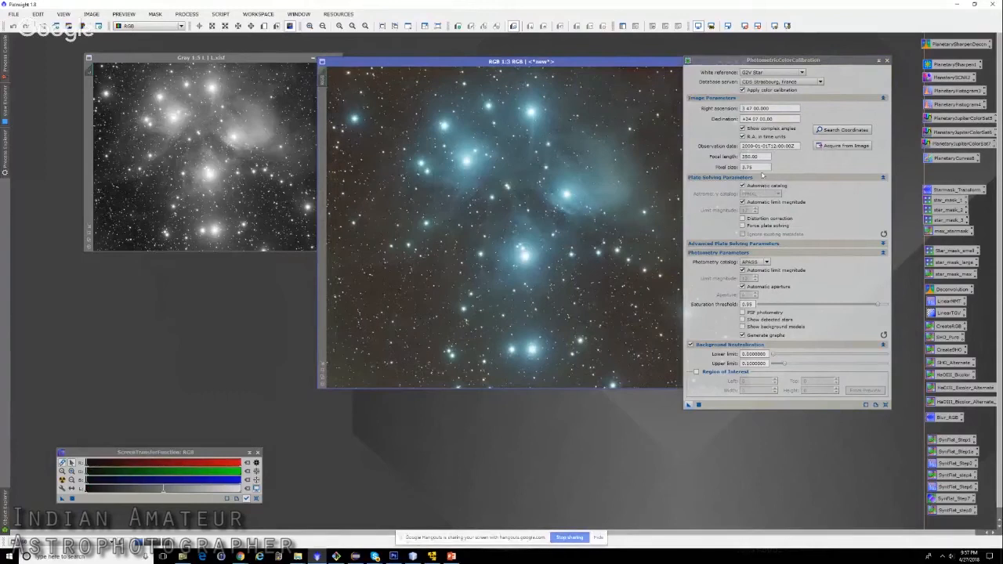
drag(759, 166, 743, 167)
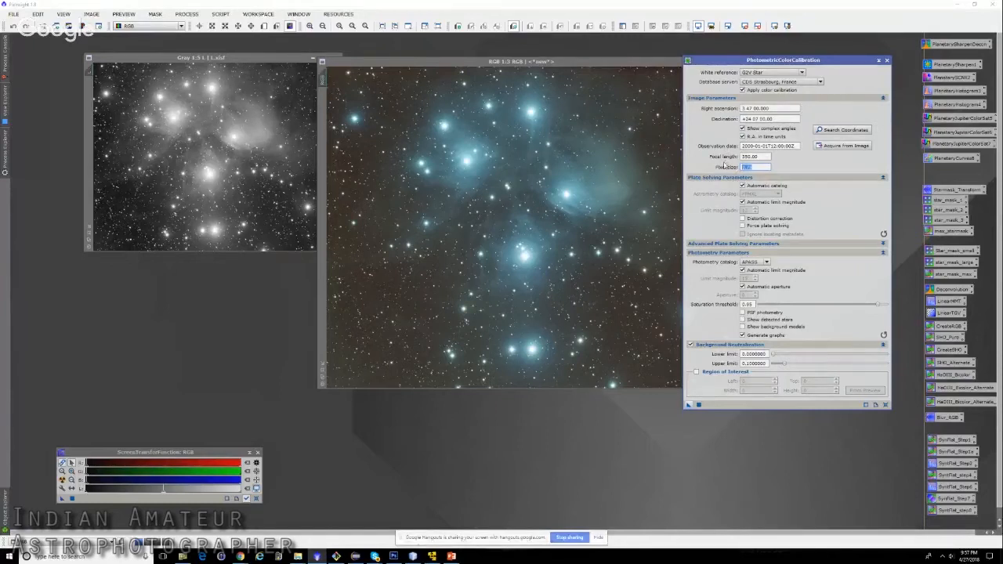
- Clone the RGB image for comparison beside the original and apply PhotometricColorCalibration to the original, closing the white balance graphs
key(shift+Tab)
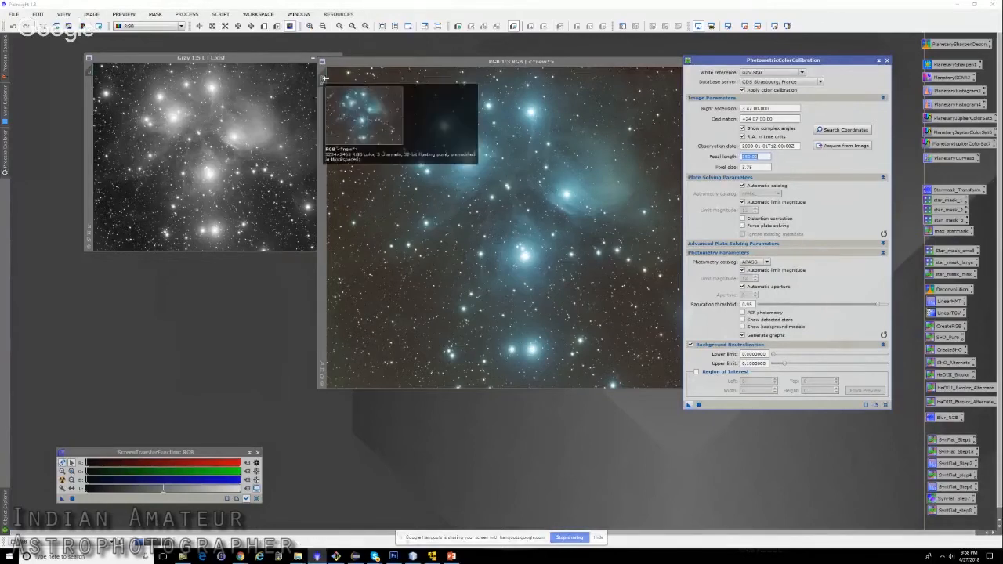
drag(323, 78, 286, 274)
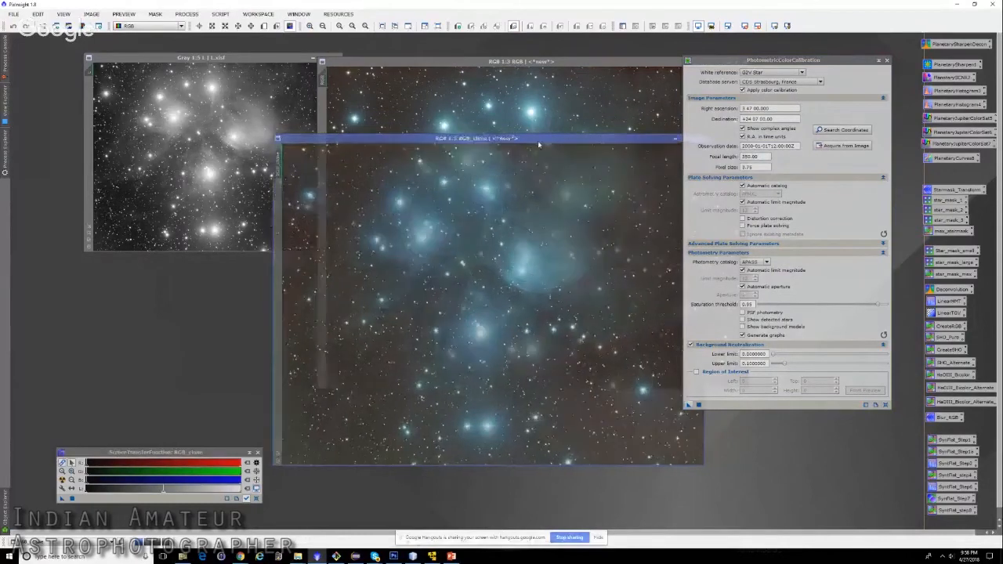
drag(553, 139, 427, 134)
drag(545, 61, 719, 140)
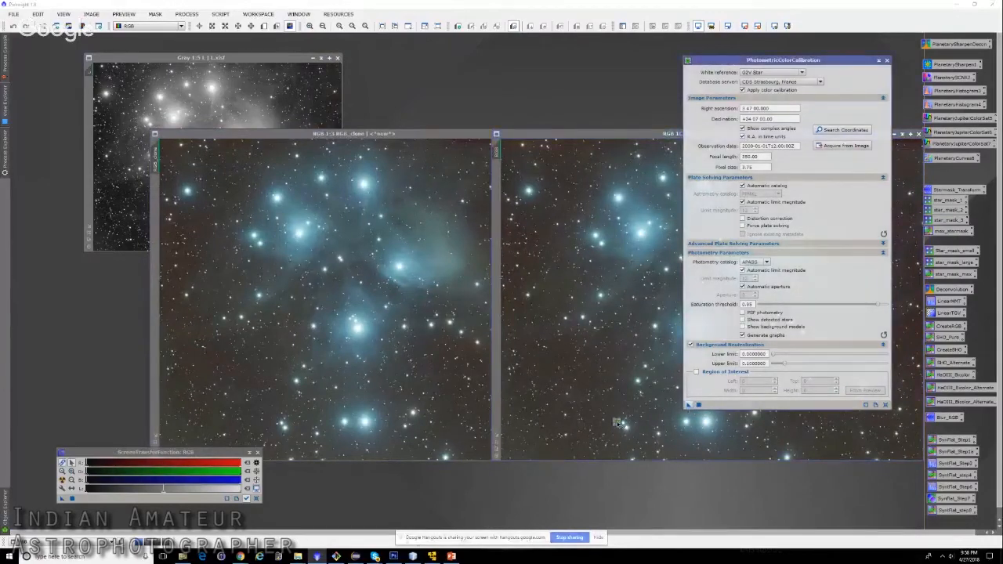
drag(691, 406, 625, 391)
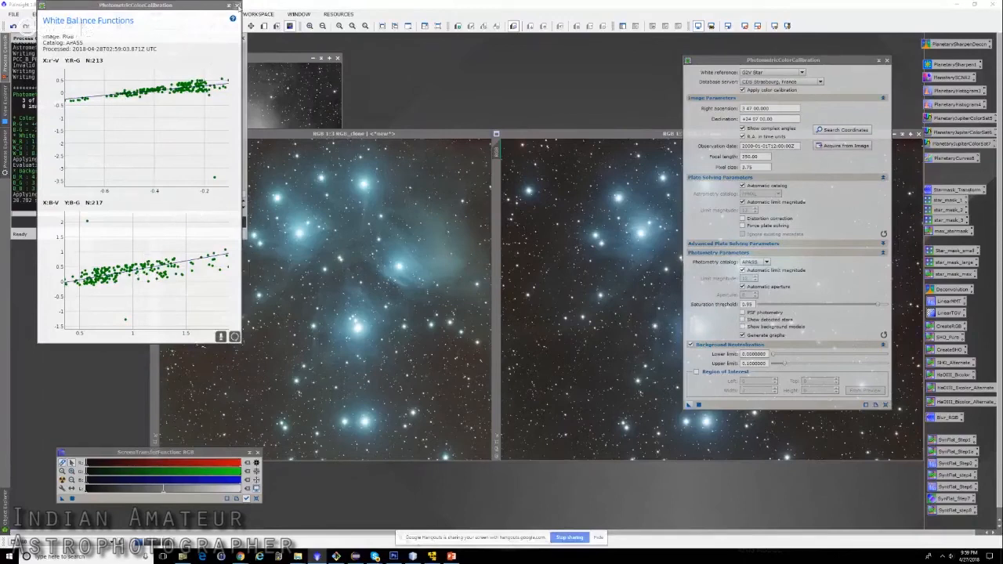
click(237, 6)
- Compare the calibrated RGB image with its uncalibrated clone and close the clone
drag(635, 134, 423, 105)
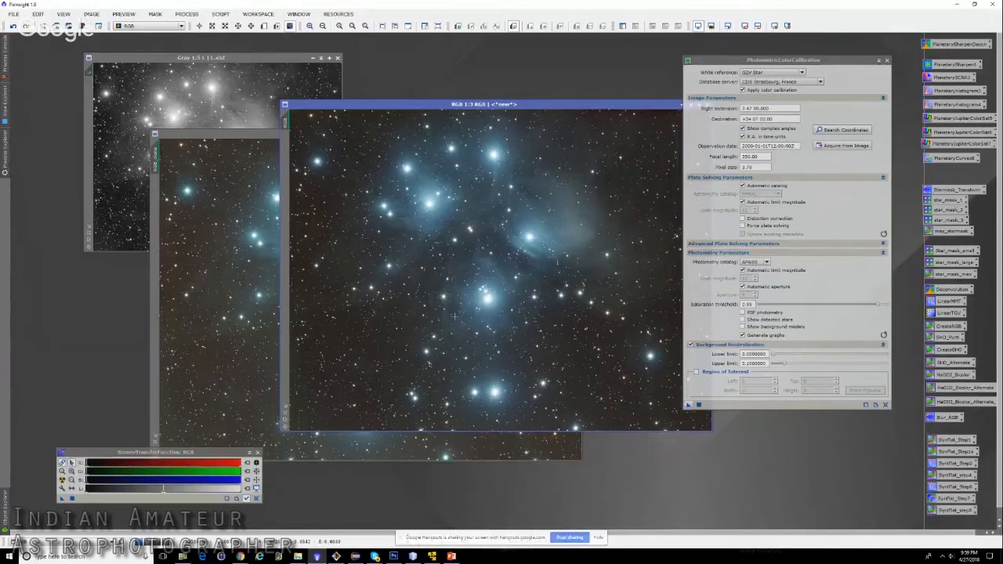
click(260, 272)
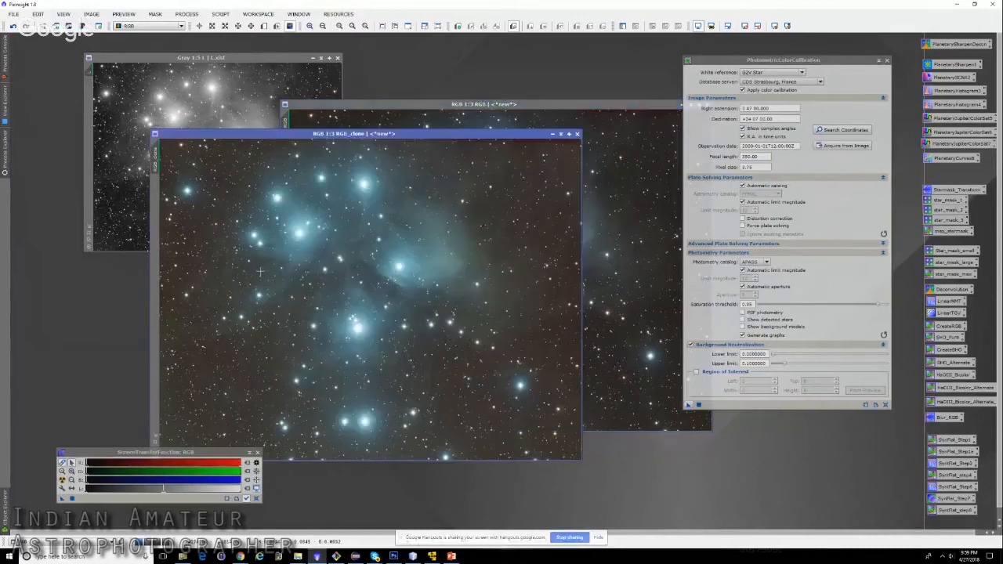
click(577, 134)
- Place the RGB image beside the PhotometricColorCalibration window at 1:3 zoom with its window fitted to the image
drag(597, 108, 652, 96)
scroll(553, 231, down, 3)
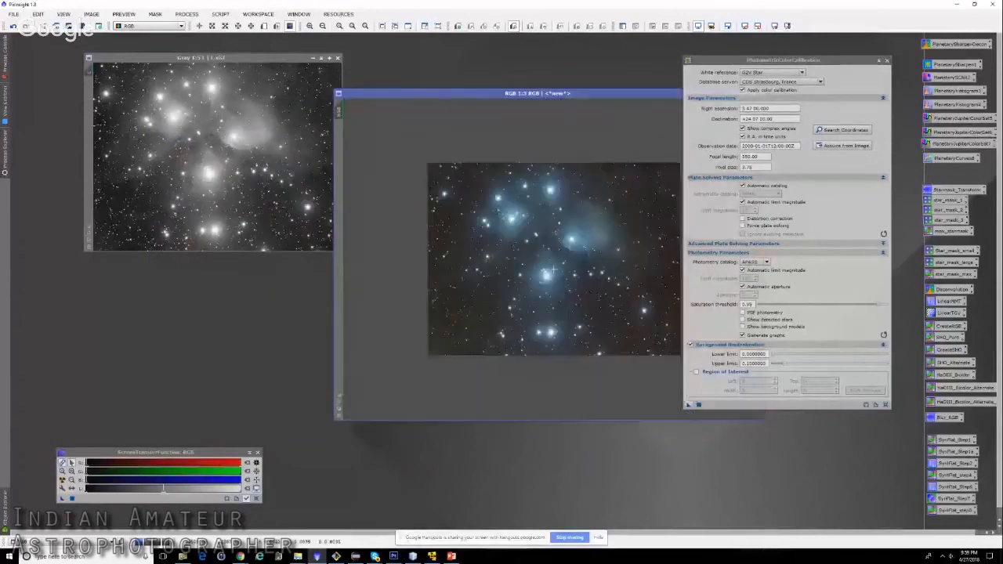
scroll(552, 255, down, 7)
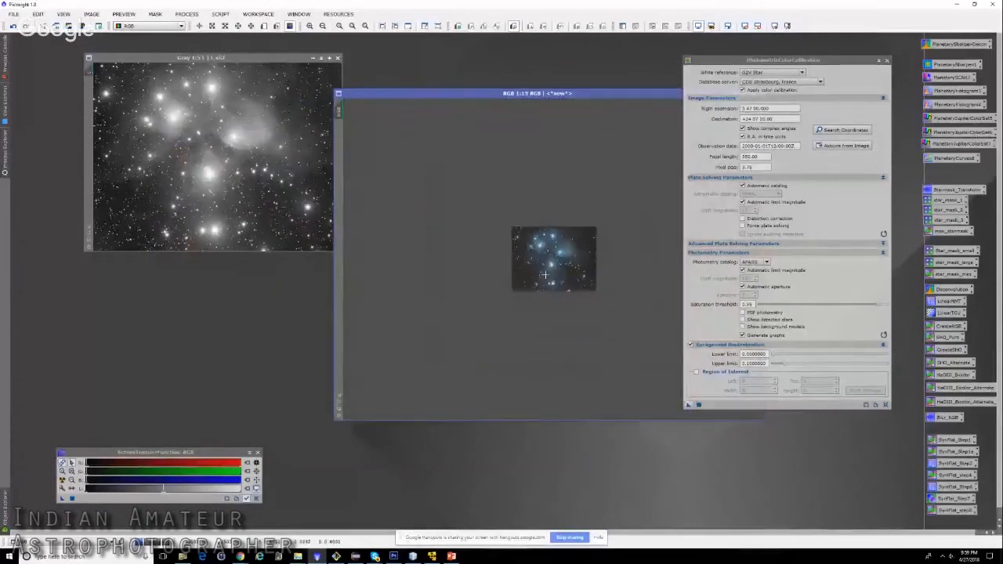
click(339, 396)
drag(370, 94, 552, 94)
drag(777, 61, 804, 62)
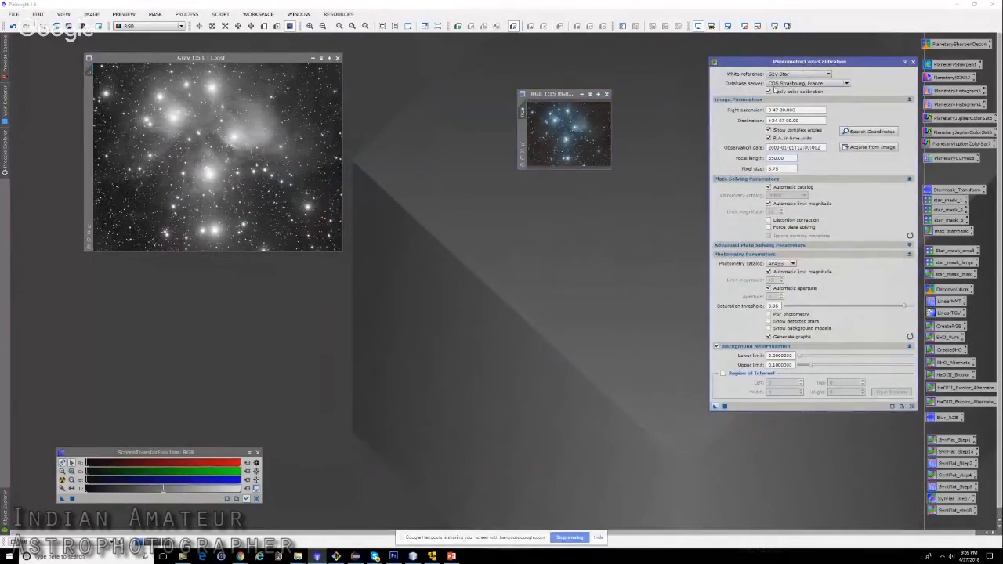
key(ctrl+0)
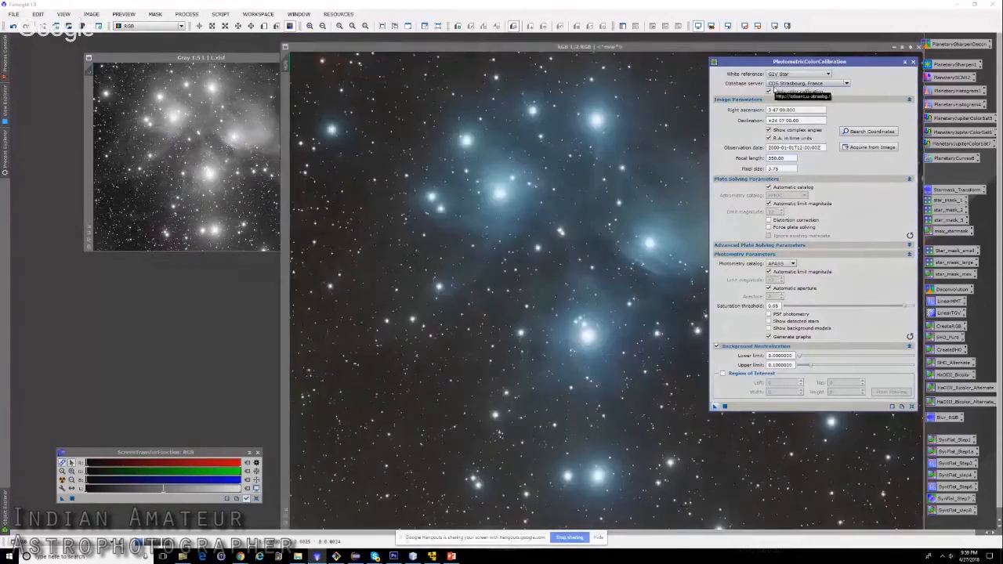
scroll(558, 285, down, 1)
scroll(481, 325, up, 1)
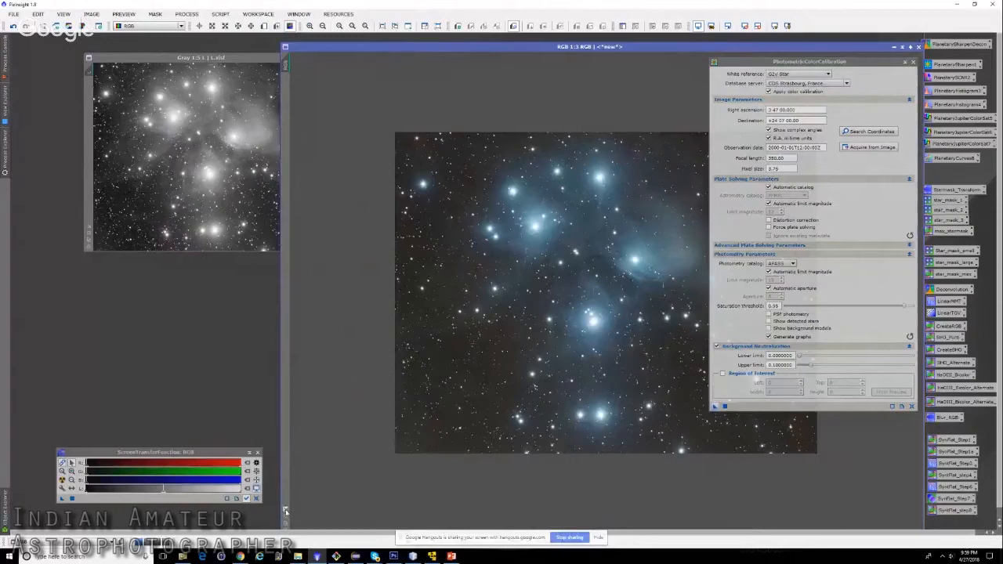
scroll(481, 325, up, 1)
drag(469, 49, 465, 80)
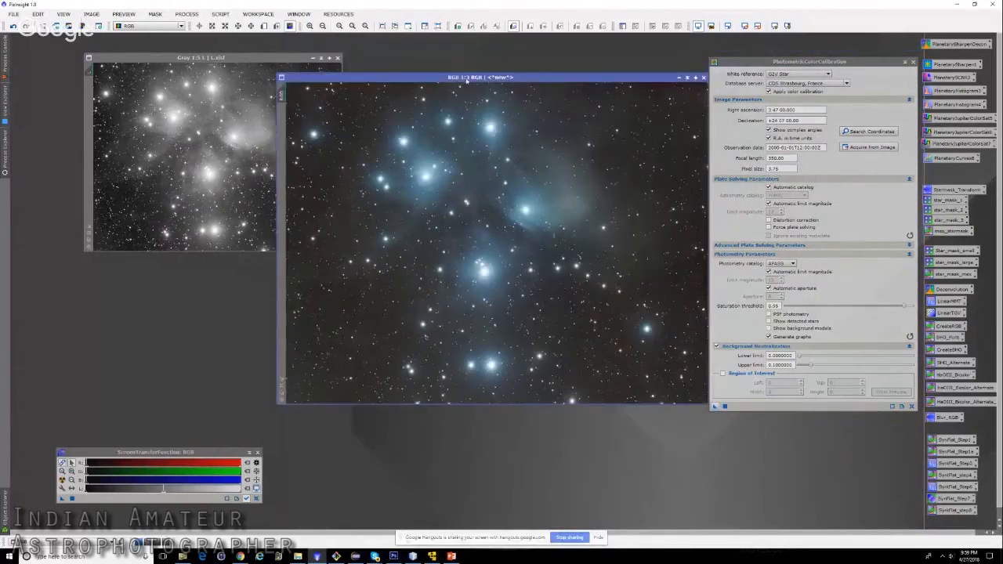
- Move the luminance image clear of the RGB image and make the RGB image active again
click(166, 58)
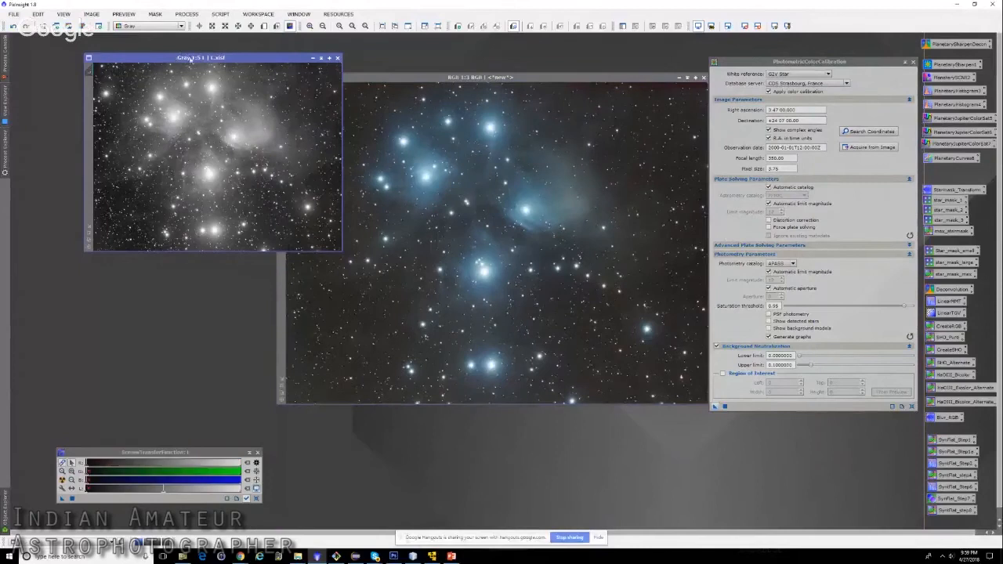
drag(182, 61, 151, 95)
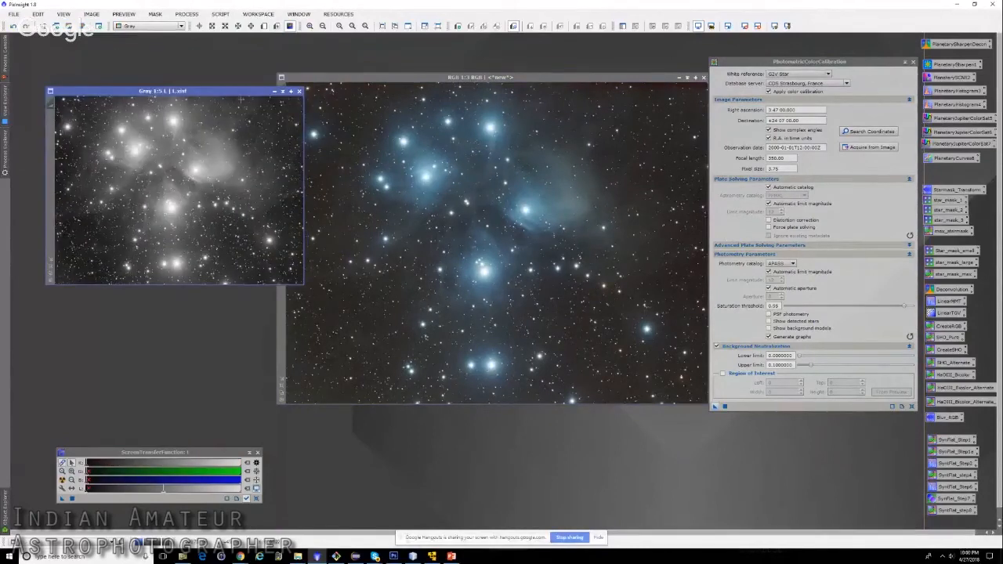
click(455, 76)
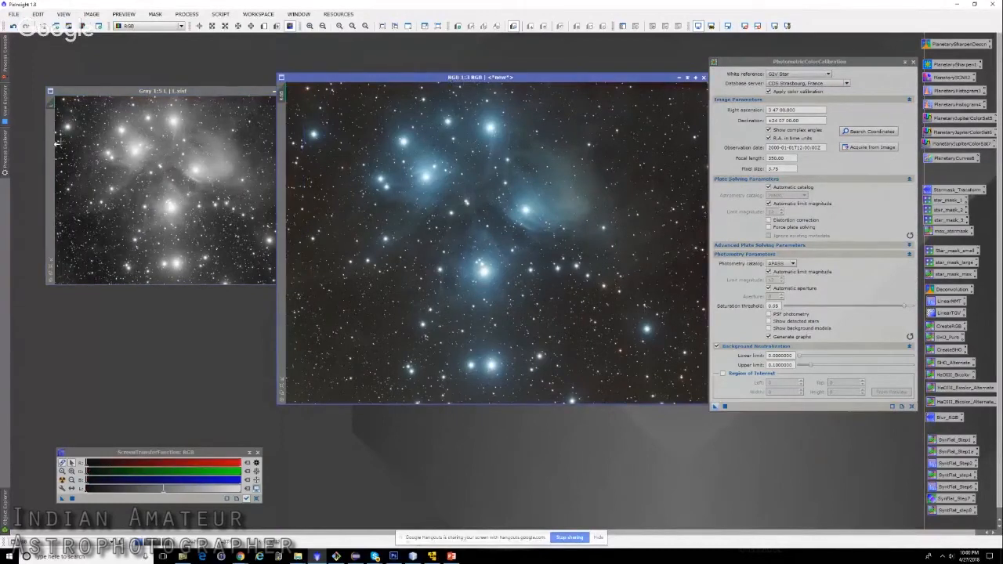
- Extract only the L channel from the RGB image using ChannelExtraction in the CIE L*a*b* colour space
mouse_move(4, 169)
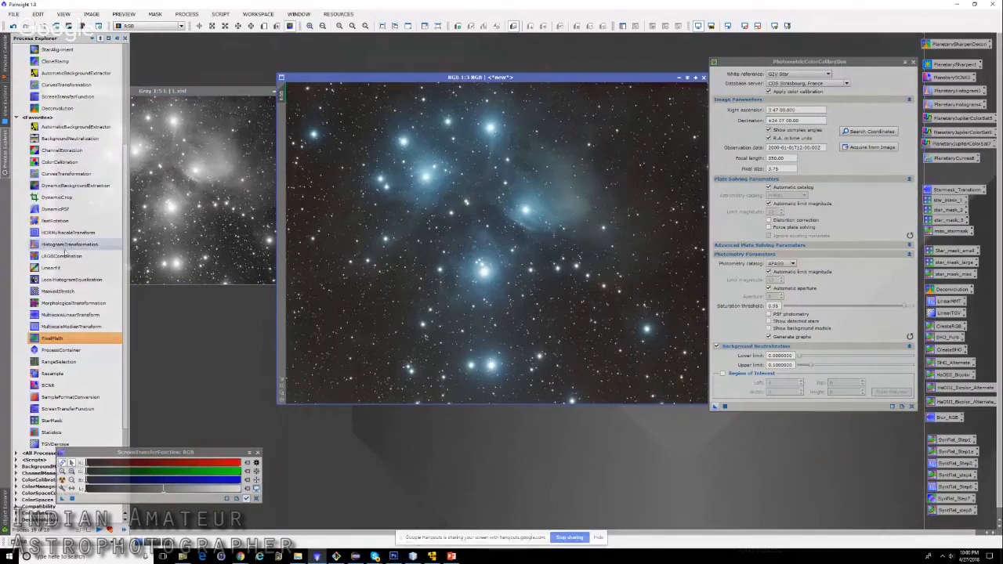
double_click(61, 149)
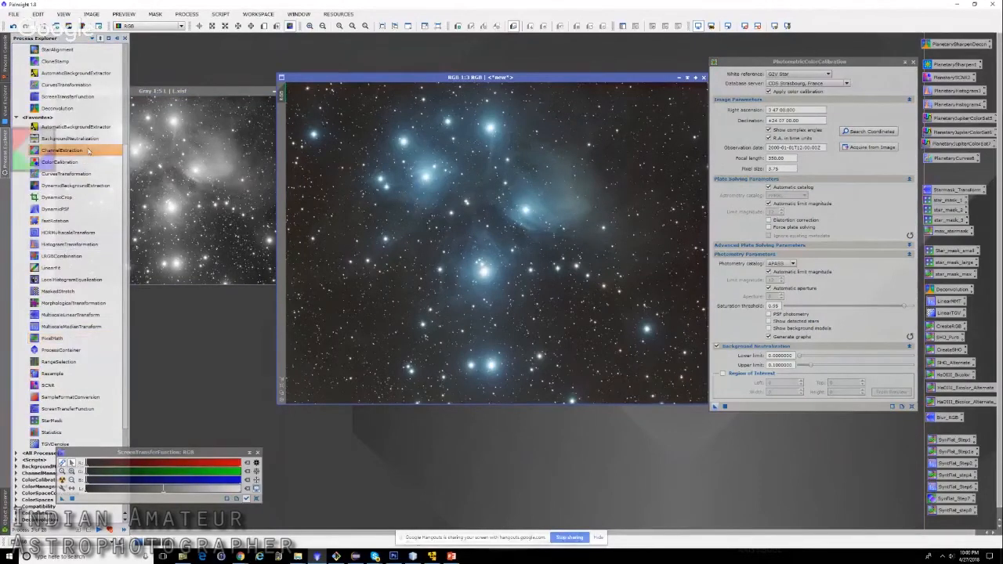
drag(737, 372, 375, 227)
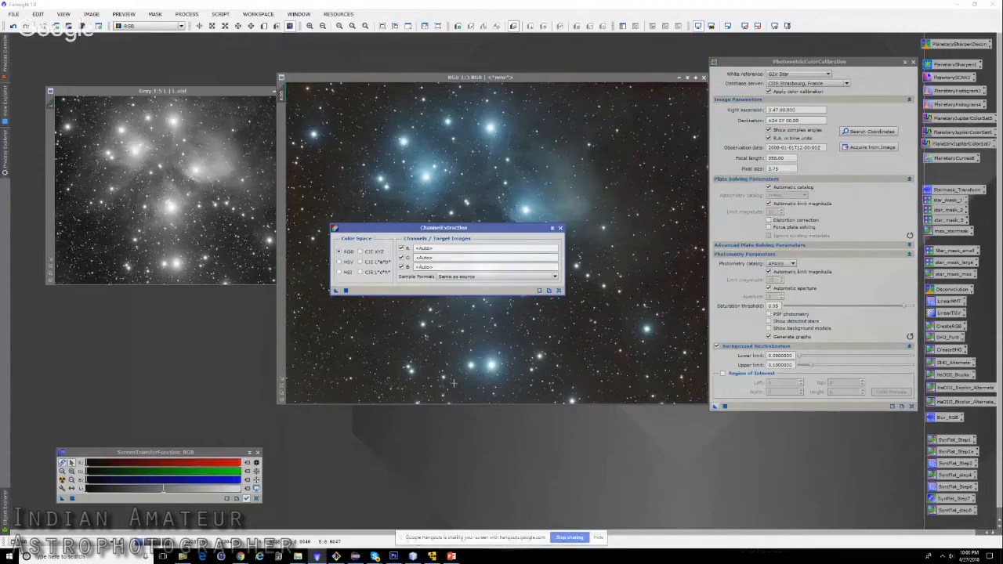
click(360, 262)
click(402, 257)
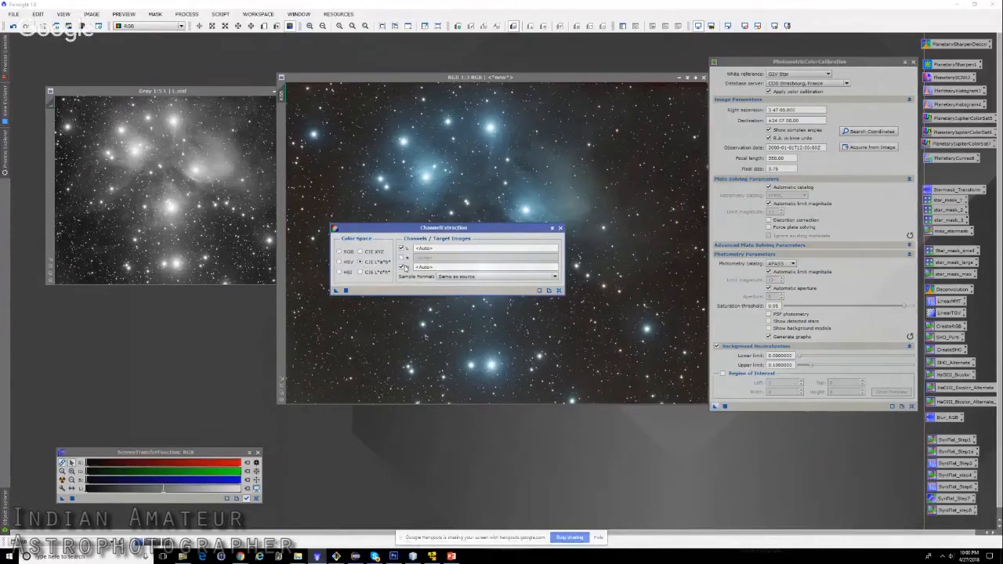
click(402, 267)
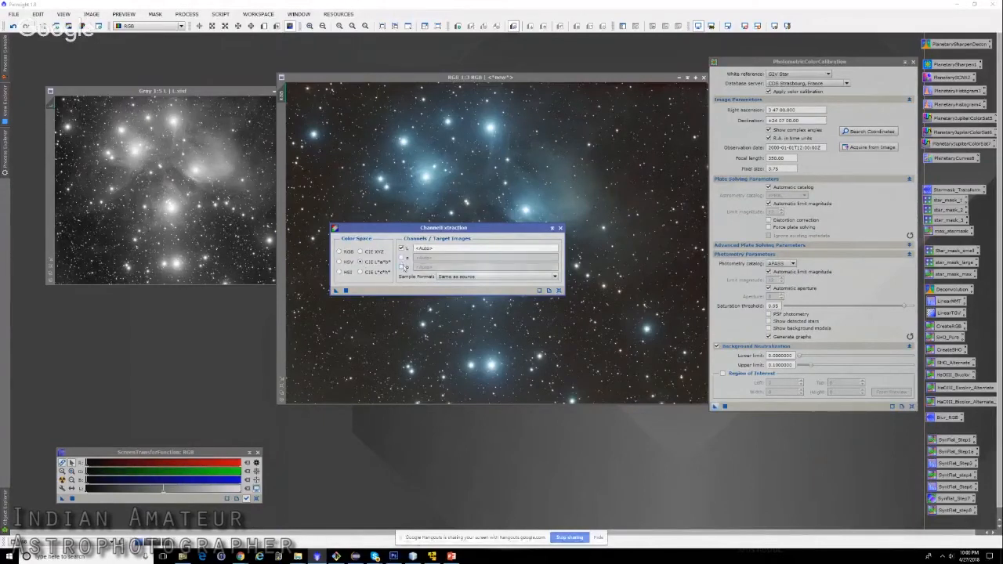
click(354, 360)
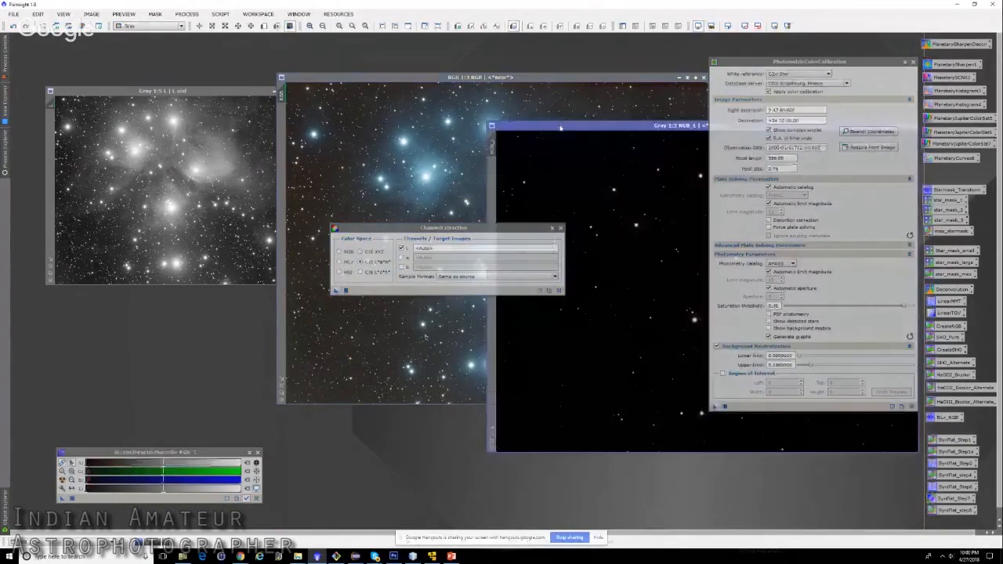
- Auto-stretch the extracted RGB_L image and arrange it clear of the ChannelExtraction window
drag(561, 125, 356, 78)
drag(428, 78, 281, 77)
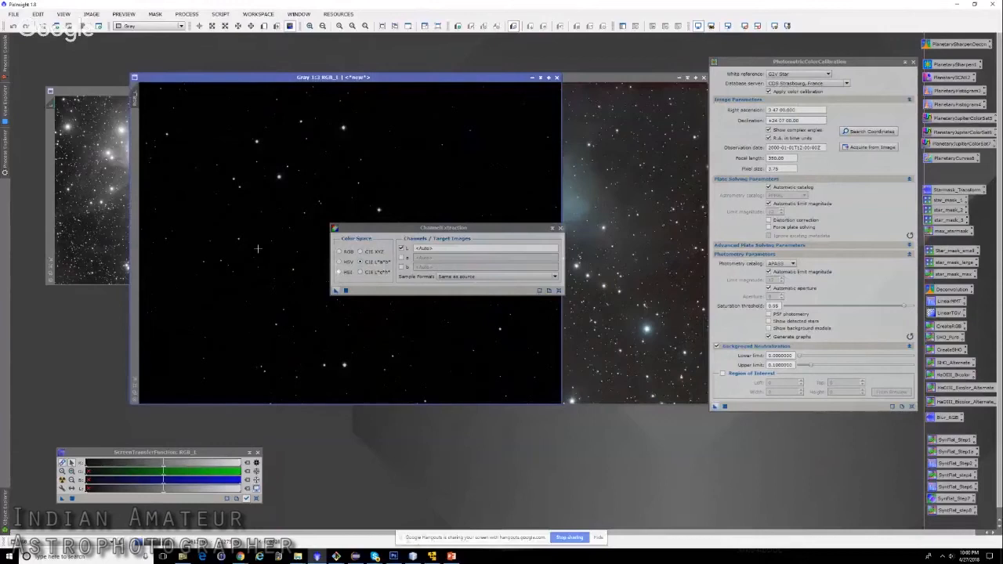
key(ctrl+a)
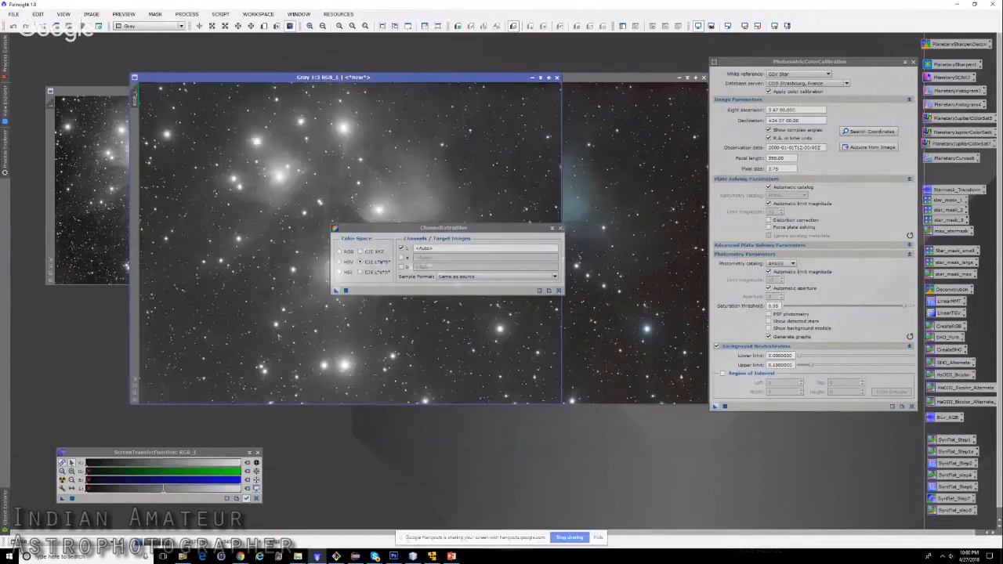
drag(392, 228, 518, 346)
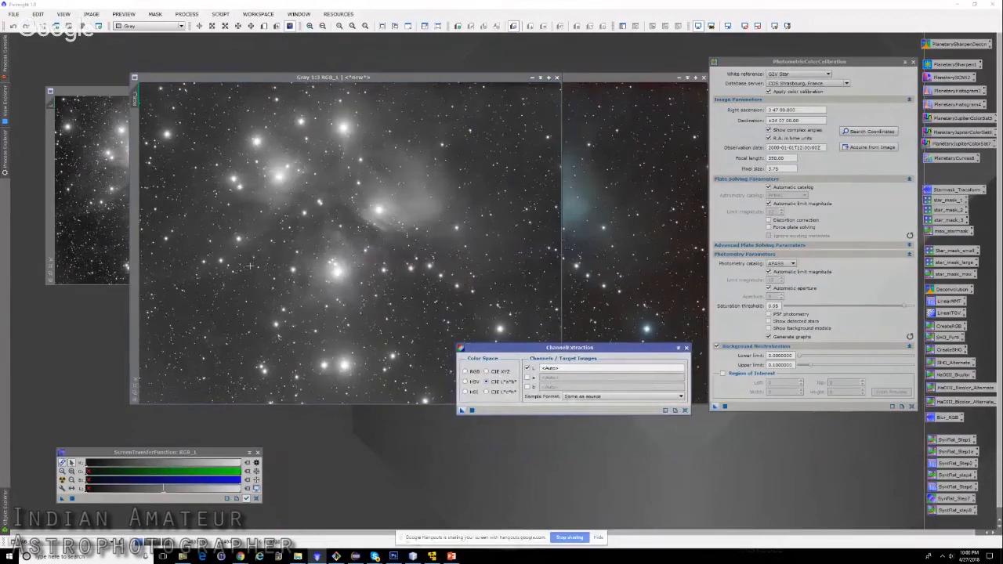
- Compare the extracted RGB_L image with the RGB image and close RGB_L
click(619, 243)
click(253, 239)
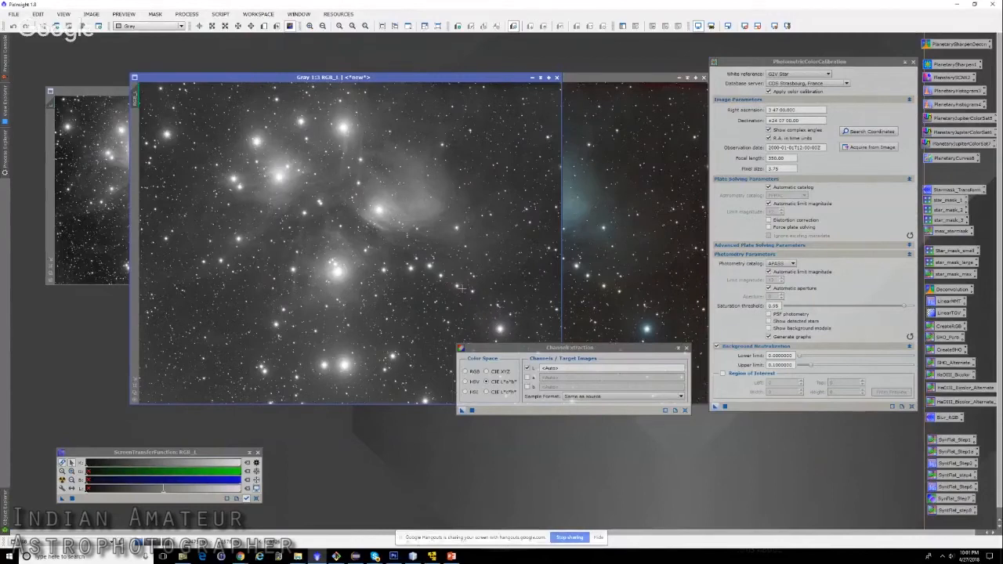
click(623, 269)
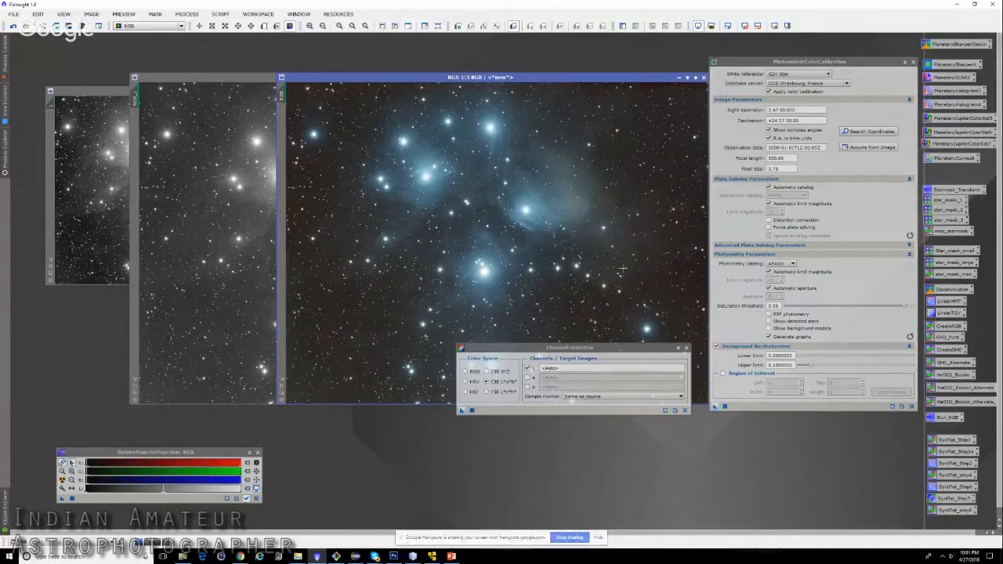
click(208, 166)
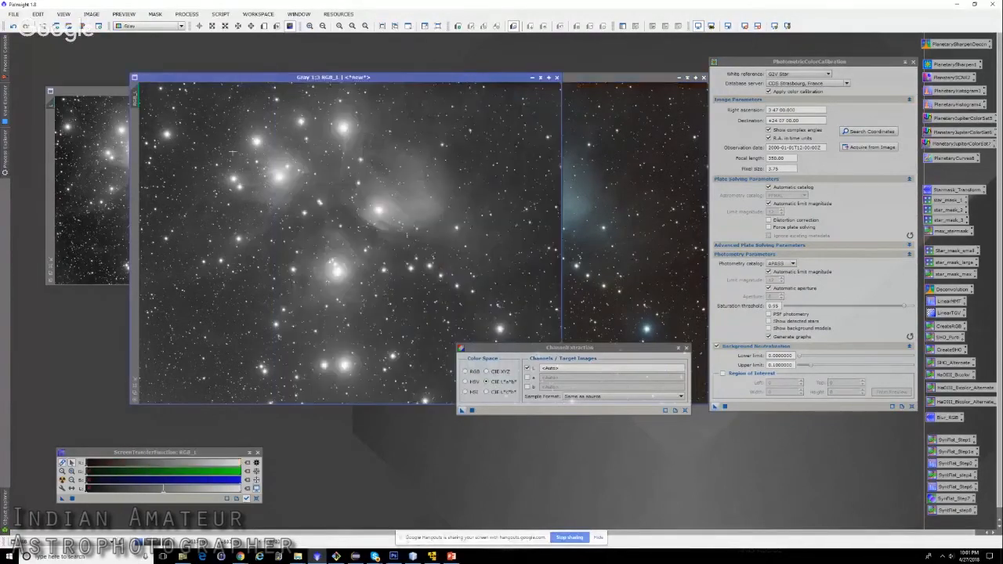
click(557, 78)
- Reduce the RGB image to 1:12 zoom, fit its window to the image and set it aside
drag(523, 79, 538, 70)
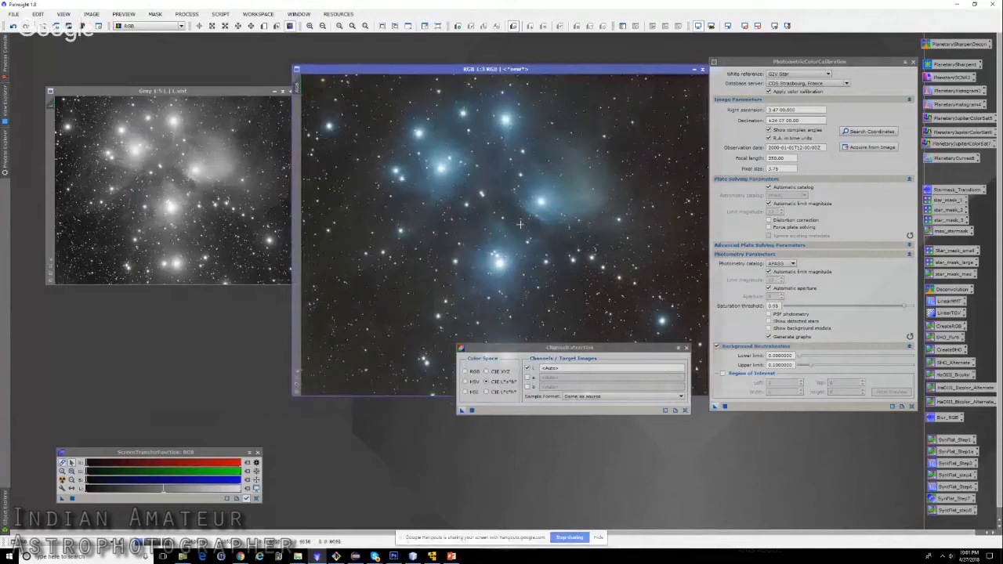
scroll(461, 217, down, 4)
scroll(461, 217, down, 5)
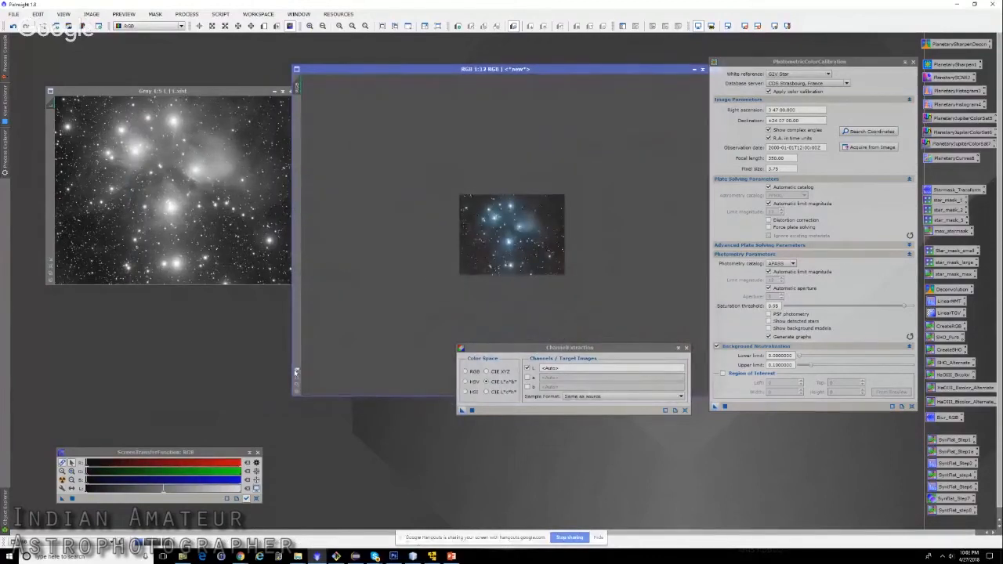
click(297, 371)
drag(358, 71, 604, 105)
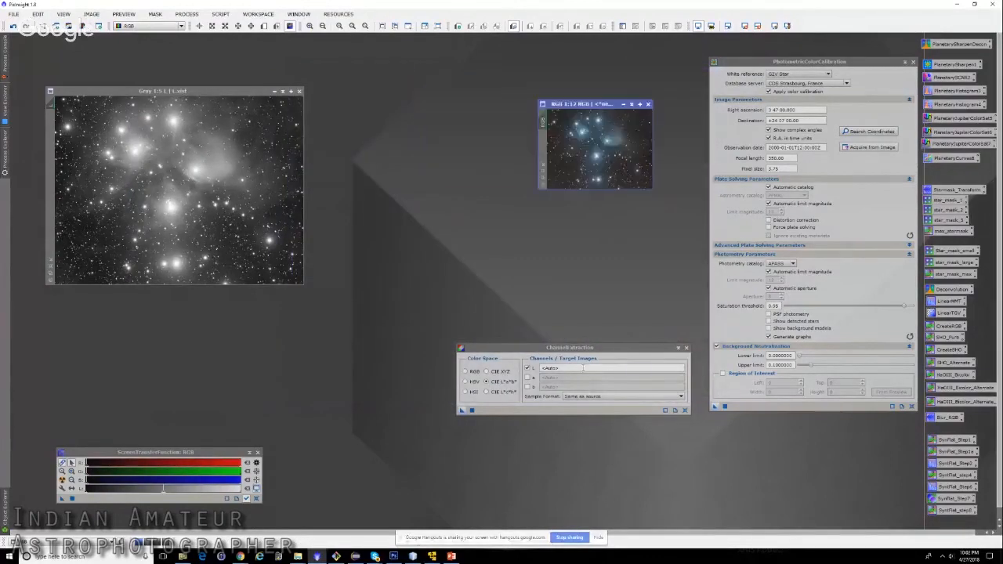
- Enlarge the luminance image to 1:3 zoom with its window fitted and clone it in the cleared workspace
click(153, 192)
key(ctrl+0)
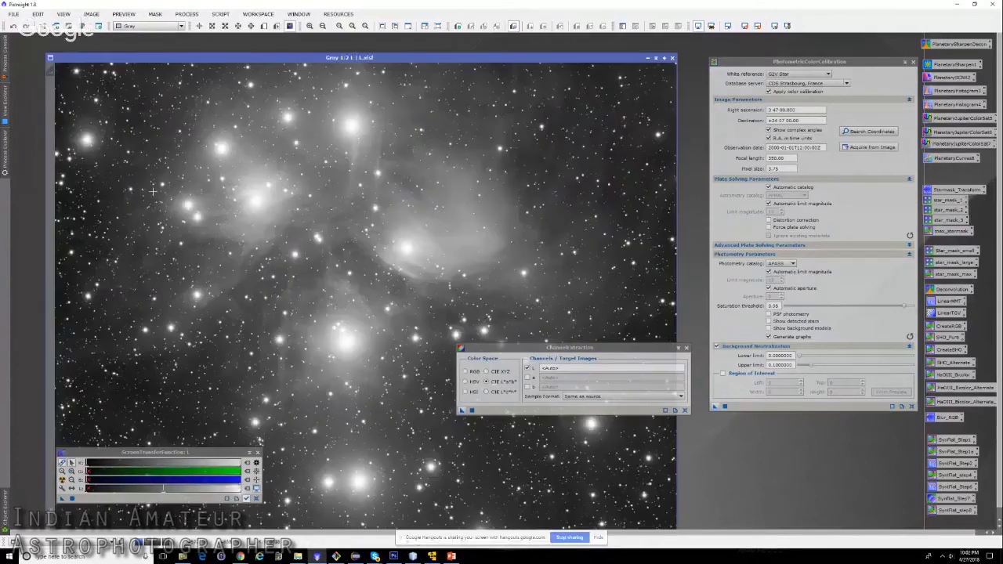
drag(296, 57, 369, 50)
scroll(340, 341, down, 1)
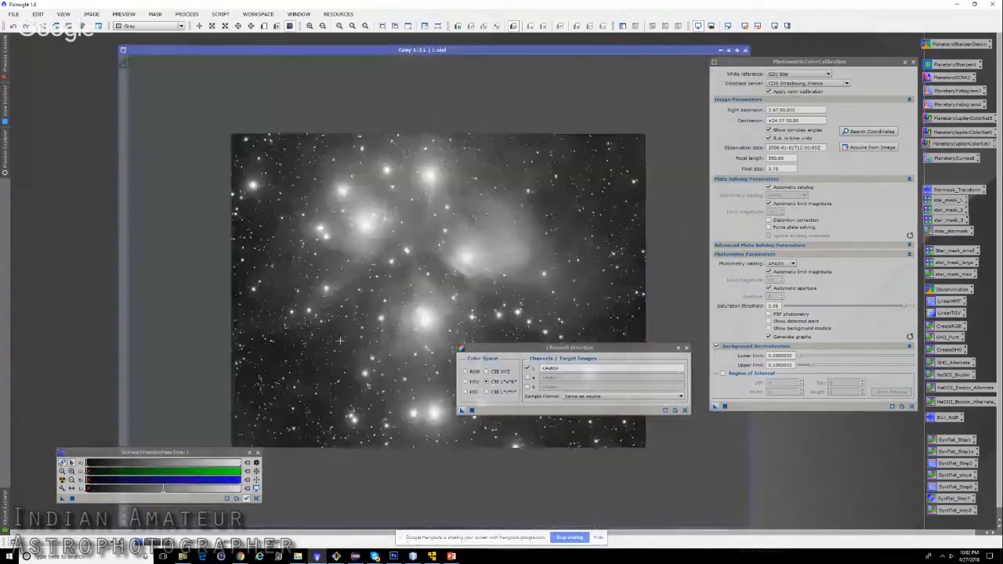
drag(157, 452, 96, 444)
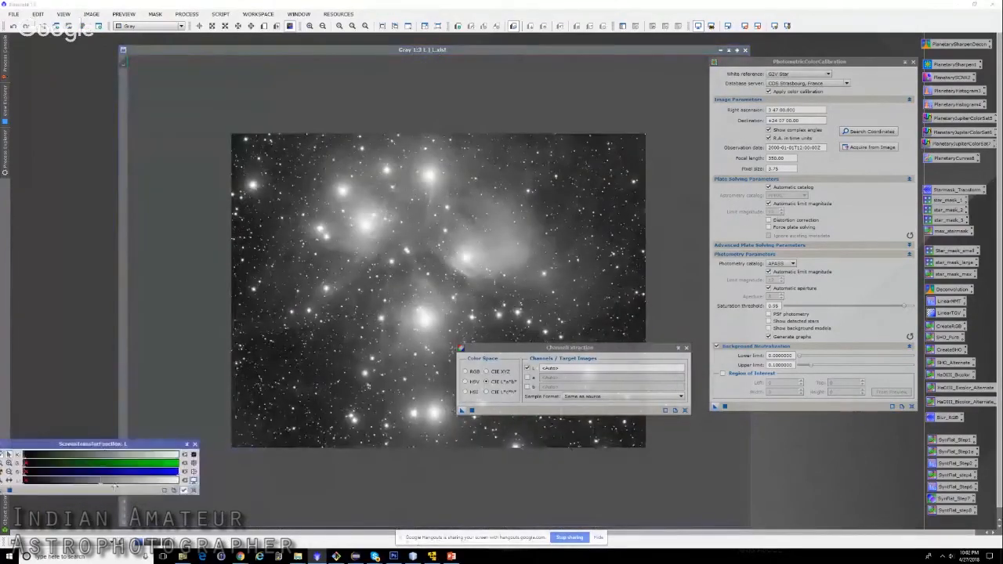
key(ctrl+f)
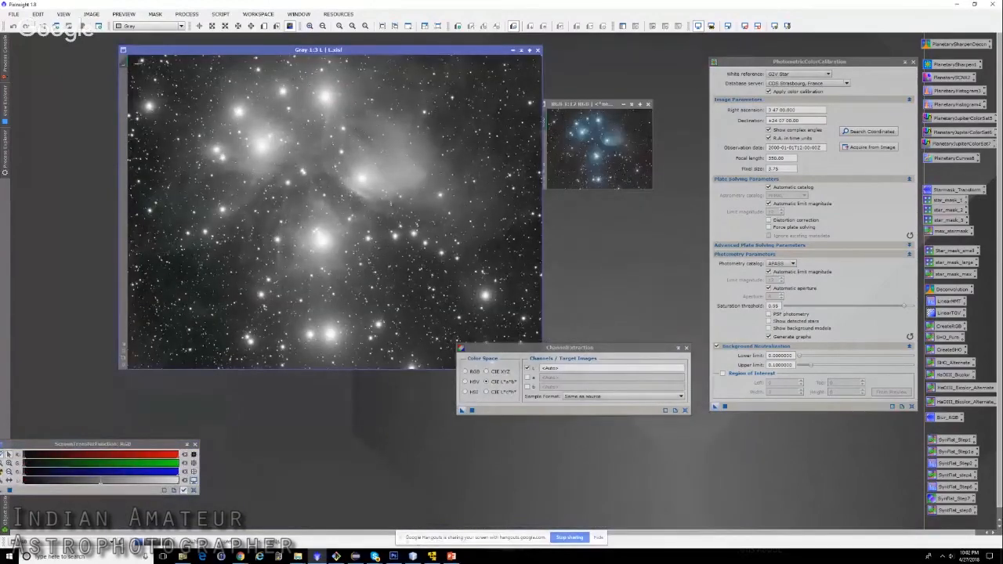
drag(124, 67, 180, 92)
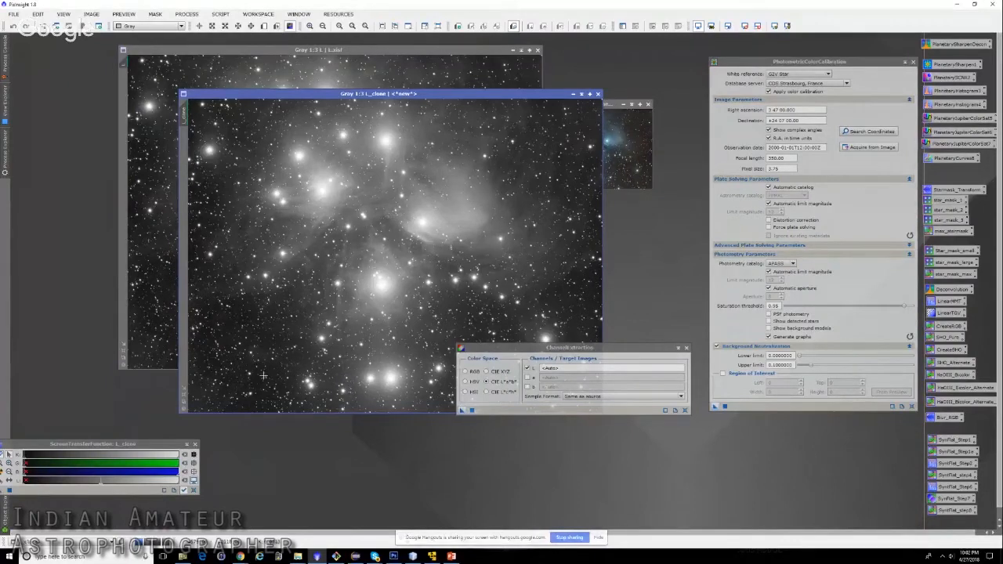
- Move the L image clear of its clone, reset the clone's screen stretch to view it linear and auto-stretch it again
drag(166, 52, 103, 46)
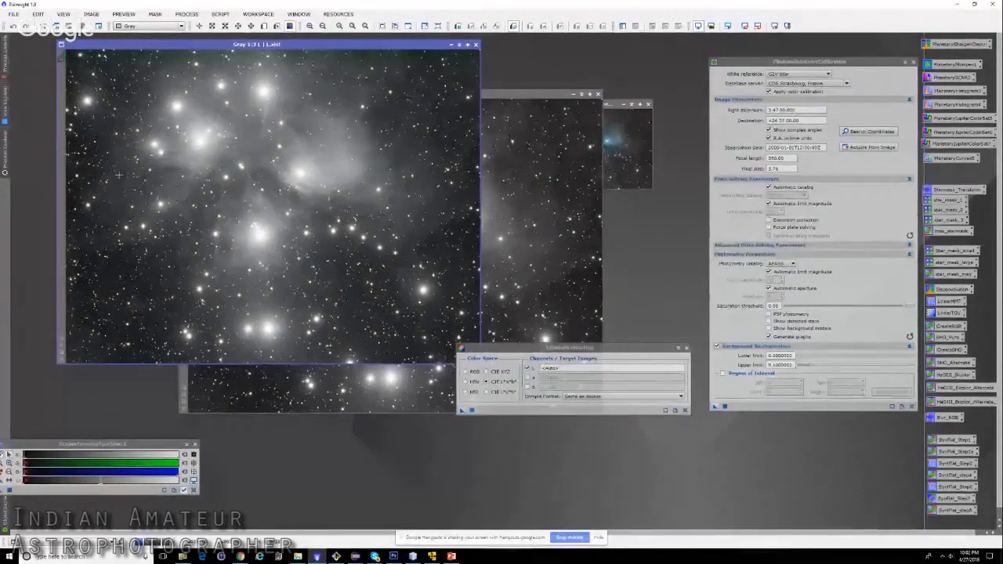
click(508, 194)
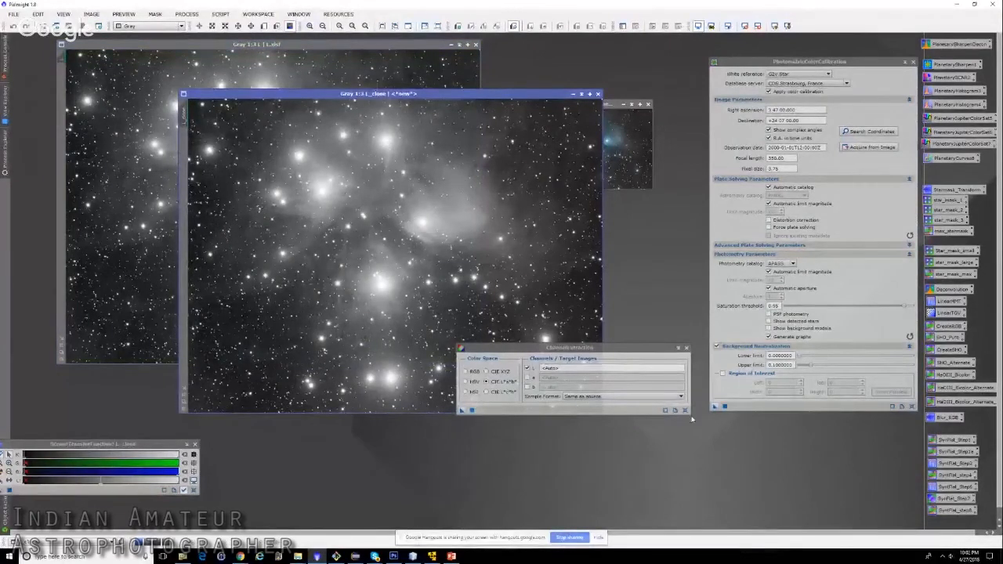
click(194, 490)
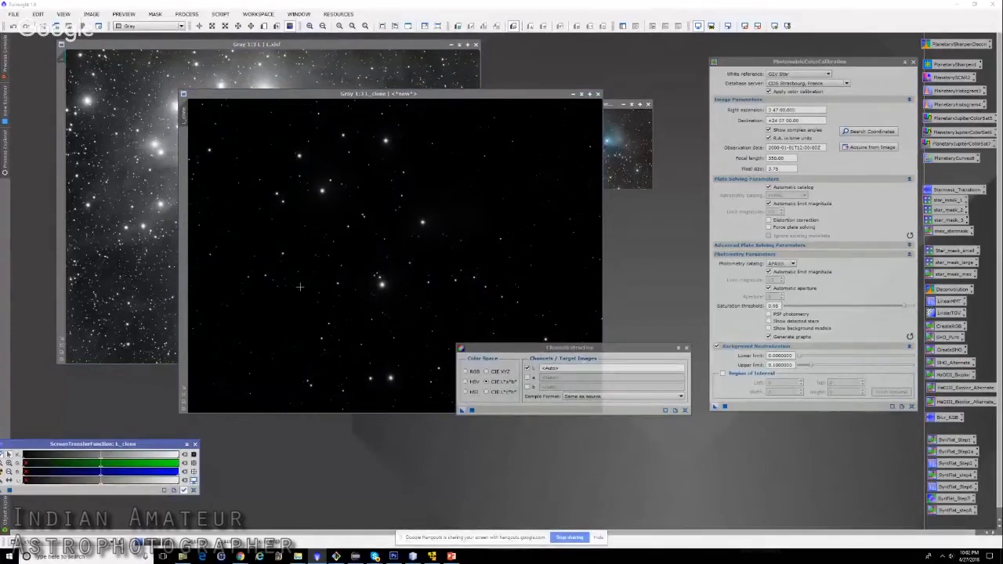
click(337, 205)
key(ctrl+a)
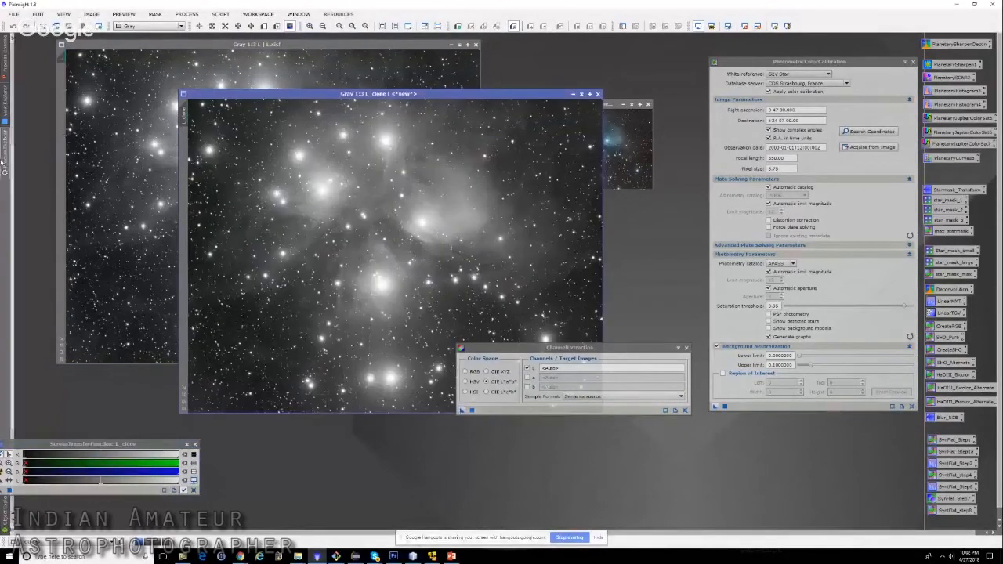
- Open HistogramTransformation beside the L_clone image and bring the ScreenTransferFunction window fully into the workspace
click(4, 157)
double_click(71, 244)
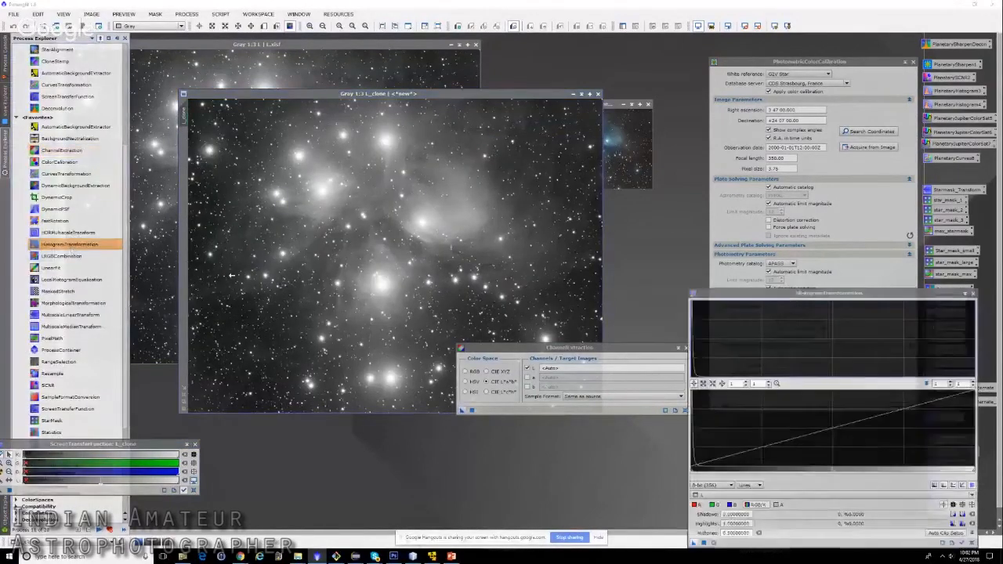
drag(690, 289, 454, 175)
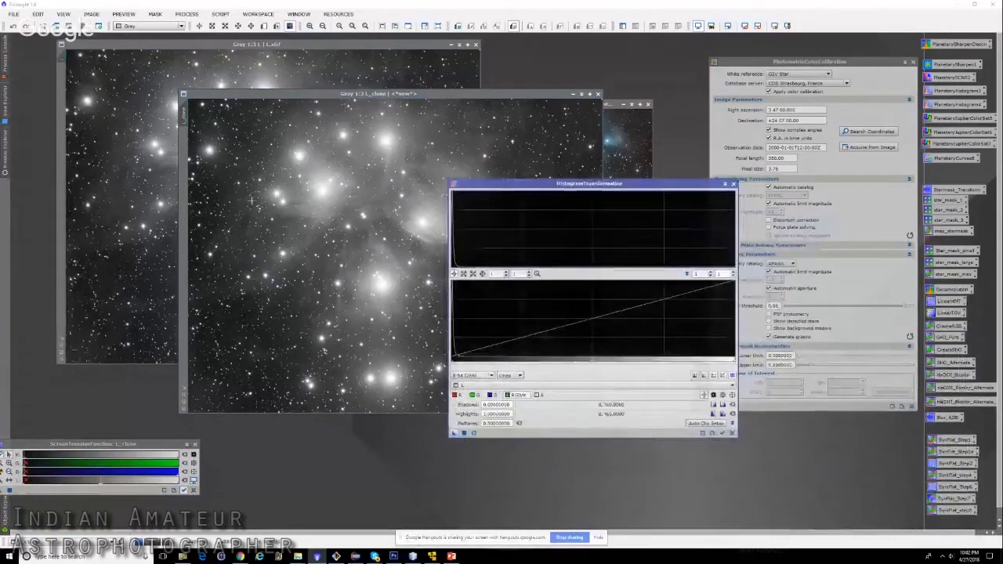
drag(163, 444, 221, 444)
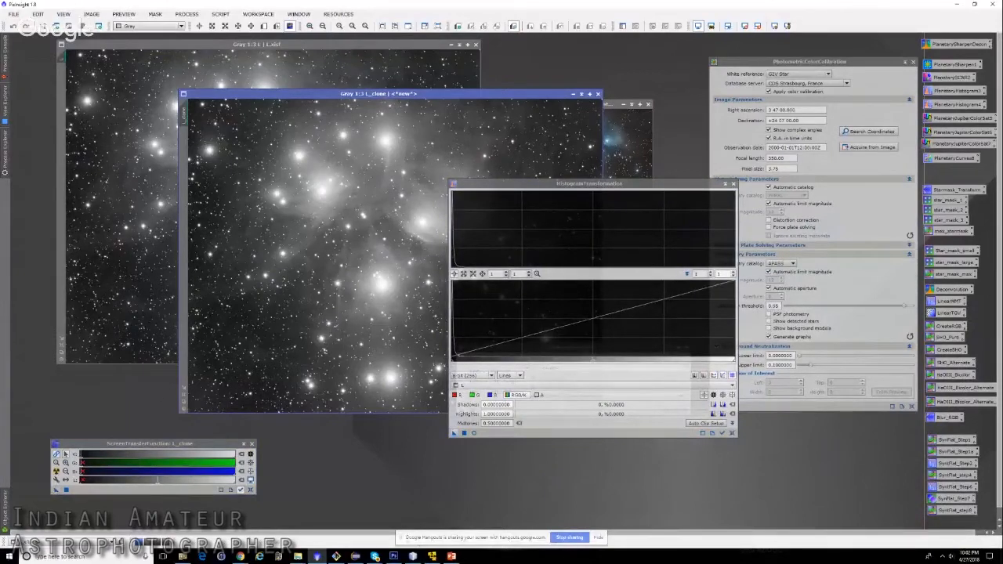
drag(186, 449, 230, 449)
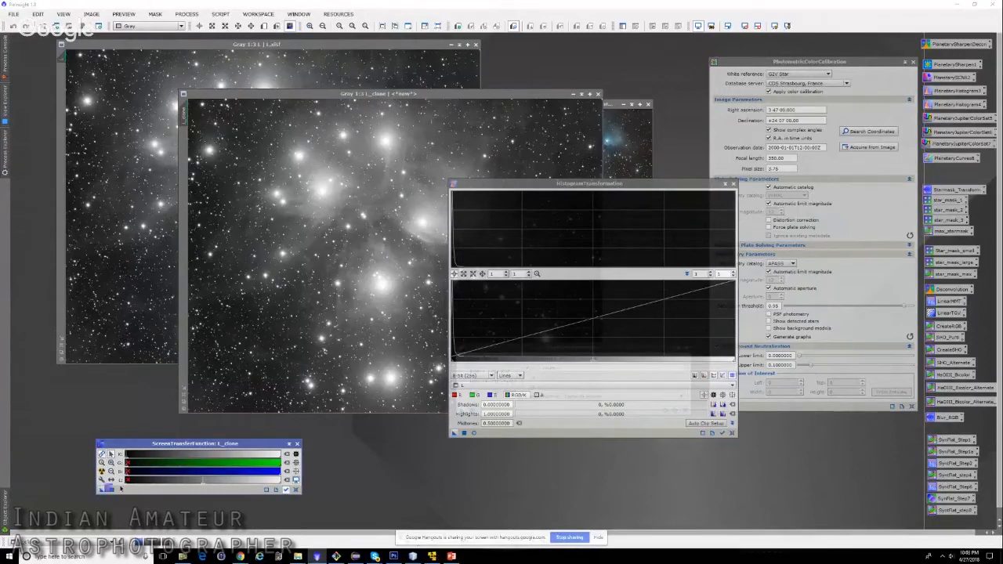
- Try transferring the screen stretch to HistogramTransformation without and with its real-time preview, resetting the histogram settings each time
drag(485, 436, 509, 436)
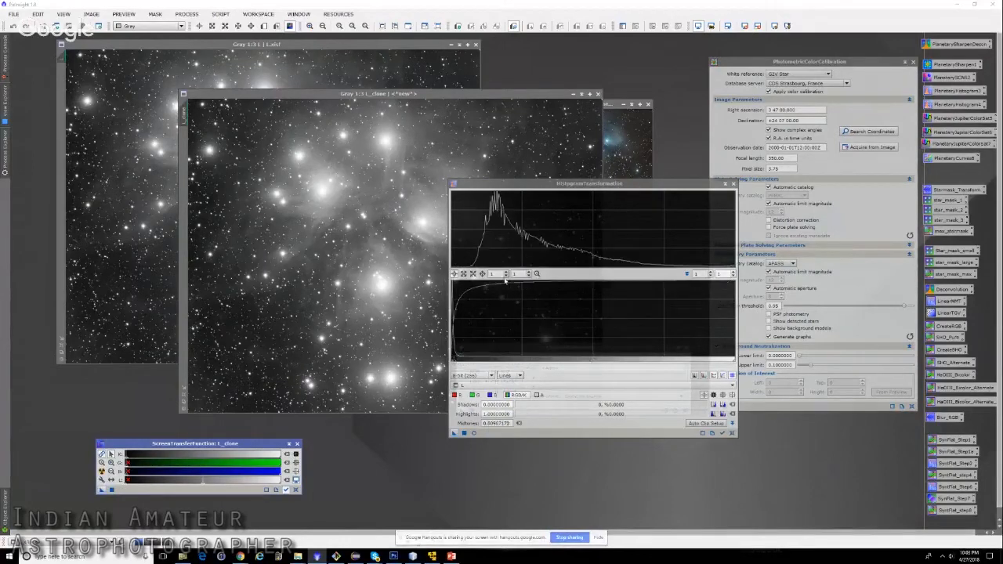
click(732, 433)
click(731, 434)
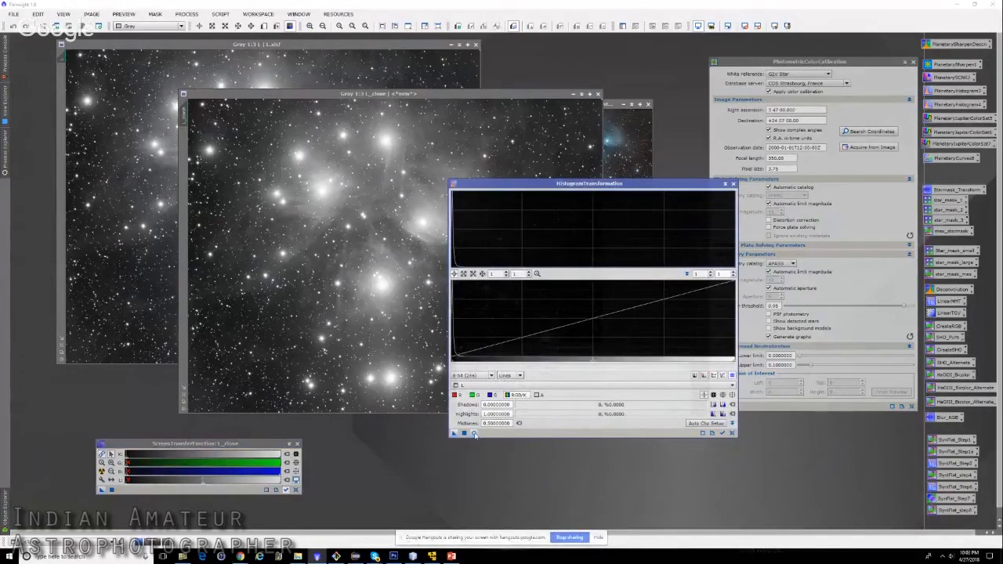
click(474, 433)
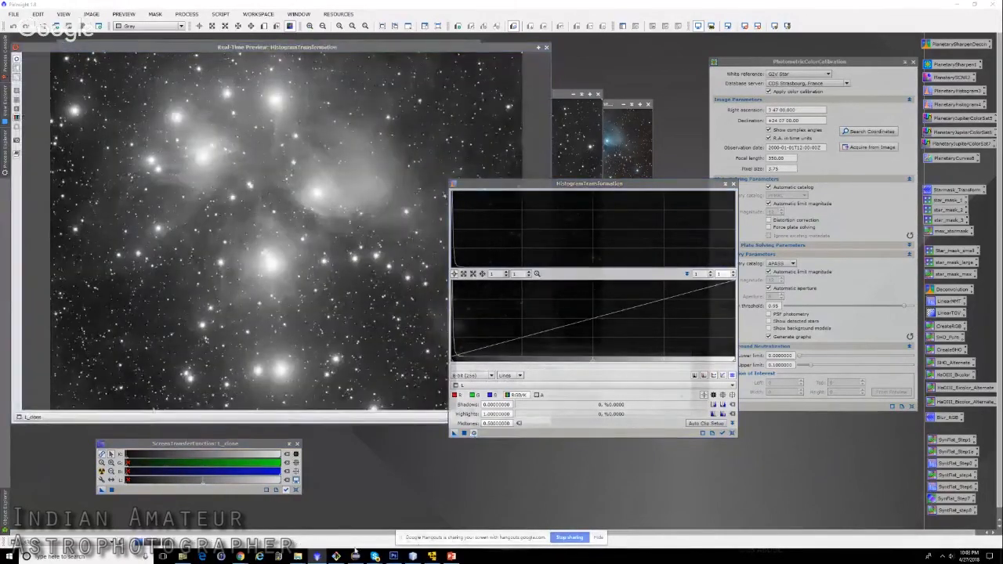
drag(102, 490, 457, 429)
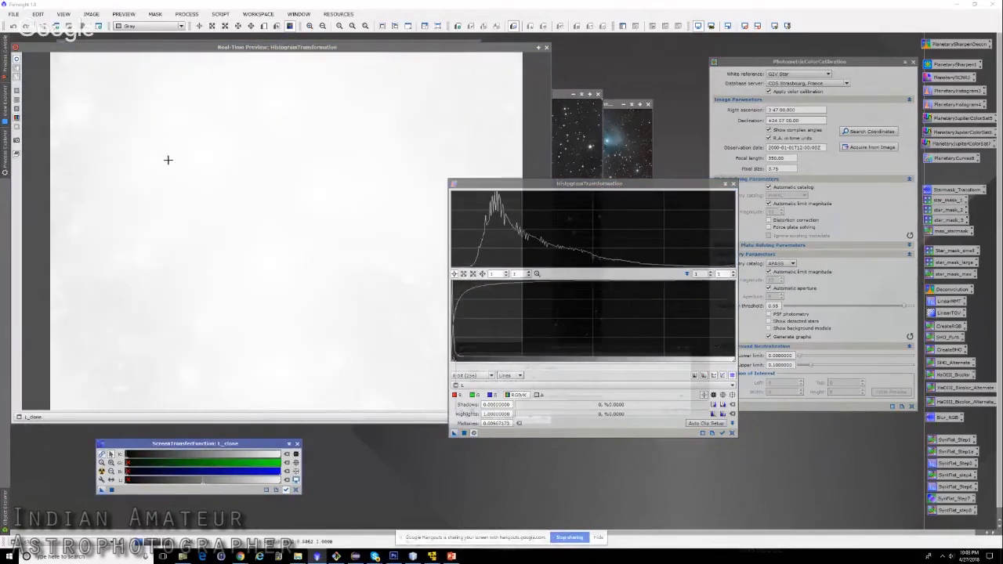
click(731, 433)
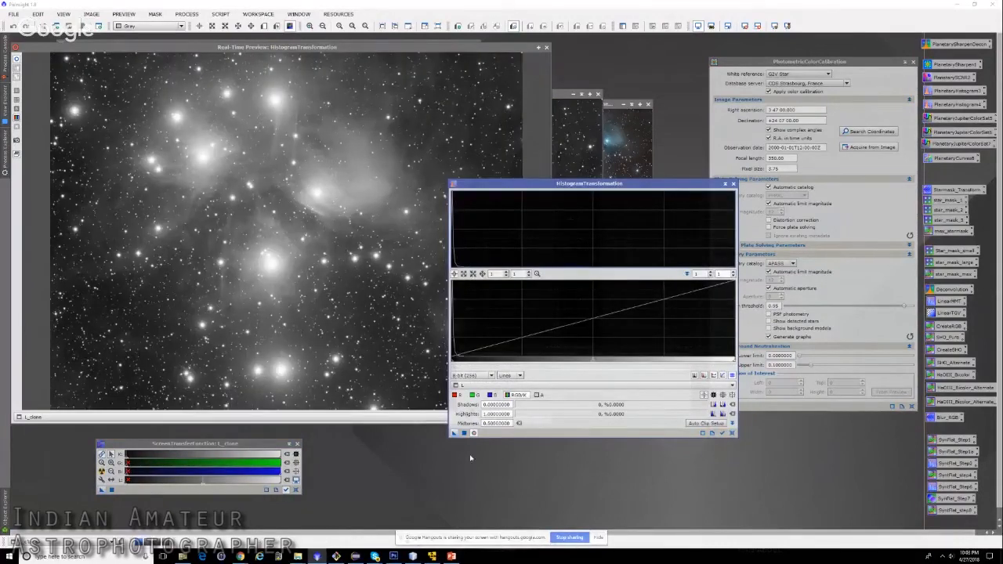
- Close the real-time preview, clear the screen stretch on both luminance images and auto-stretch the L image again
click(547, 48)
click(295, 490)
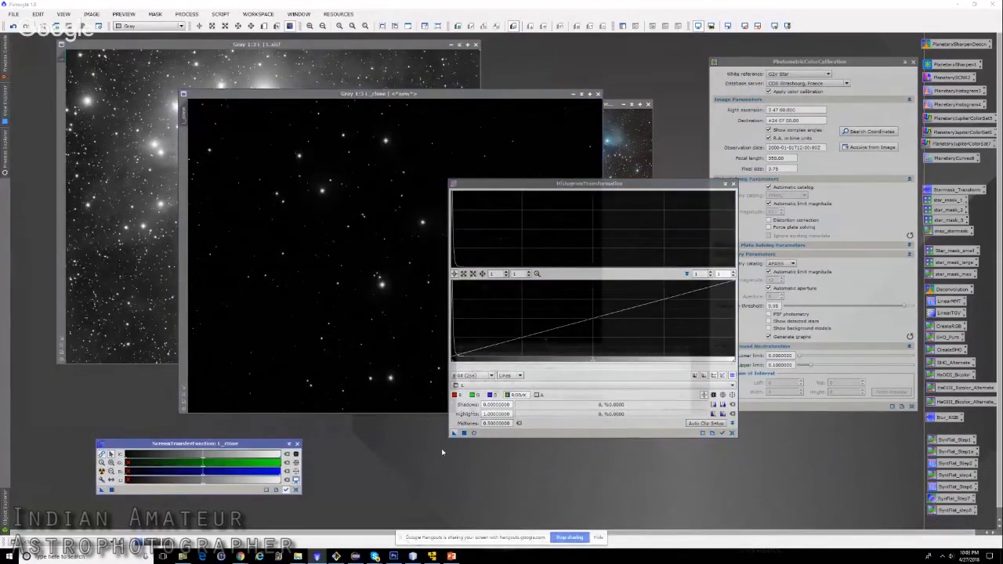
click(474, 432)
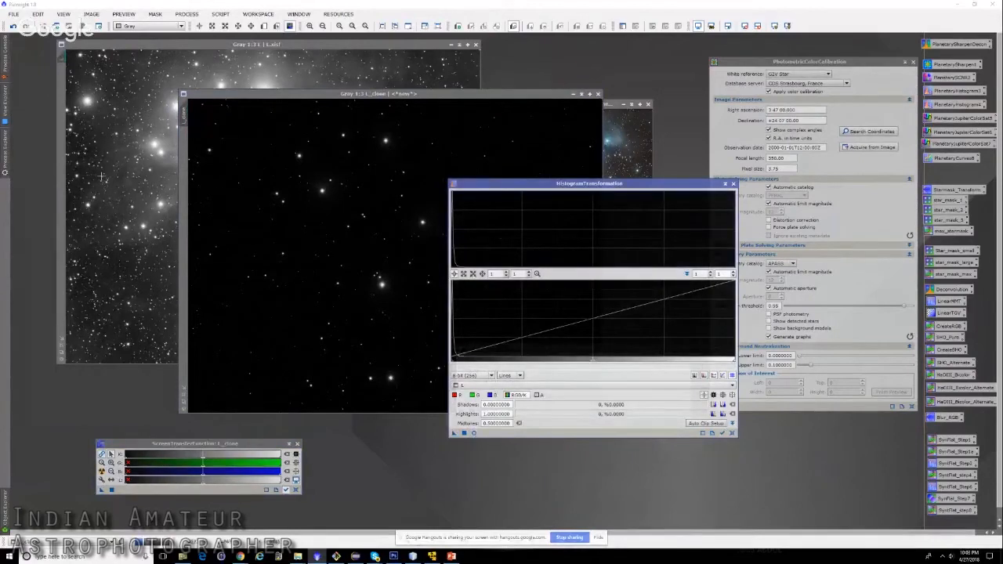
click(100, 177)
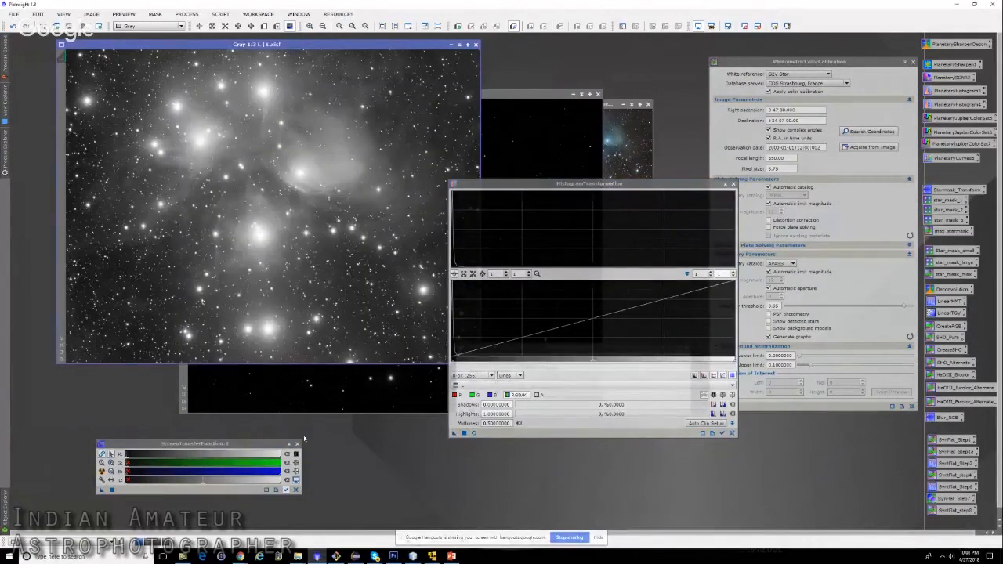
click(295, 490)
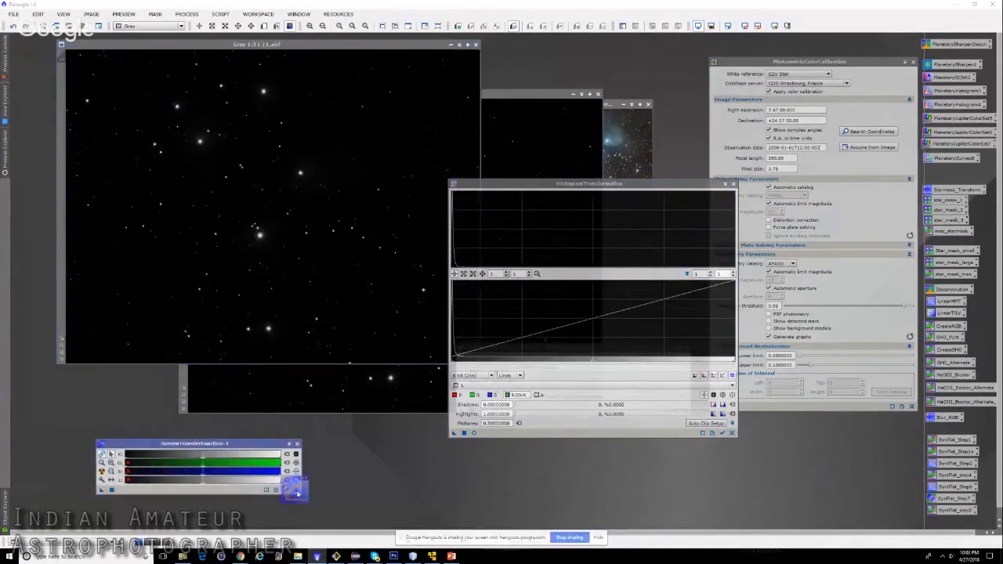
click(102, 472)
- Select L_clone as the view for HistogramTransformation and open its real-time preview
click(282, 385)
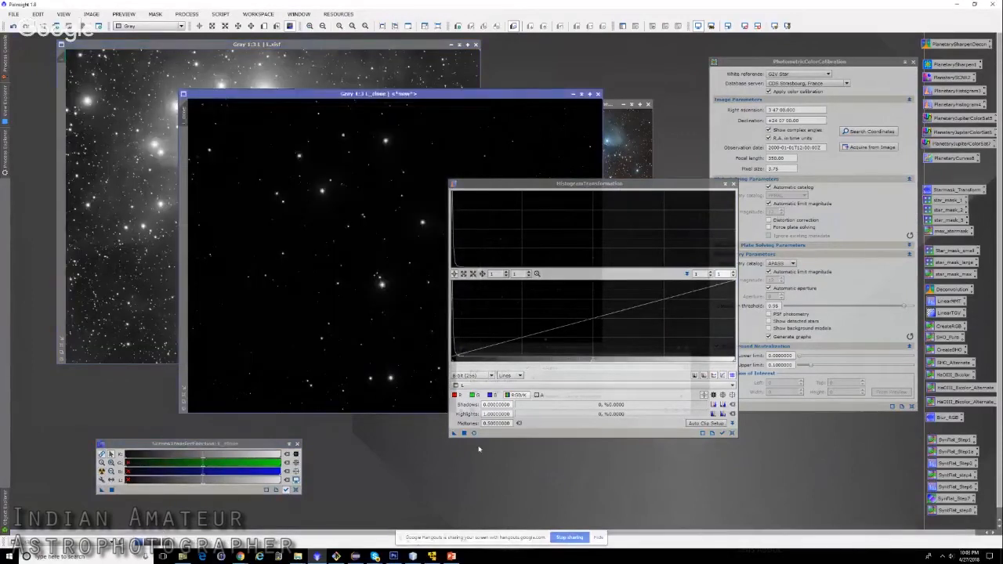
click(486, 385)
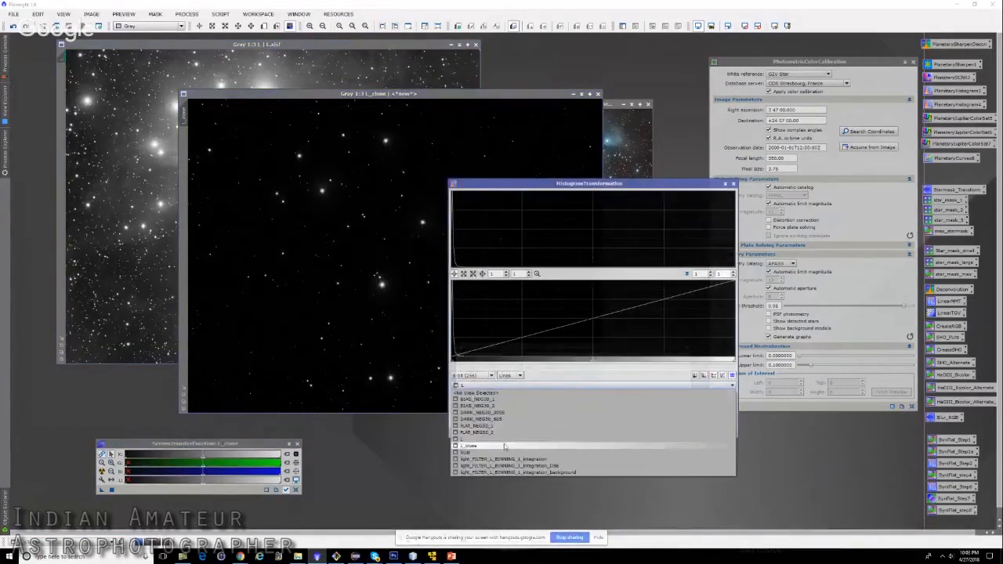
click(491, 446)
click(474, 433)
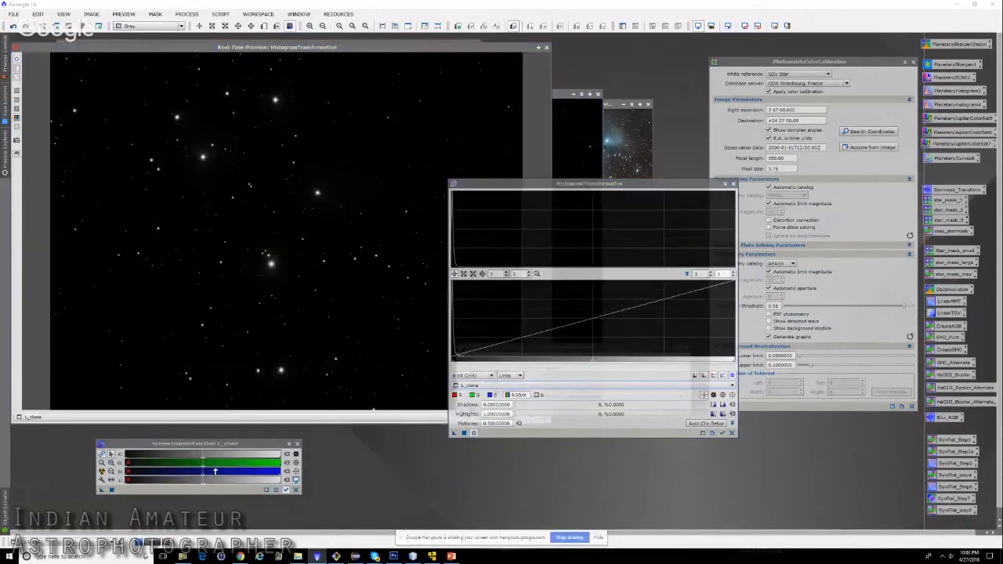
- Stretch L_clone permanently by applying its auto-stretch through HistogramTransformation, and reset its screen stretch
click(280, 316)
key(ctrl+a)
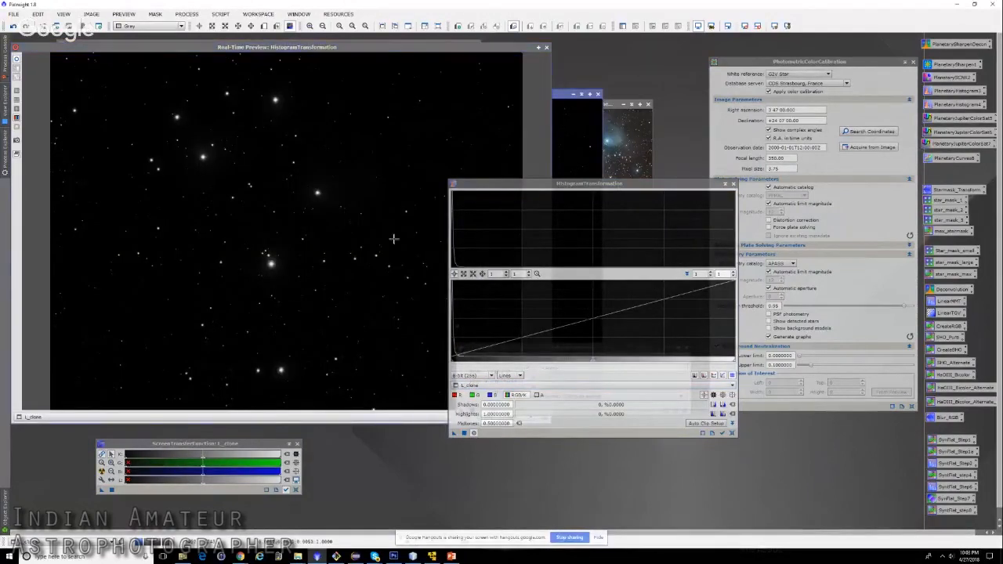
drag(101, 490, 494, 437)
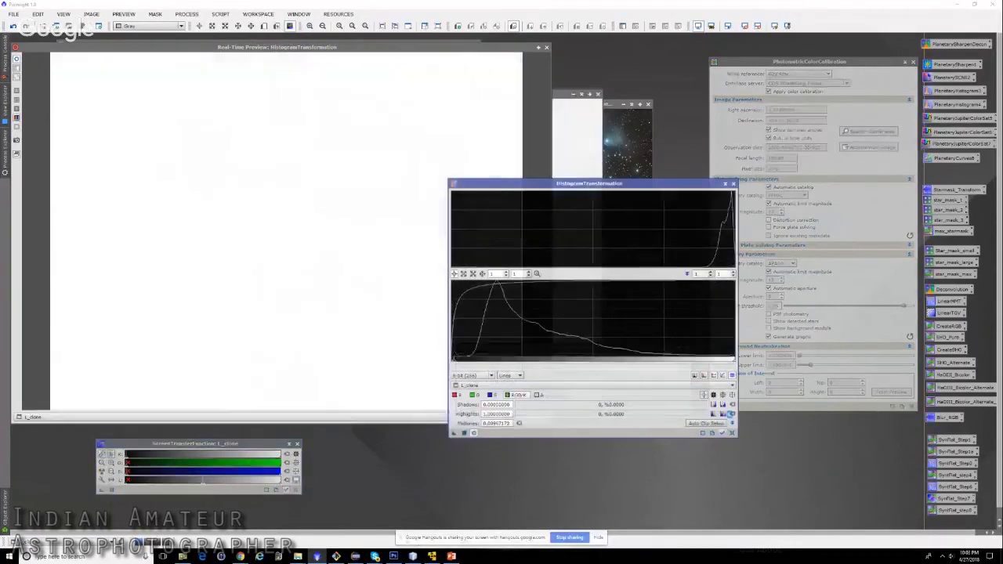
click(546, 47)
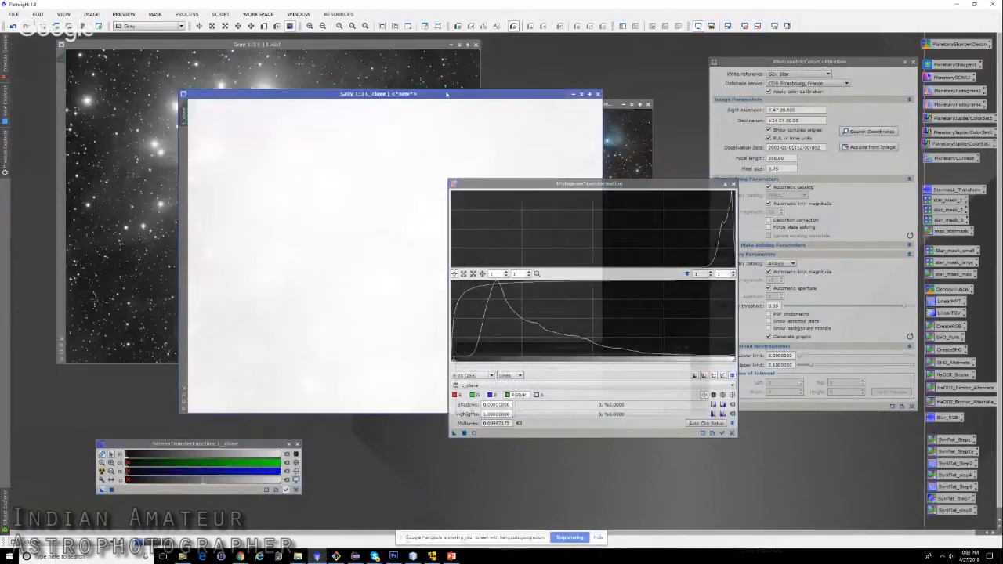
drag(447, 96, 355, 109)
click(295, 490)
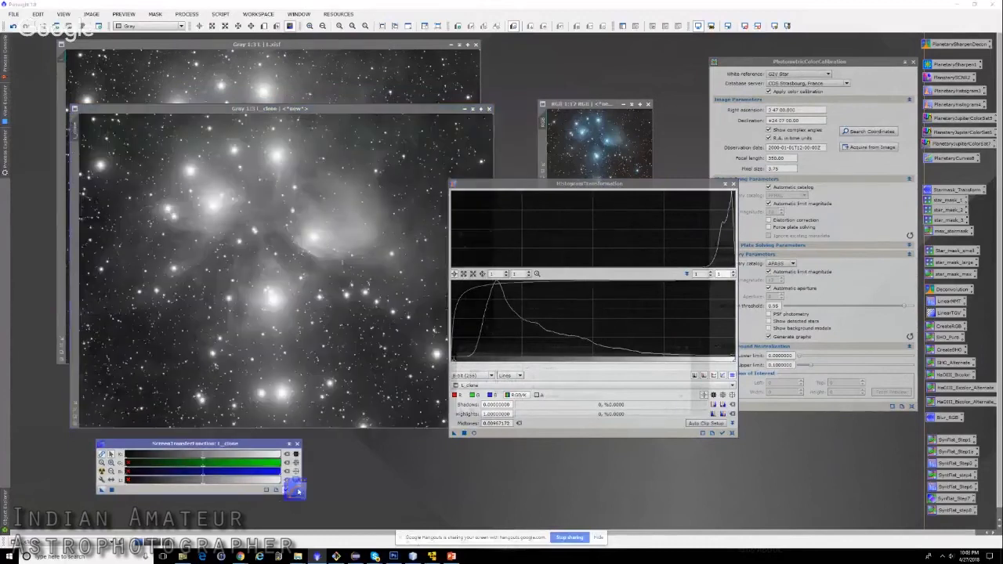
- Rename the stretched clone light_mask and move it and the HistogramTransformation window clear of the L image
double_click(75, 131)
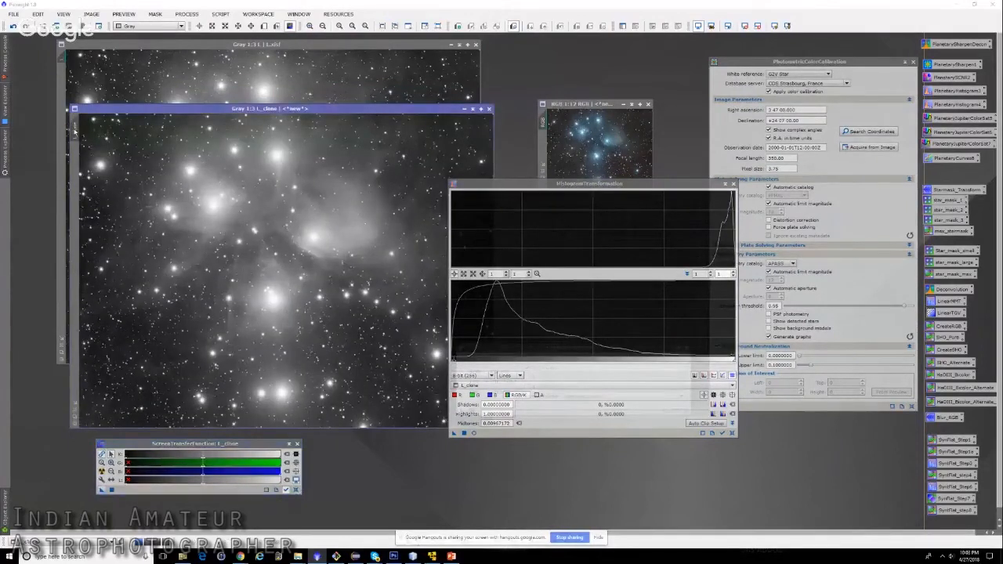
text(Light_mask)
key(Return)
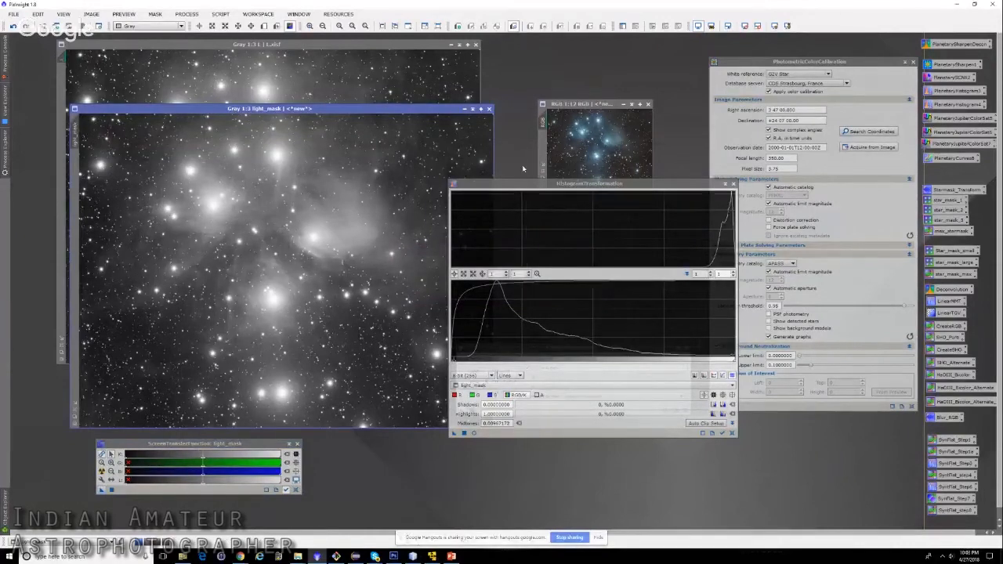
drag(525, 183, 807, 190)
drag(321, 109, 543, 125)
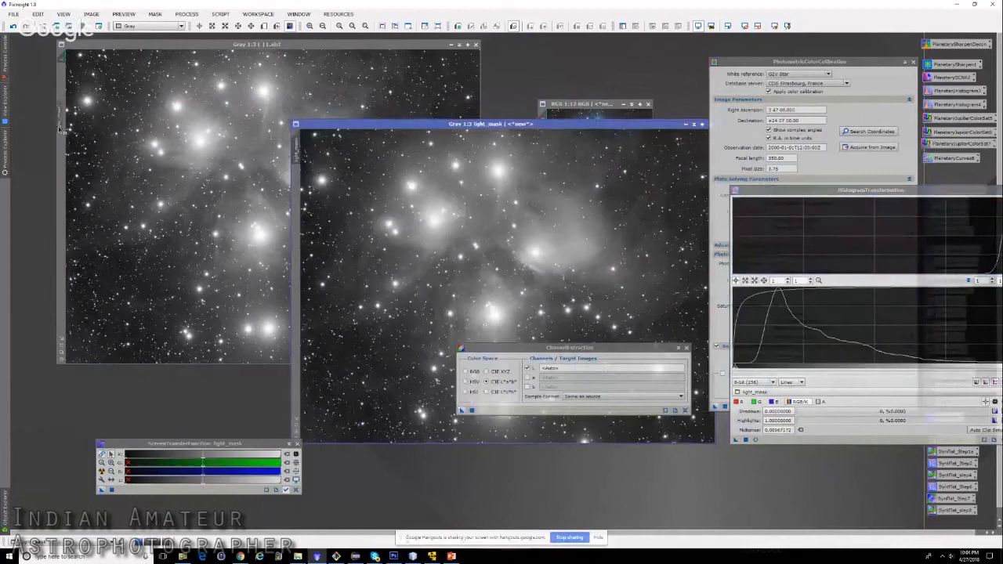
- Apply light_mask as a mask to the L image and invert the mask
drag(63, 131, 61, 128)
click(157, 46)
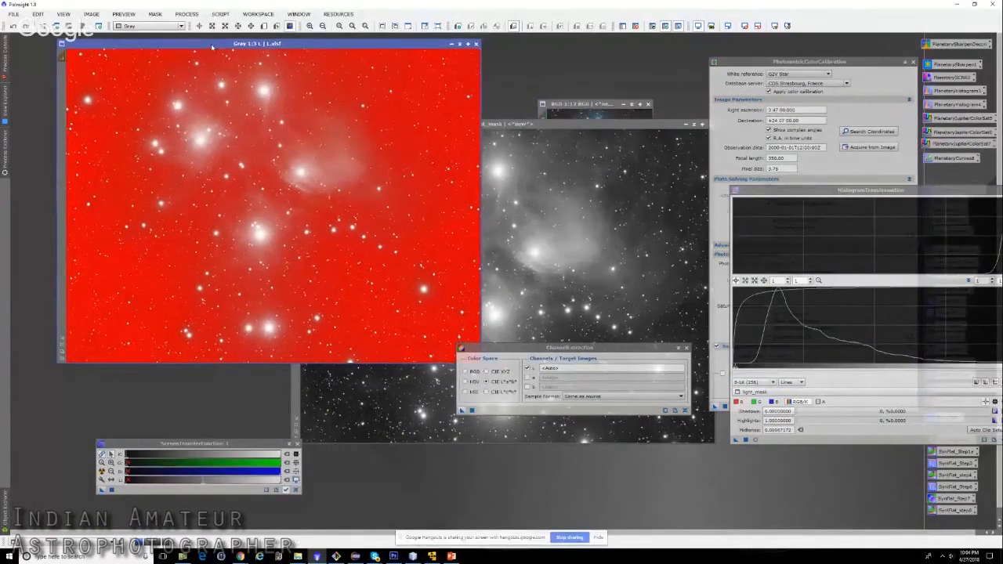
click(154, 14)
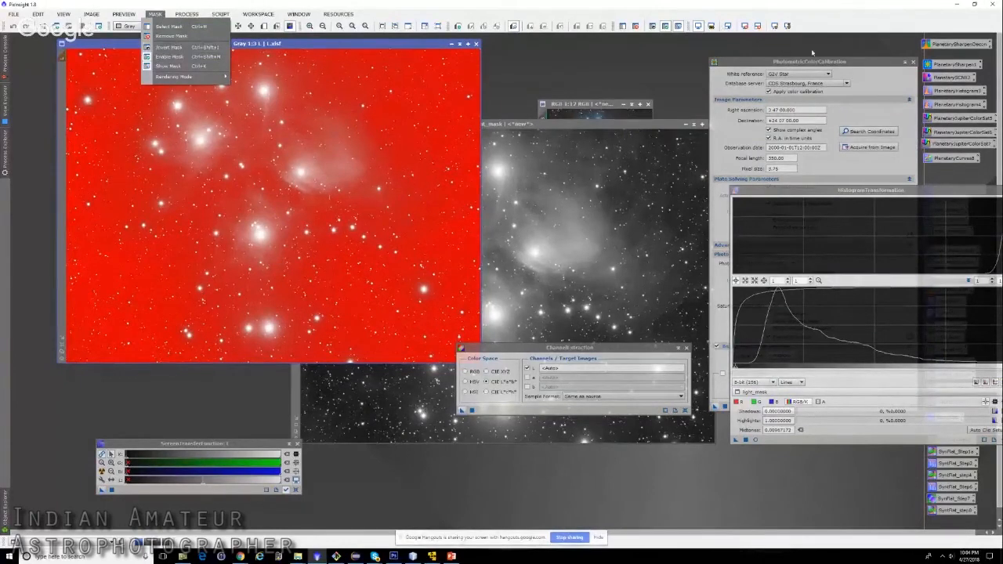
click(211, 50)
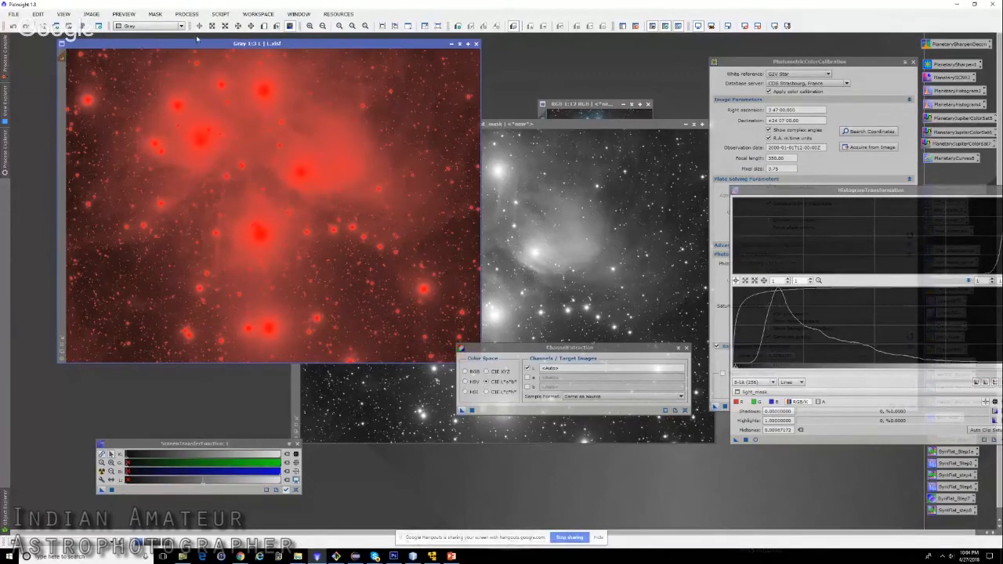
- Remove the mask from the L image
click(155, 13)
click(166, 38)
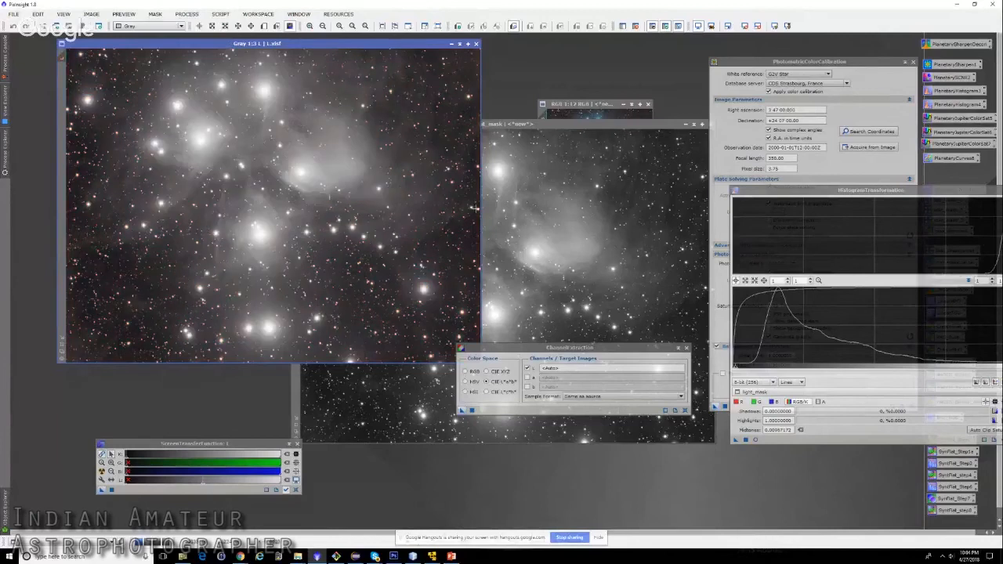
scroll(192, 254, up, 1)
scroll(192, 255, down, 1)
- Move the PhotometricColorCalibration window, inspect the L image's nebulosity at 1:1 zoom and bring up the list of processes
click(809, 91)
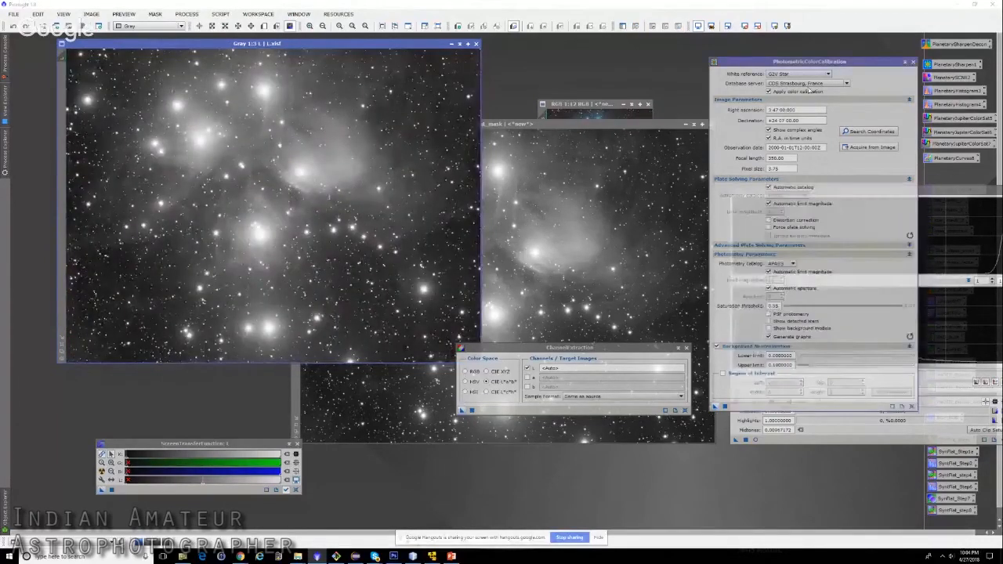
drag(809, 62, 656, 145)
scroll(308, 253, up, 2)
scroll(316, 231, down, 1)
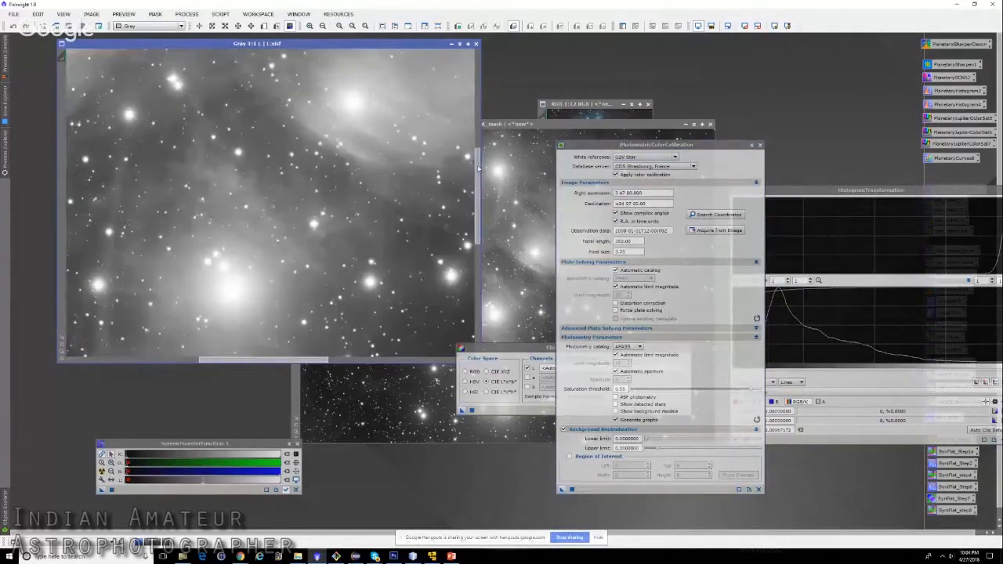
scroll(478, 170, up, 3)
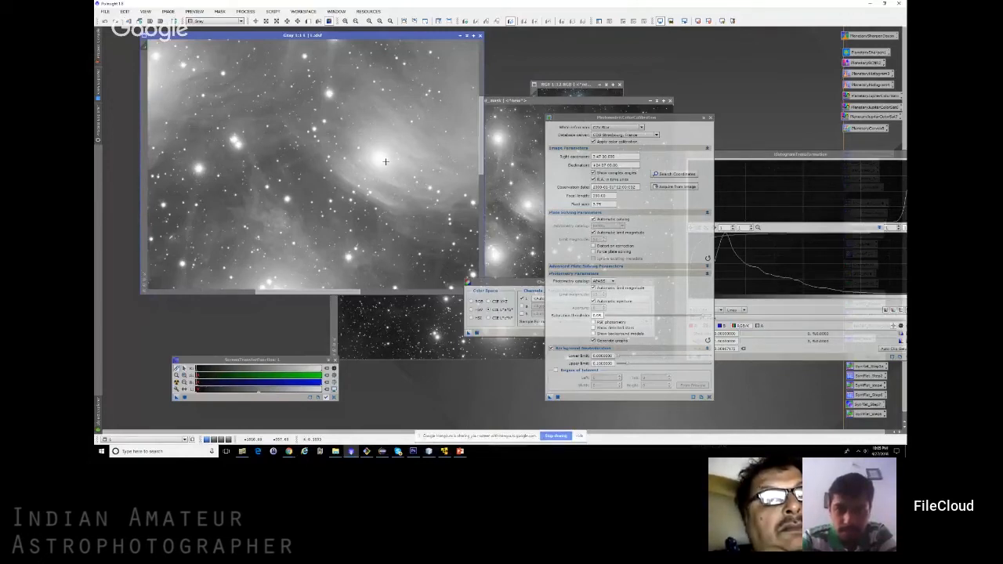
mouse_move(98, 132)
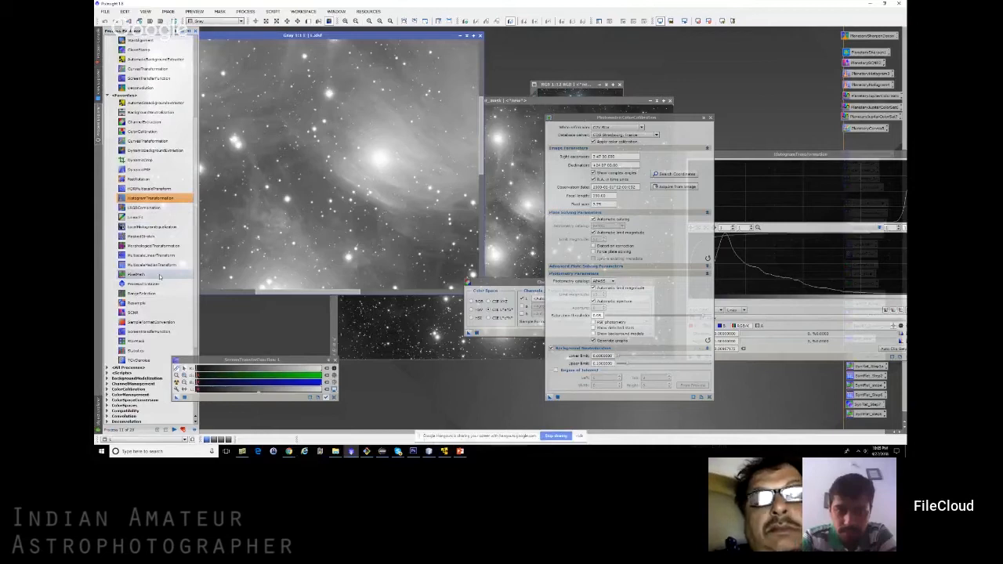
- Try to start the DynamicPSF process
scroll(148, 207, up, 7)
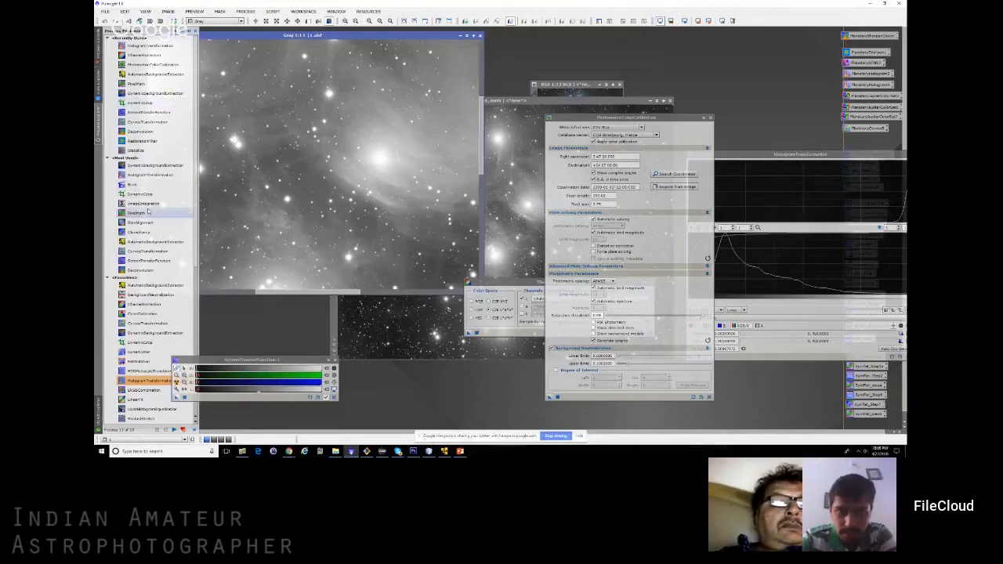
double_click(152, 351)
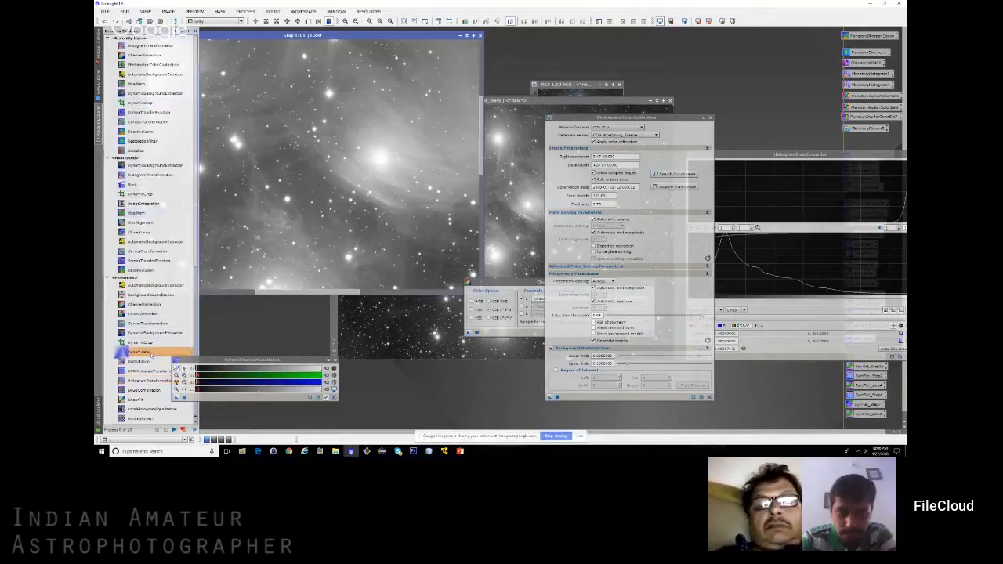
click(495, 235)
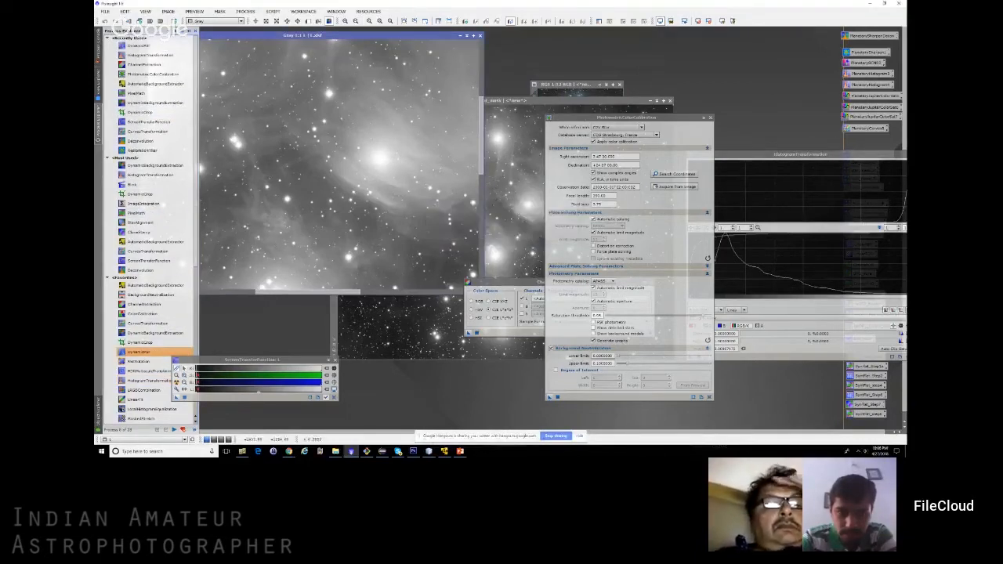
- Close HistogramTransformation and PhotometricColorCalibration, and rearrange the ChannelExtraction, L and light_mask windows
drag(799, 155, 551, 170)
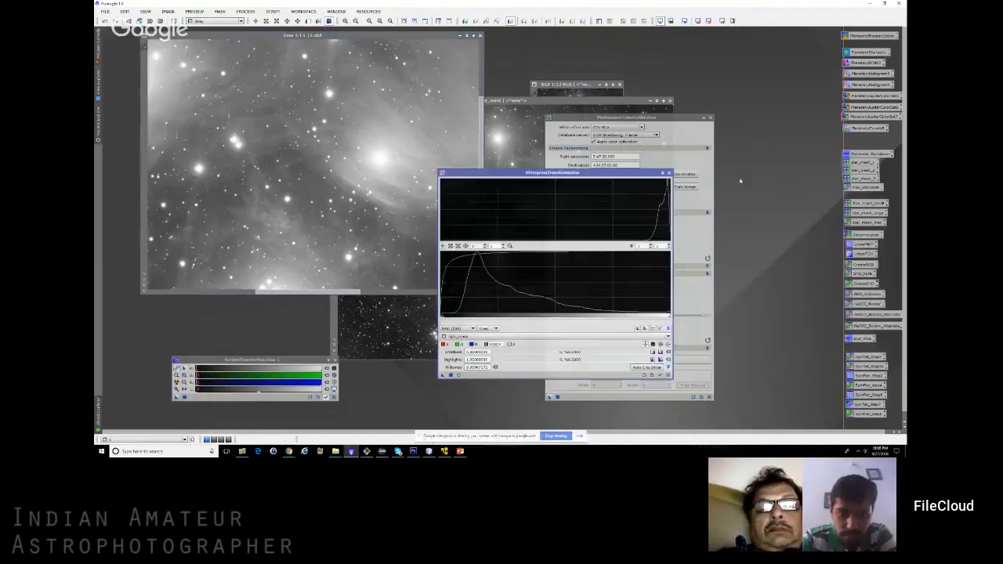
click(668, 171)
click(710, 117)
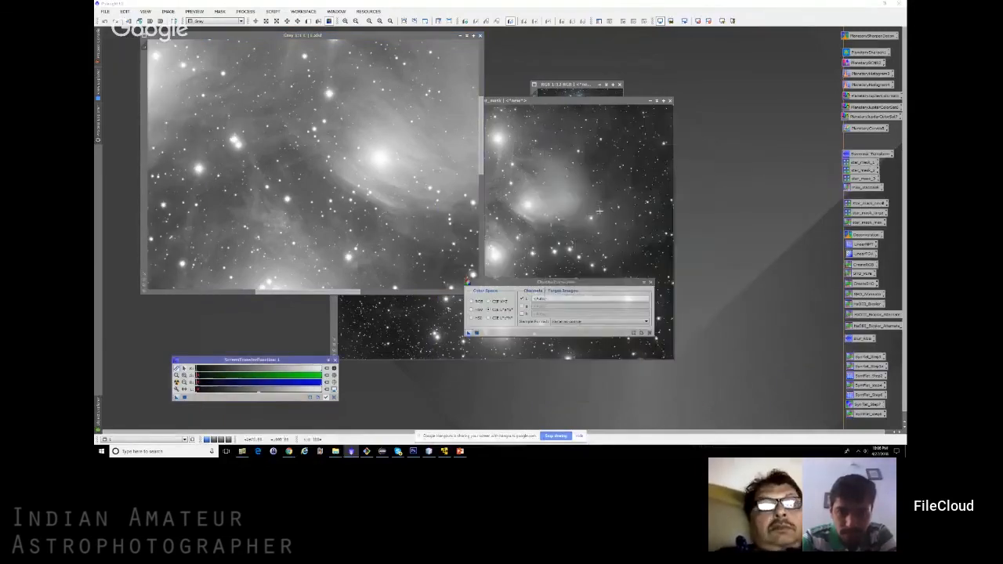
drag(604, 282, 625, 353)
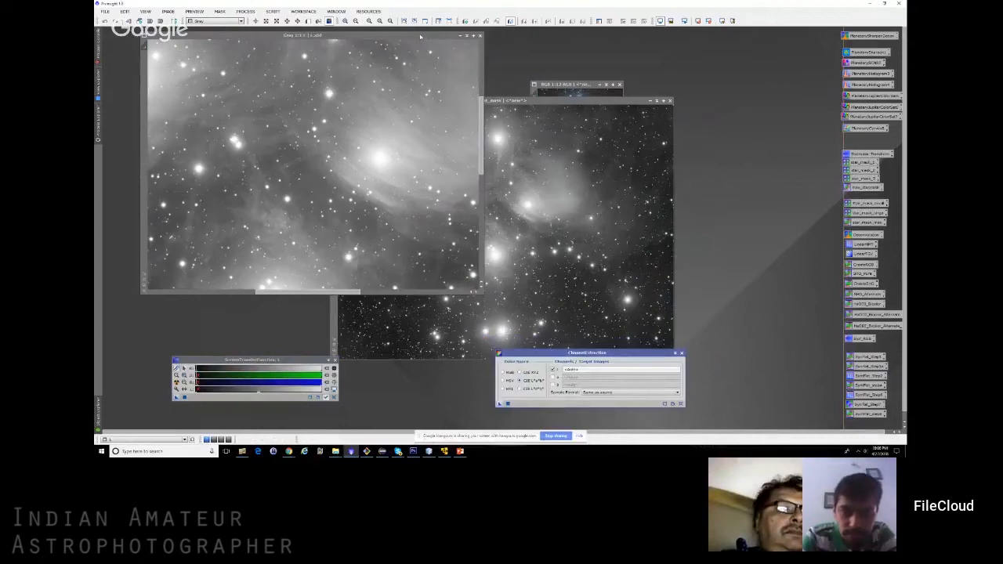
drag(400, 36, 423, 143)
drag(581, 97, 649, 112)
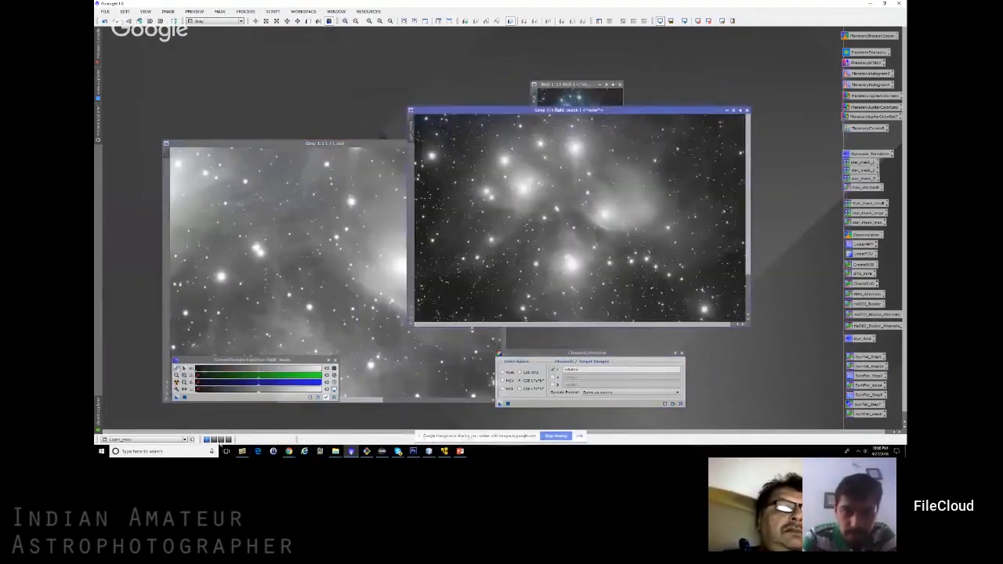
- Find and close the active DynamicBackgroundExtraction session in the second workspace, and return to the Pleiades workspace
click(222, 439)
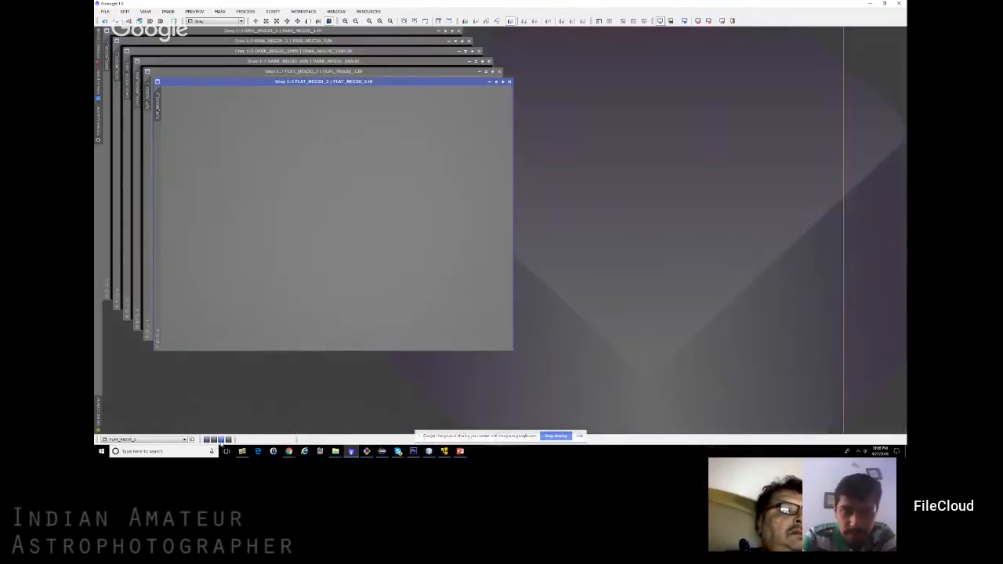
click(210, 440)
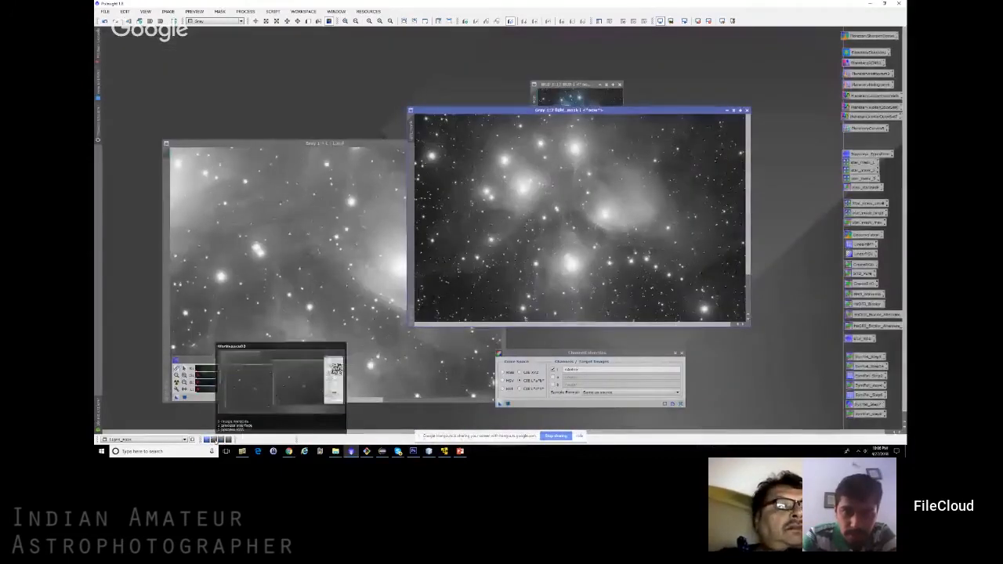
click(215, 440)
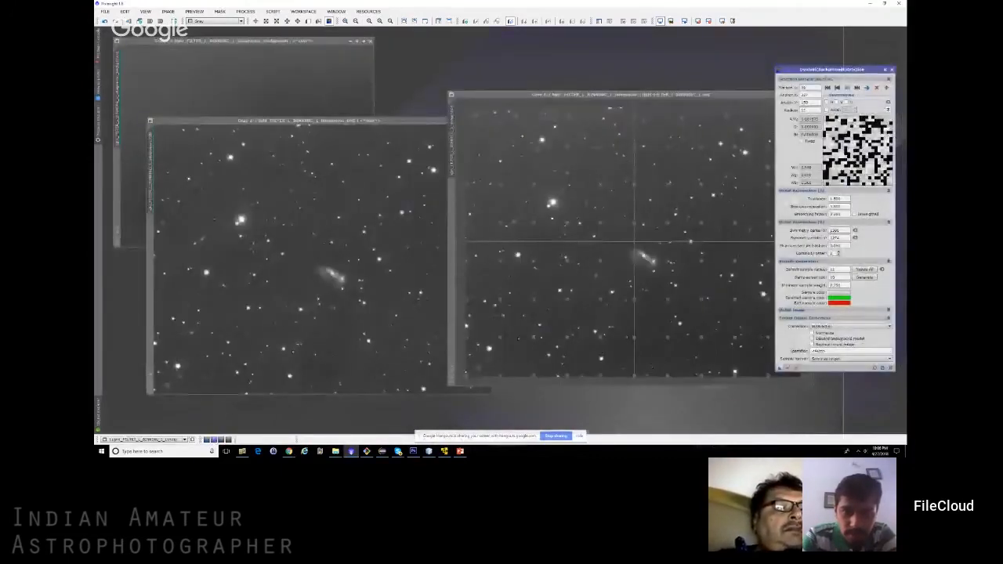
click(891, 69)
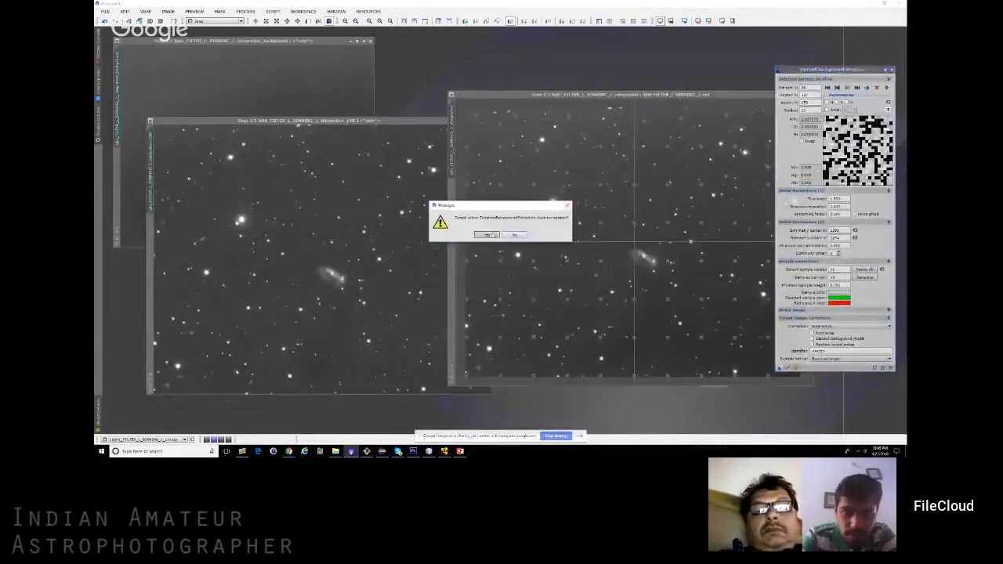
click(486, 235)
click(207, 440)
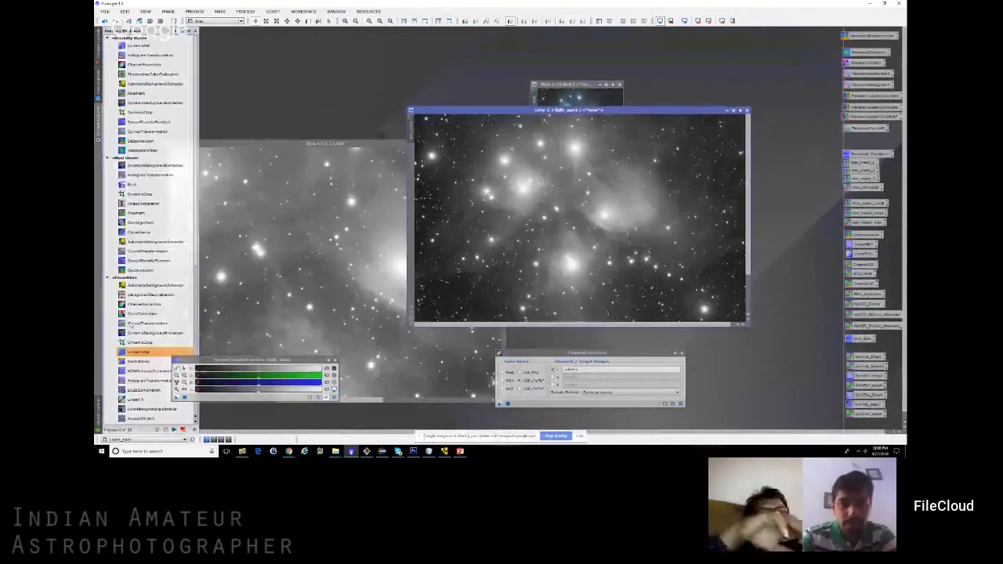
- Start DynamicPSF and sample nine stars around the nebulosity in the L image
double_click(136, 352)
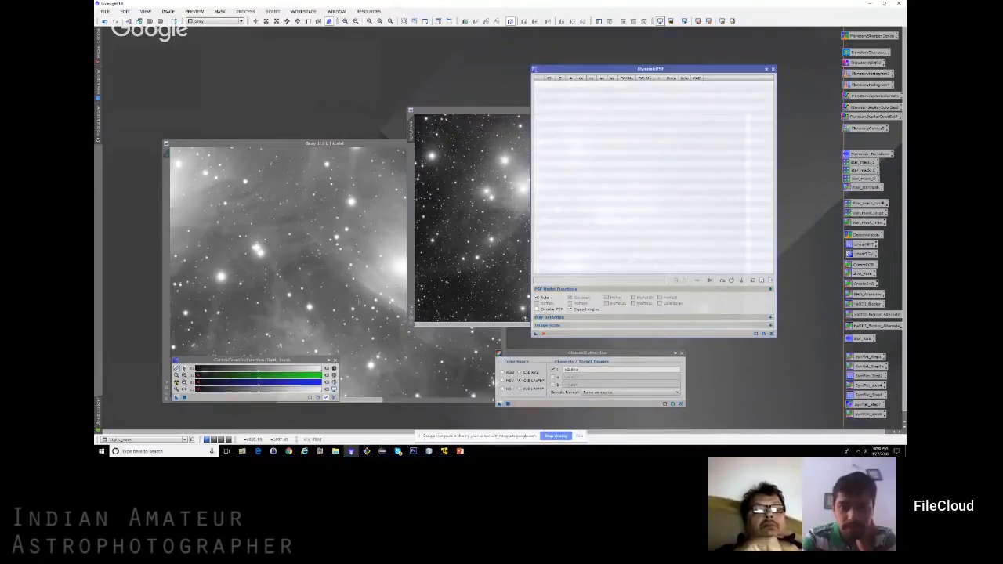
click(357, 314)
click(362, 278)
click(359, 270)
click(368, 267)
click(366, 267)
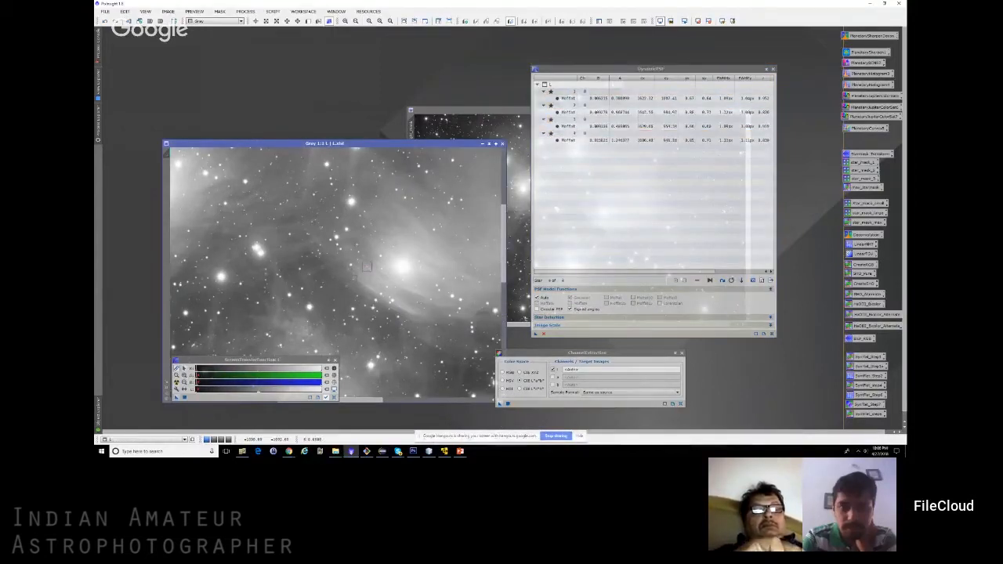
click(358, 319)
click(358, 317)
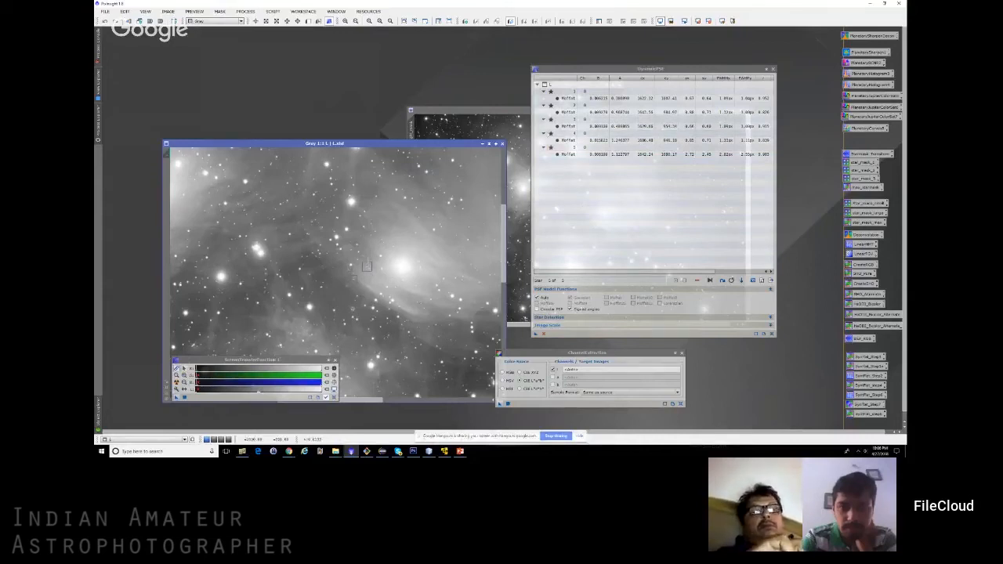
click(287, 228)
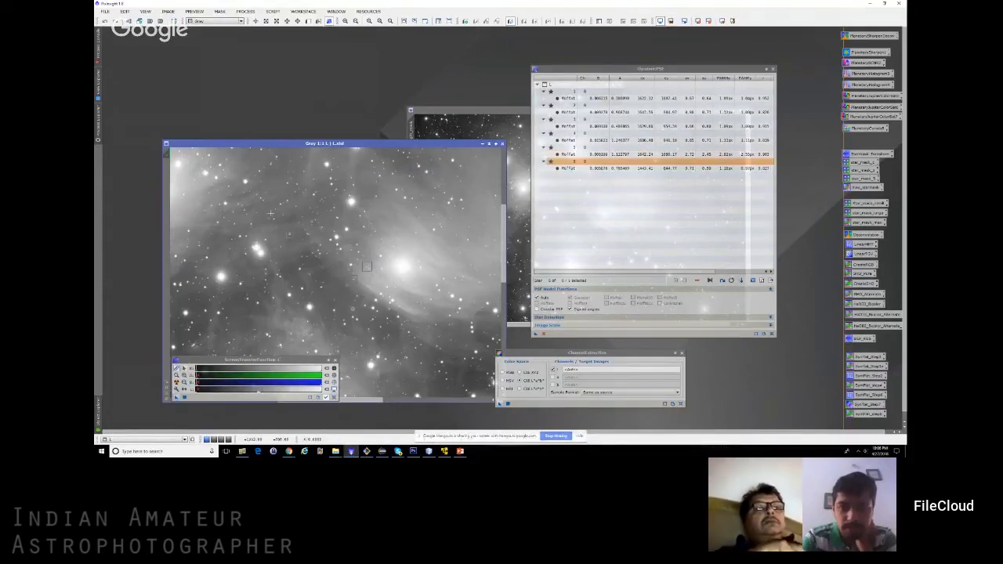
click(260, 197)
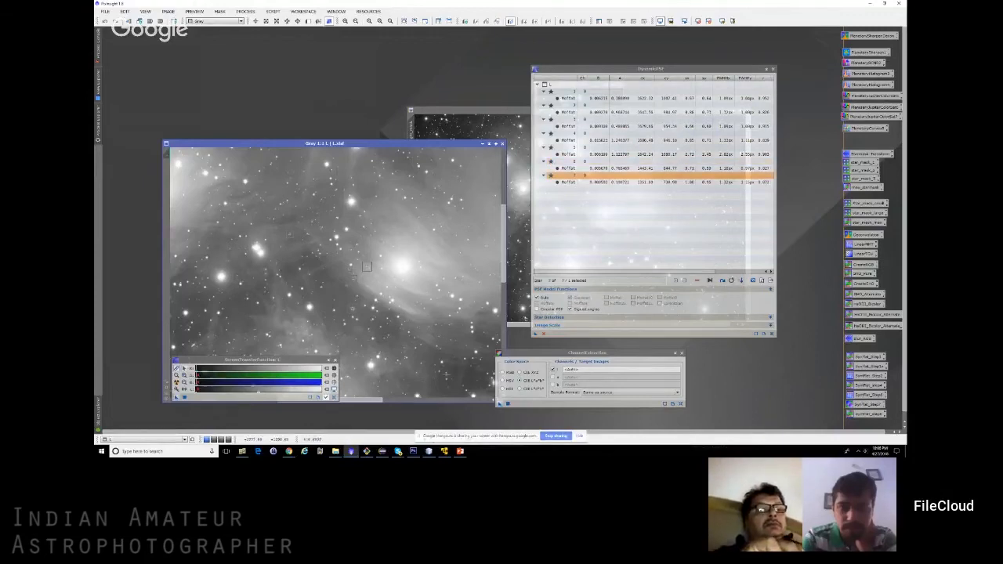
click(442, 361)
click(410, 186)
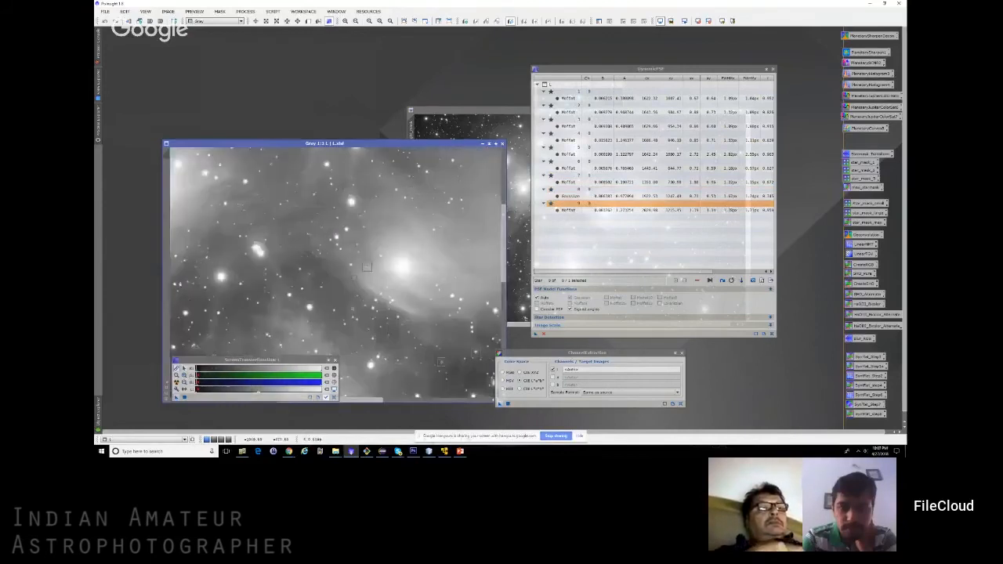
- Sample four more stars for the PSF in the upper part of the L image
scroll(423, 184, up, 5)
click(368, 185)
click(335, 194)
click(326, 170)
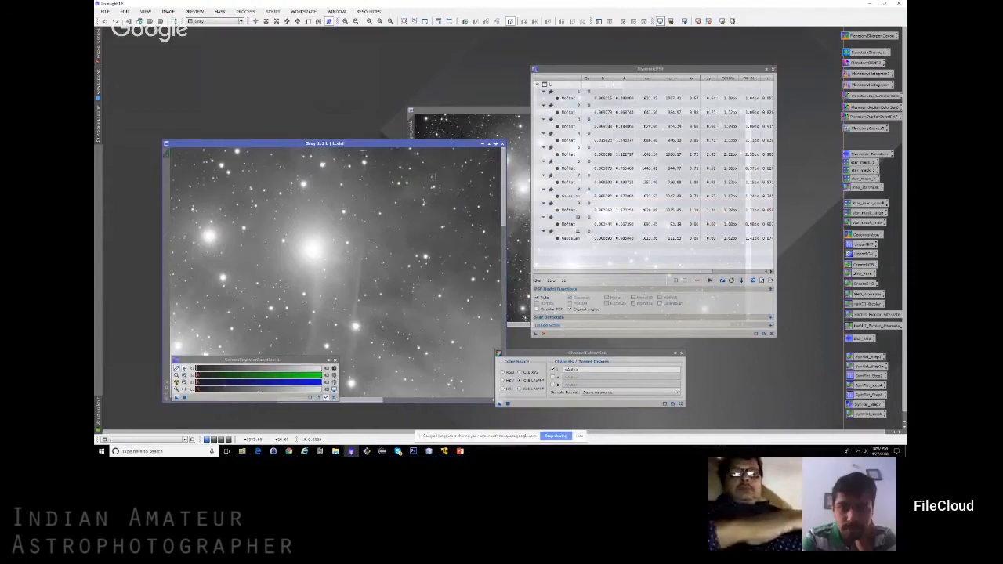
click(317, 245)
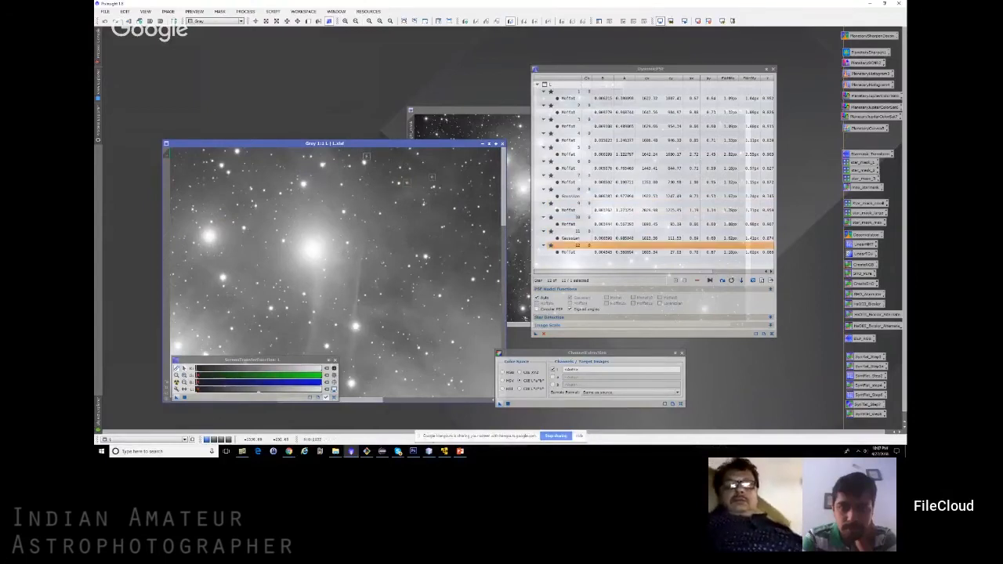
click(258, 208)
- Remove the two stars with Gaussian fits from the DynamicPSF star list, keeping only the Moffat ones
click(566, 230)
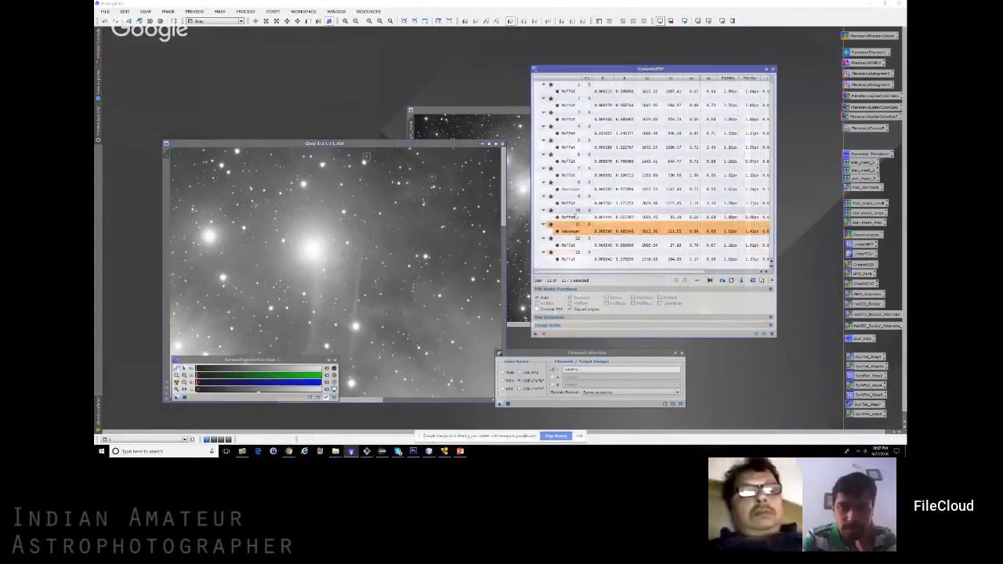
click(578, 184)
click(591, 193)
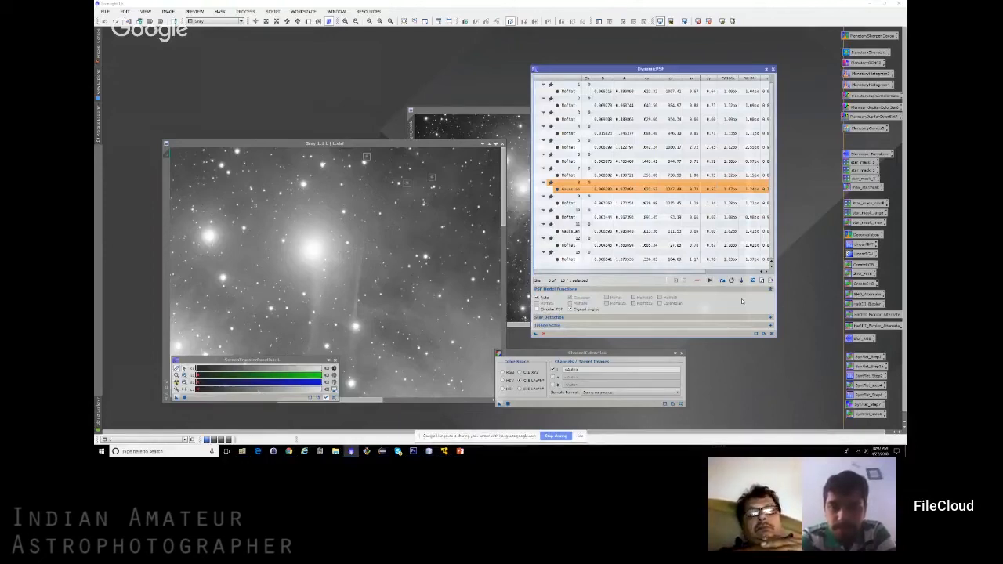
click(697, 282)
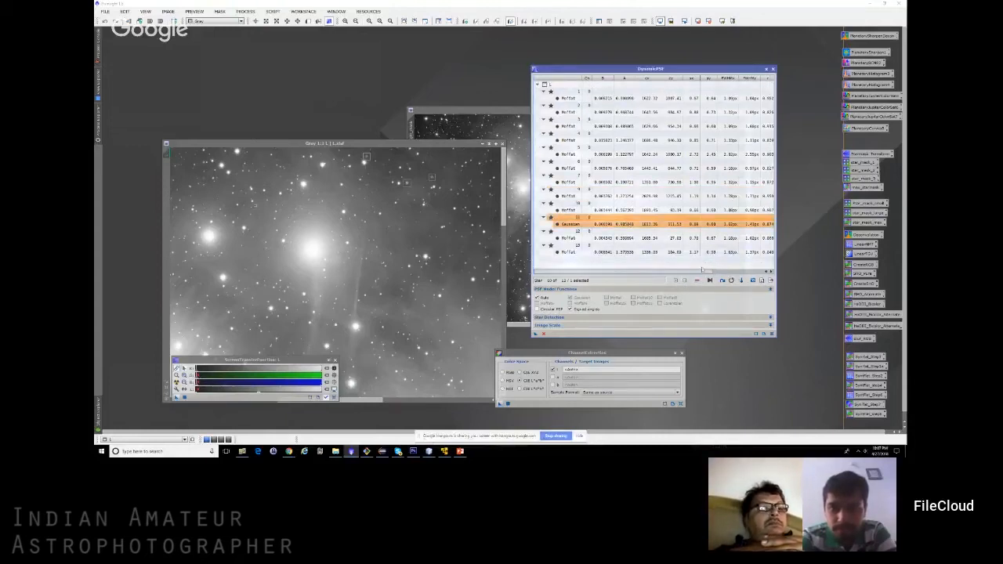
click(697, 282)
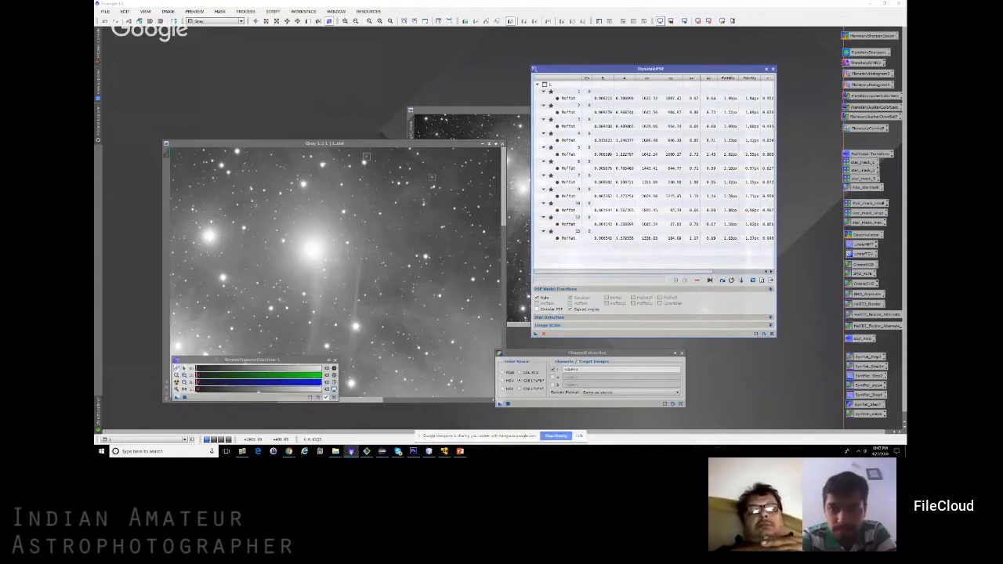
- Add five more star samples near the bright stars in the upper part of the L image
click(279, 297)
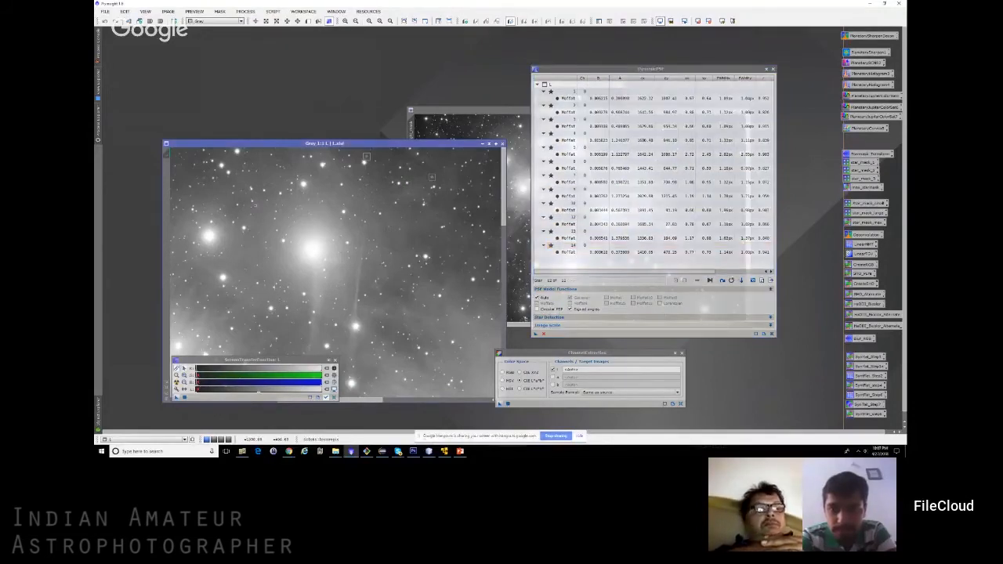
click(261, 284)
click(258, 282)
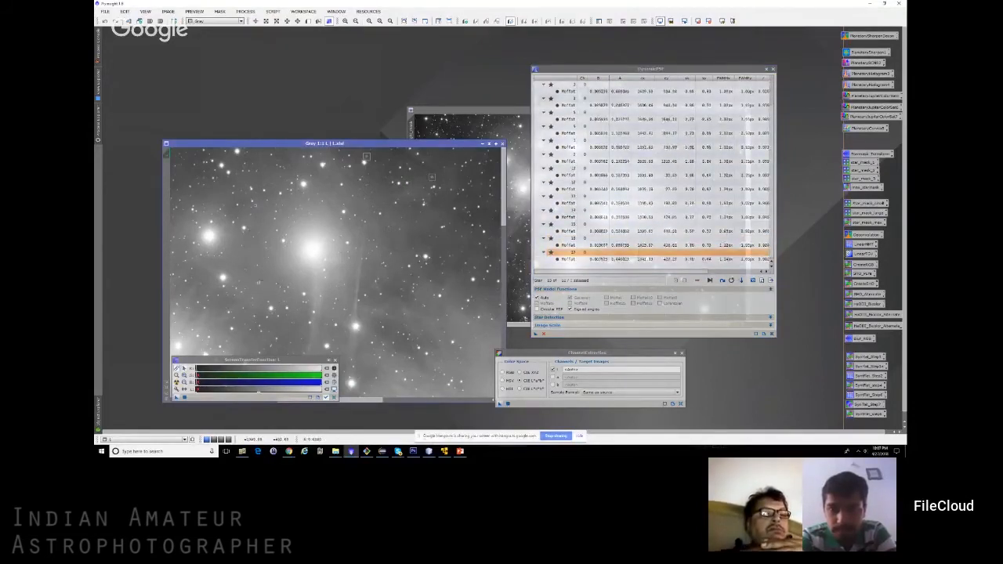
click(241, 194)
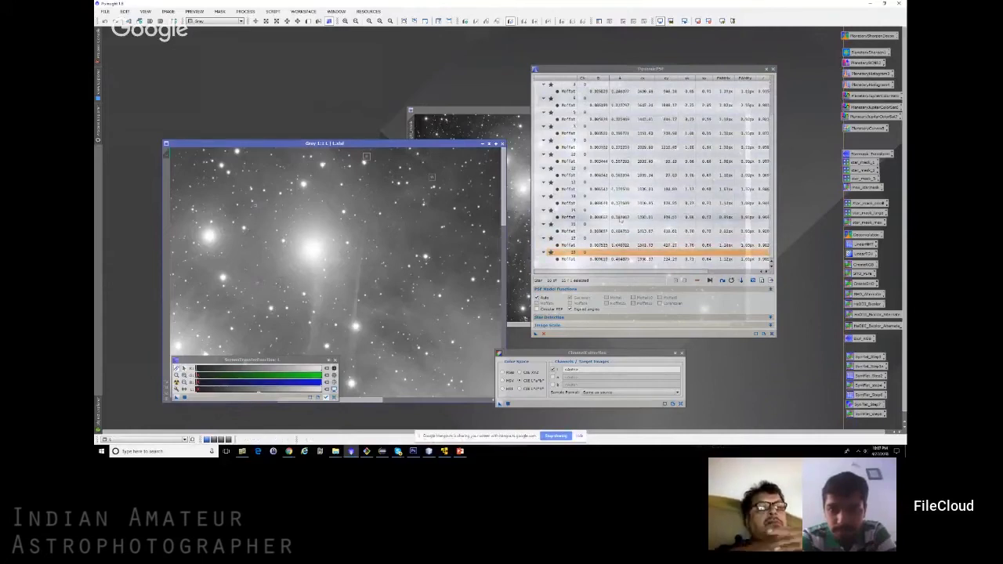
- Generate a PSF image from all the sampled stars, set its window aside and close the DynamicPSF session
key(ctrl+a)
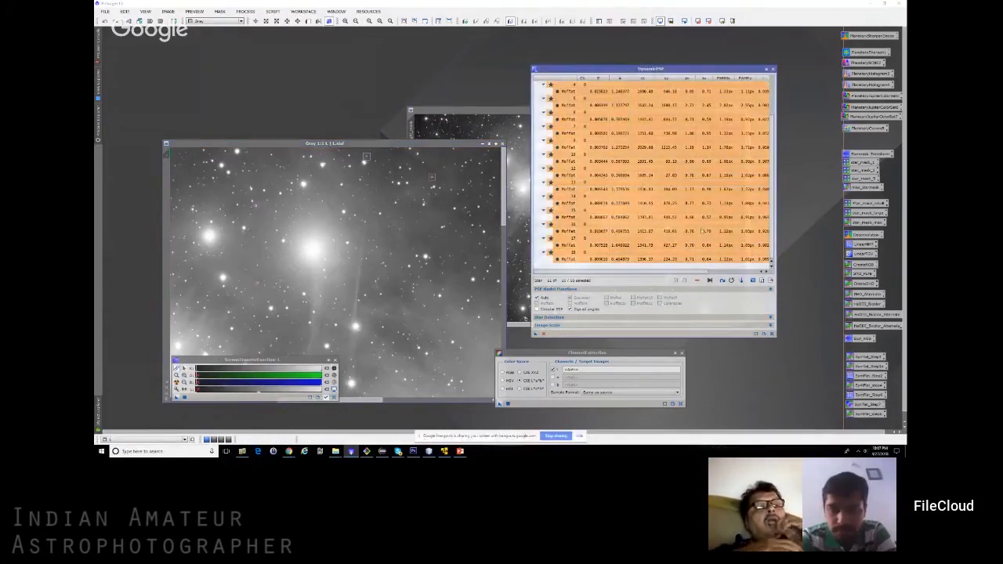
click(753, 282)
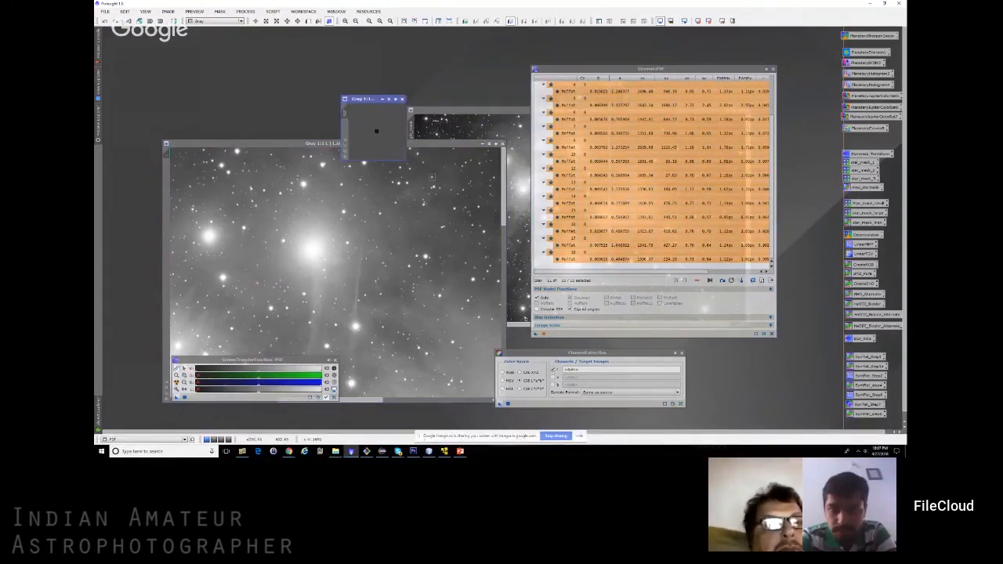
drag(363, 102, 164, 39)
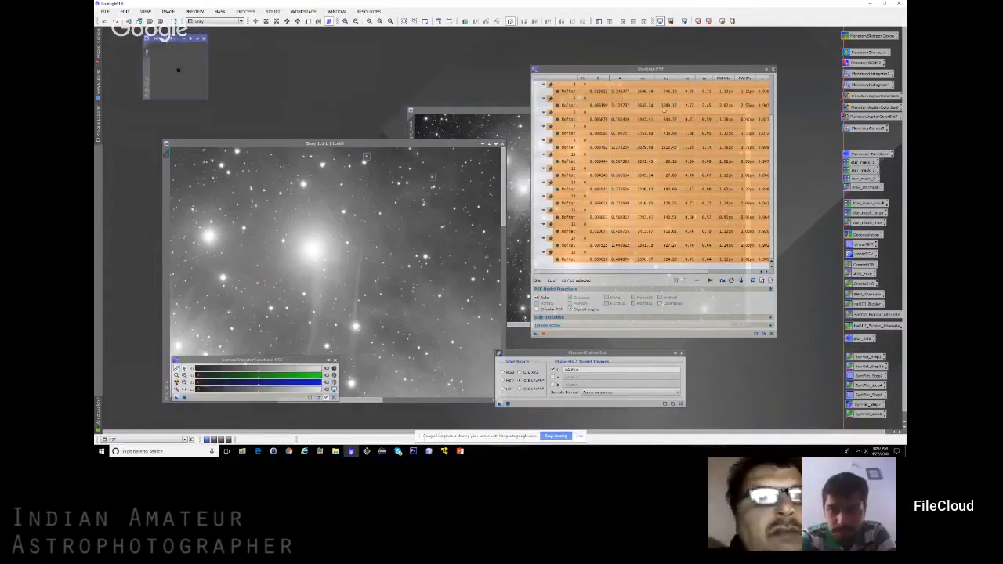
click(772, 69)
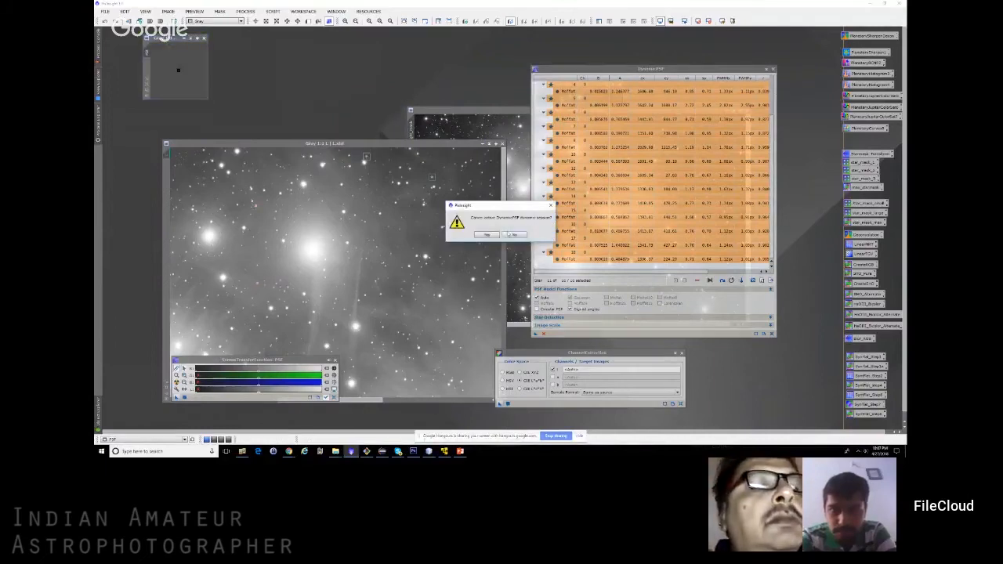
click(488, 235)
- Clone the L image and apply the saved Starmask_Transform process to L_clone to prepare a star mask
click(169, 154)
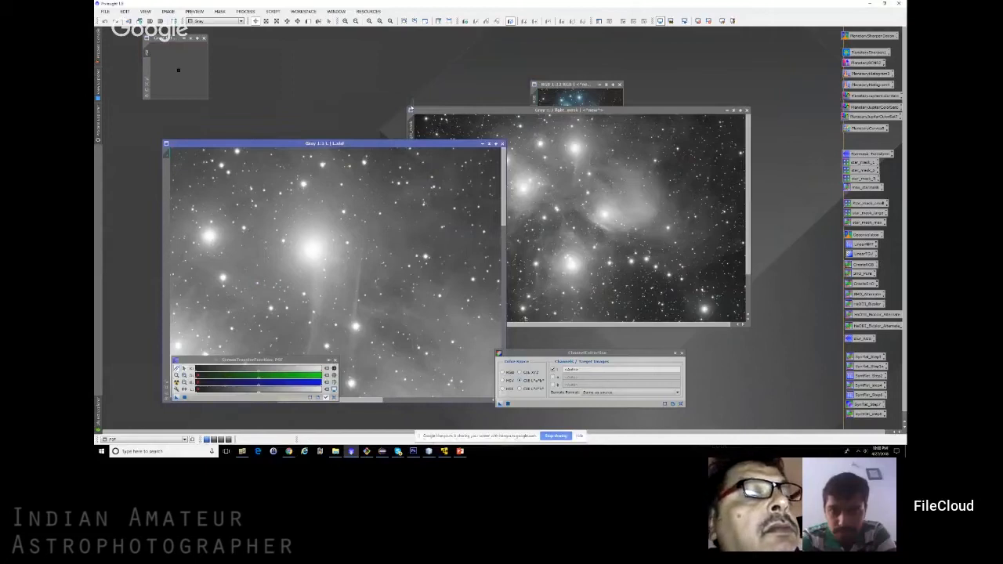
drag(411, 107, 410, 102)
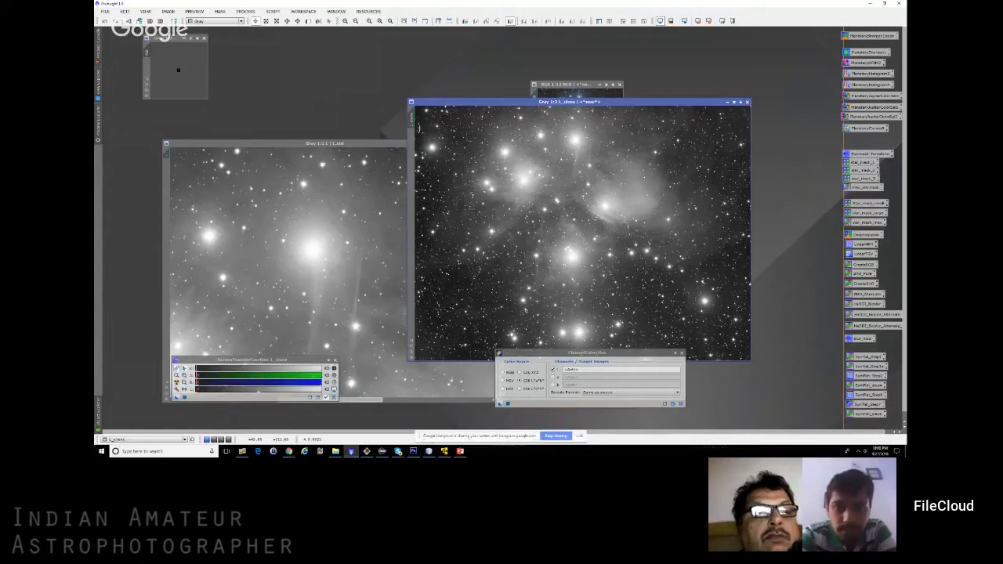
click(421, 126)
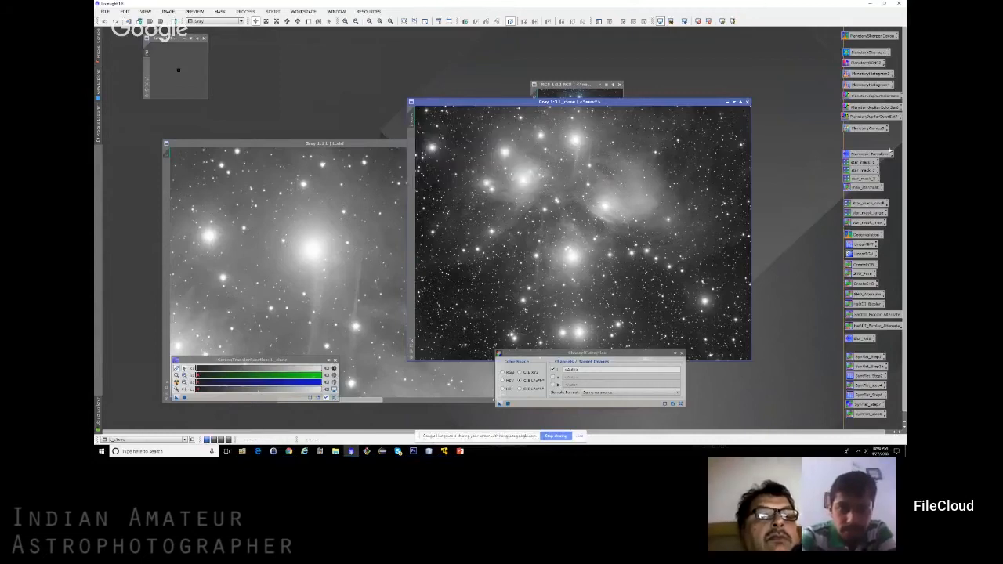
drag(890, 156, 576, 193)
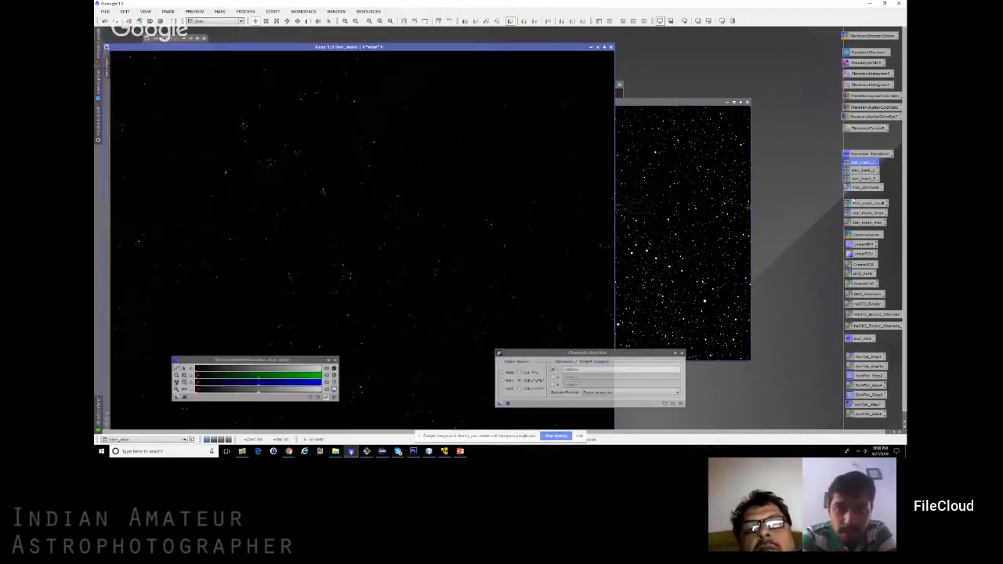
- Check the star_mask_2 process settings, move the star_mask window aside and apply star_mask_2 to L_clone
double_click(863, 170)
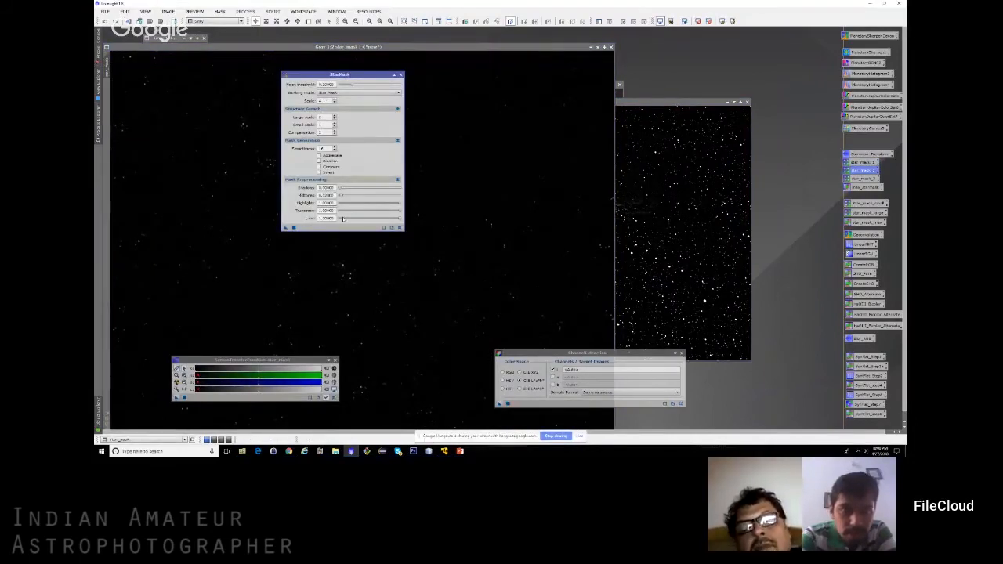
click(400, 74)
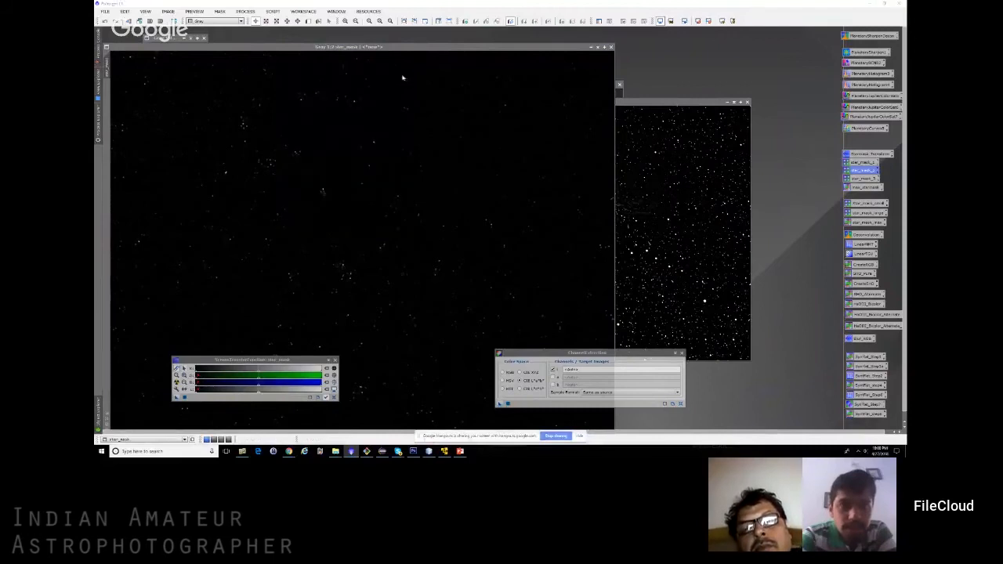
drag(448, 49, 415, 180)
drag(865, 171, 696, 180)
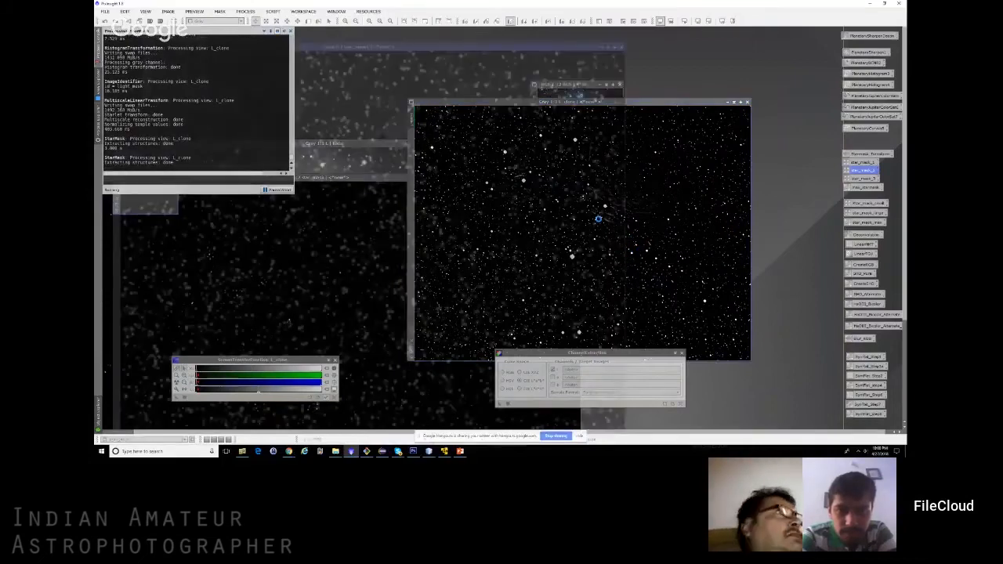
drag(529, 48, 461, 201)
click(462, 179)
drag(864, 178, 494, 249)
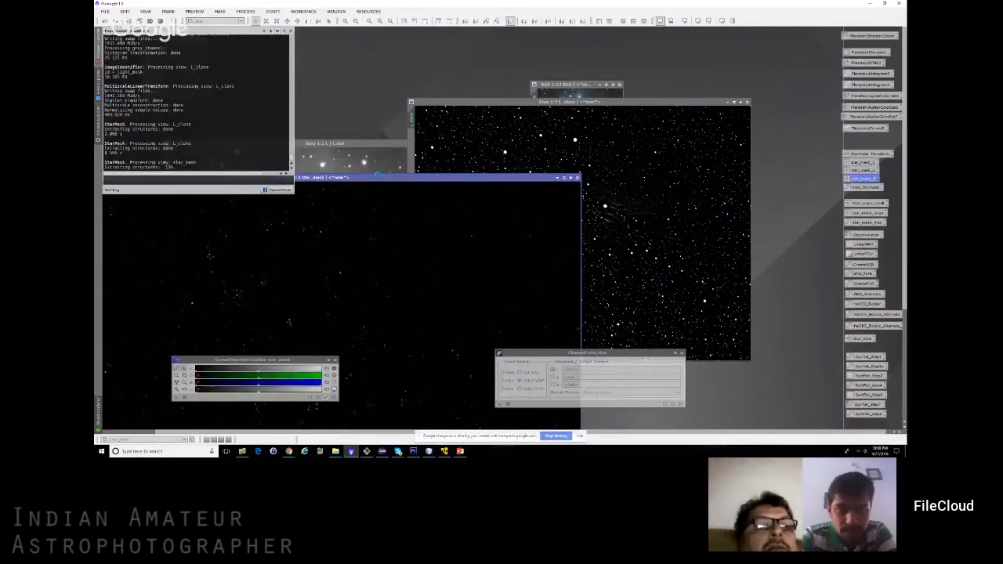
click(282, 191)
click(484, 235)
- Apply the star_mask_3 process to L_clone and move the resulting mask window out of the way
click(665, 227)
drag(863, 179, 667, 250)
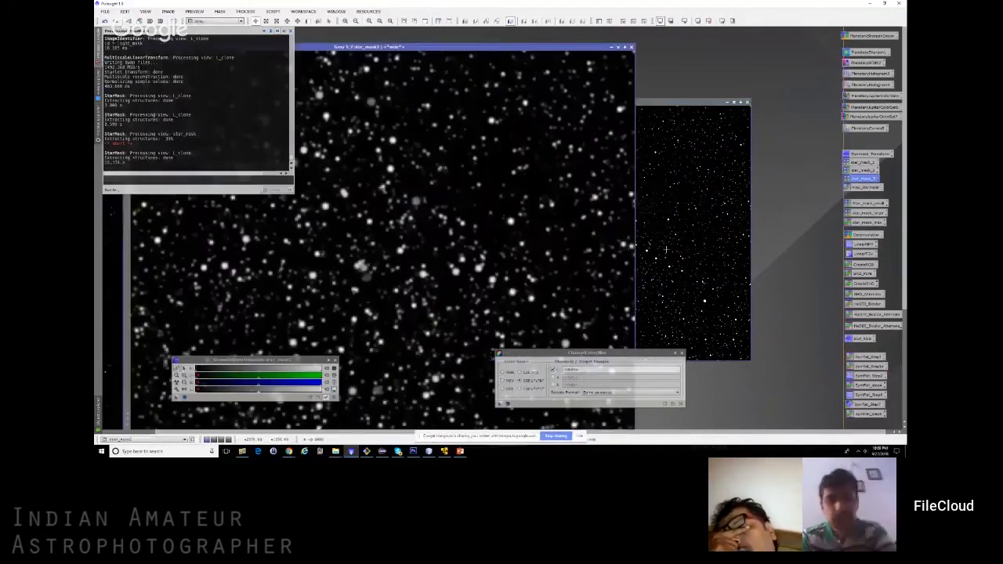
drag(422, 49, 407, 251)
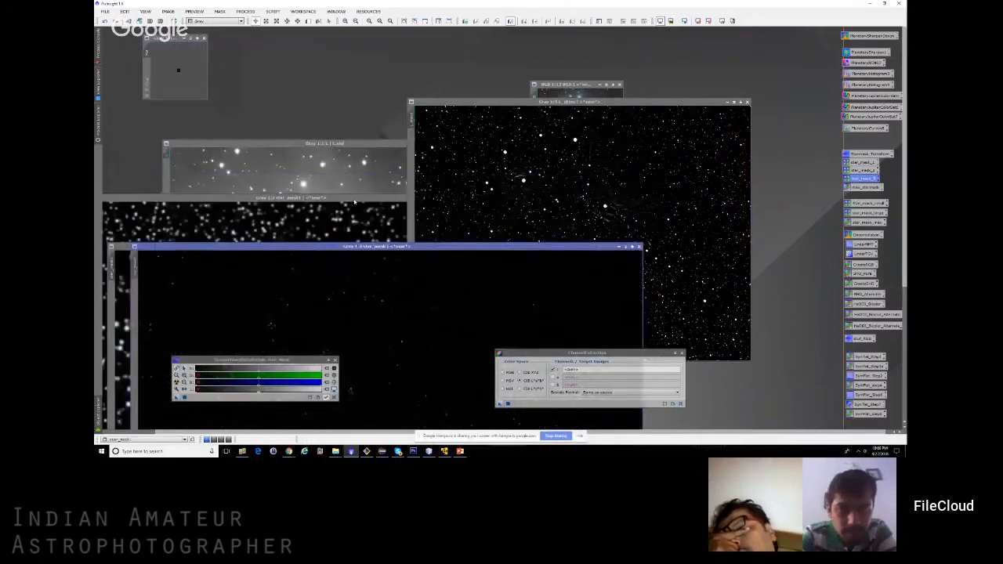
- Combine the three star masks into star_mask with the max_starmask process and close the other two masks
drag(160, 247, 305, 93)
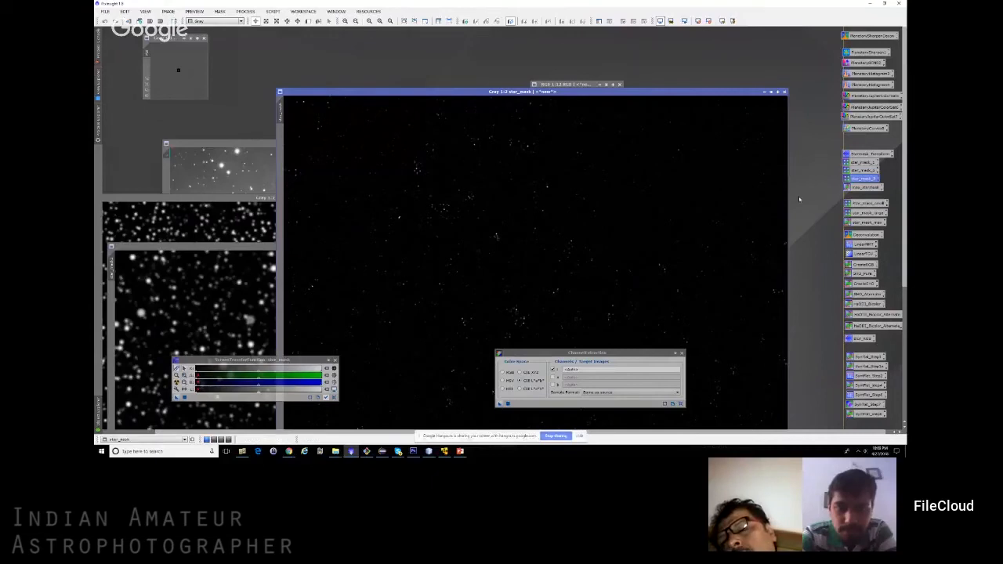
drag(867, 189, 659, 191)
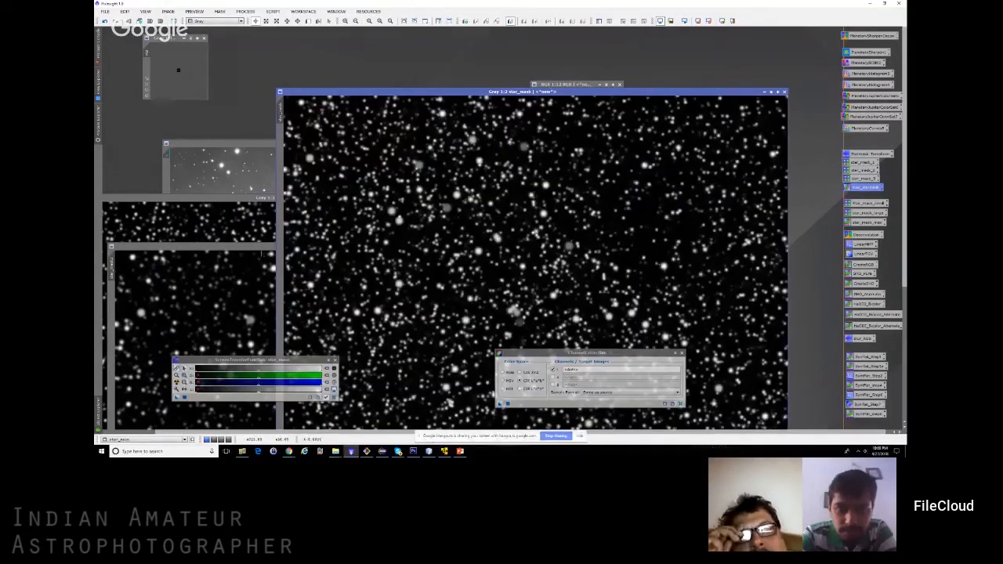
click(261, 249)
click(615, 247)
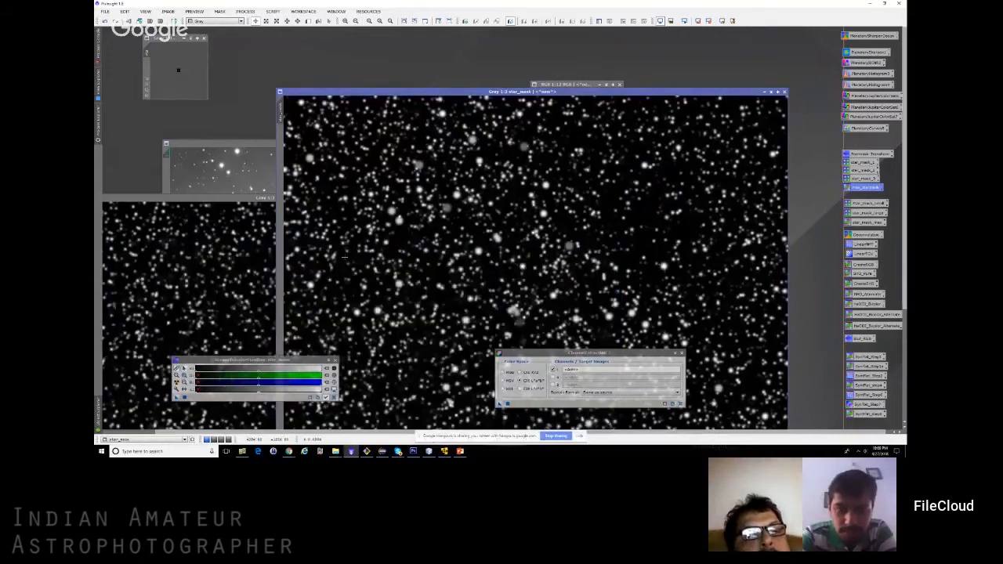
click(263, 225)
click(553, 199)
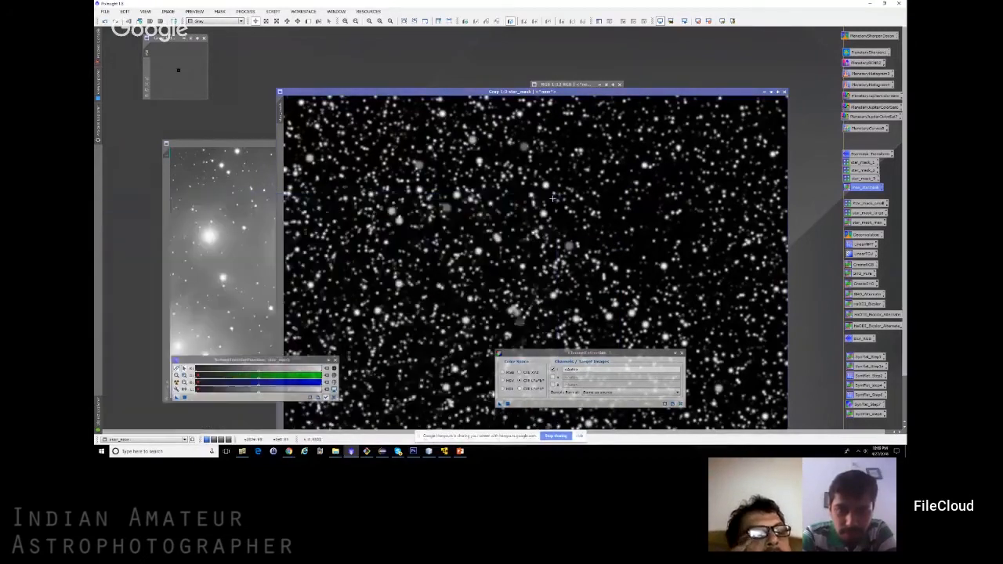
- Put the combined star_mask on the L image as a mask to check its coverage and remove it again
scroll(418, 96, down, 1)
drag(369, 92, 492, 75)
click(345, 188)
scroll(345, 188, down, 1)
drag(402, 99, 168, 217)
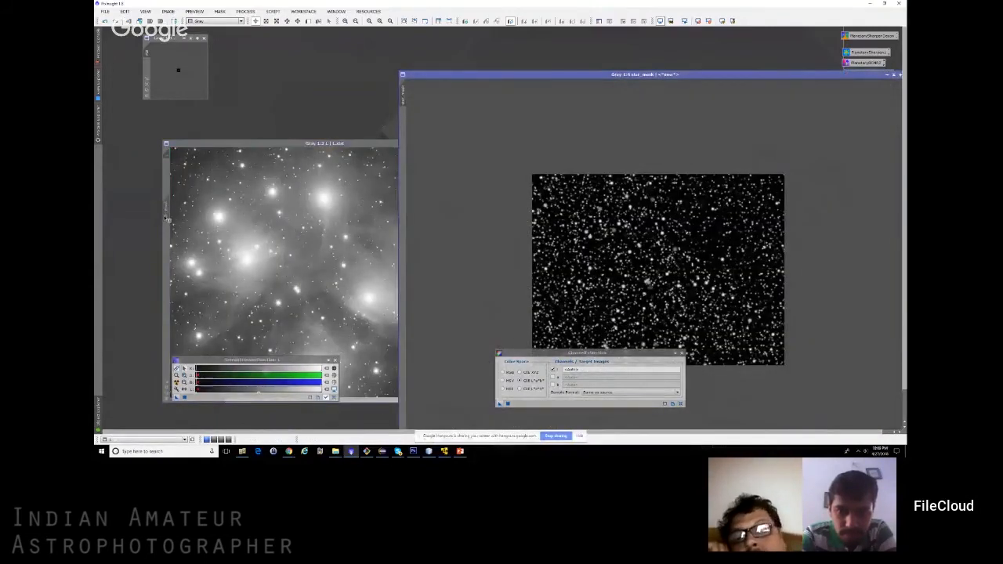
click(300, 149)
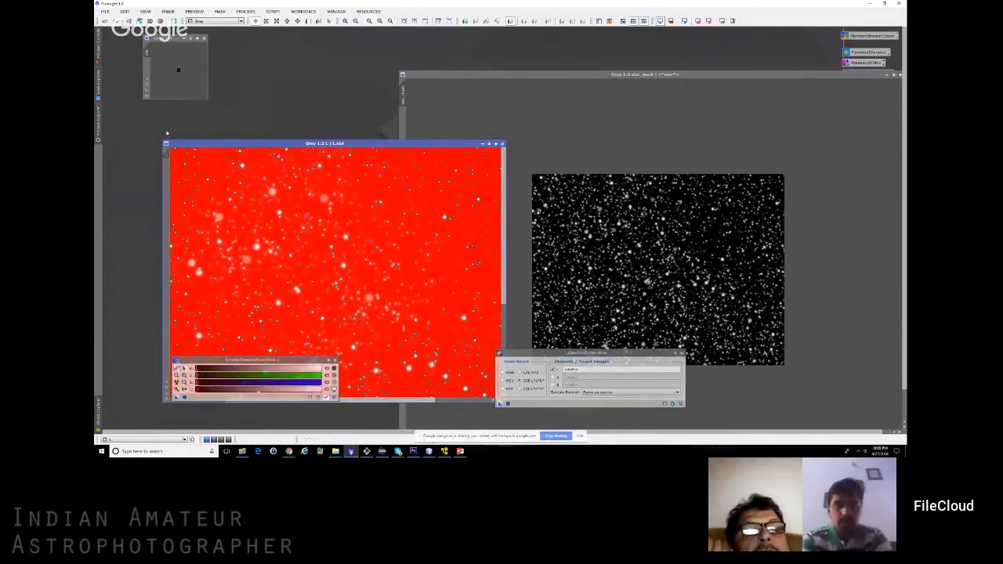
click(219, 11)
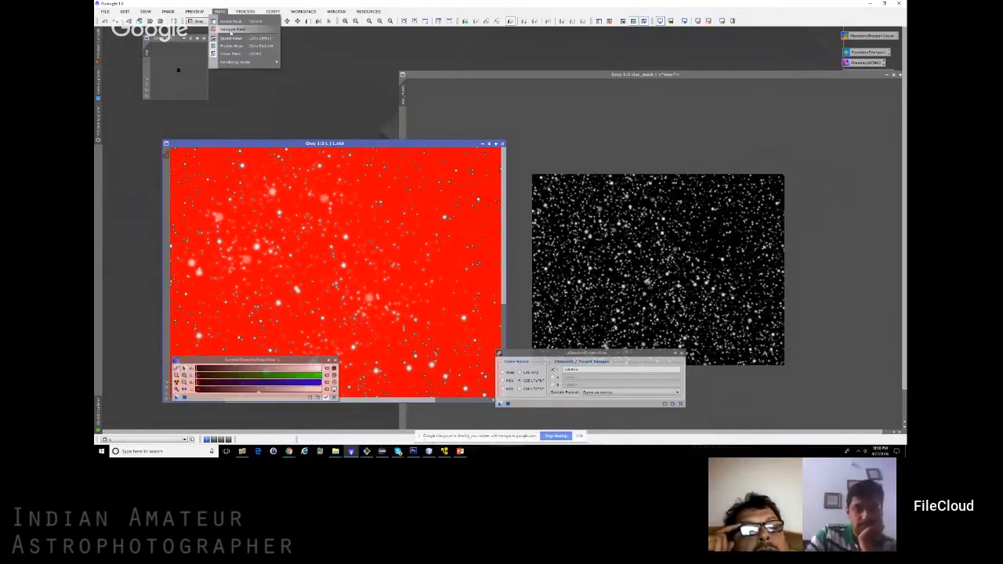
click(229, 29)
- Shrink the star_mask window, park it beside the PSF image and close L_clone without saving
scroll(613, 210, down, 2)
drag(508, 78, 542, 13)
key(ctrl+f)
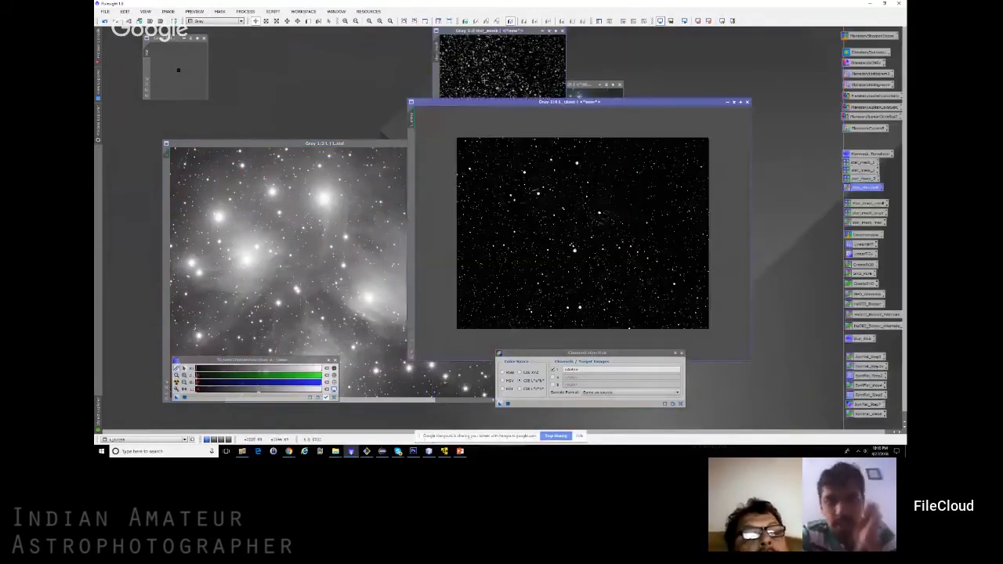
scroll(494, 70, down, 3)
drag(459, 31, 249, 28)
scroll(294, 79, down, 2)
key(ctrl+f)
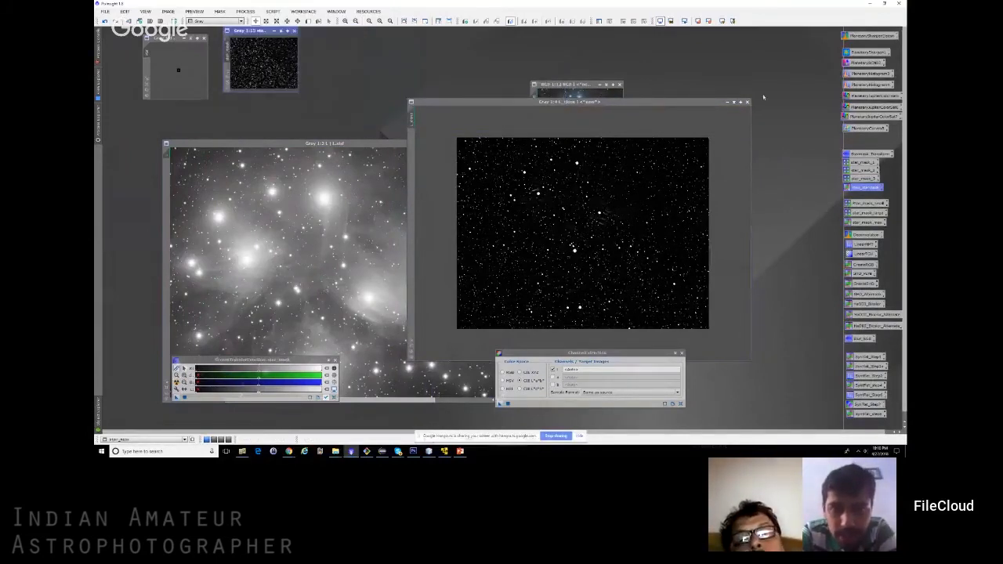
click(747, 102)
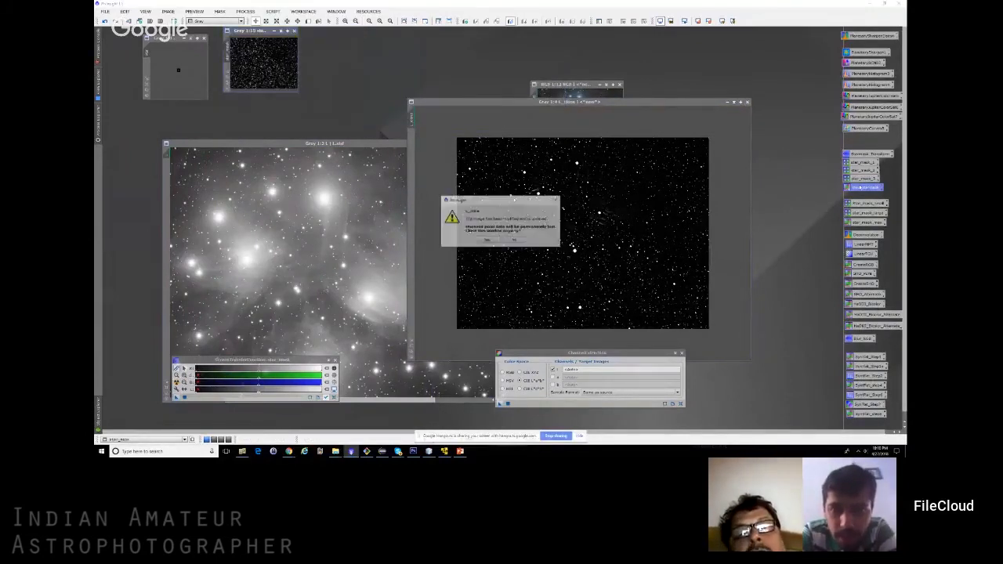
click(485, 240)
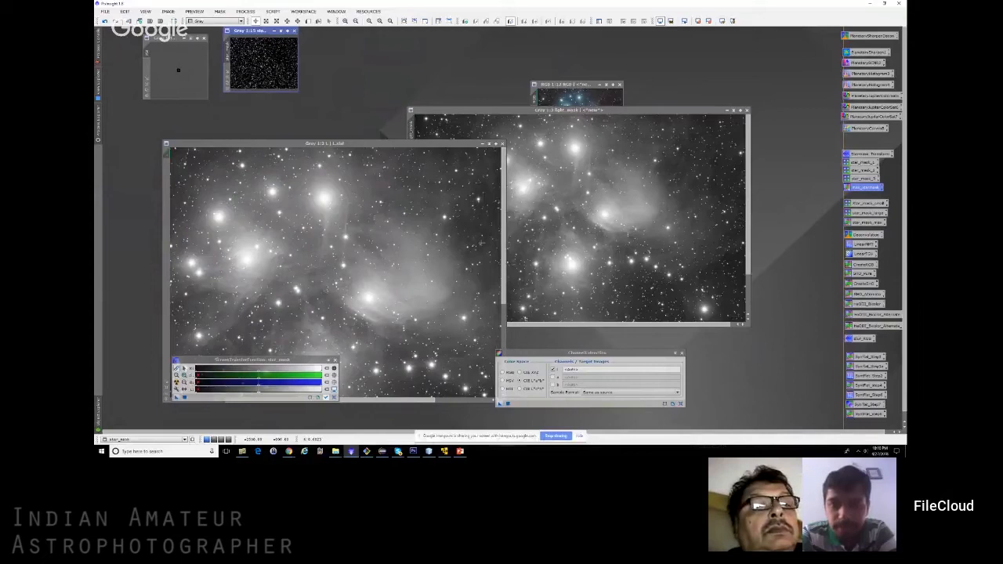
- Examine the PixelMath expression stored in max_starmask, including in the Expression Editor, and close it unchanged
double_click(866, 188)
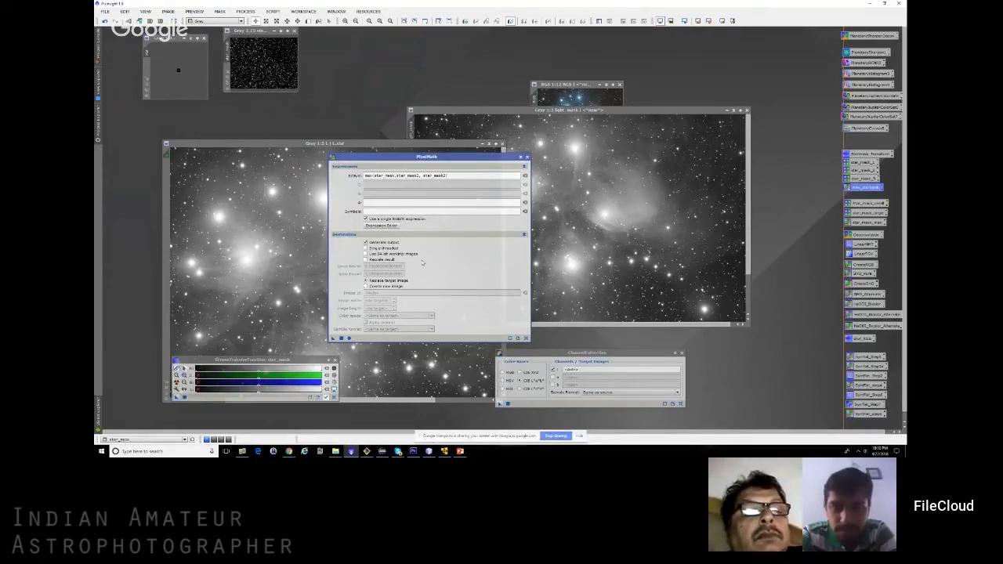
click(382, 226)
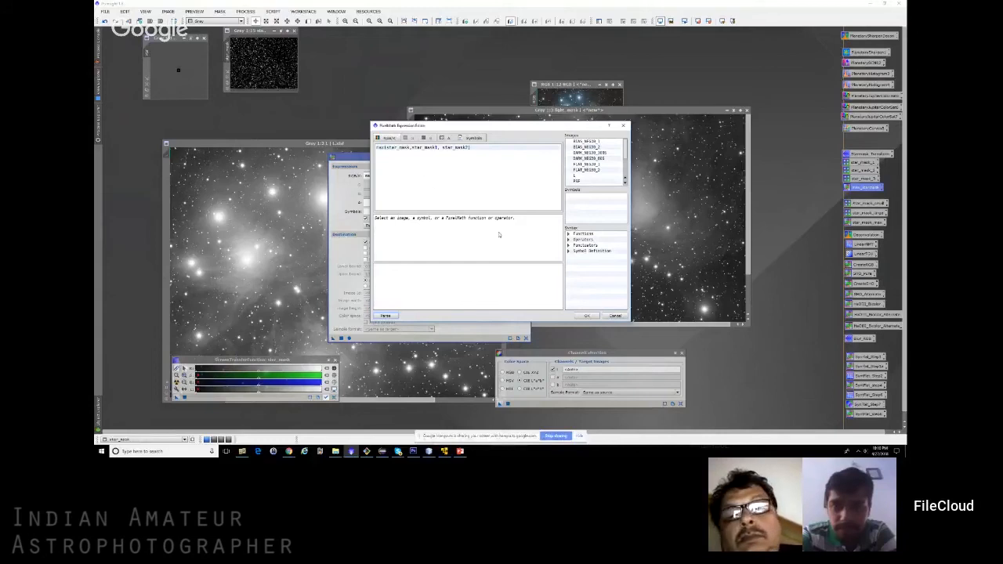
click(612, 316)
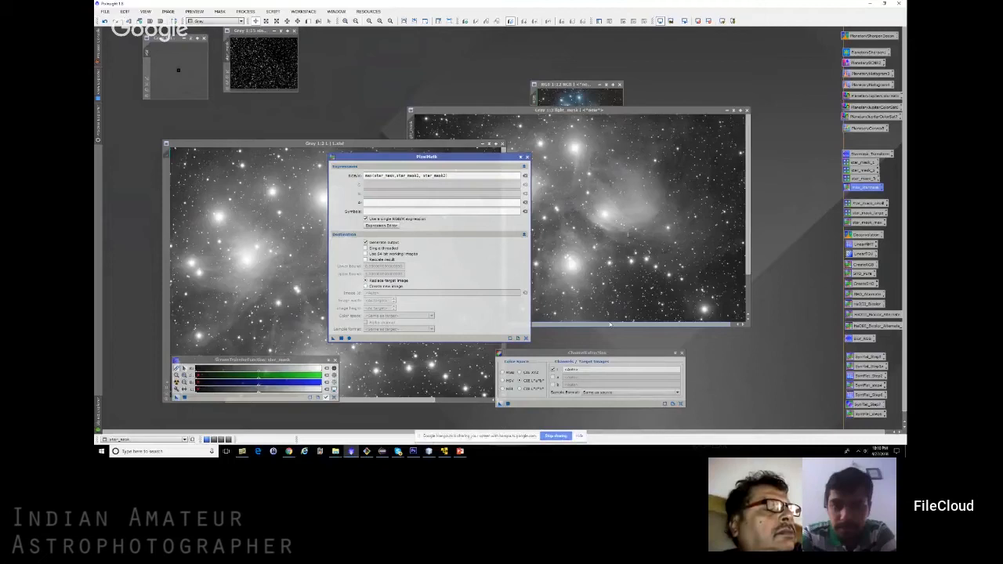
click(527, 157)
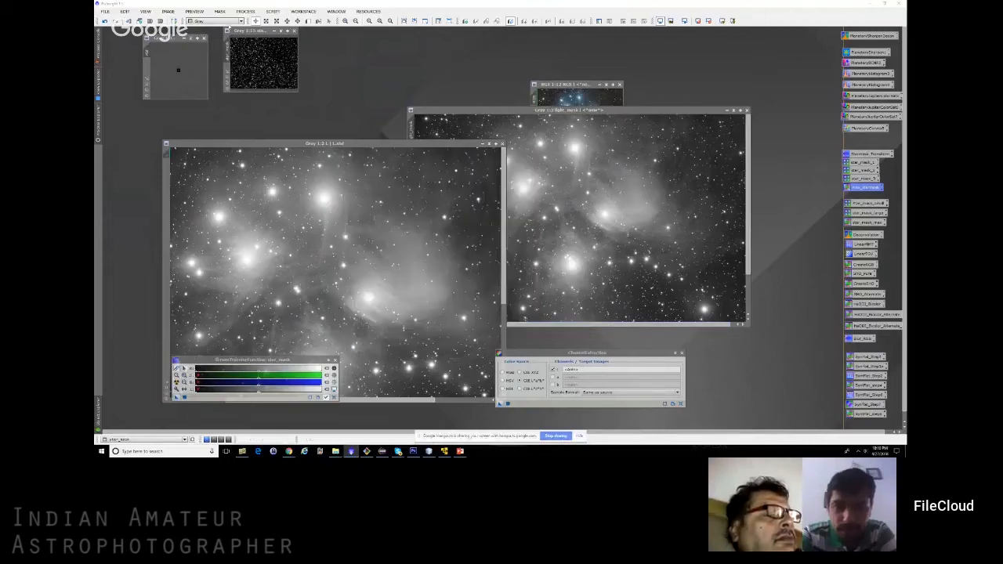
- Place the star_mask window right next to the PSF image and clone the light_mask image
drag(252, 31, 241, 38)
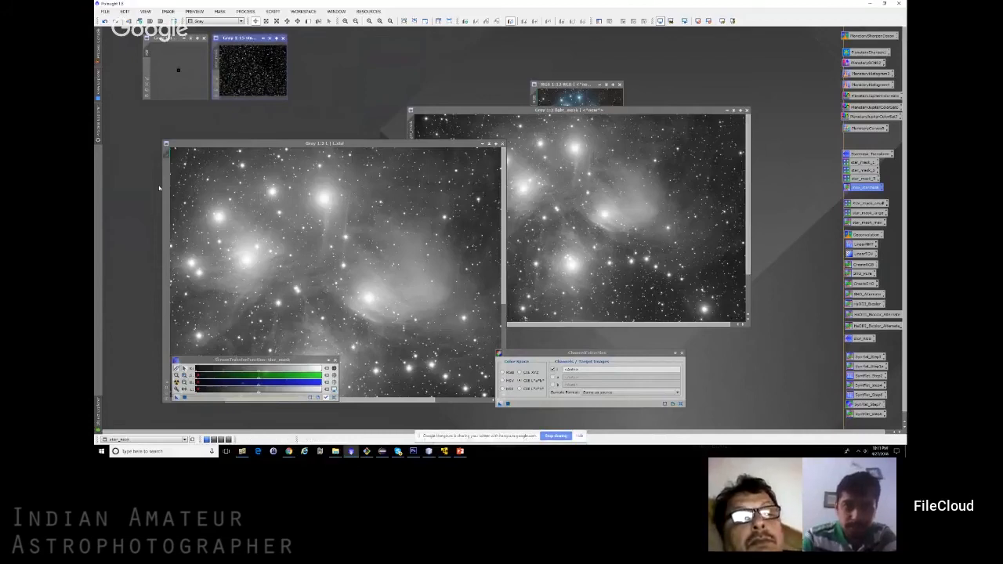
scroll(313, 254, up, 1)
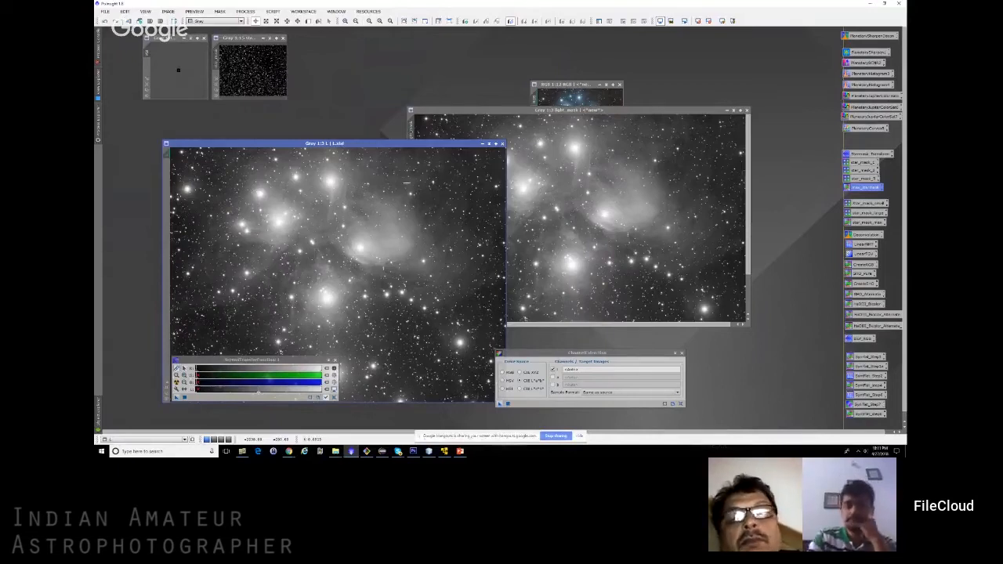
click(410, 128)
drag(411, 129, 470, 127)
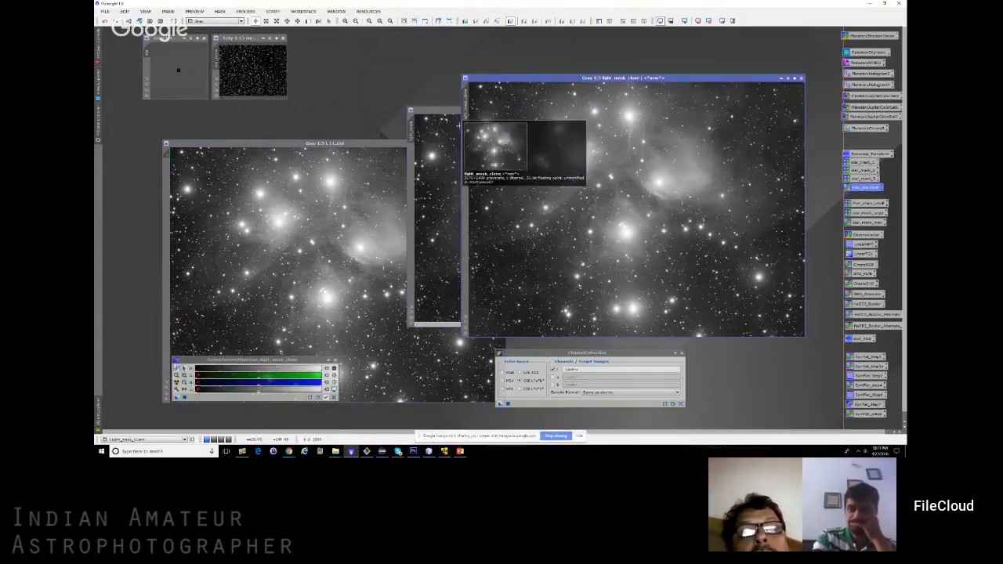
- Open HistogramTransformation with default values, select light_mask_clone as its view and show a real-time preview
click(98, 135)
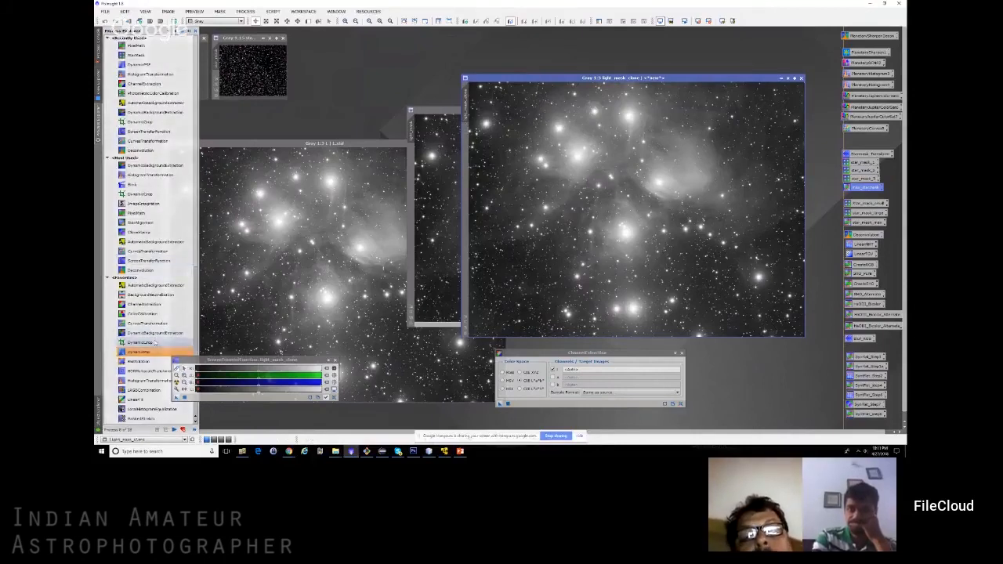
double_click(149, 381)
click(521, 336)
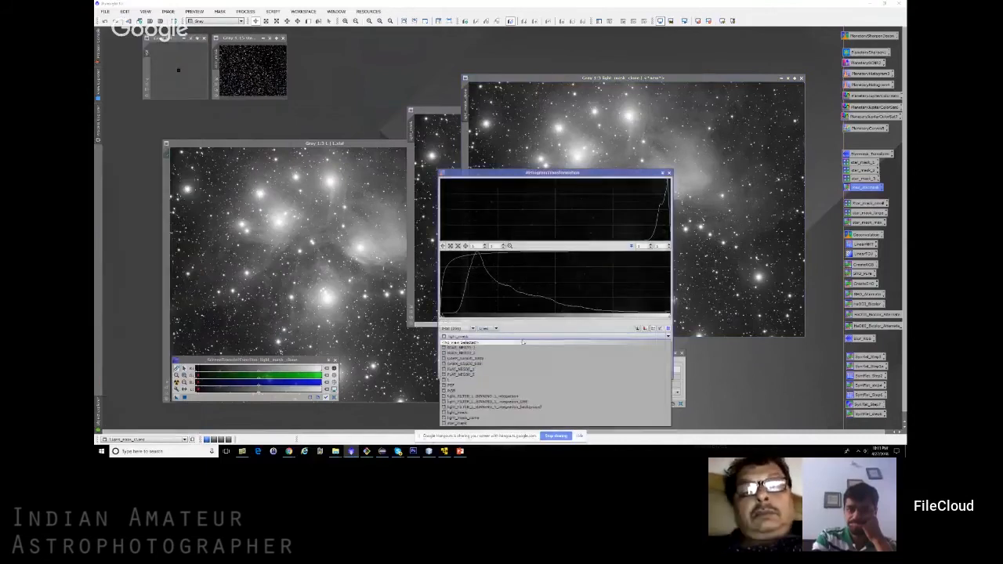
click(545, 333)
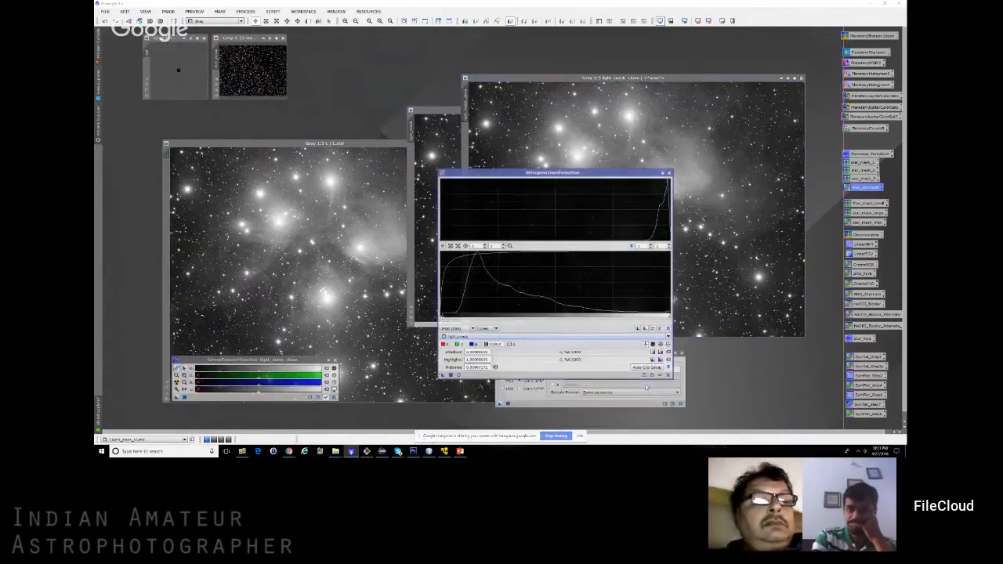
click(573, 337)
click(572, 416)
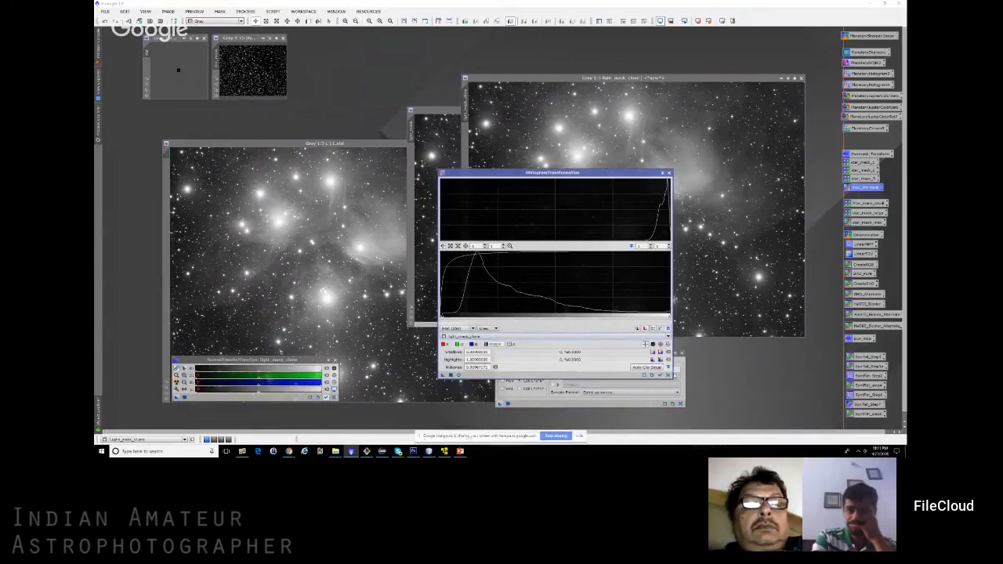
click(459, 376)
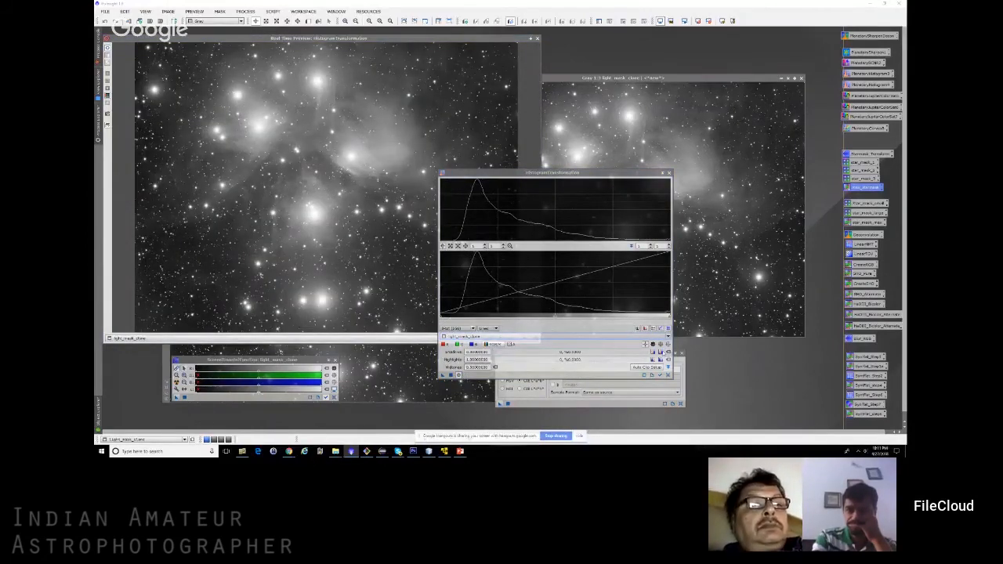
- Auto-clip the shadows of light_mask_clone, apply the histogram transformation and close the preview and process windows
click(660, 352)
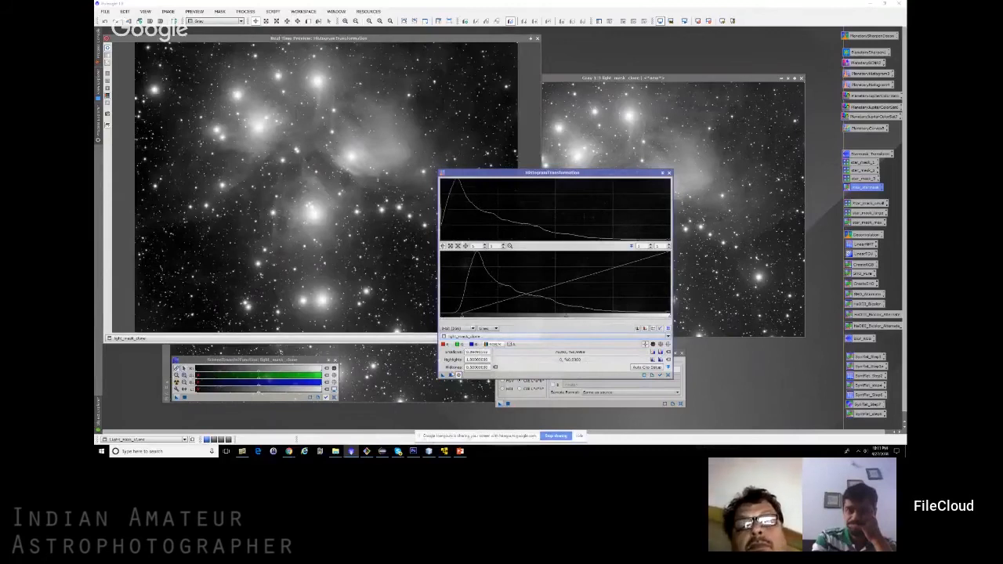
click(450, 374)
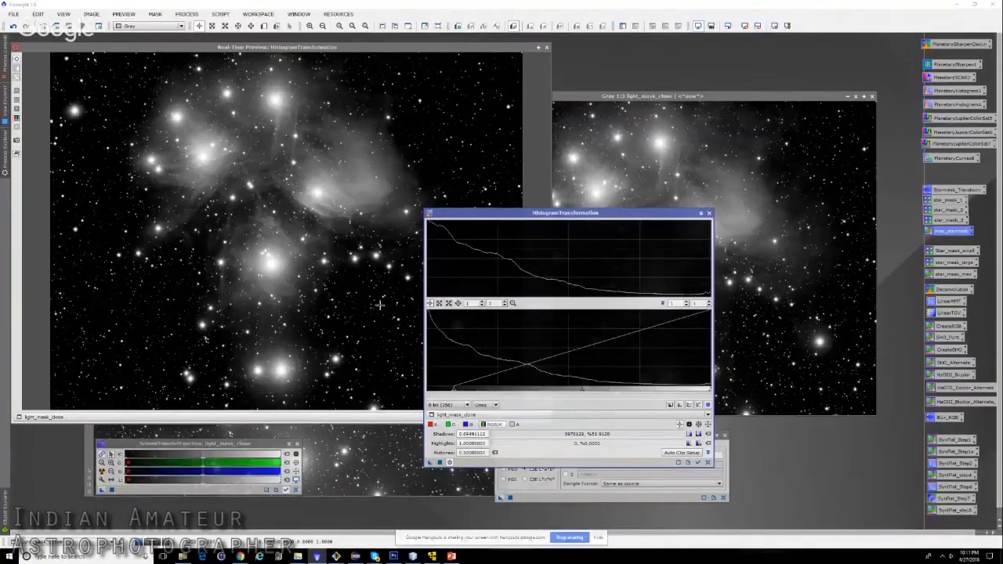
click(546, 47)
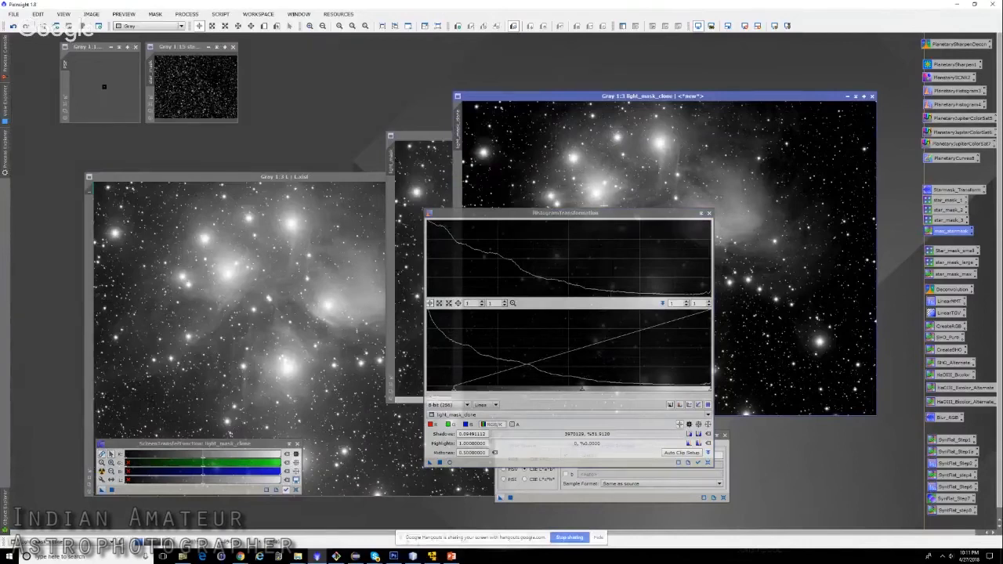
click(708, 213)
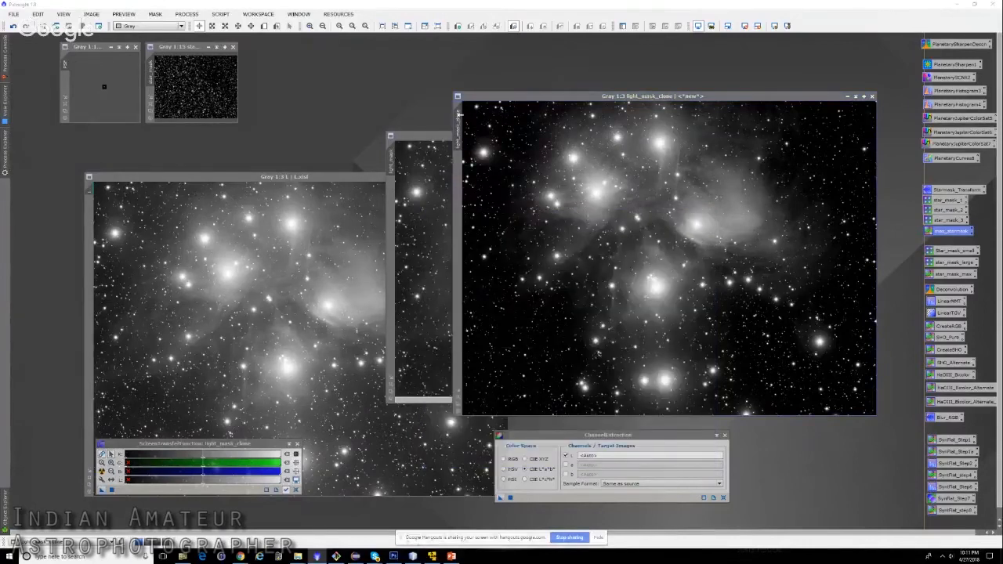
- Apply light_mask_clone as a mask to the L image, hide the mask overlay and move the L window closer to the mask
drag(458, 117, 102, 243)
click(210, 188)
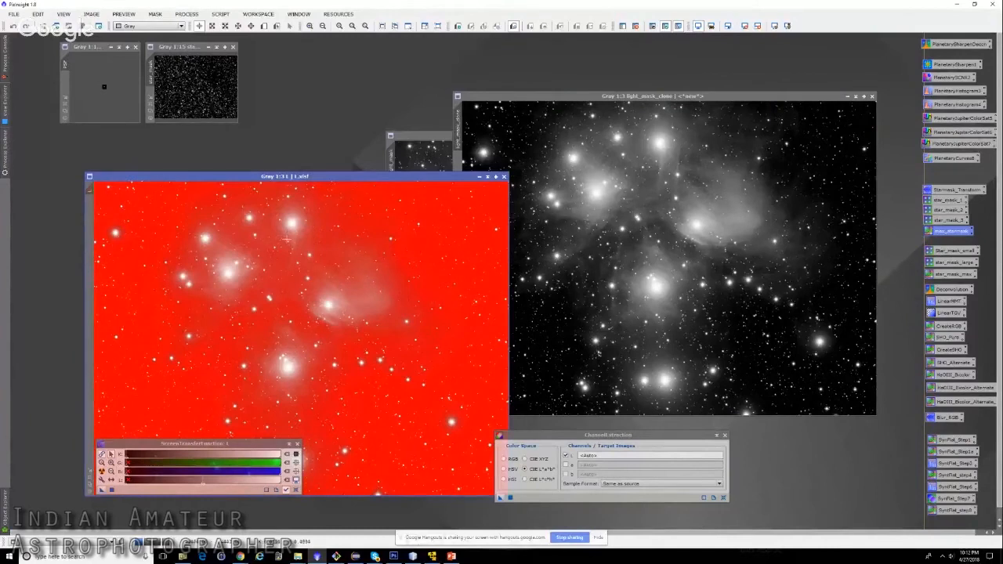
click(155, 14)
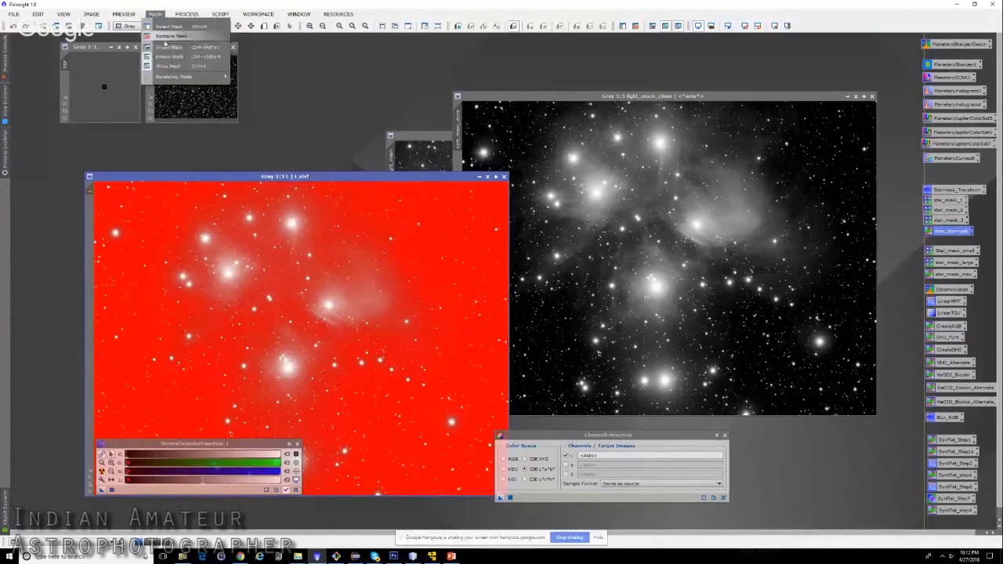
click(174, 69)
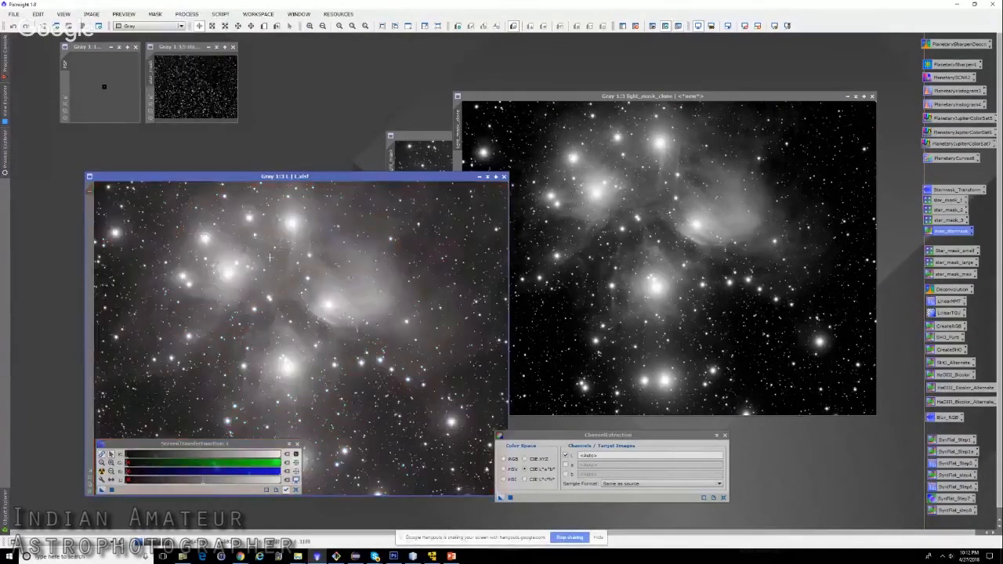
drag(295, 177, 371, 145)
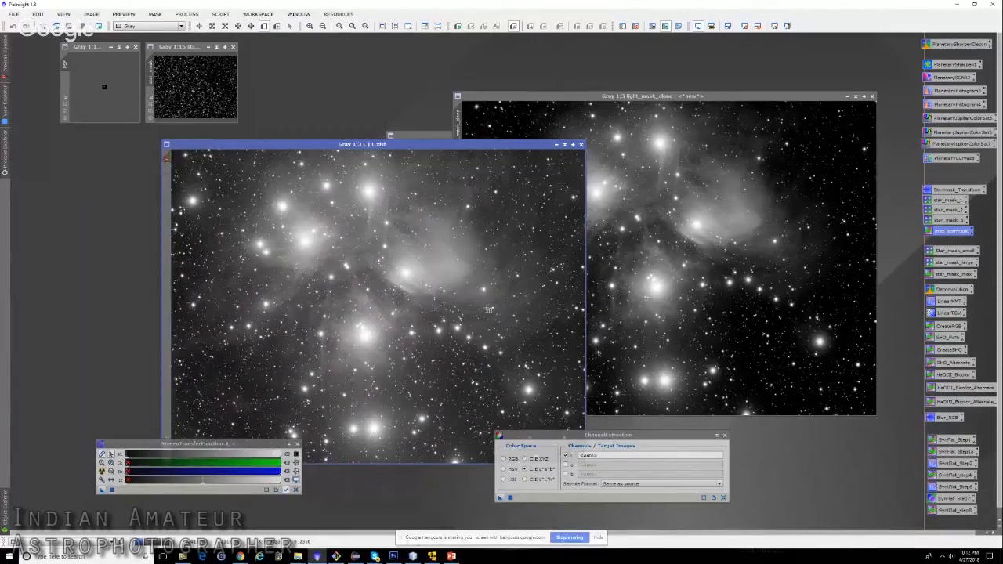
- Define a preview on L over the nebulosity beside the bright central-right star, view it and return to the full image
drag(409, 259, 458, 311)
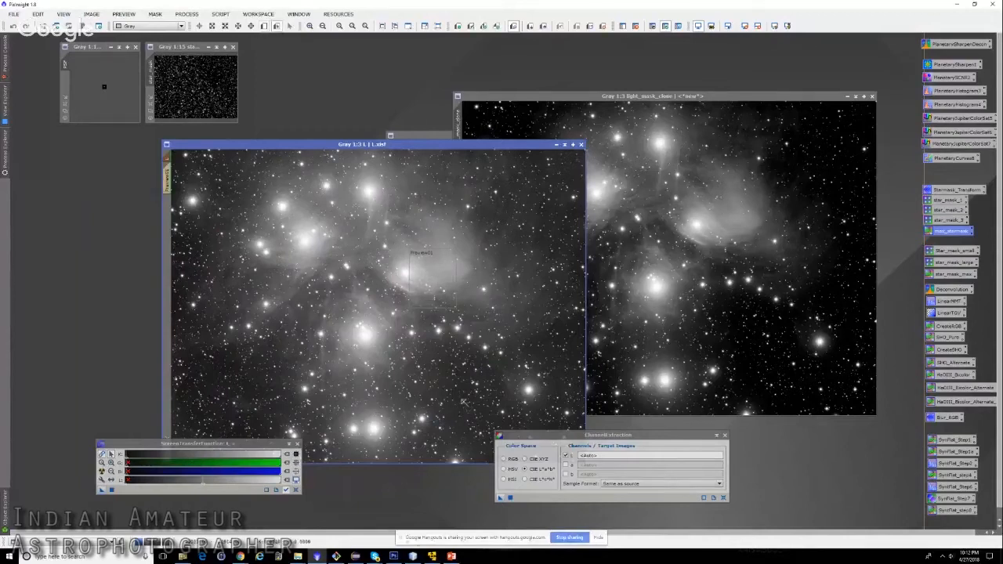
click(166, 179)
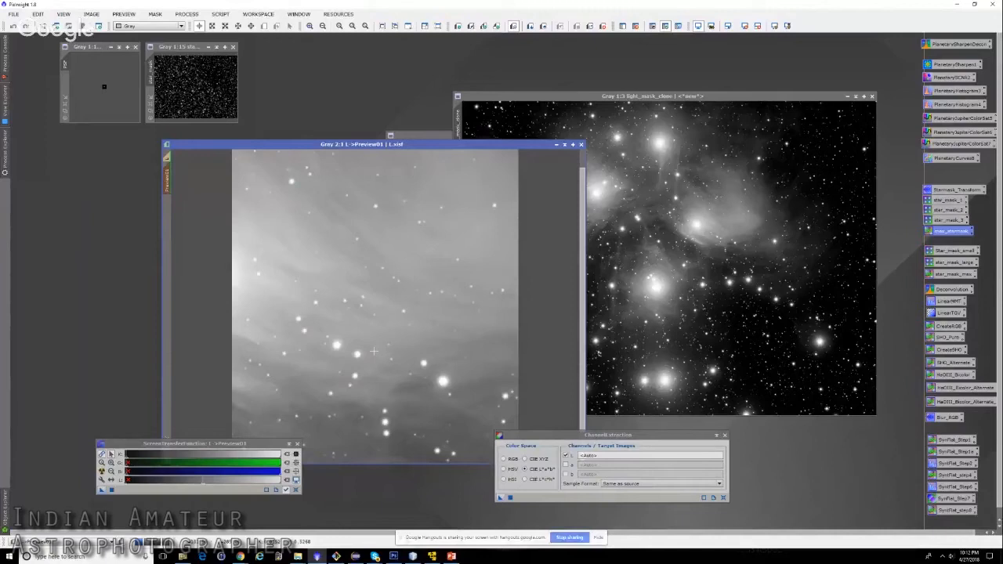
click(166, 159)
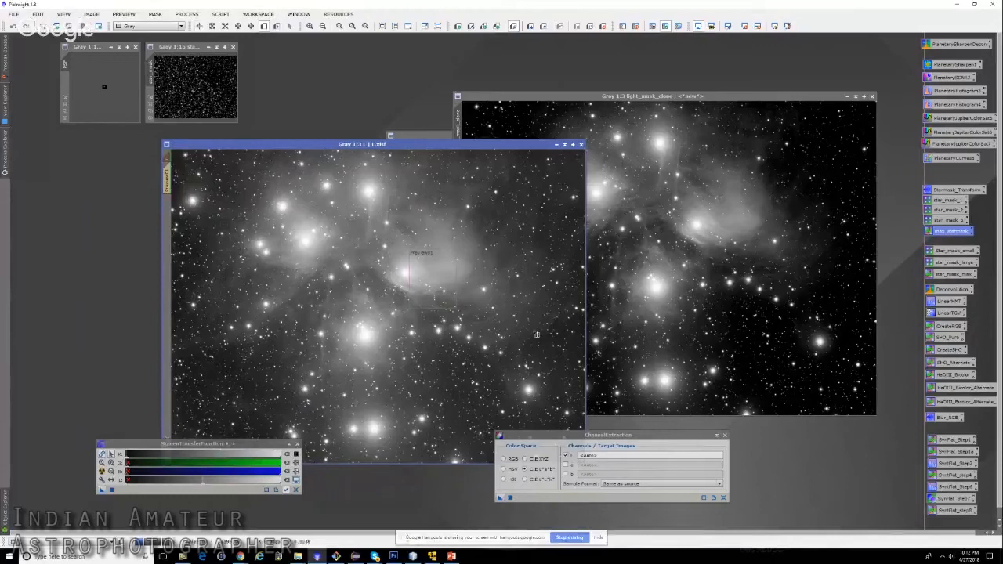
- Define a second preview on L over the star field below the first one, view it and return to Preview01
drag(460, 316, 541, 367)
click(166, 212)
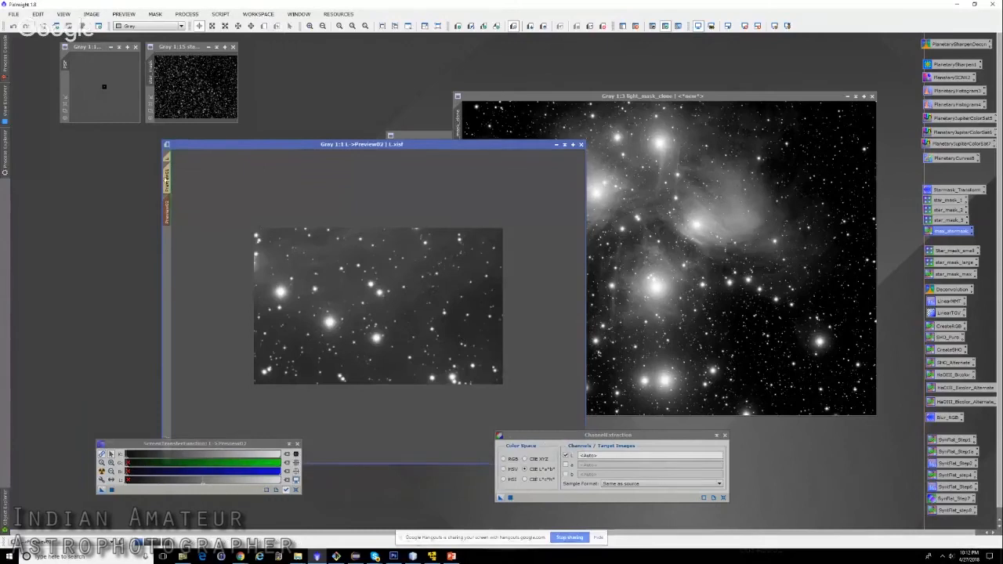
double_click(164, 179)
click(575, 291)
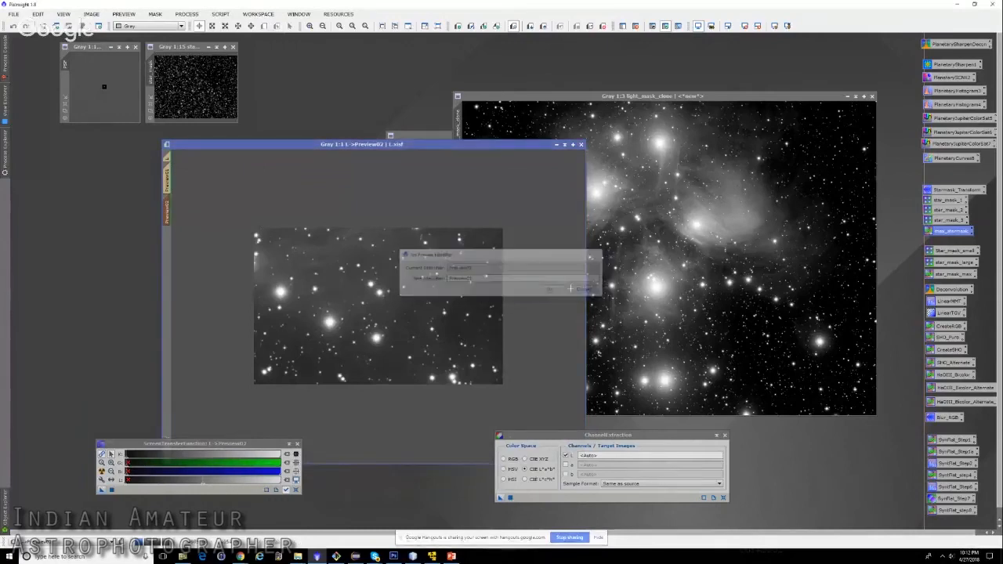
click(167, 179)
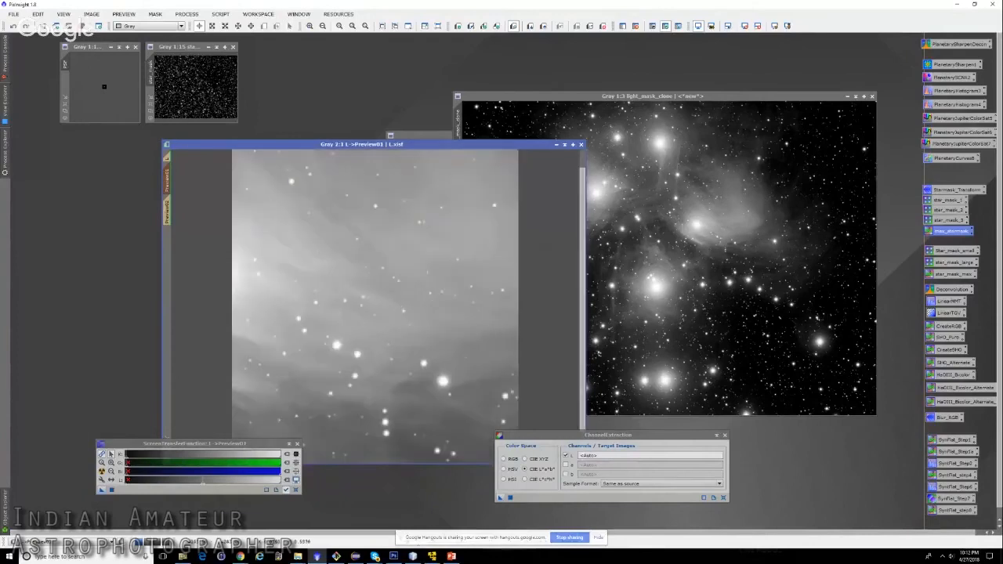
- Open the saved Deconvolution process and look through its PSF types, ending on the external PSF with view identifier PSF
click(951, 292)
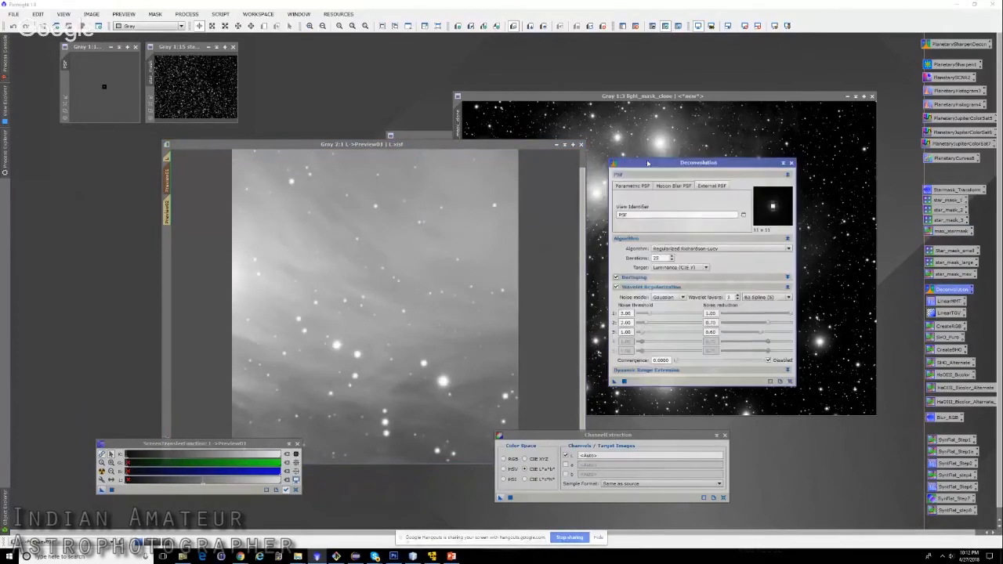
click(635, 188)
click(683, 188)
click(710, 188)
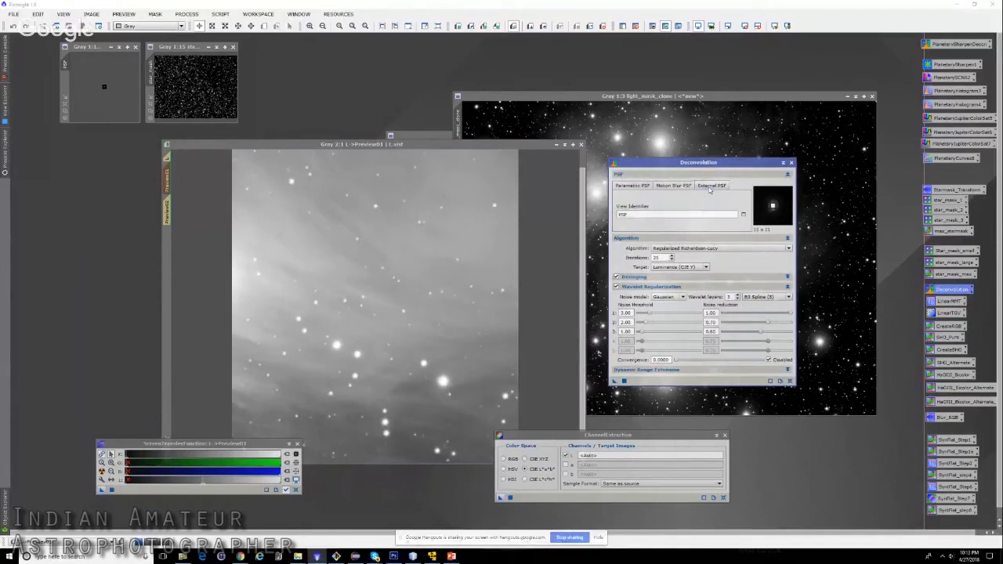
- Review the parametric PSF, try a motion blur PSF with length 6.00 and angle 30.0, and return to the external PSF
click(633, 188)
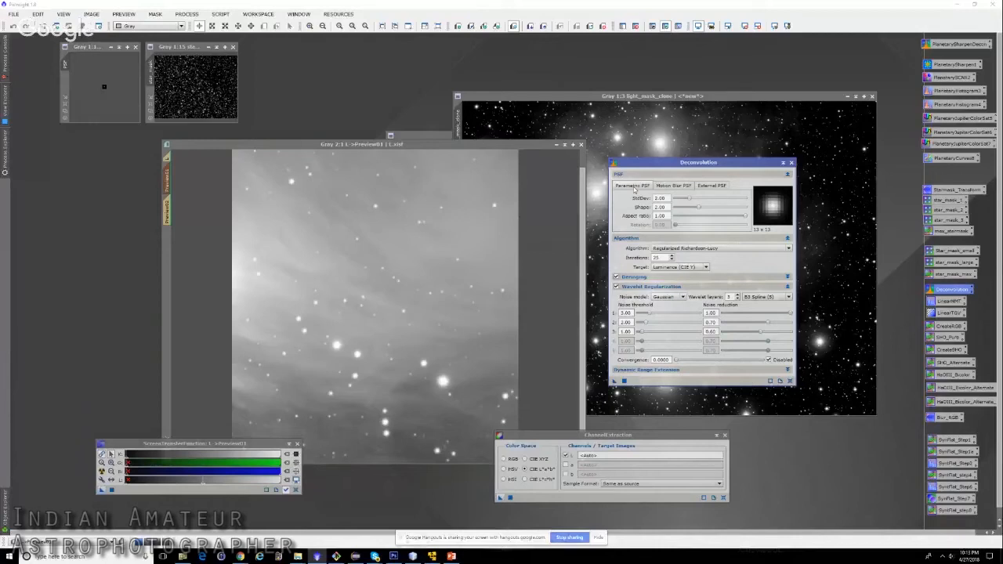
click(687, 186)
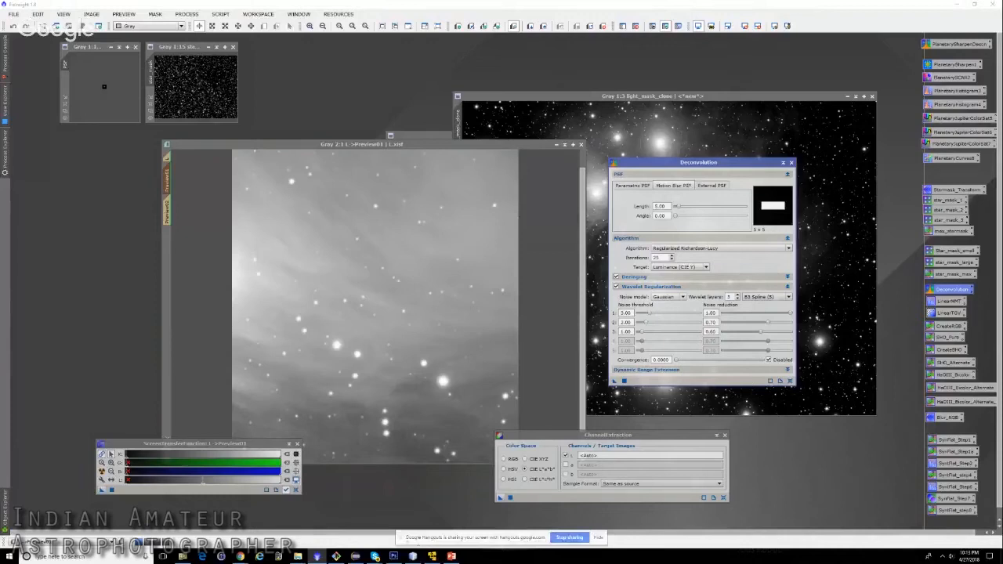
mouse_move(677, 218)
mouse_down()
mouse_move(688, 219)
mouse_move(678, 210)
mouse_up()
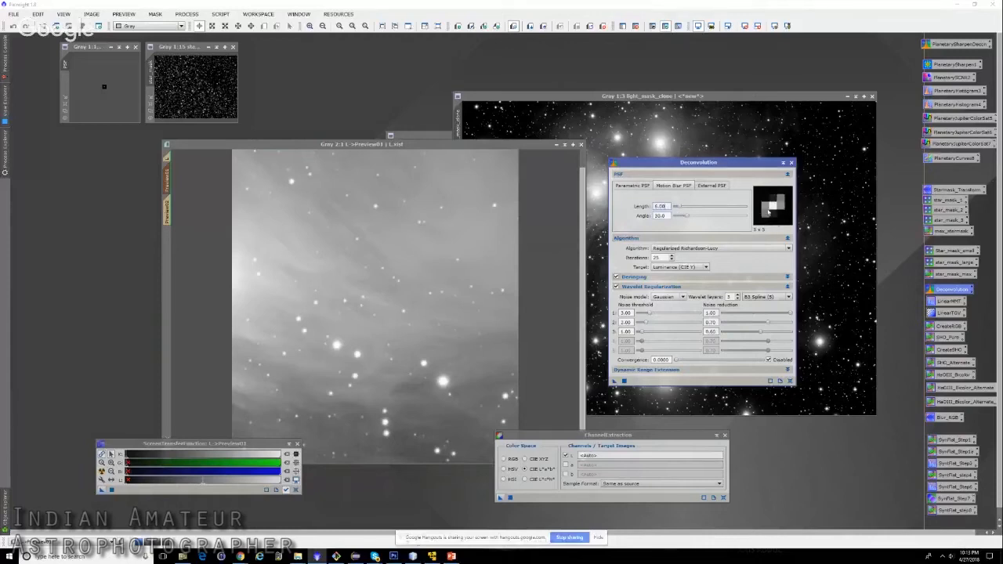
click(706, 187)
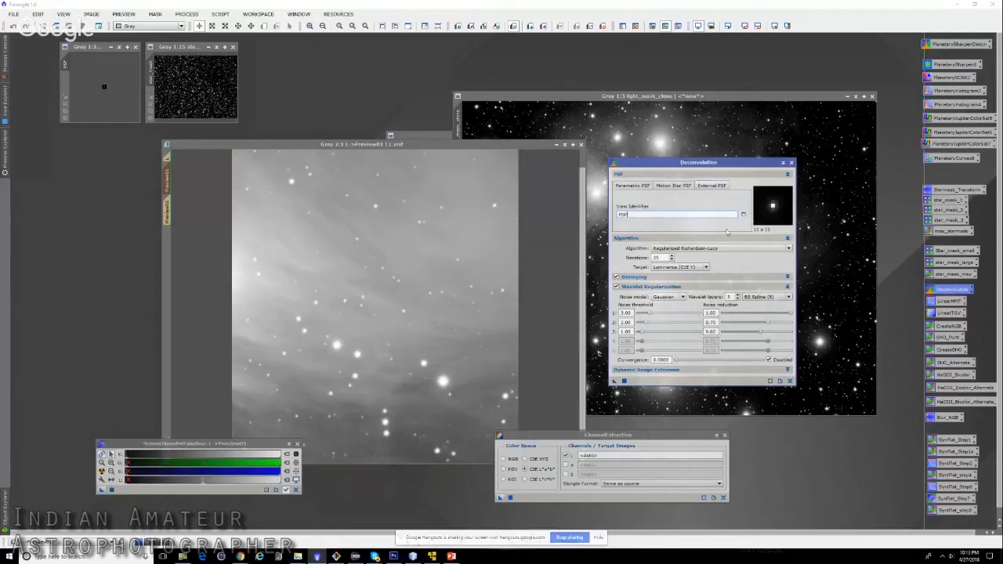
mouse_move(90, 49)
mouse_down()
mouse_move(439, 56)
mouse_move(80, 57)
mouse_up()
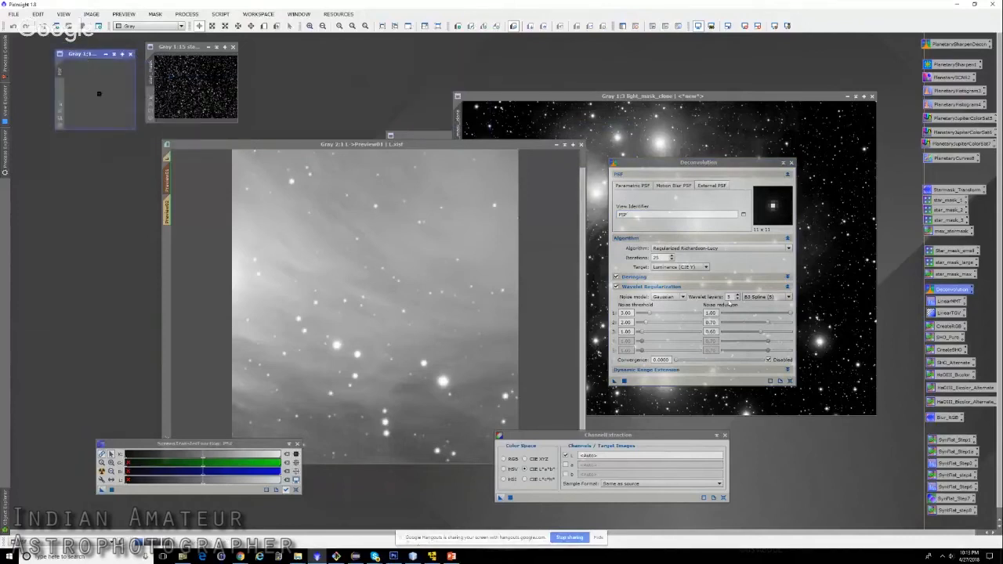
- Review the deringing settings with star_mask as local support and the list of algorithms, keeping Regularized Richardson-Lucy
click(682, 277)
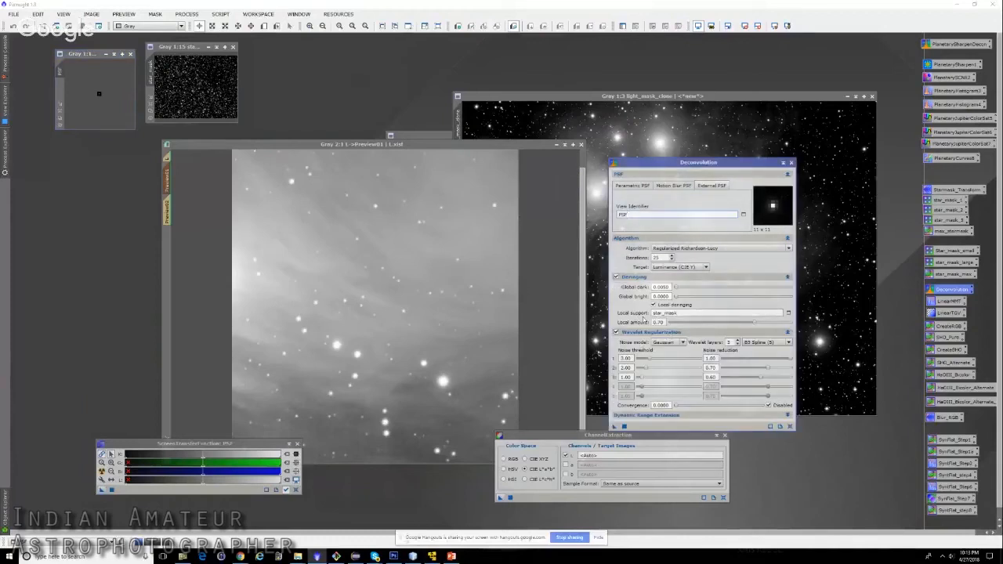
double_click(685, 313)
drag(188, 47, 188, 54)
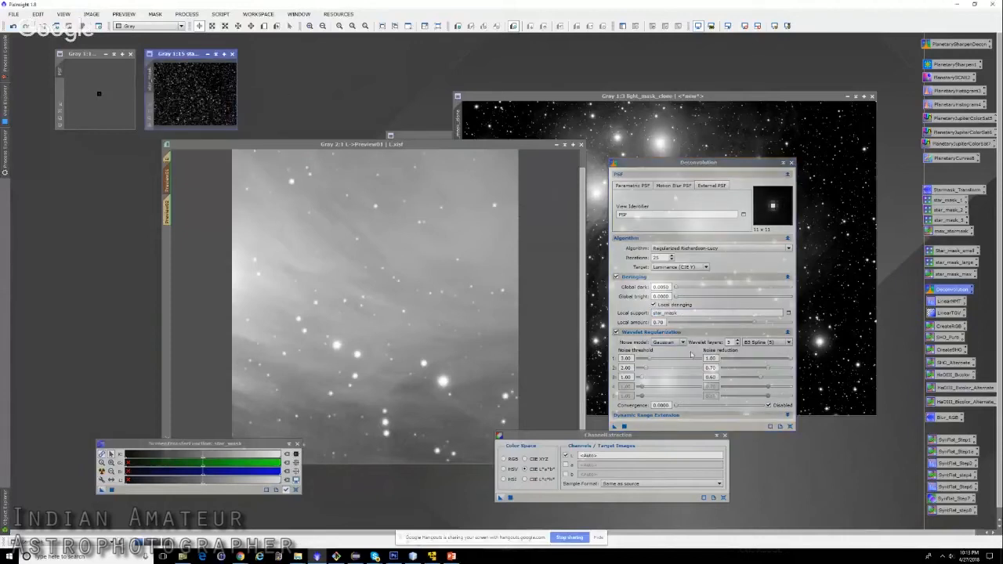
double_click(686, 313)
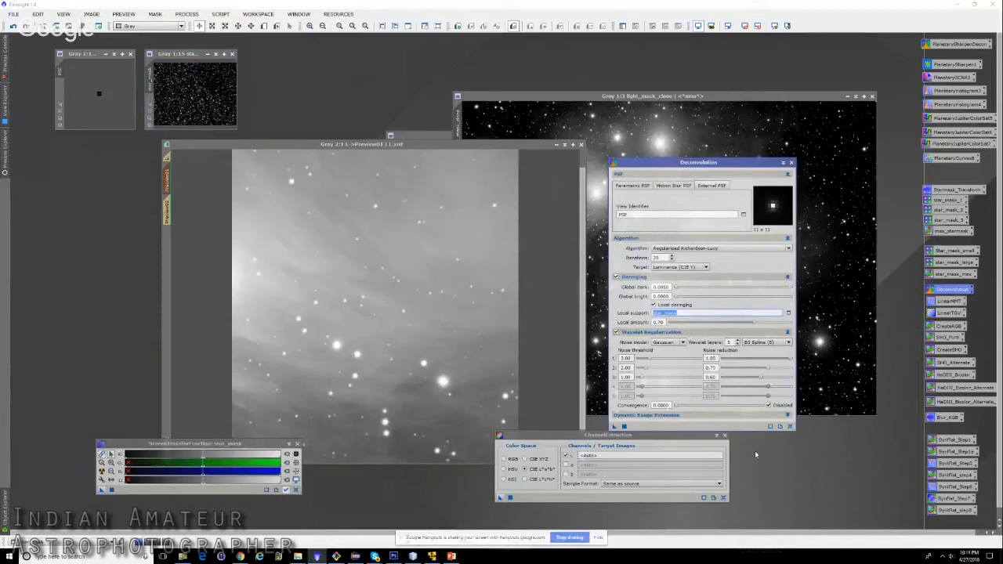
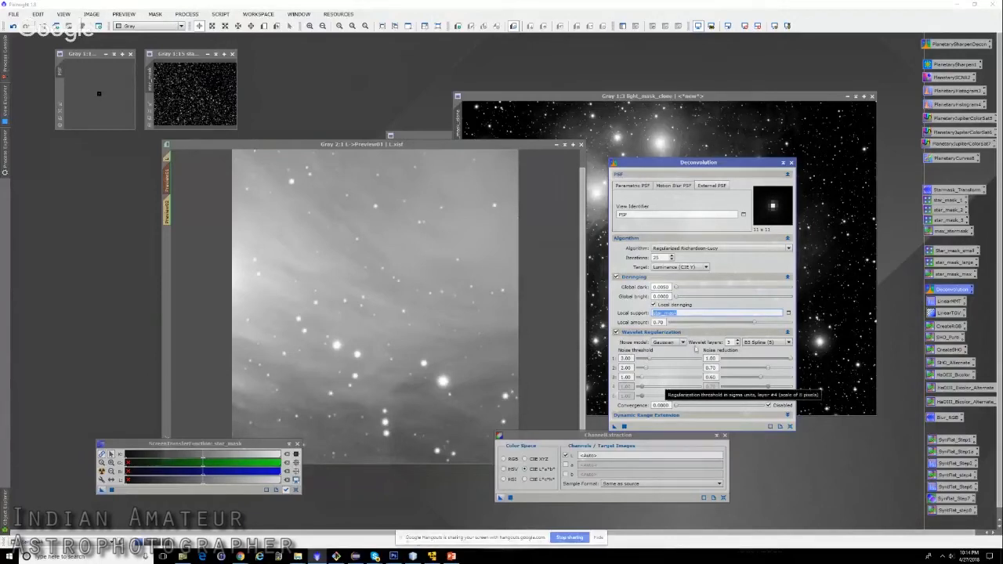
click(684, 249)
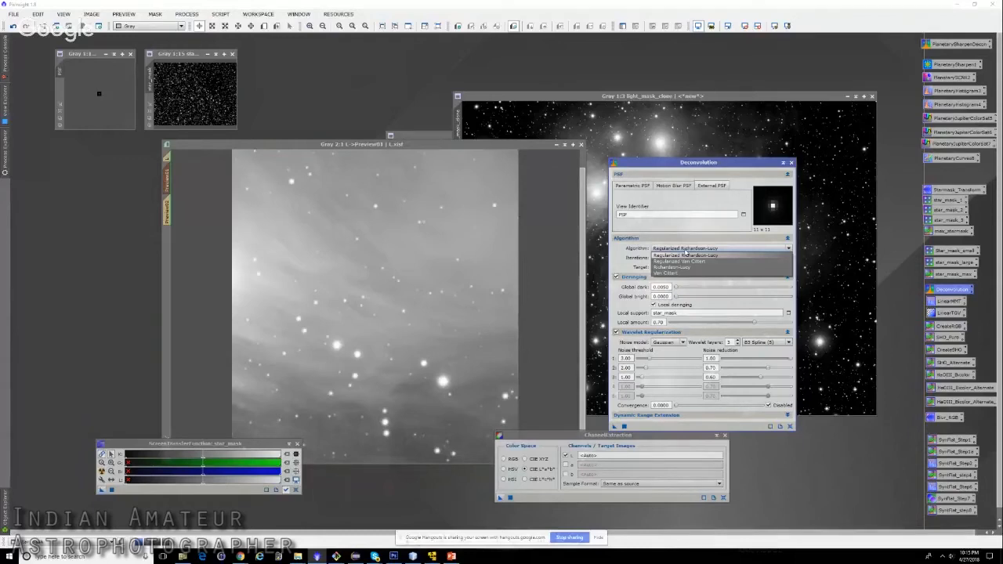
click(696, 232)
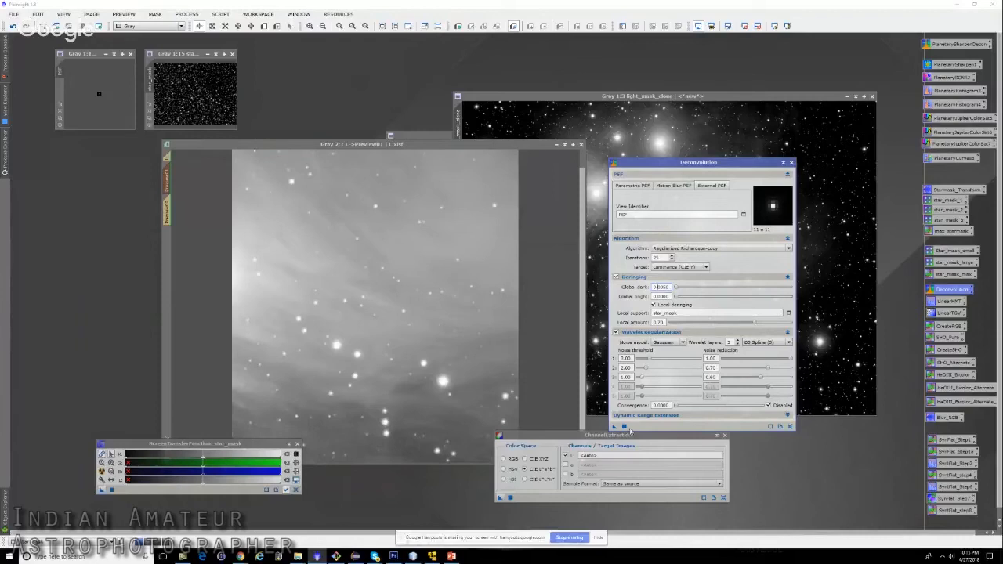
- Apply the deconvolution with 25 iterations to Preview01 and inspect its stars and nebula detail at up to 7:1 magnification
drag(613, 427, 402, 344)
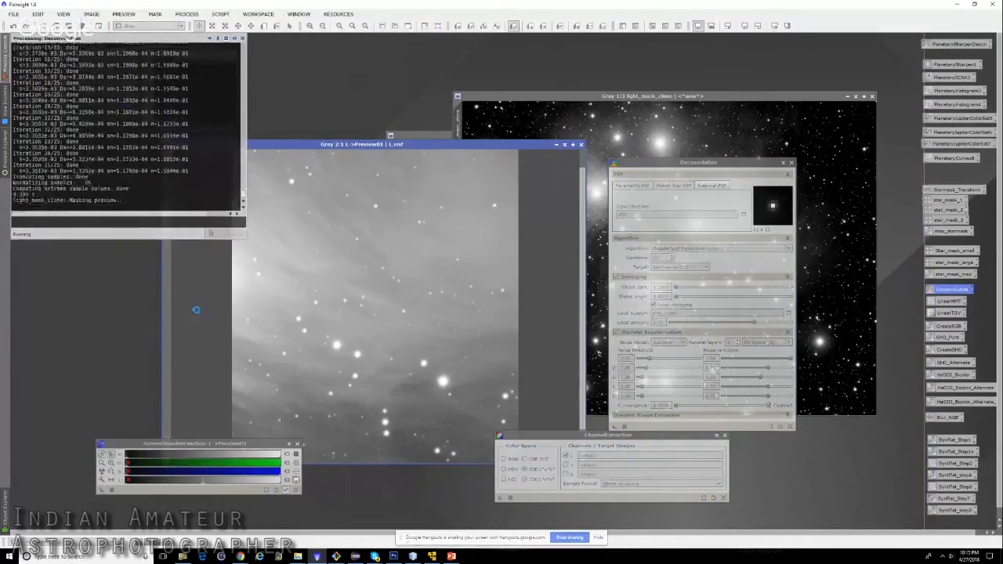
scroll(309, 271, up, 2)
scroll(490, 270, down, 1)
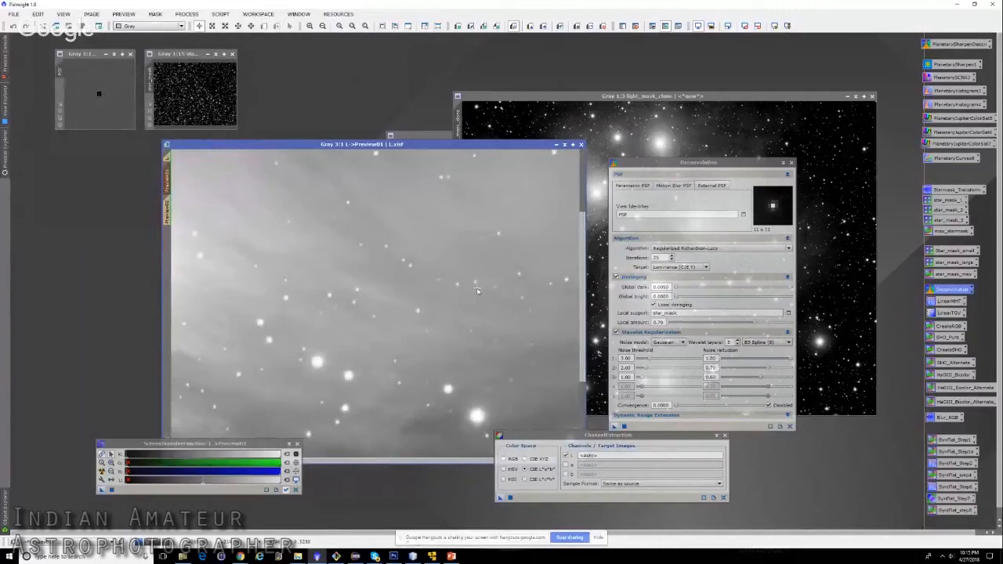
scroll(477, 291, up, 1)
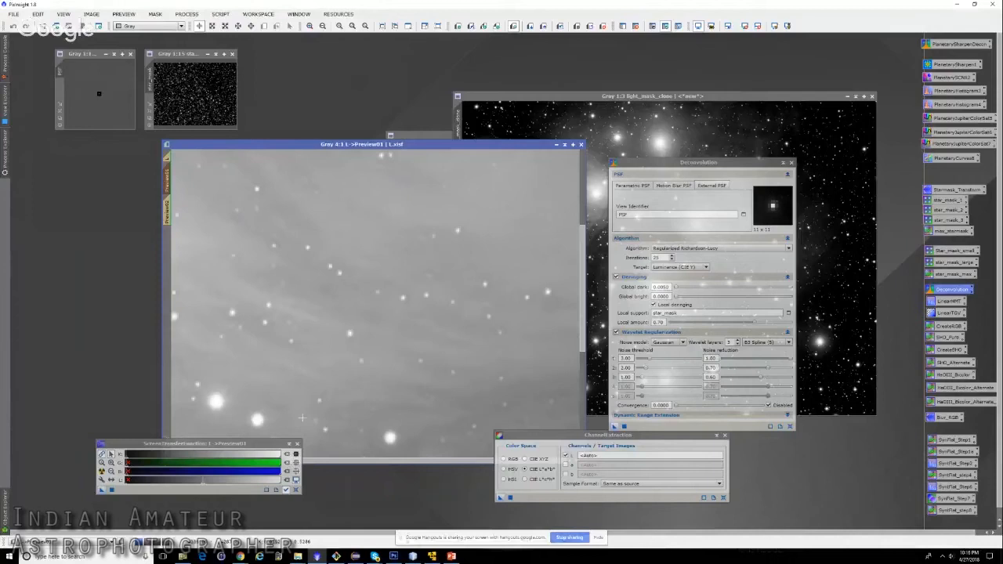
scroll(298, 408, up, 2)
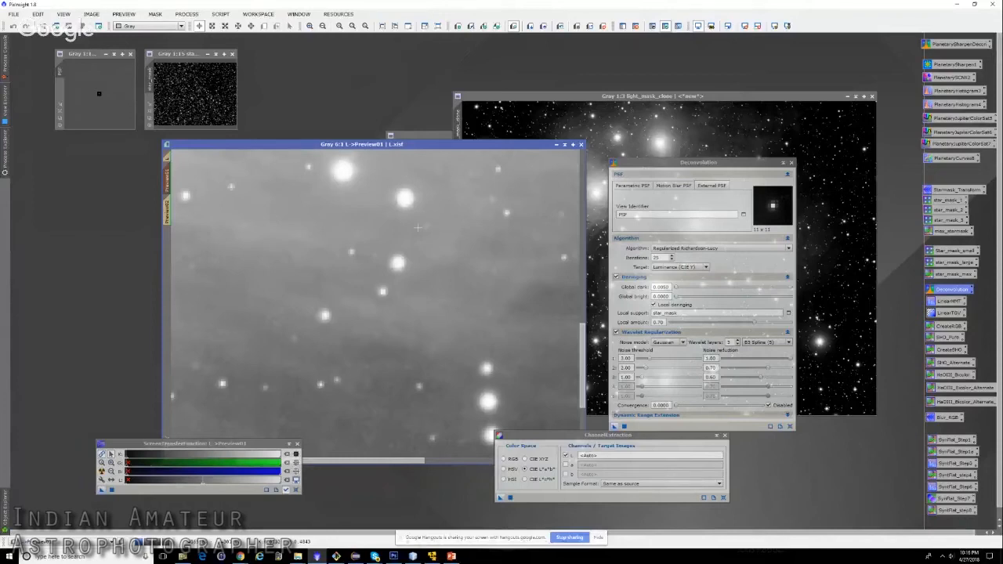
scroll(407, 190, down, 1)
drag(407, 190, 428, 317)
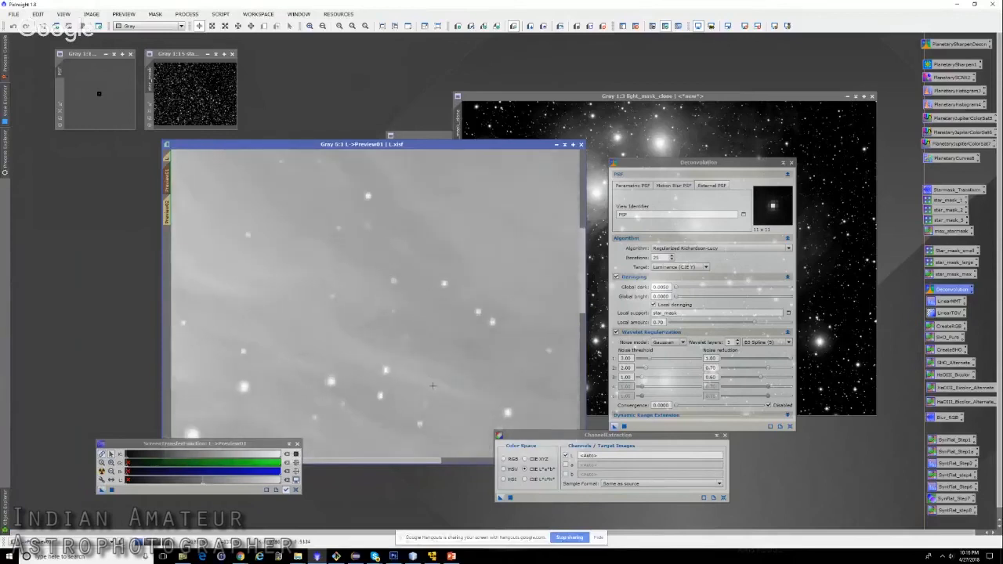
scroll(416, 347, up, 2)
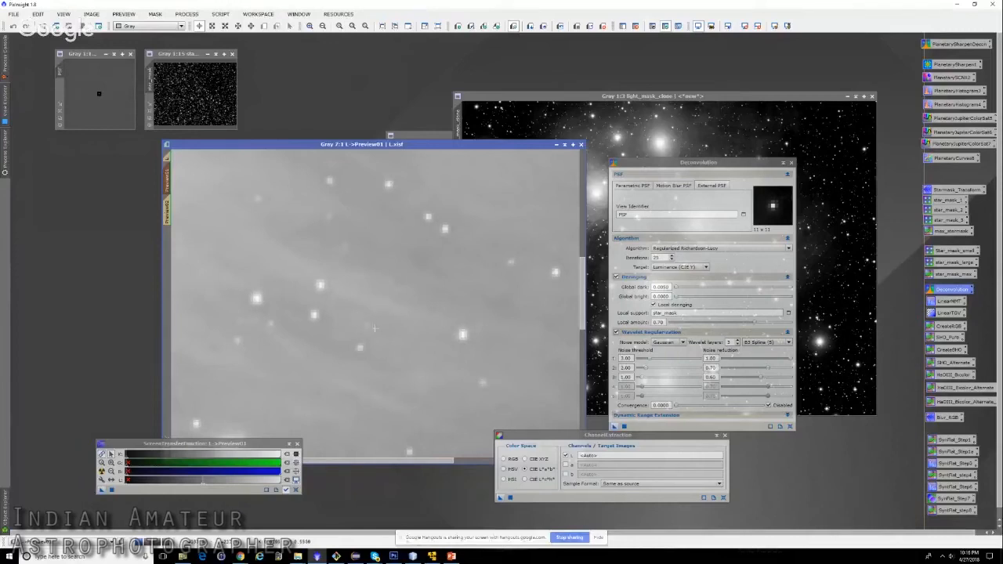
scroll(383, 321, down, 8)
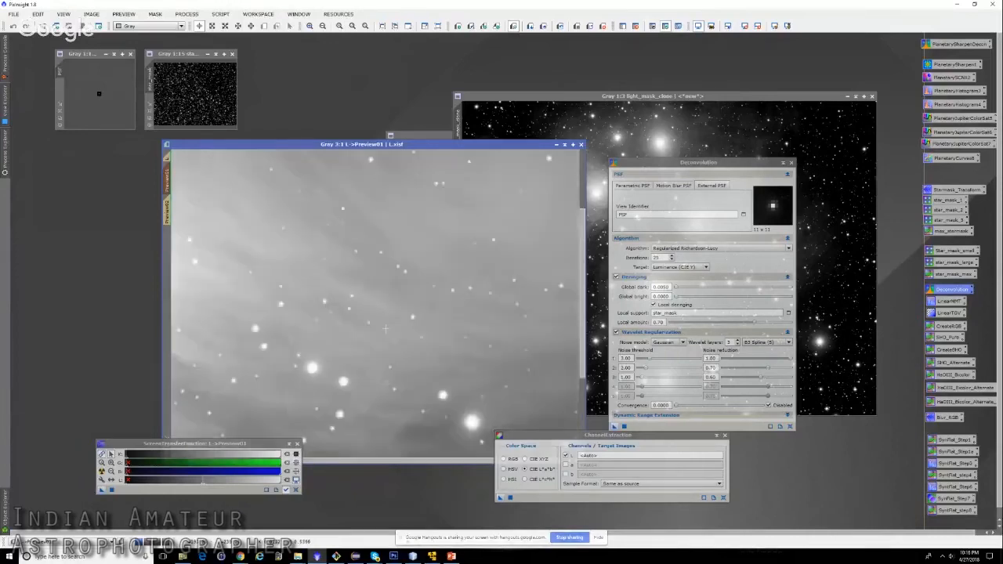
scroll(383, 329, up, 3)
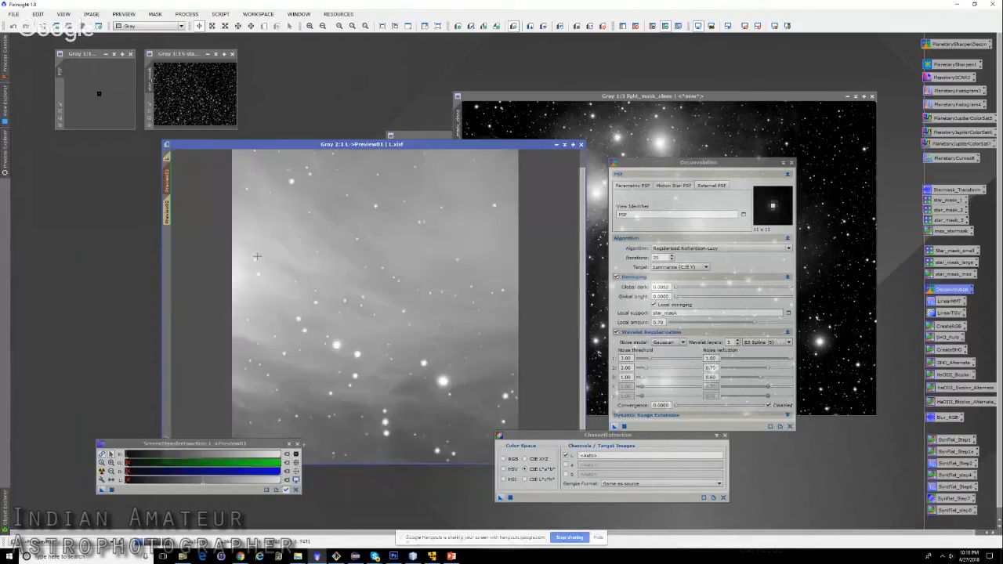
- Apply the deconvolution to the full L image and inspect the nebula filaments near the bright star at 3:1
click(167, 157)
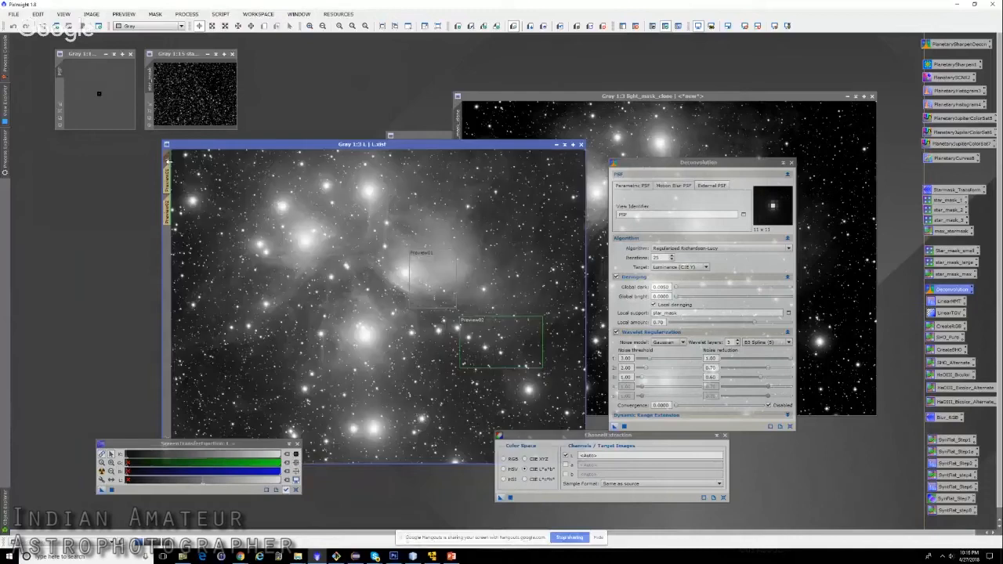
drag(614, 427, 464, 388)
scroll(392, 266, up, 3)
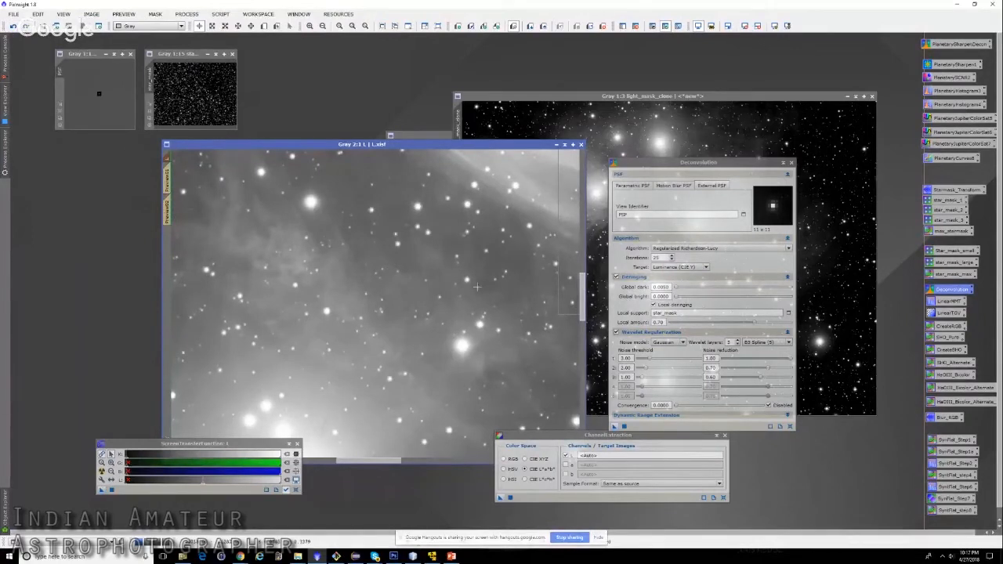
scroll(375, 381, down, 1)
scroll(489, 296, up, 1)
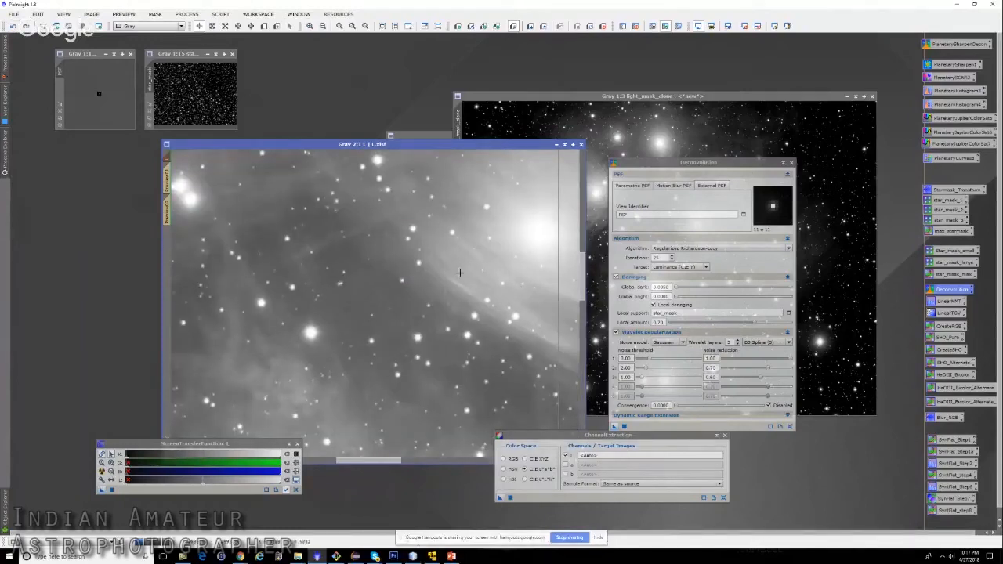
scroll(460, 272, up, 1)
drag(370, 461, 390, 462)
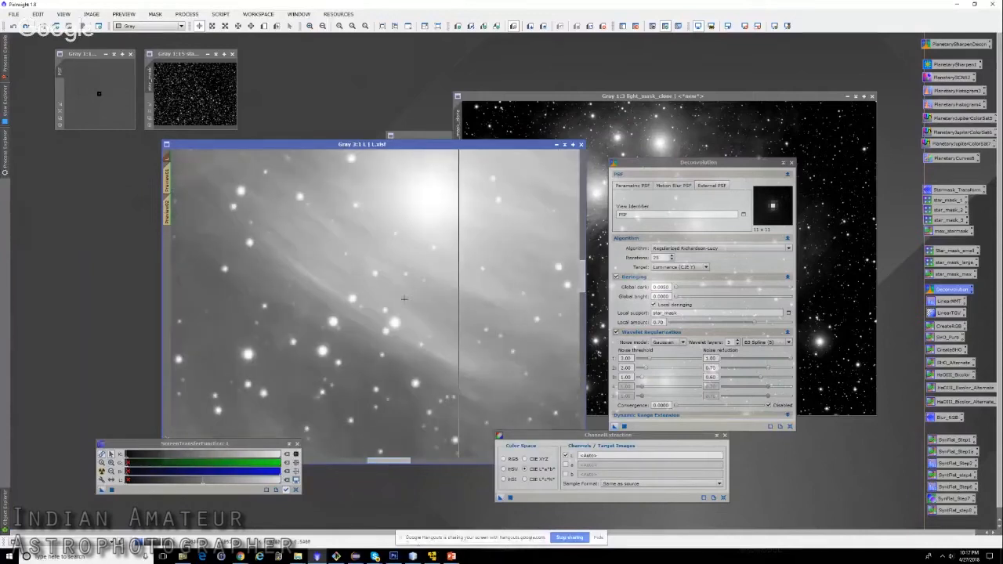
- Compare the L image before and after deconvolution, examining the nebula filaments up close and the whole star field
click(26, 28)
click(27, 28)
click(13, 27)
click(27, 28)
scroll(276, 267, up, 2)
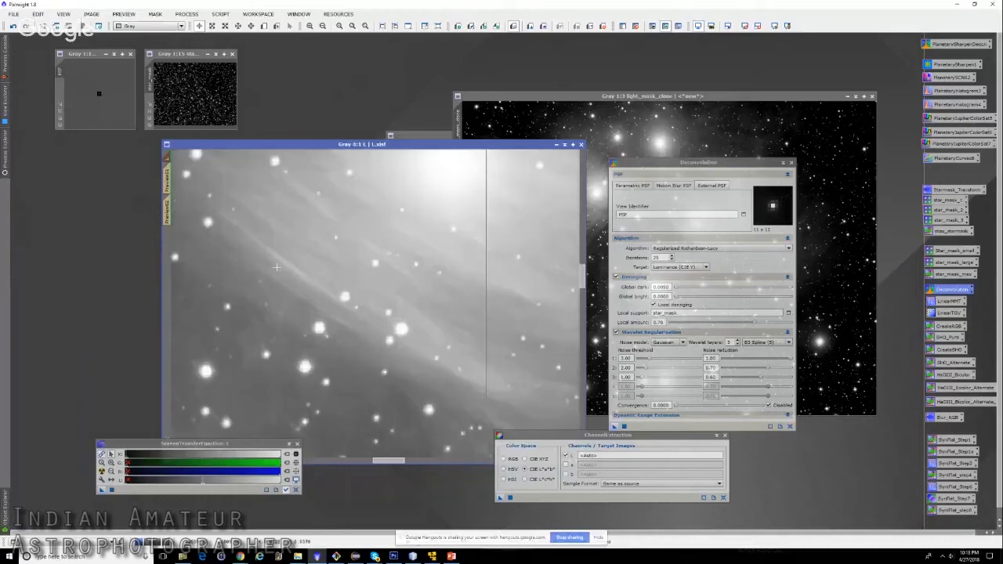
scroll(276, 268, down, 2)
scroll(276, 267, down, 4)
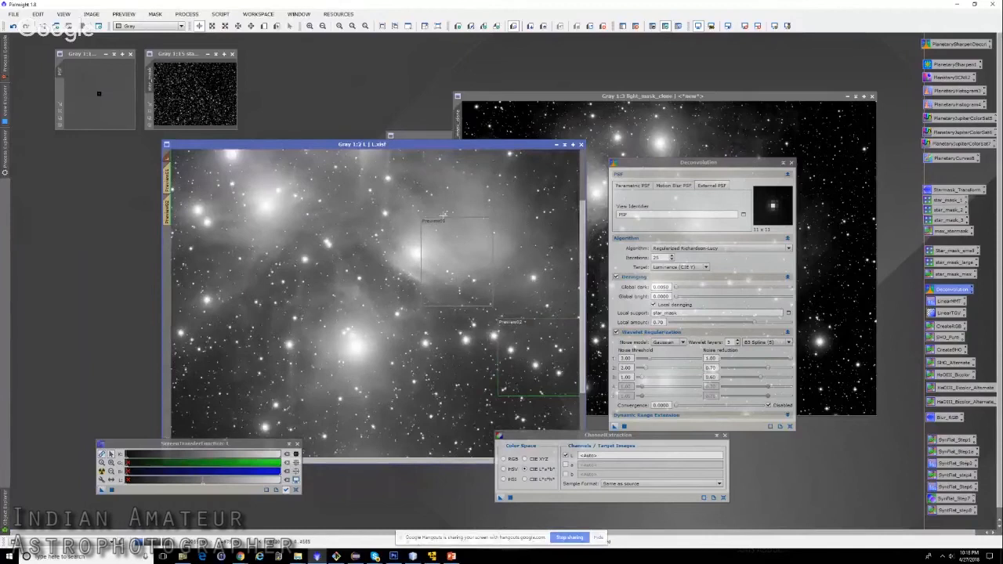
scroll(466, 231, up, 1)
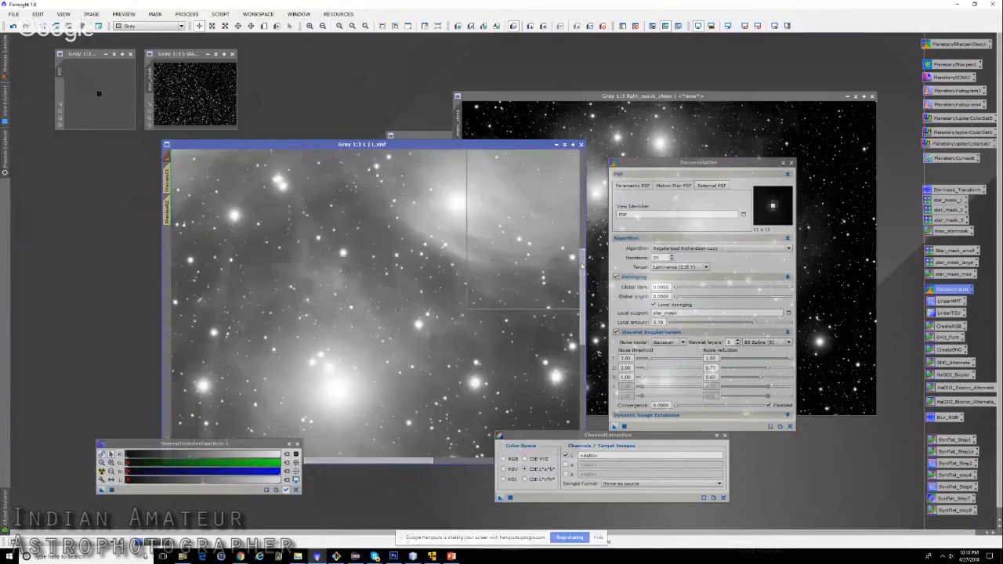
drag(582, 272, 582, 244)
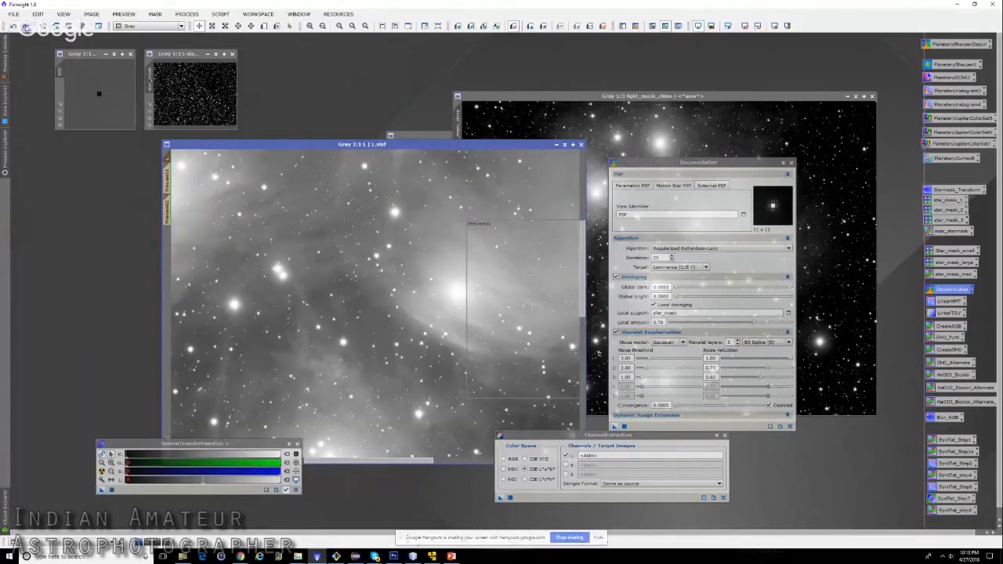
scroll(324, 269, down, 3)
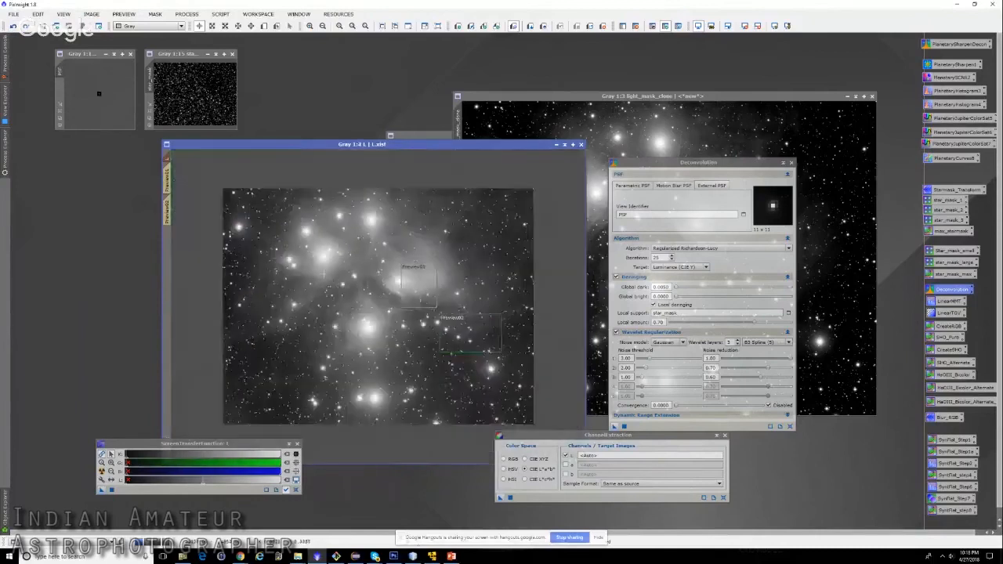
scroll(321, 290, up, 1)
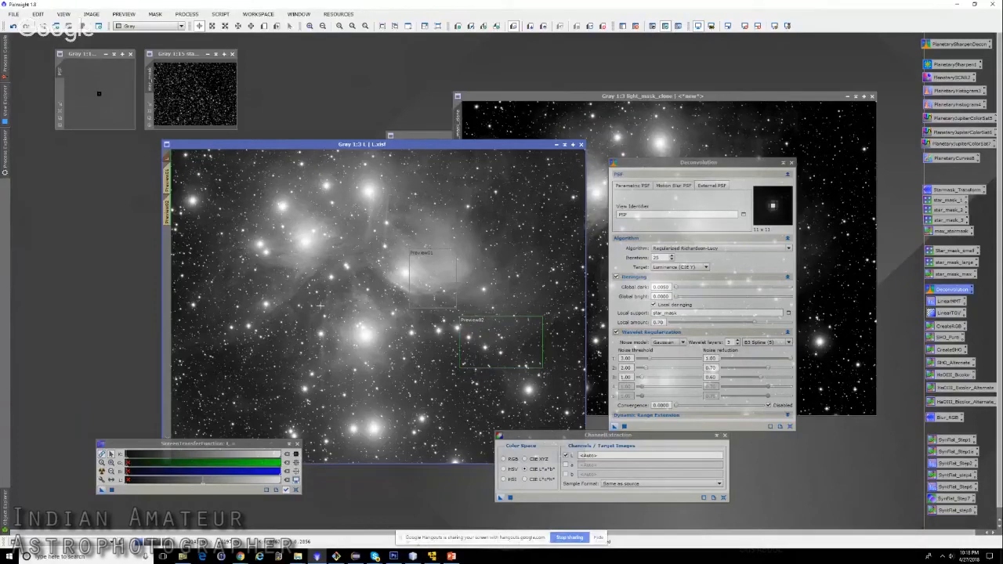
- Review the available noise reduction processes and open the saved LinearTGV settings for TGVDenoise beside the L image
click(123, 14)
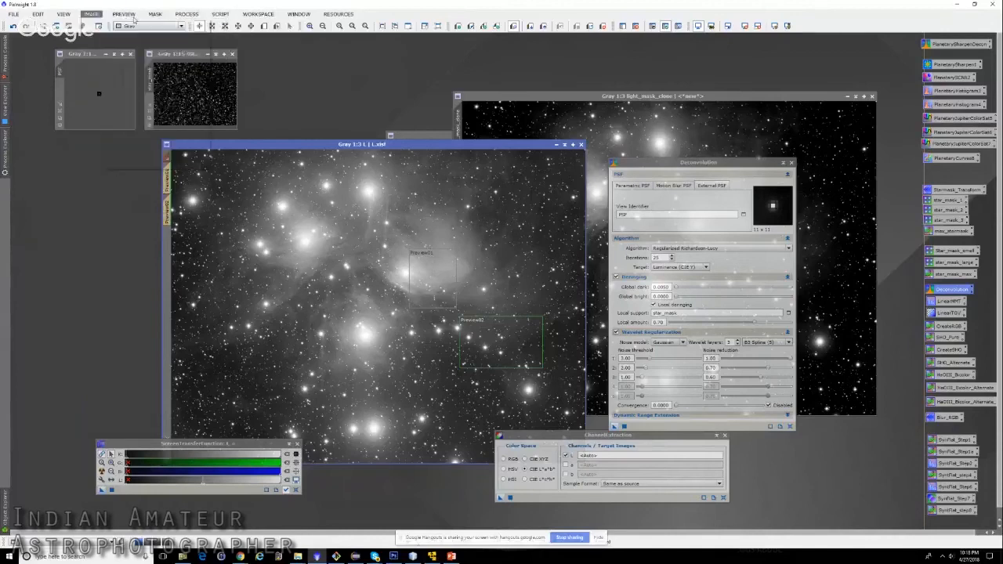
mouse_move(221, 190)
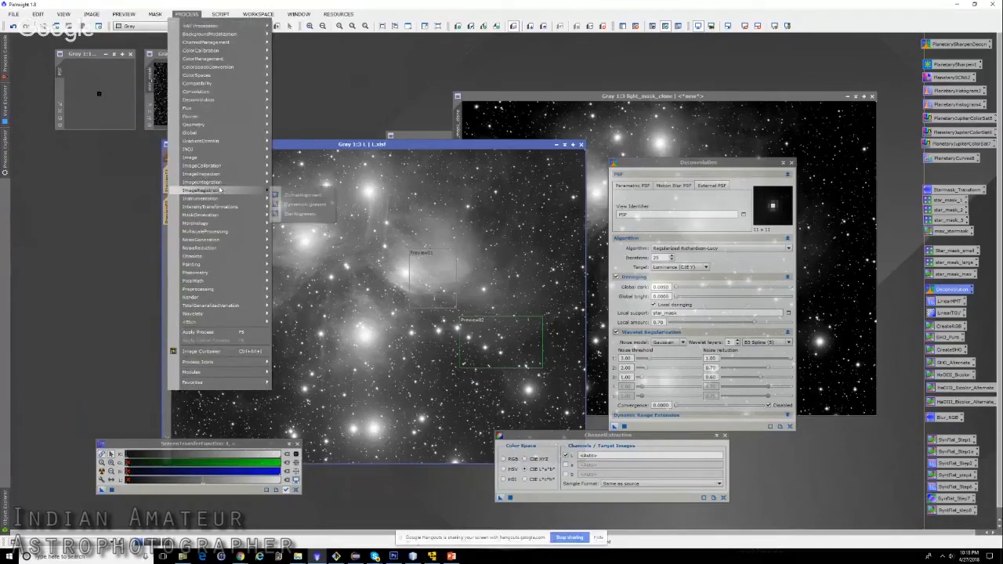
mouse_move(227, 248)
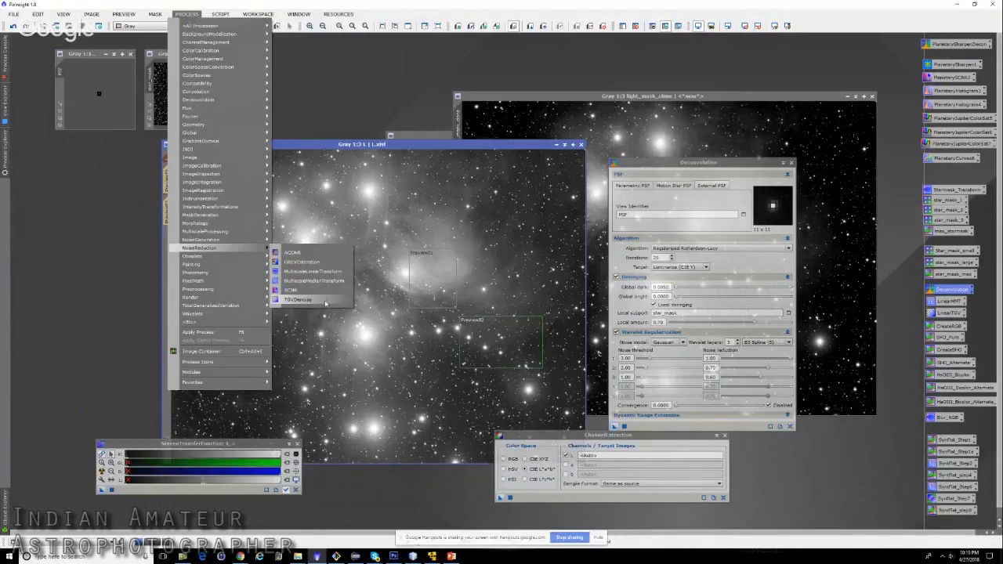
click(493, 145)
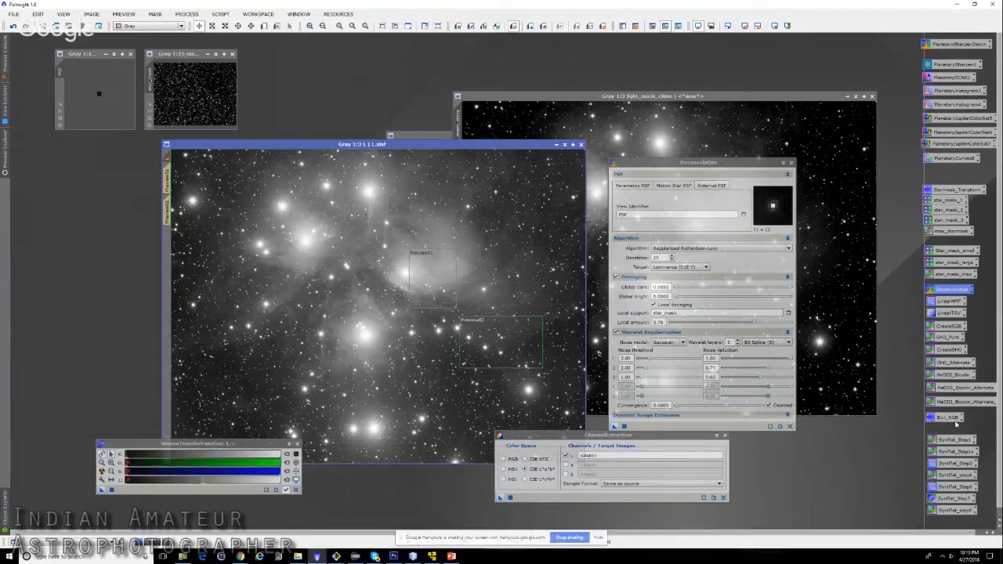
double_click(946, 313)
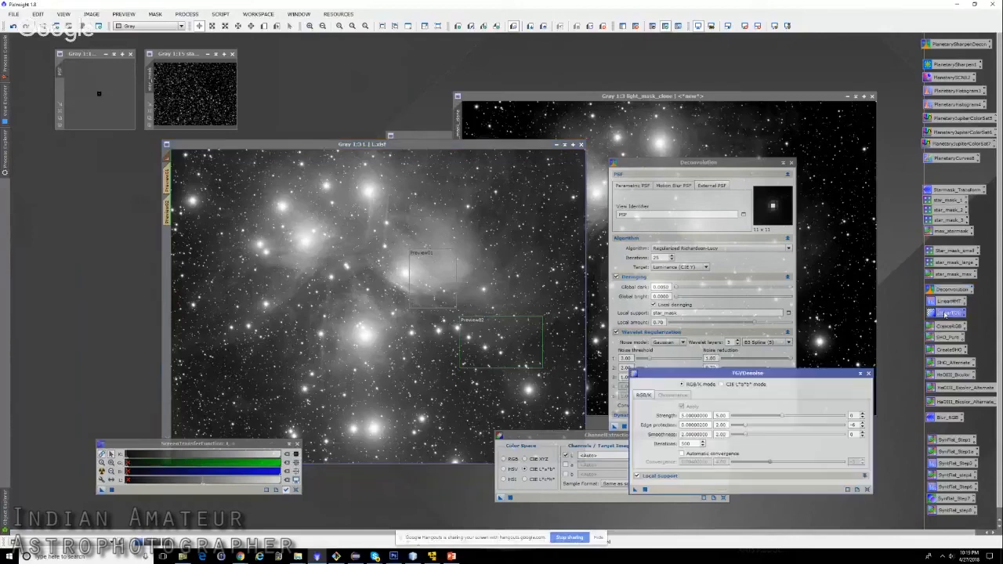
drag(752, 374, 730, 168)
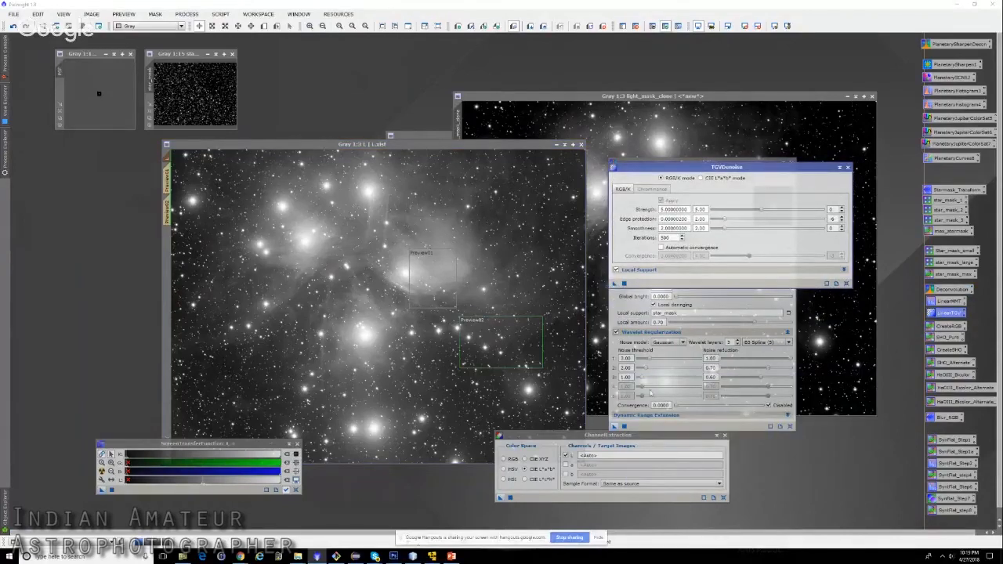
- Show Preview02 of L at 3:1 and expand TGVDenoise's local support settings, keeping light_mask as the support image
click(221, 173)
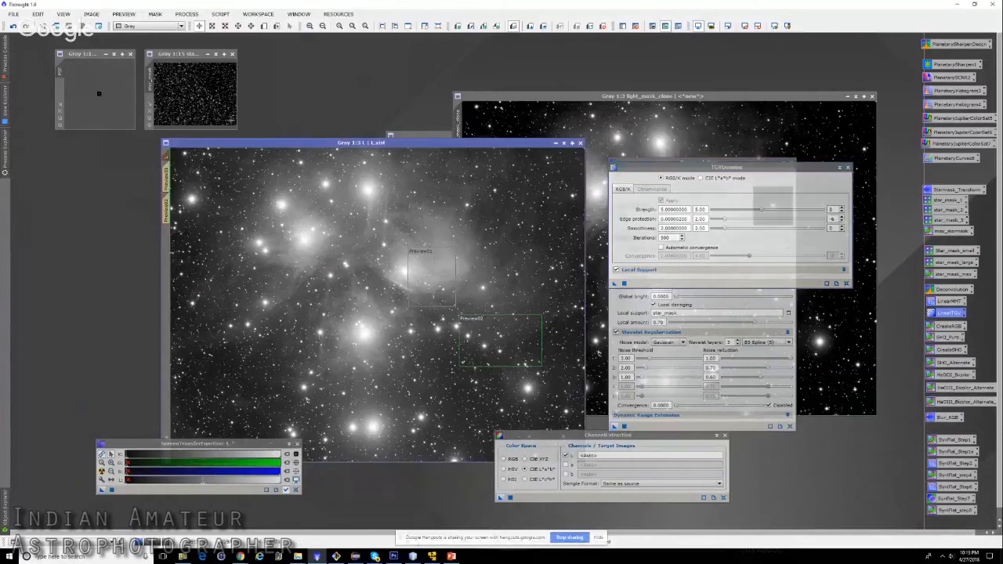
click(155, 14)
click(165, 208)
key(ctrl+plus)
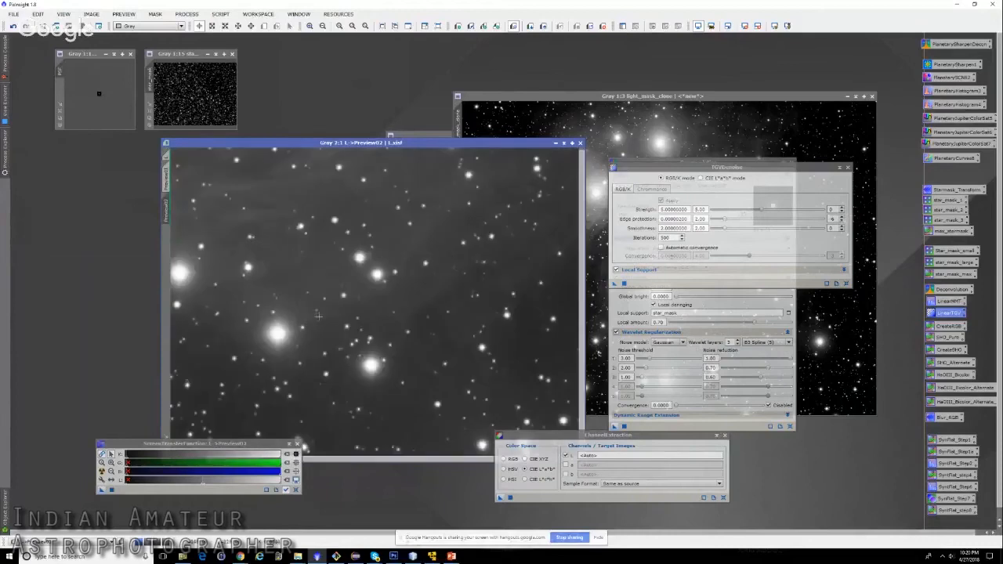
key(ctrl+plus)
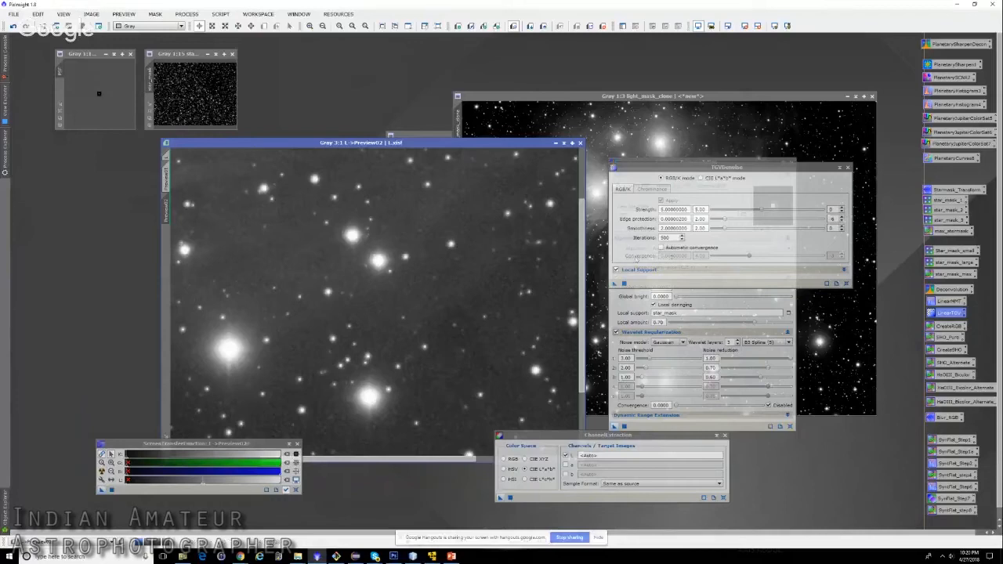
click(647, 271)
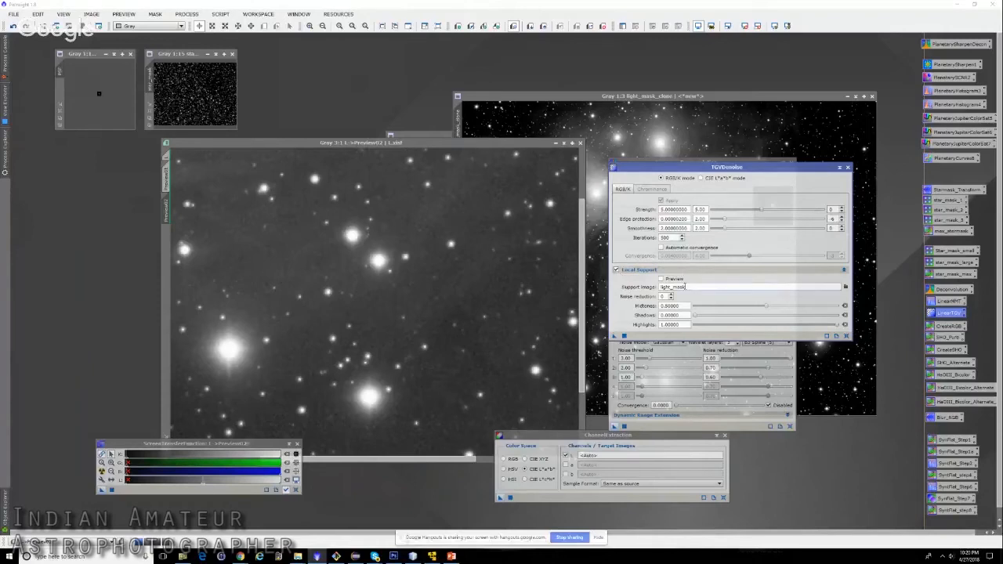
double_click(686, 288)
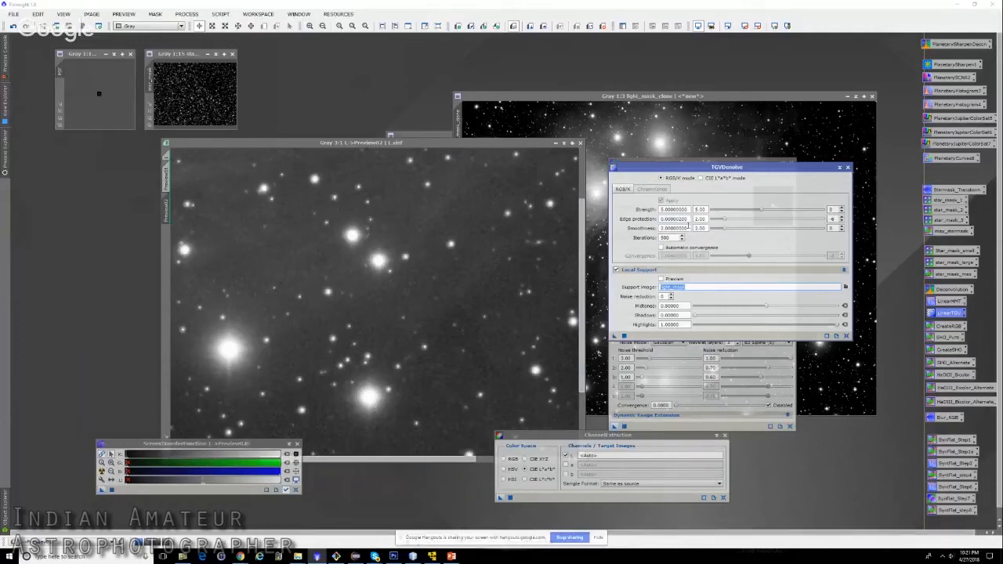
- Try TGVDenoise on Preview02 with edge protection 9.05 (exponent -6) and inspect the background and faint stars
drag(723, 222, 811, 223)
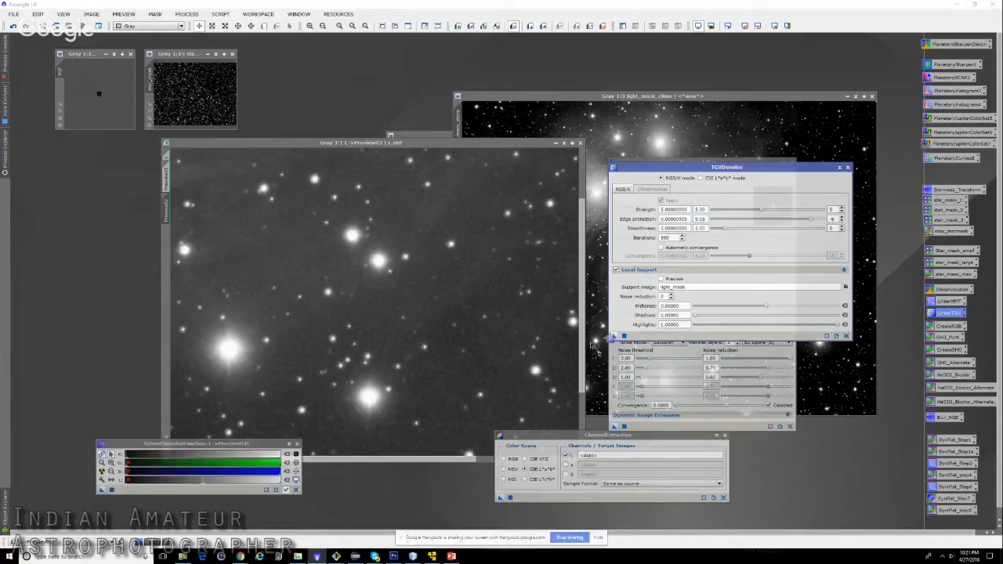
drag(417, 350, 420, 350)
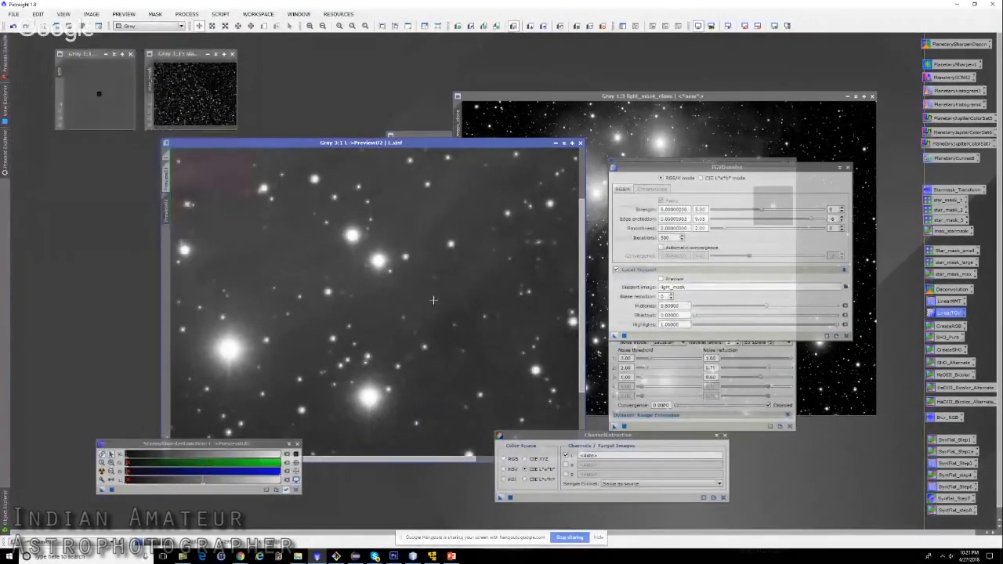
scroll(436, 311, up, 1)
scroll(436, 311, up, 1)
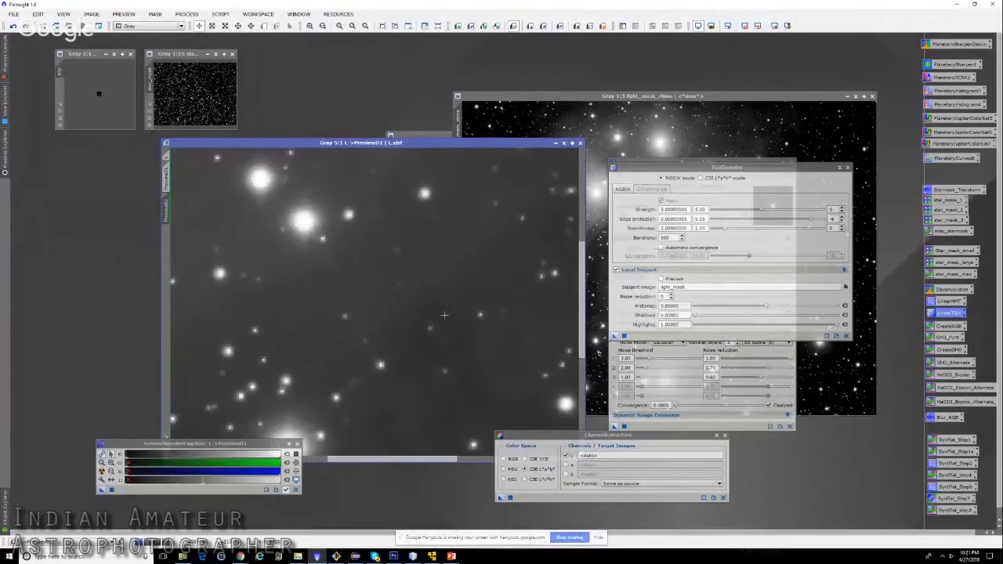
scroll(443, 315, down, 1)
scroll(444, 320, down, 3)
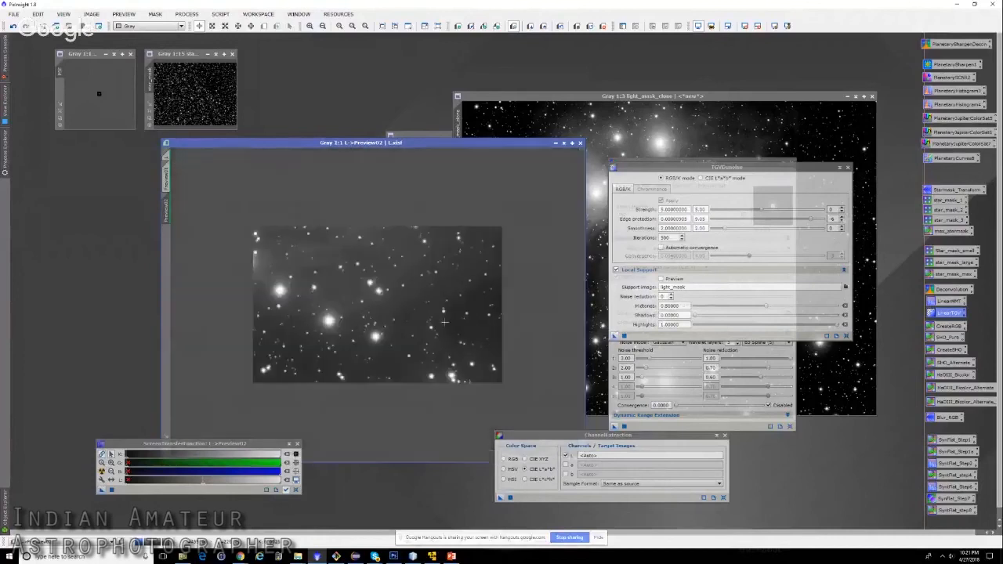
scroll(444, 317, up, 2)
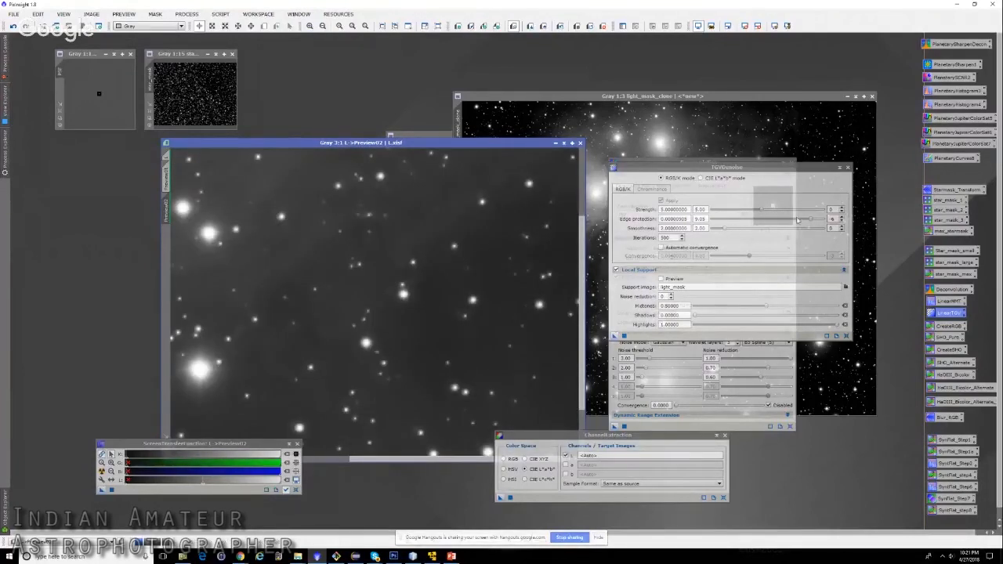
- Set TGVDenoise edge protection to 2.30 (exponent -6), apply it to Preview02 and inspect the background at up to 5:1
drag(807, 222, 730, 225)
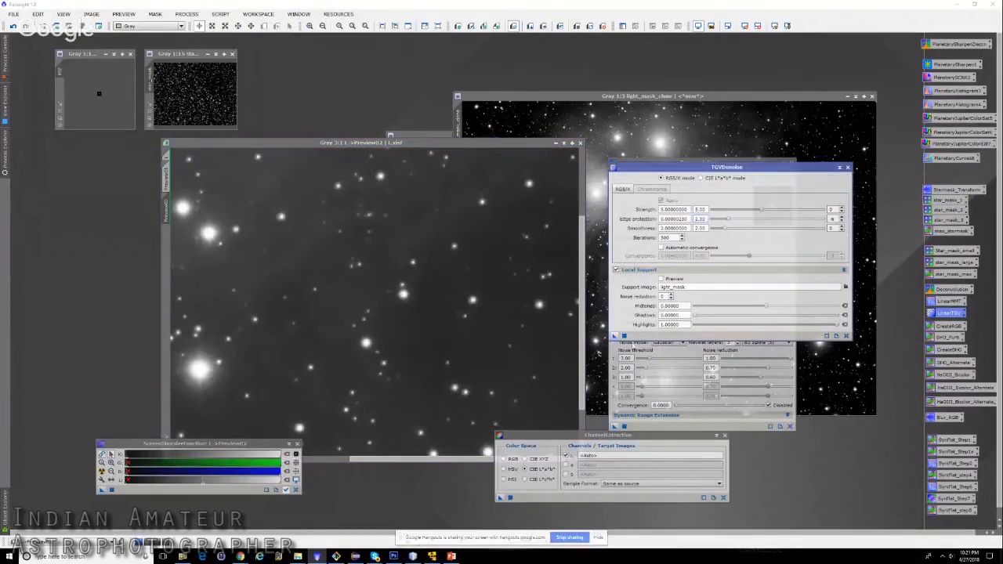
drag(616, 337, 401, 320)
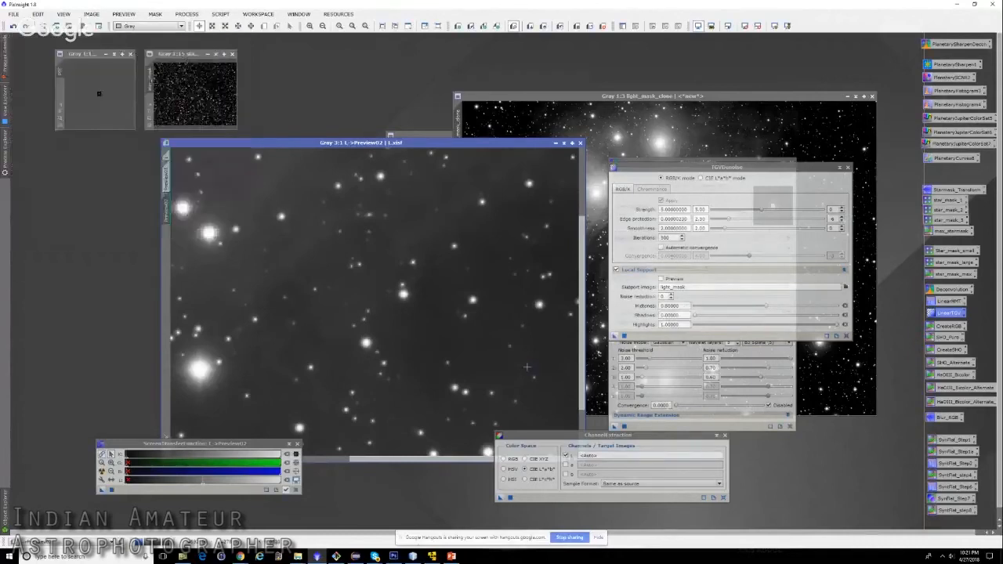
scroll(397, 265, down, 1)
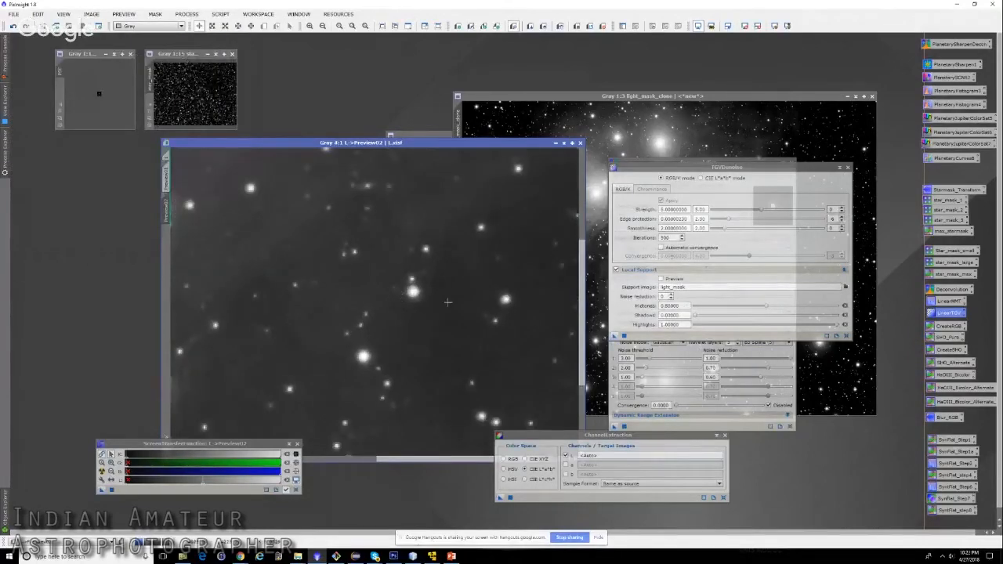
scroll(447, 303, down, 1)
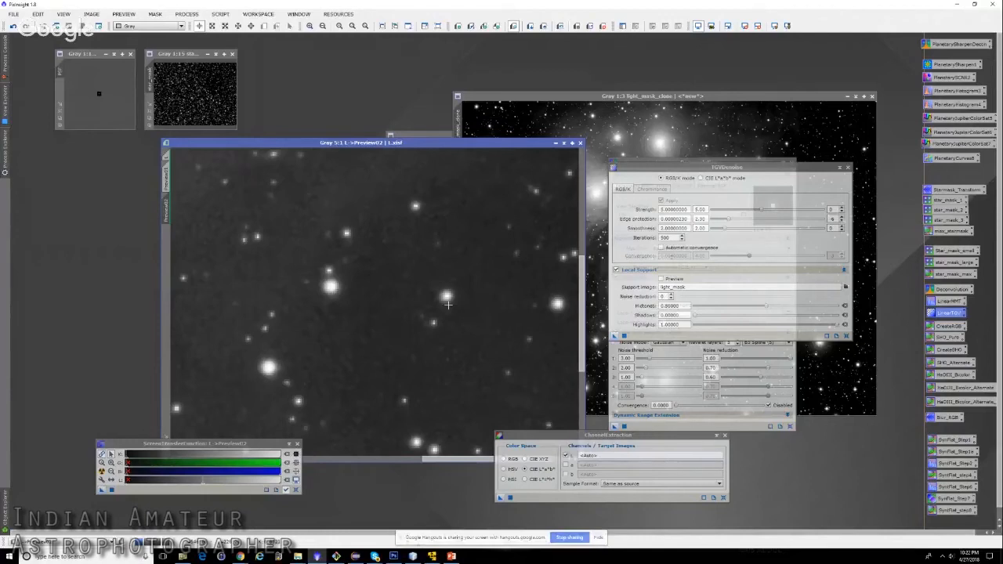
scroll(419, 301, down, 6)
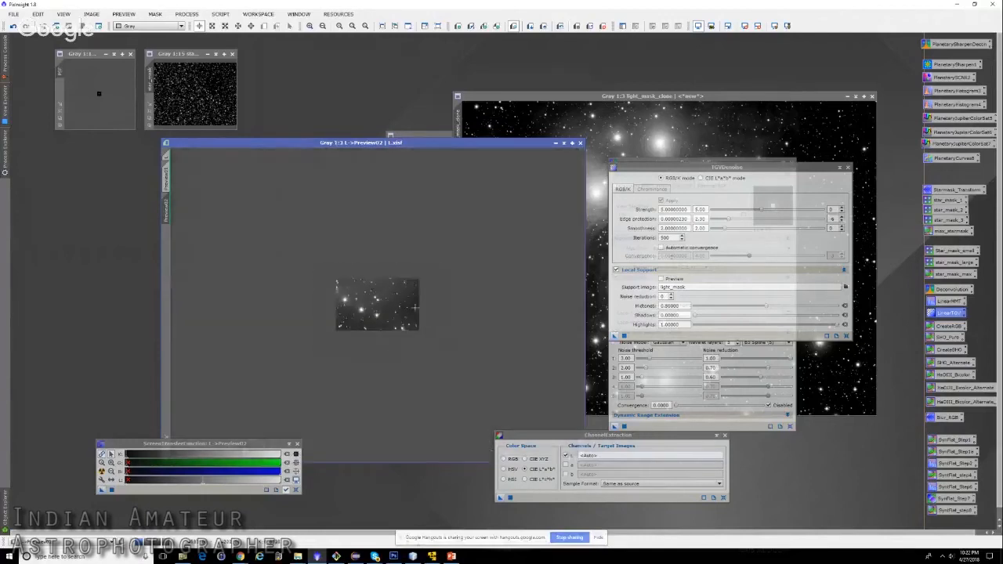
scroll(414, 316, up, 1)
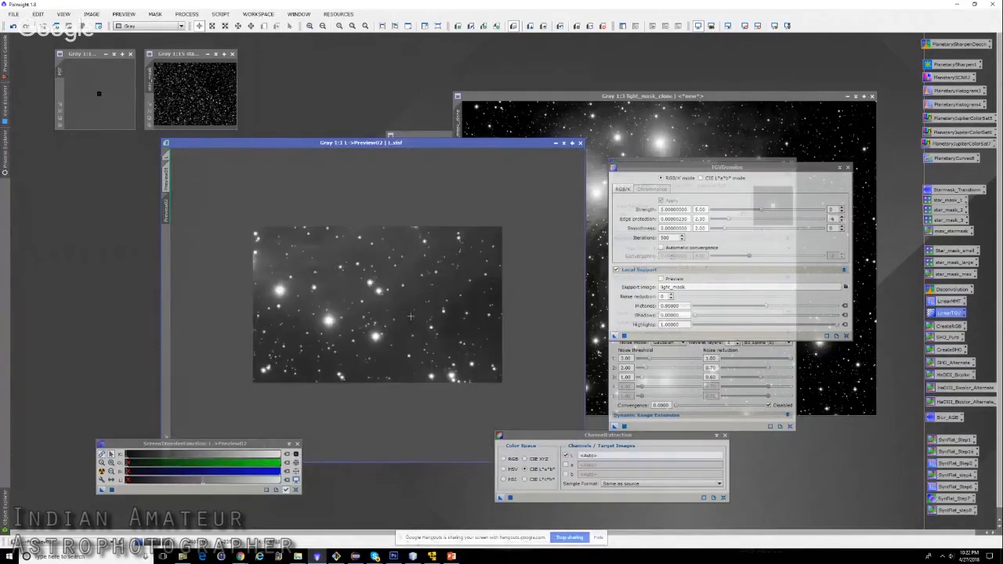
- Return to the full L image and open the saved LinearMMT settings for MultiscaleMedianTransform
click(166, 156)
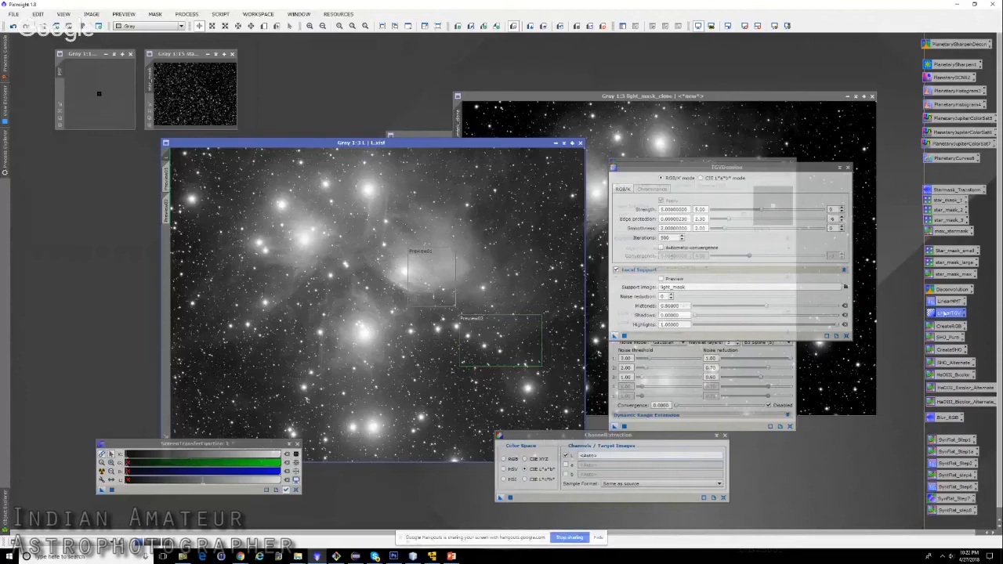
double_click(951, 302)
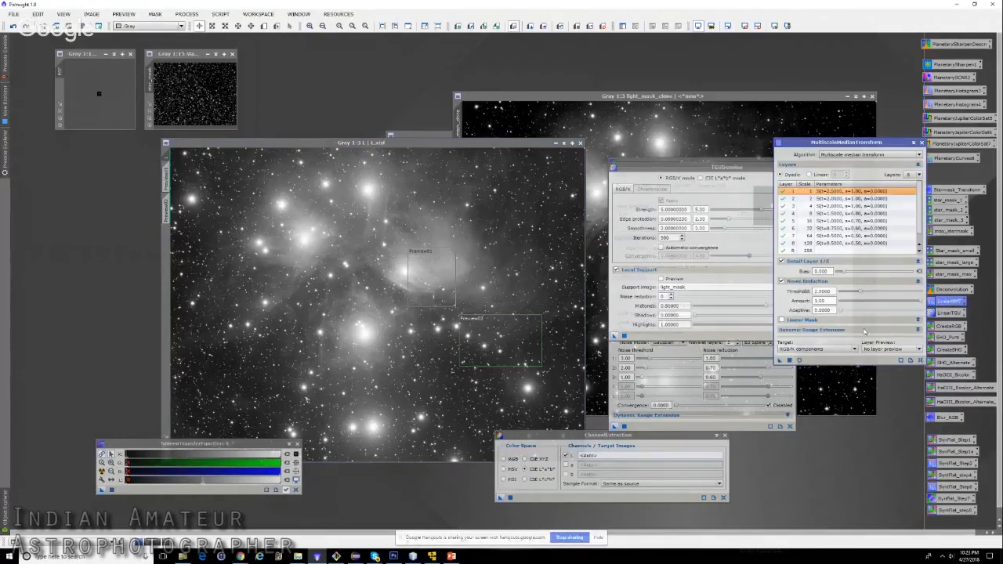
mouse_move(865, 332)
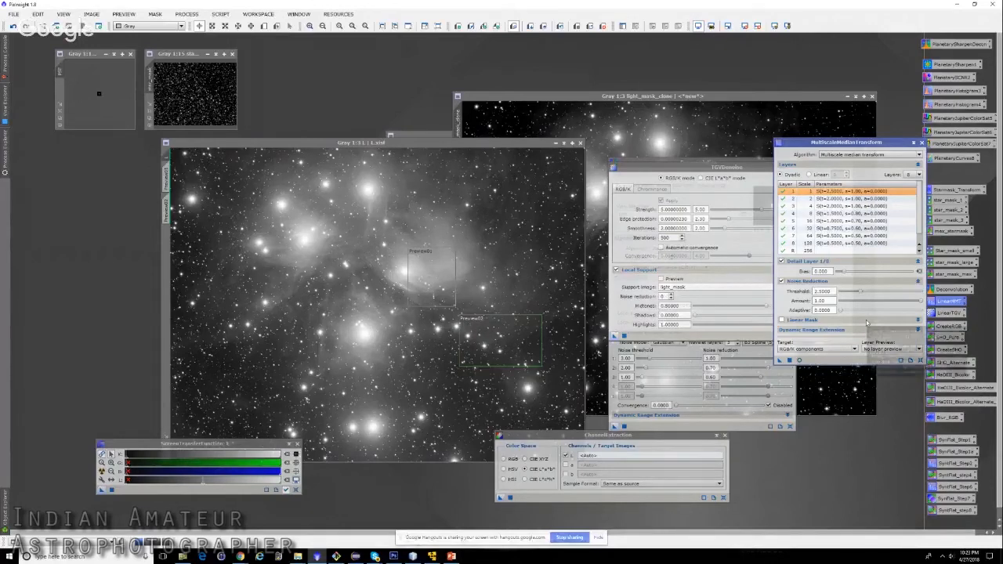
- Dismiss MultiscaleMedianTransform, apply TGVDenoise with light_mask as local support to the L image, and inspect its nebula detail
mouse_move(867, 324)
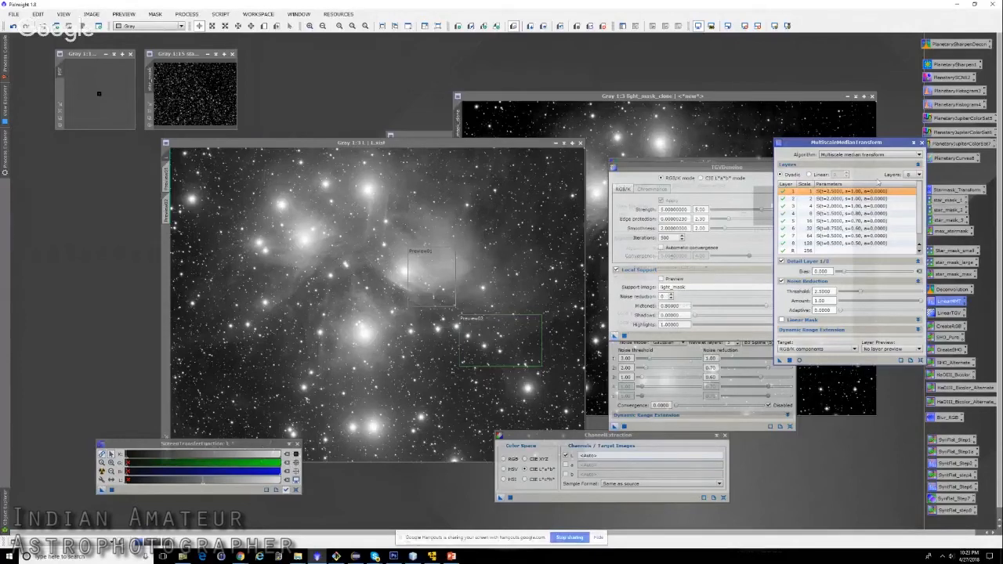
click(914, 143)
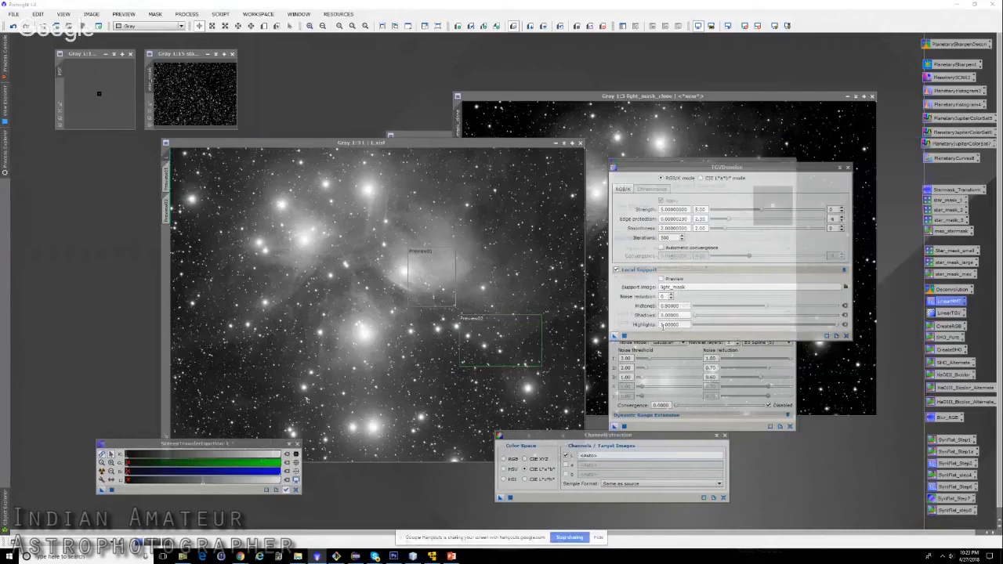
drag(615, 337, 396, 335)
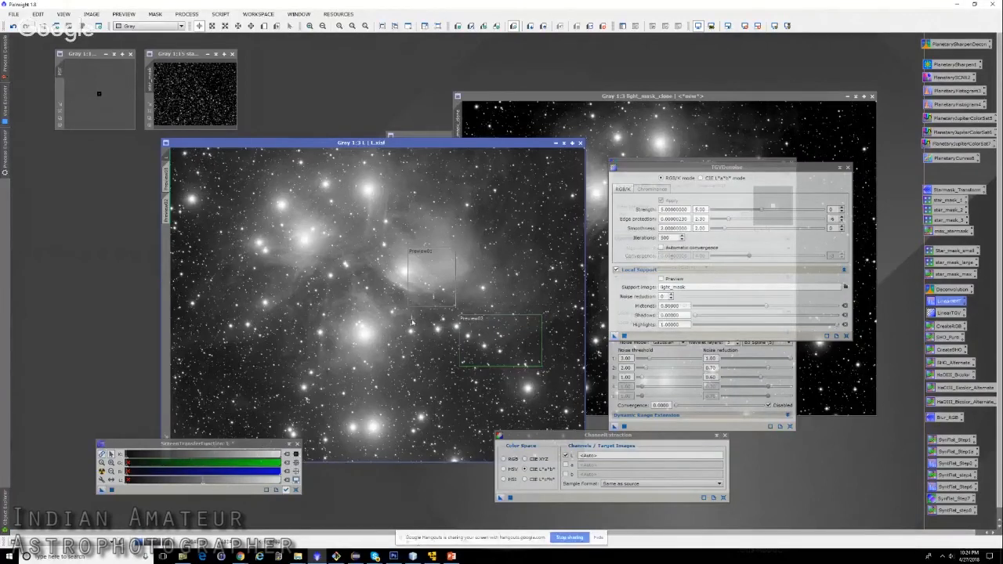
scroll(412, 324, up, 1)
scroll(376, 323, down, 1)
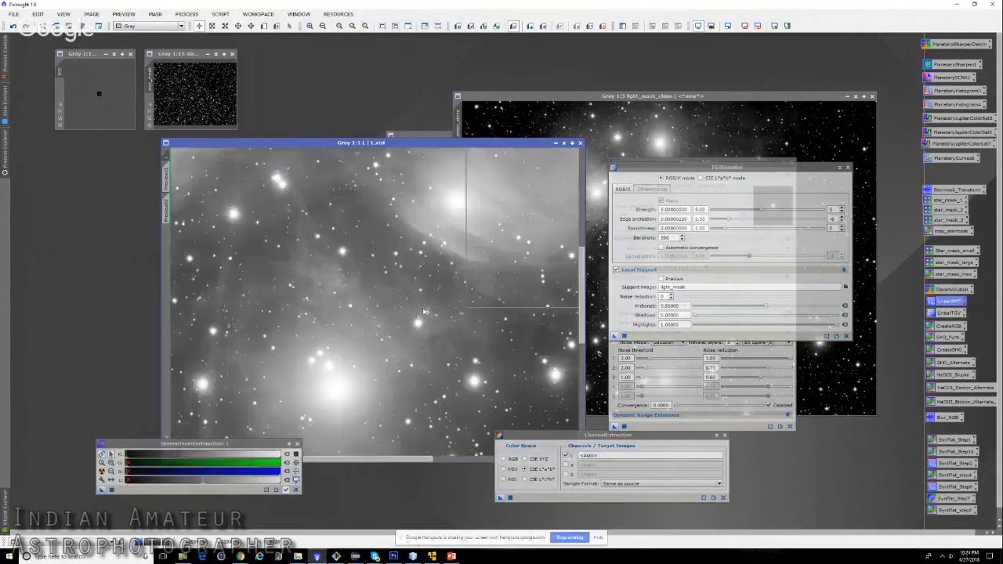
scroll(365, 309, down, 1)
scroll(367, 309, down, 1)
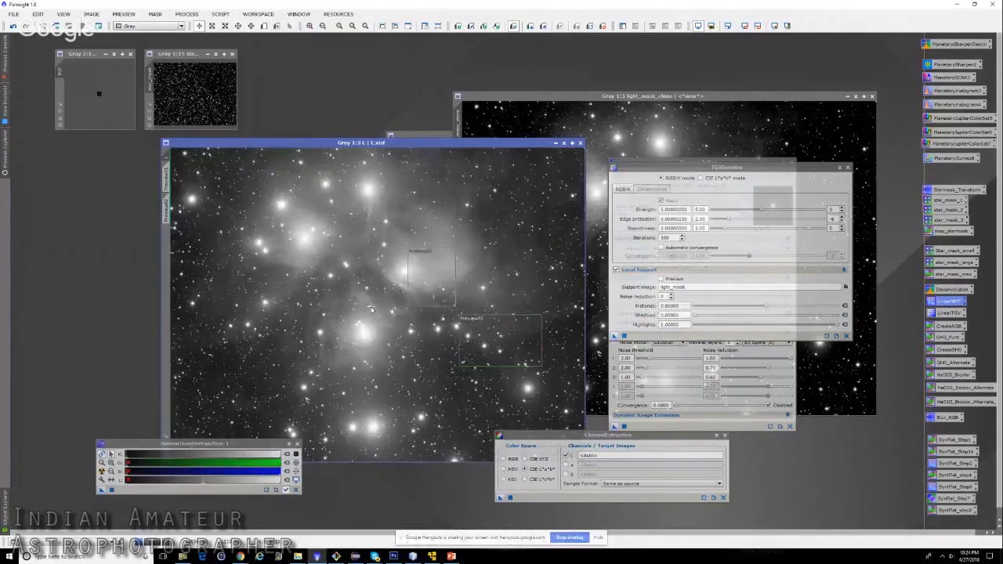
scroll(372, 311, down, 1)
scroll(369, 308, up, 2)
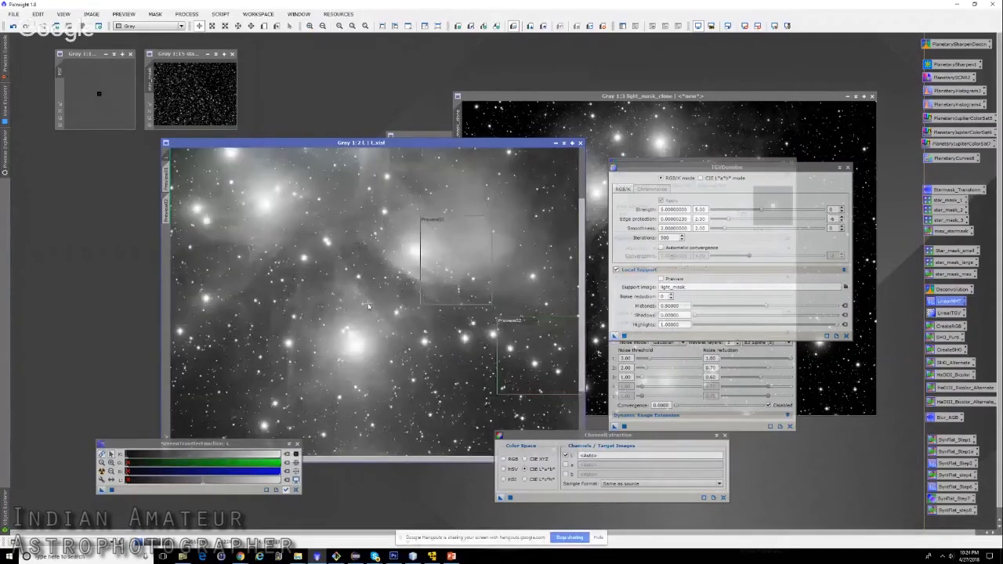
- Reset the screen stretch on the L image to show its unstretched linear data
key(alt+Tab)
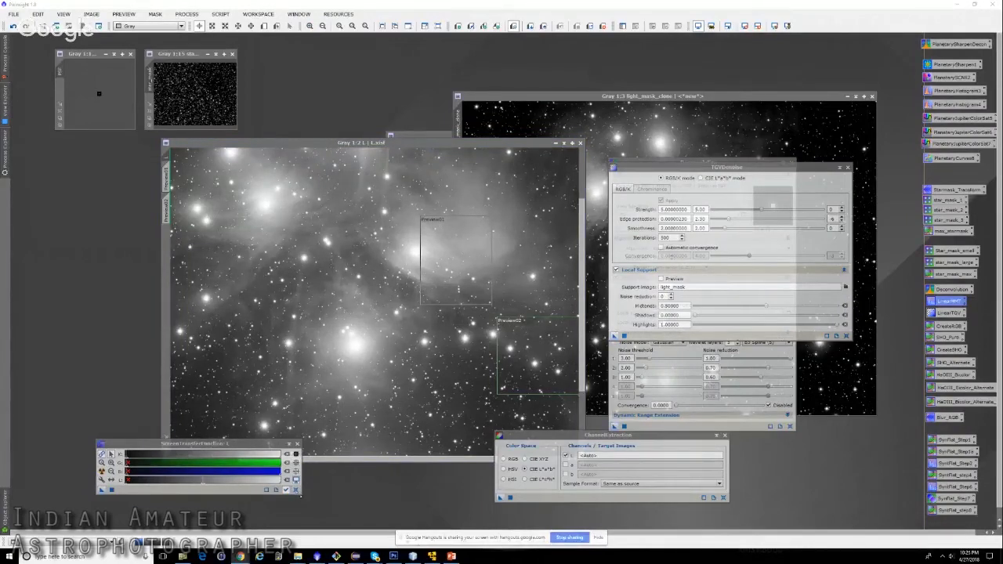
click(295, 490)
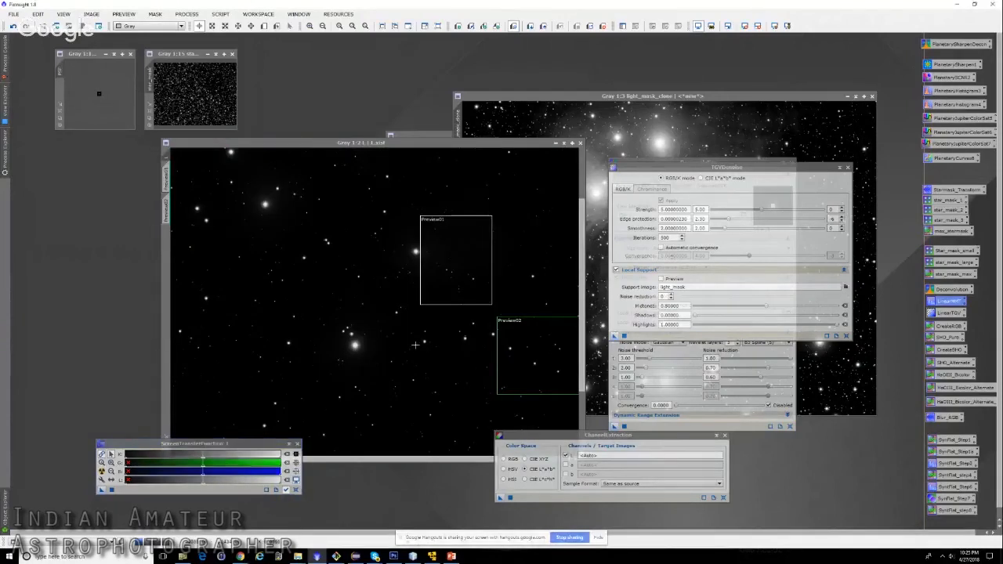
scroll(415, 342, down, 1)
scroll(415, 342, up, 1)
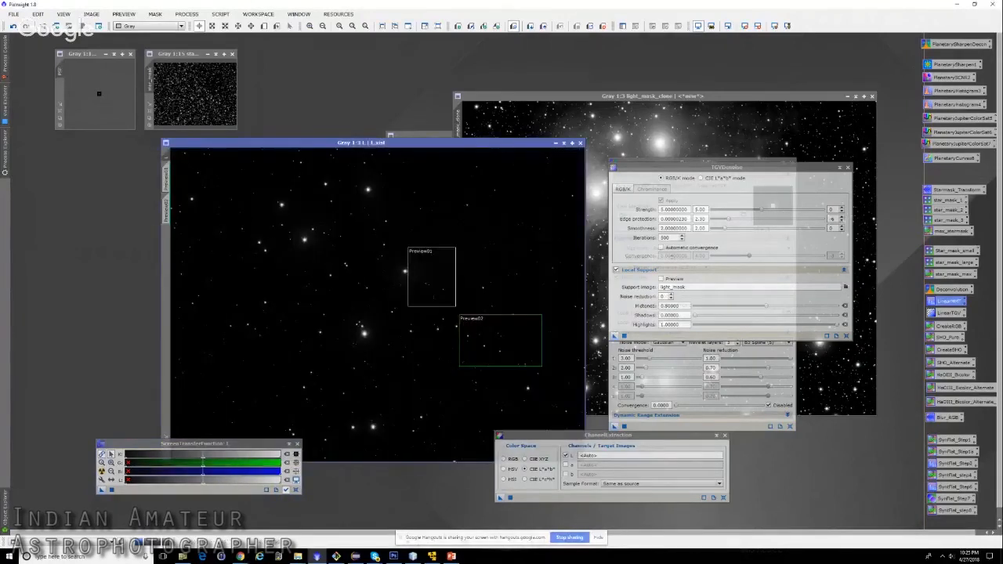
- Open HistogramTransformation for the L image with default parameters and a real-time preview, keeping the dialog clear of the preview
click(4, 168)
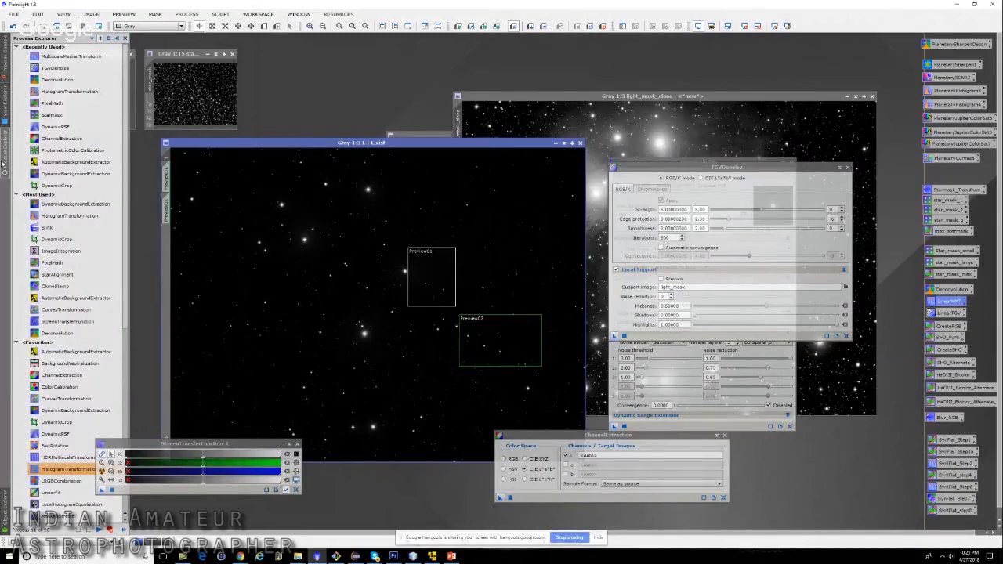
click(4, 124)
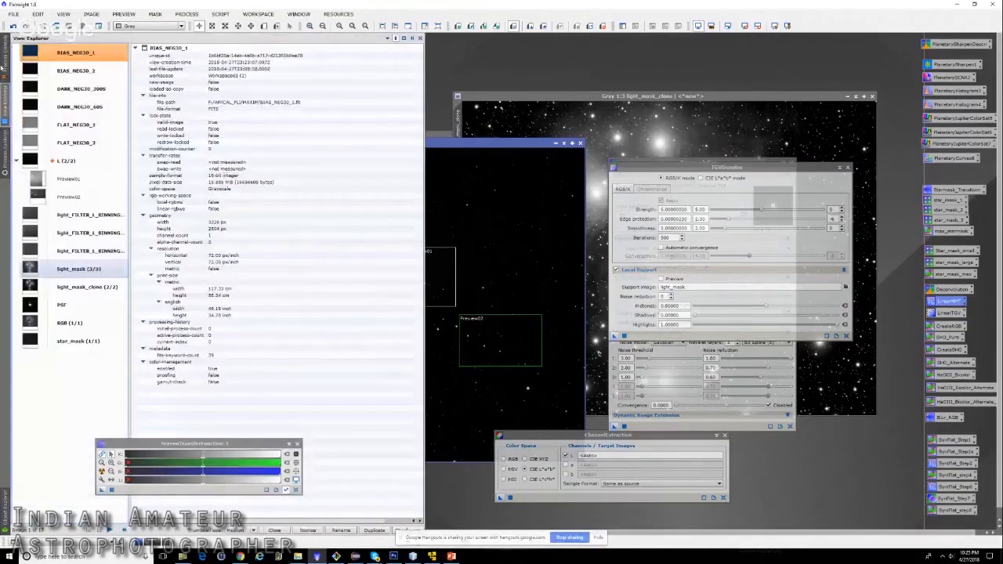
mouse_move(4, 153)
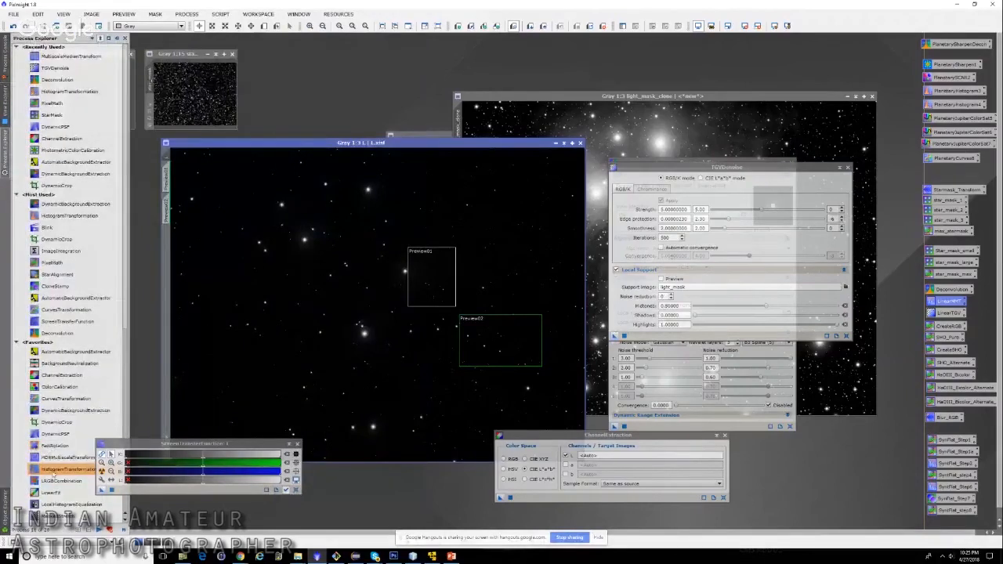
double_click(53, 470)
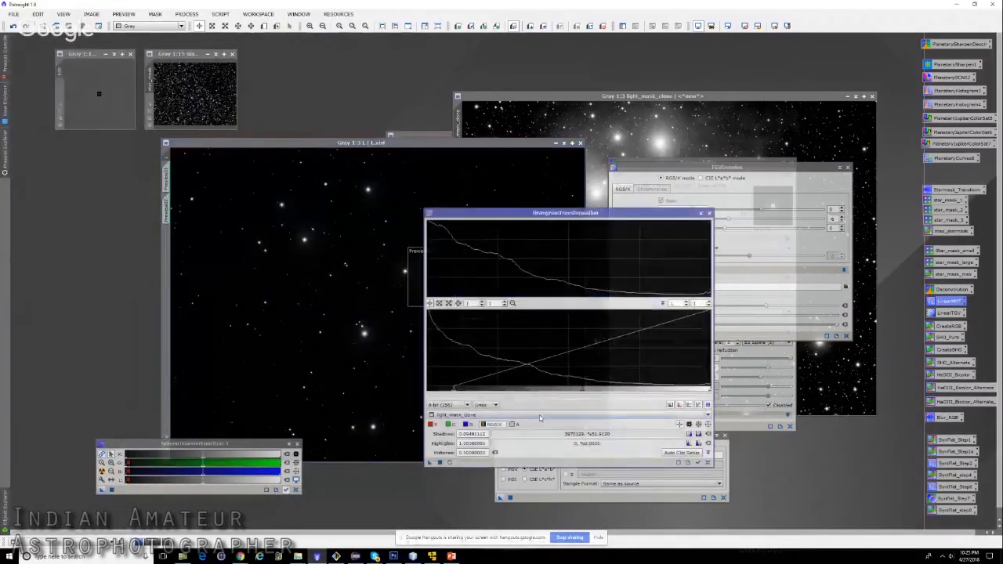
click(539, 416)
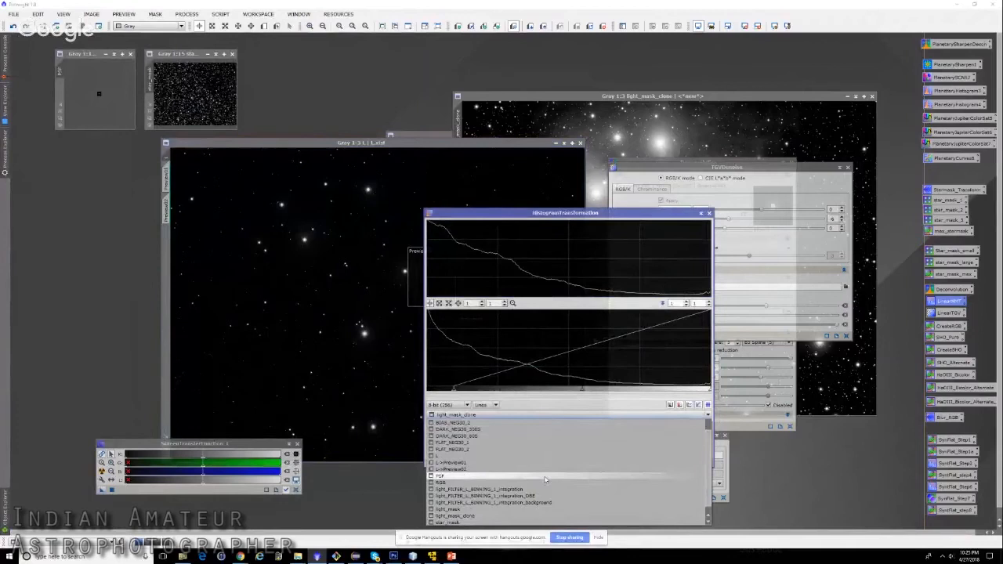
click(549, 455)
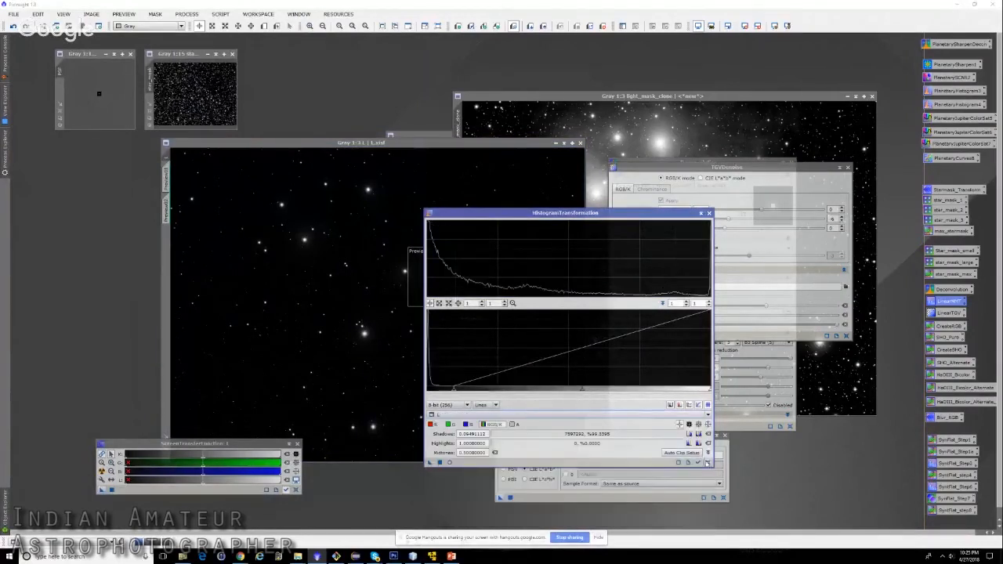
click(449, 462)
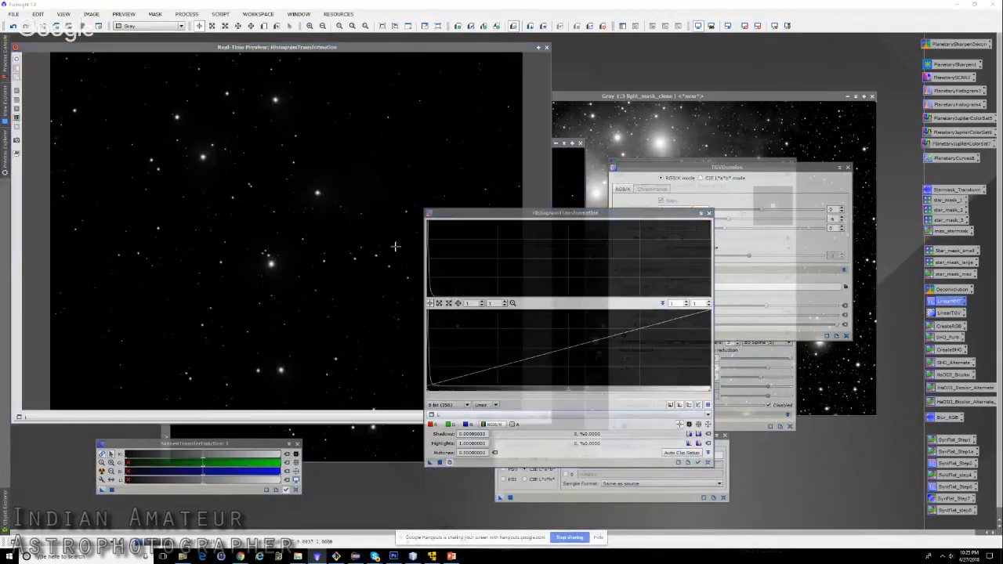
drag(516, 213, 655, 214)
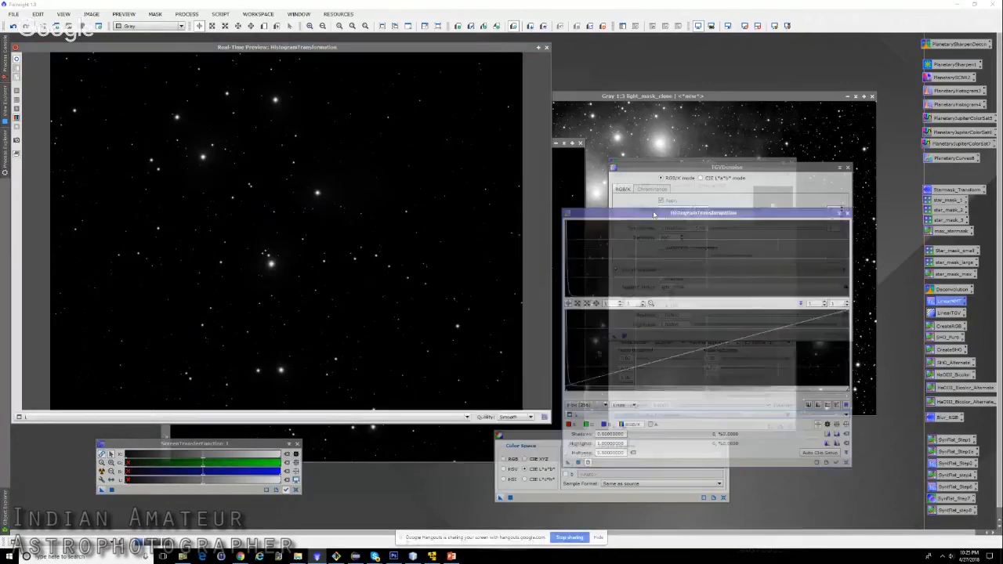
click(127, 16)
click(186, 14)
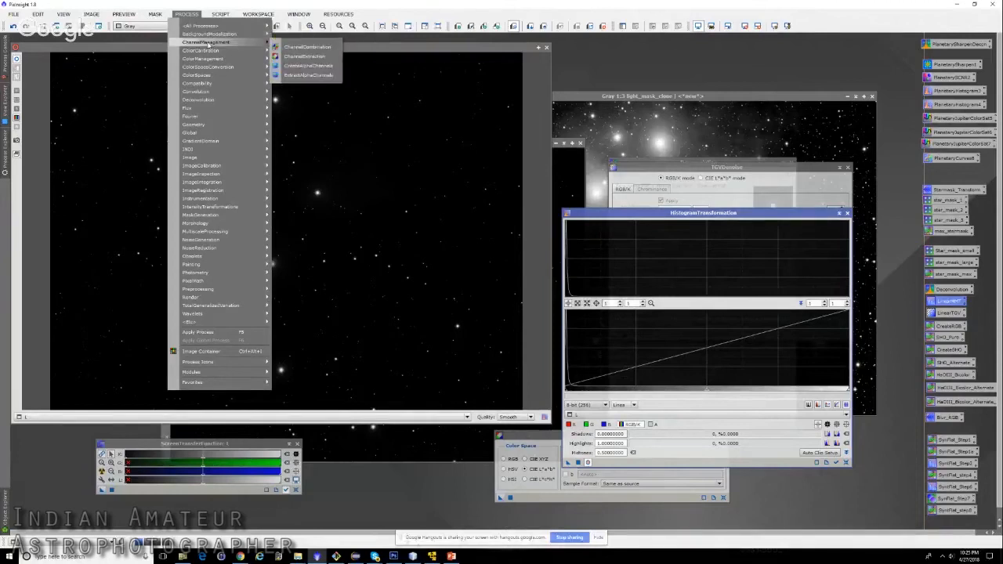
mouse_move(209, 53)
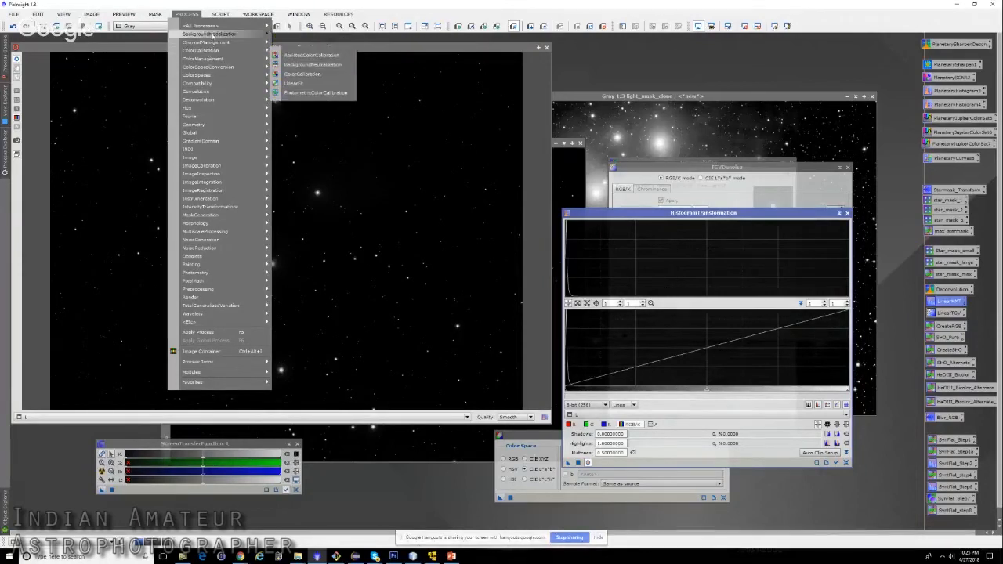
mouse_move(204, 26)
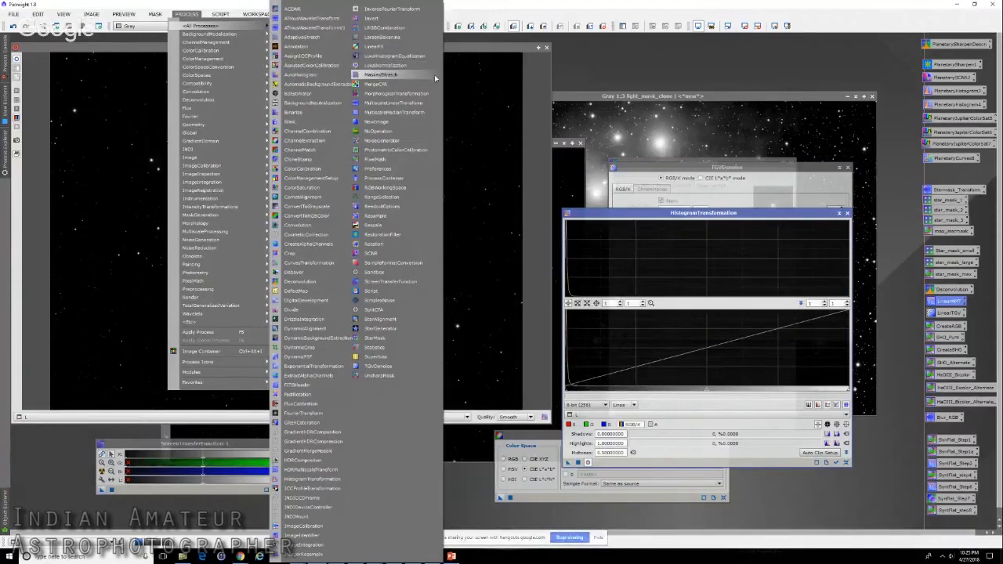
click(459, 51)
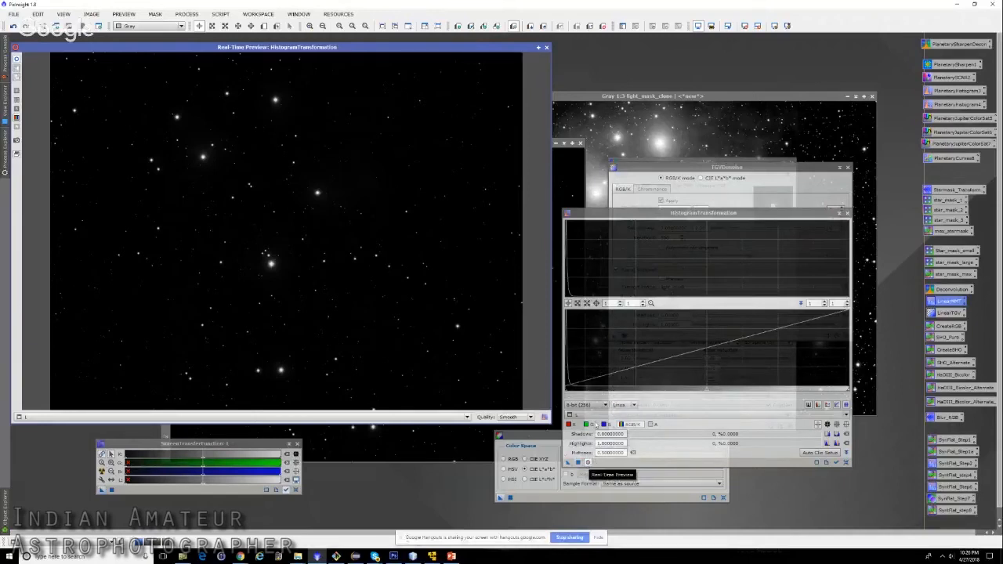
- Enlarge the real-time preview, stretch L with the histogram midtones at about 0.011, and reset the parameters after applying
drag(551, 423, 624, 474)
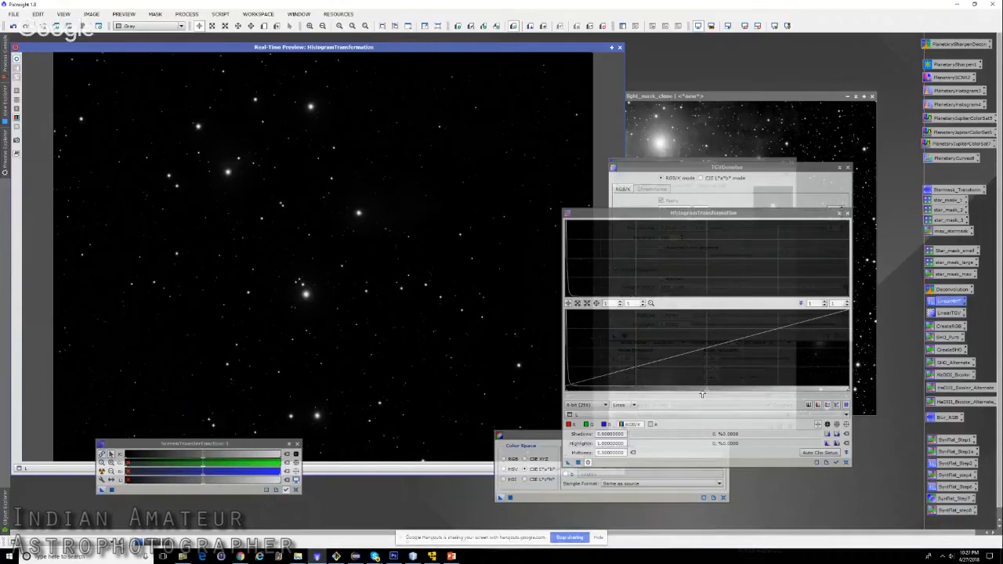
drag(705, 392, 568, 382)
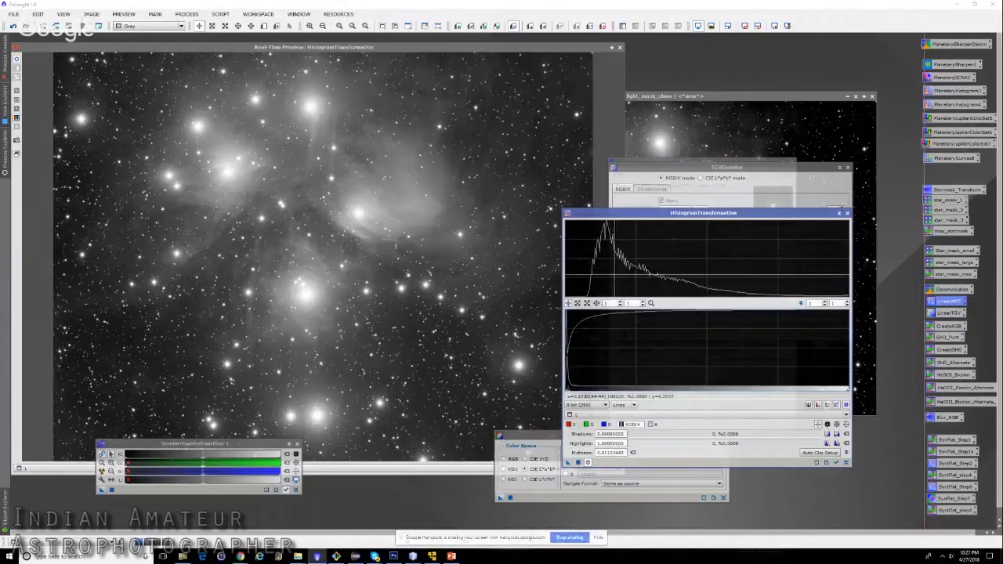
click(579, 463)
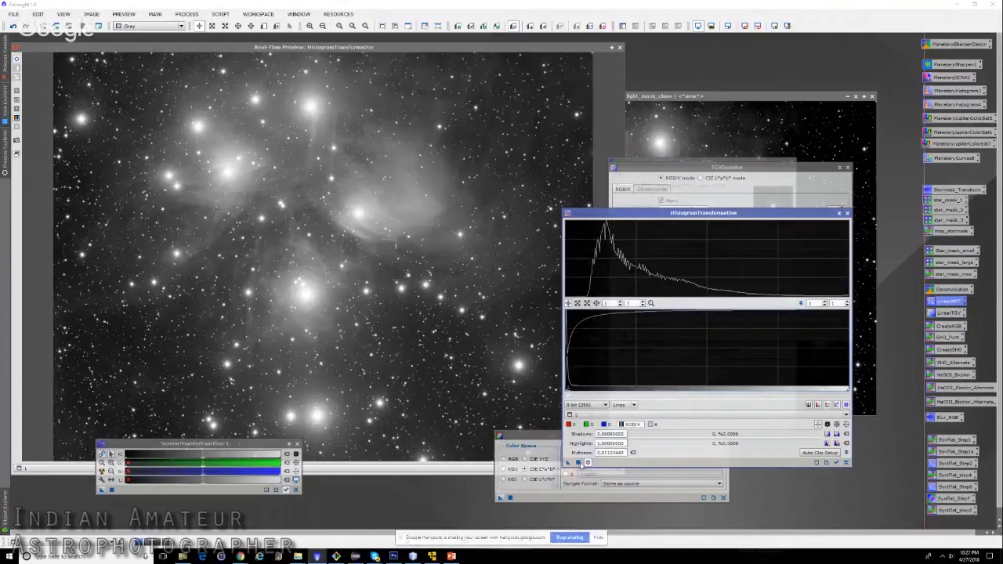
click(846, 464)
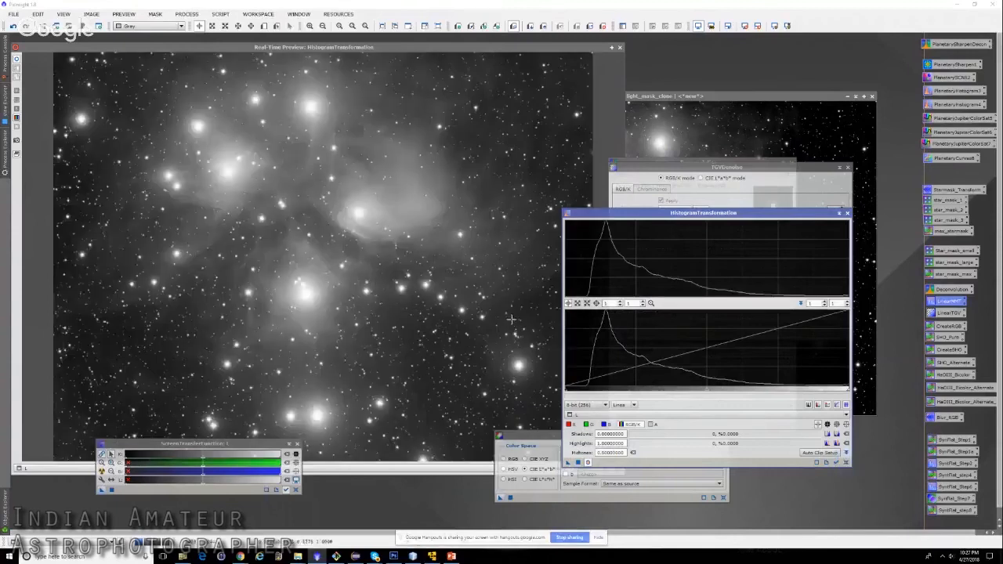
- Raise the histogram shadows point to just before the main peak's rise, apply it to L, and reset the parameters
drag(565, 389, 578, 391)
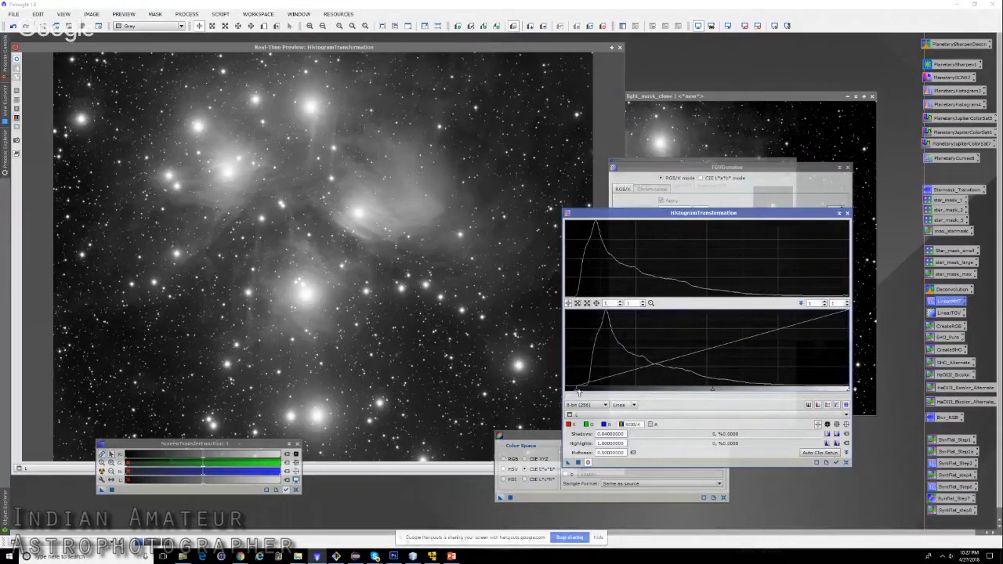
drag(577, 389, 579, 389)
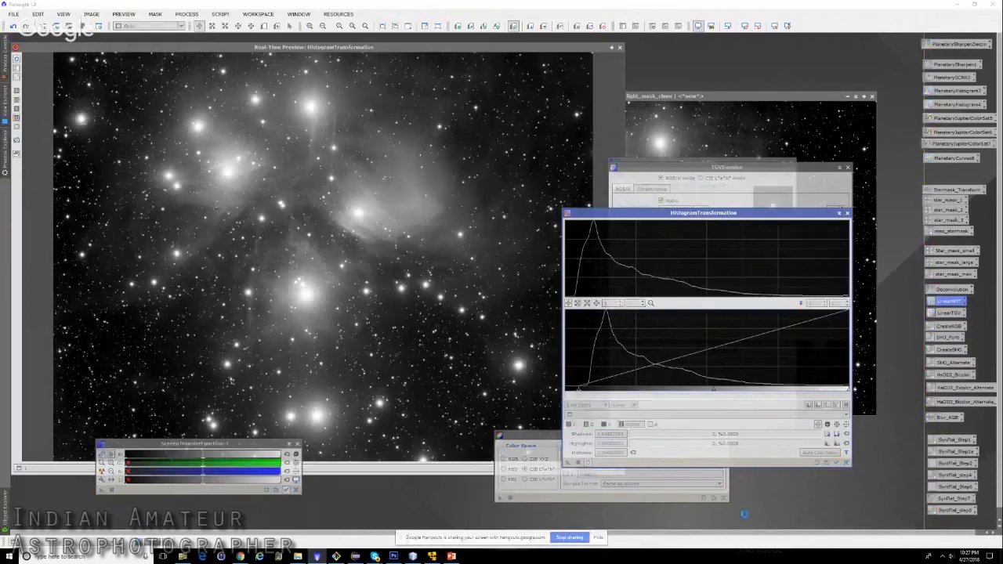
click(846, 462)
- Brighten L by applying a histogram midtones value of about 0.357, and reset the parameters
drag(706, 390, 666, 380)
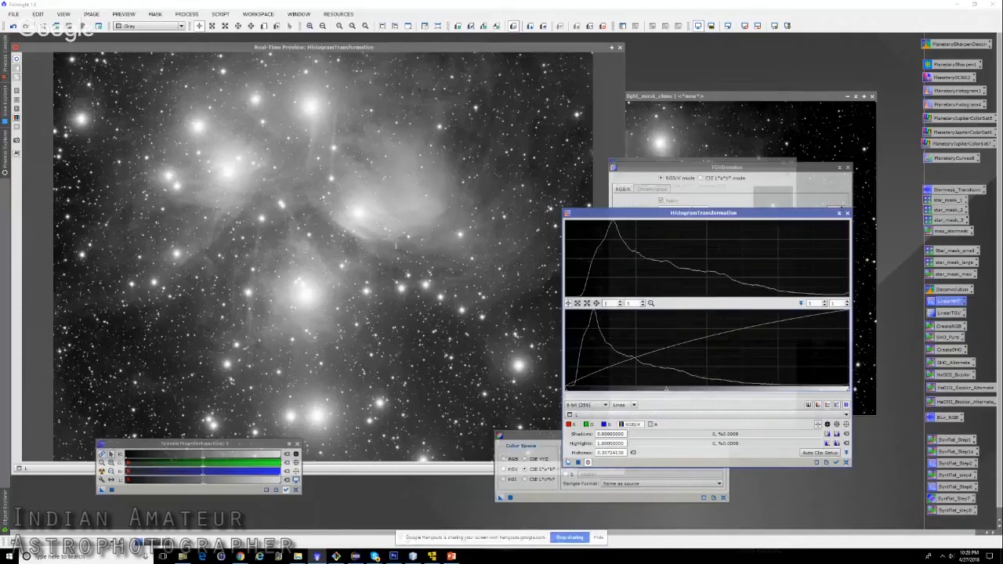
click(578, 463)
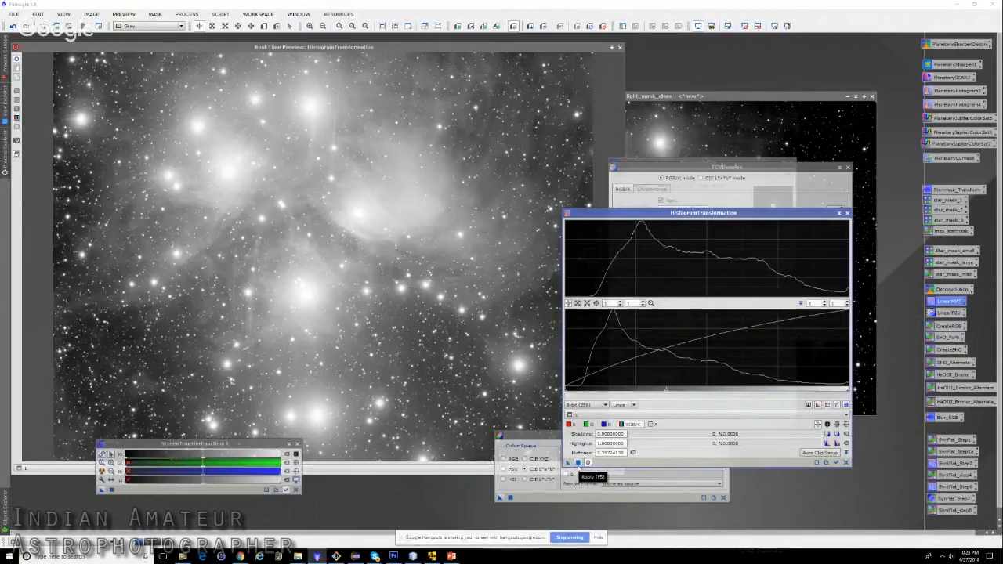
click(846, 462)
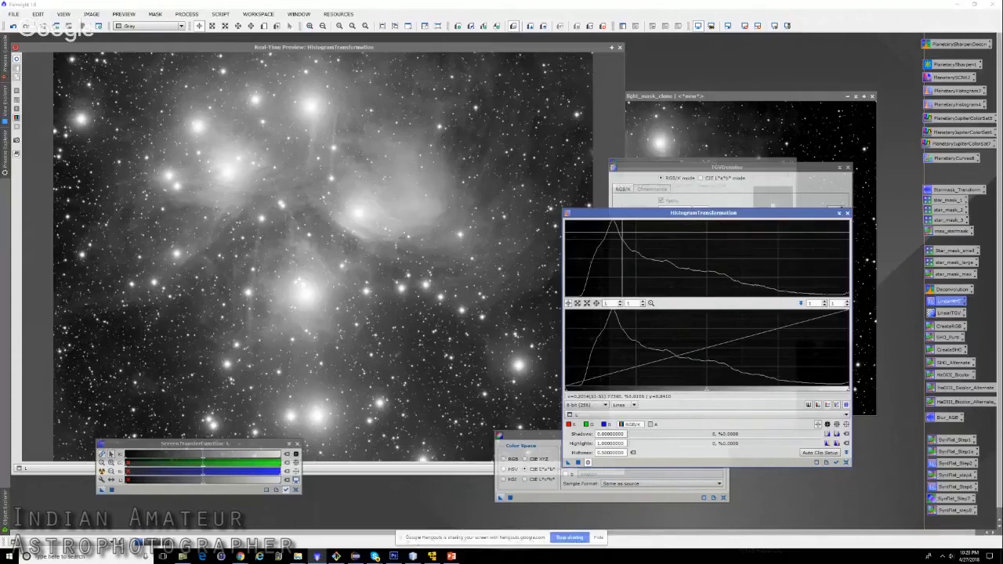
- Close the real-time preview, reposition the L image, and duplicate it as a separate image
click(619, 47)
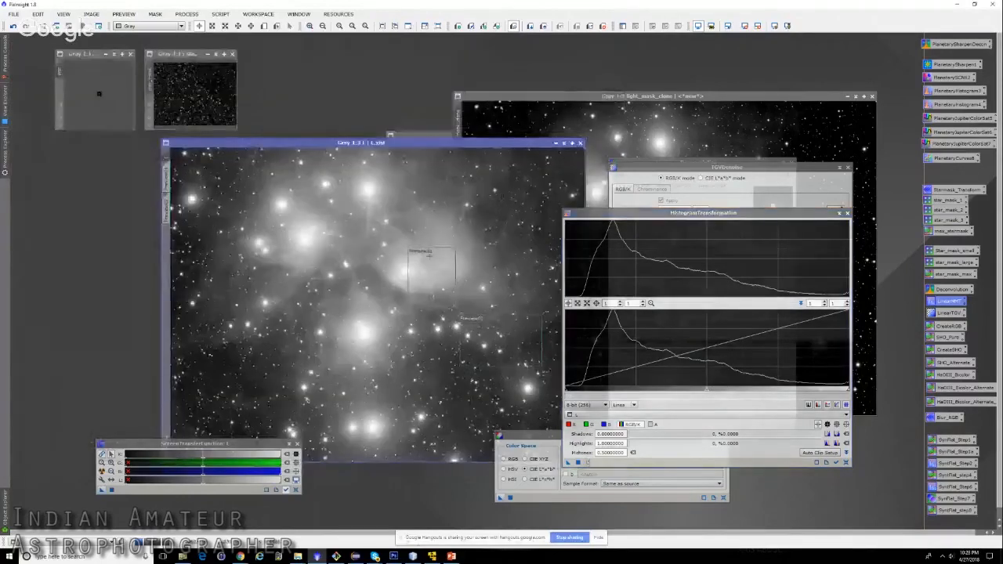
drag(465, 144, 399, 98)
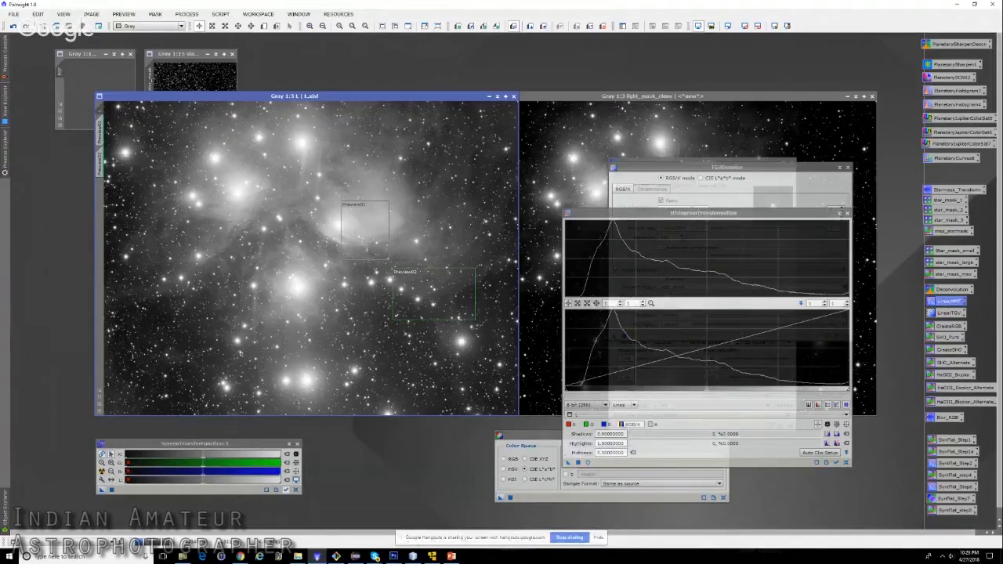
drag(101, 113, 159, 103)
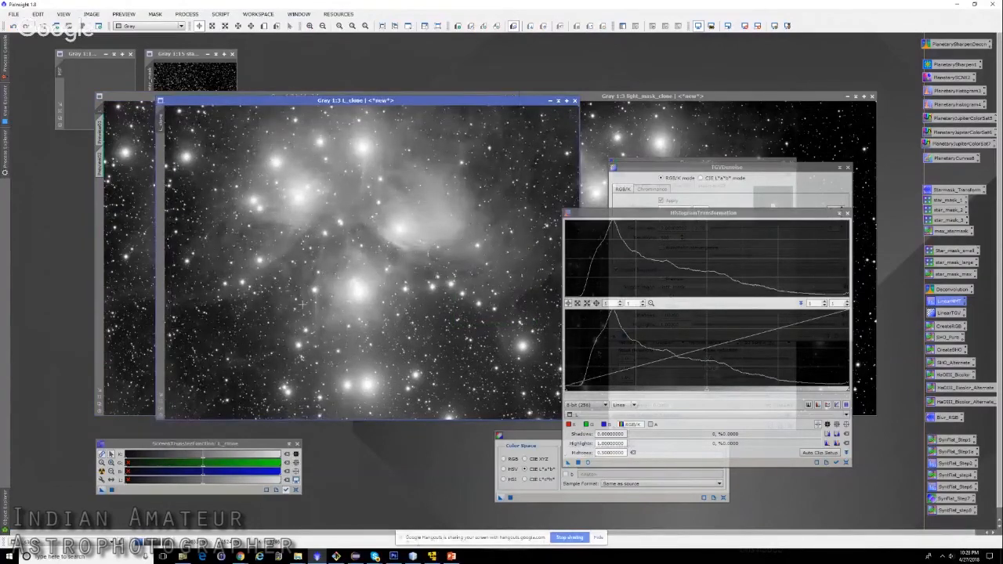
- Apply HDRMultiscaleTransform to L_clone using 6 layers with the lightness mask enabled
click(6, 157)
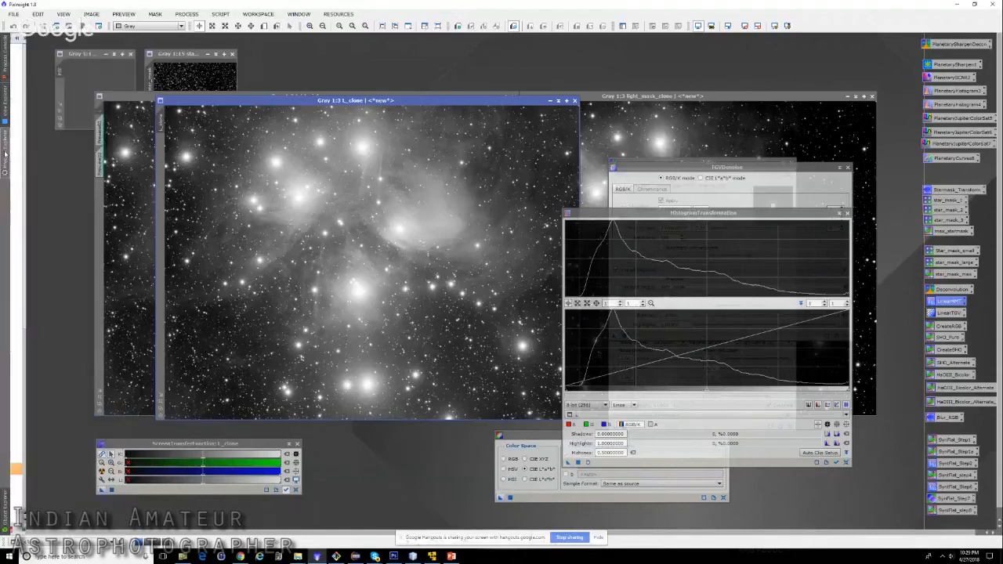
mouse_move(5, 153)
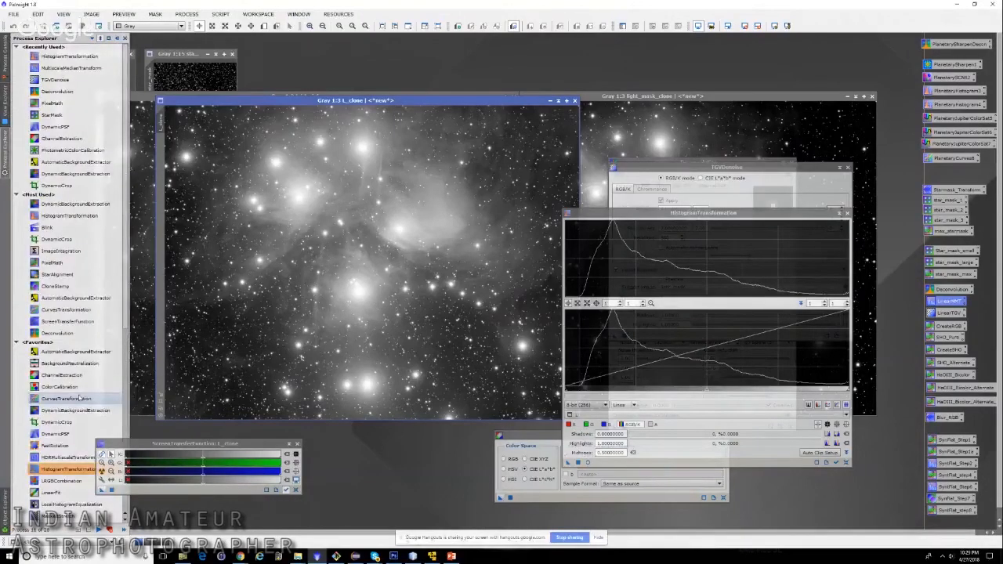
scroll(70, 447, down, 2)
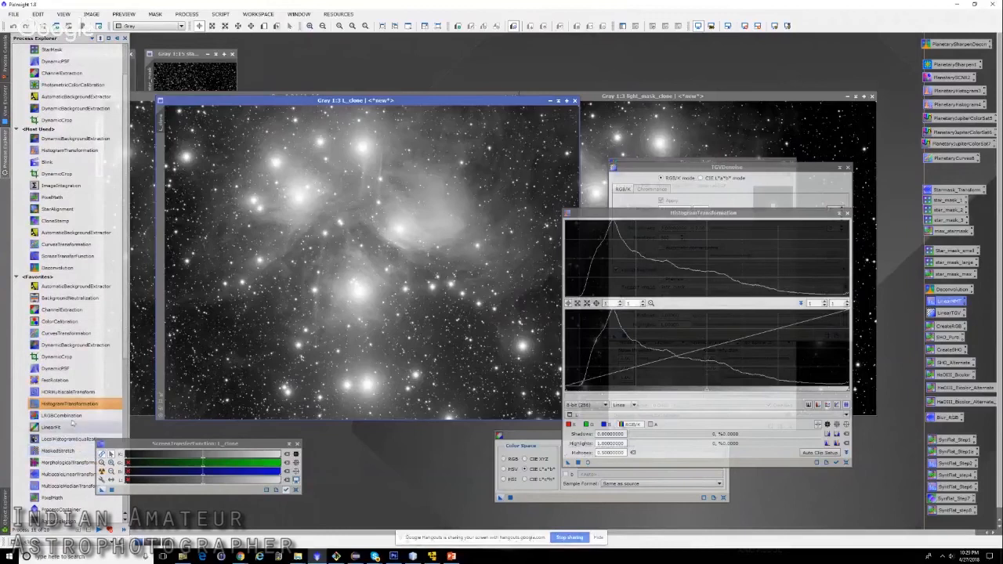
click(79, 393)
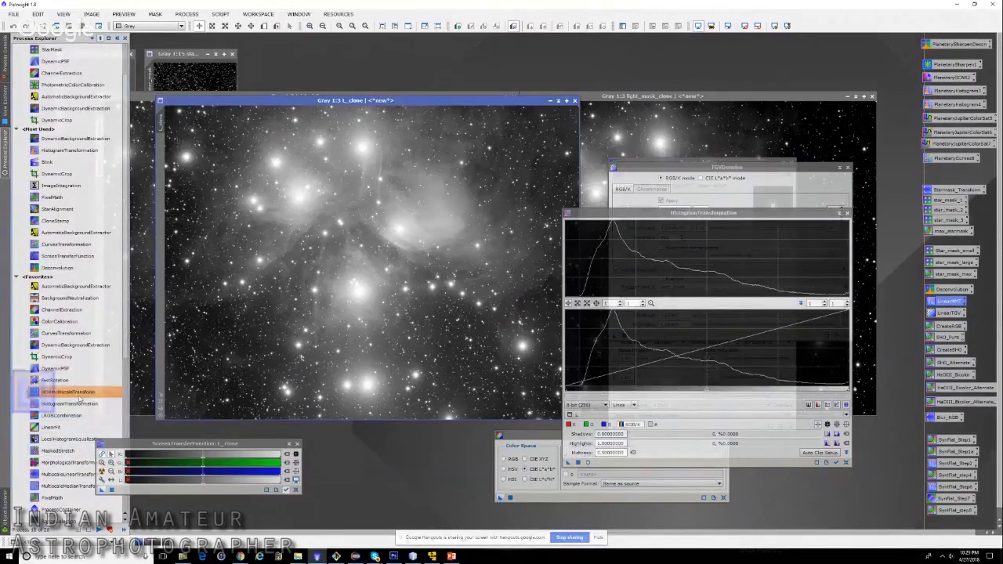
double_click(80, 396)
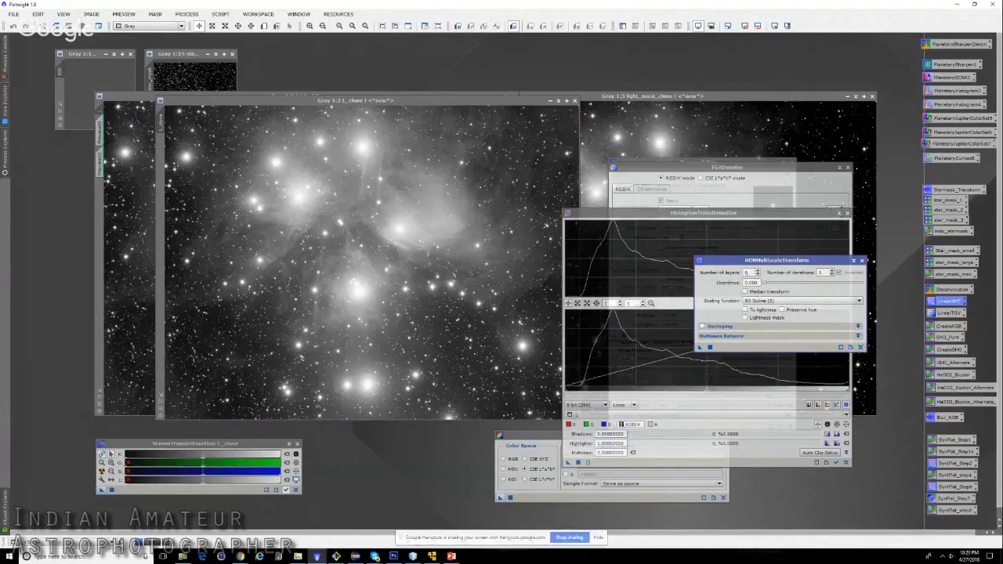
click(757, 271)
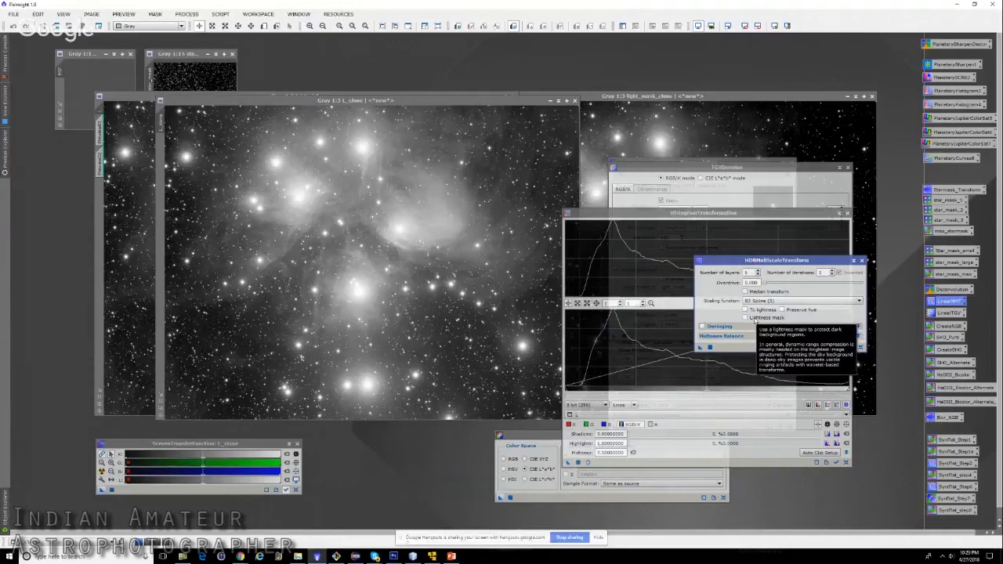
click(758, 317)
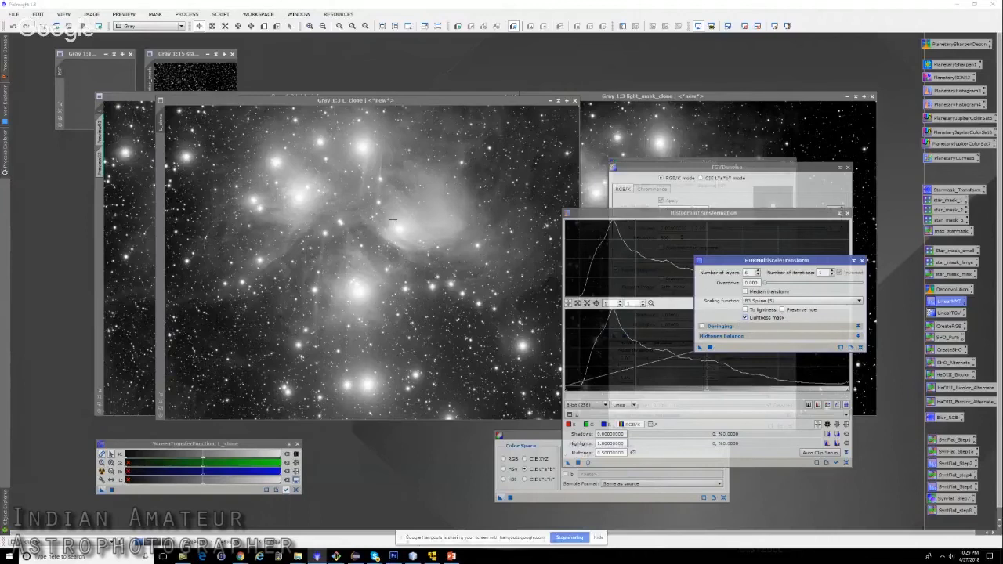
scroll(379, 200, up, 1)
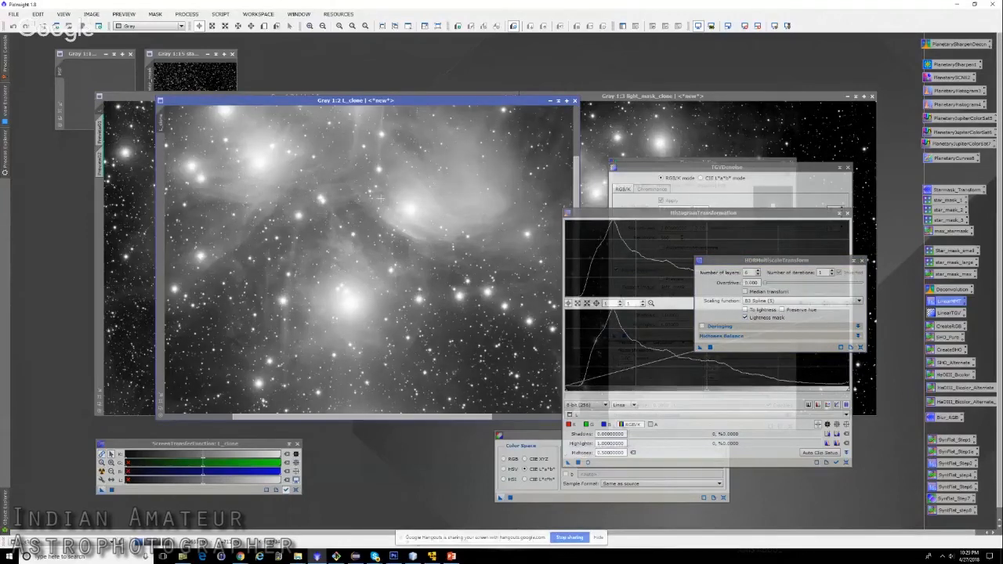
scroll(380, 198, up, 1)
drag(380, 282, 380, 283)
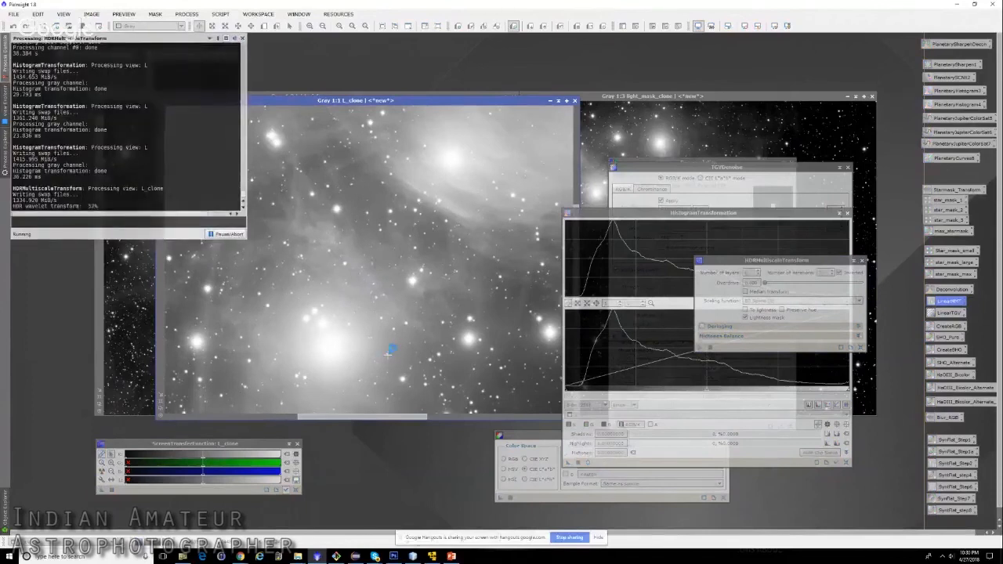
- Inspect the nebula cores in L_clone, undoing and redoing the HDR transform to compare before and after
scroll(462, 173, down, 2)
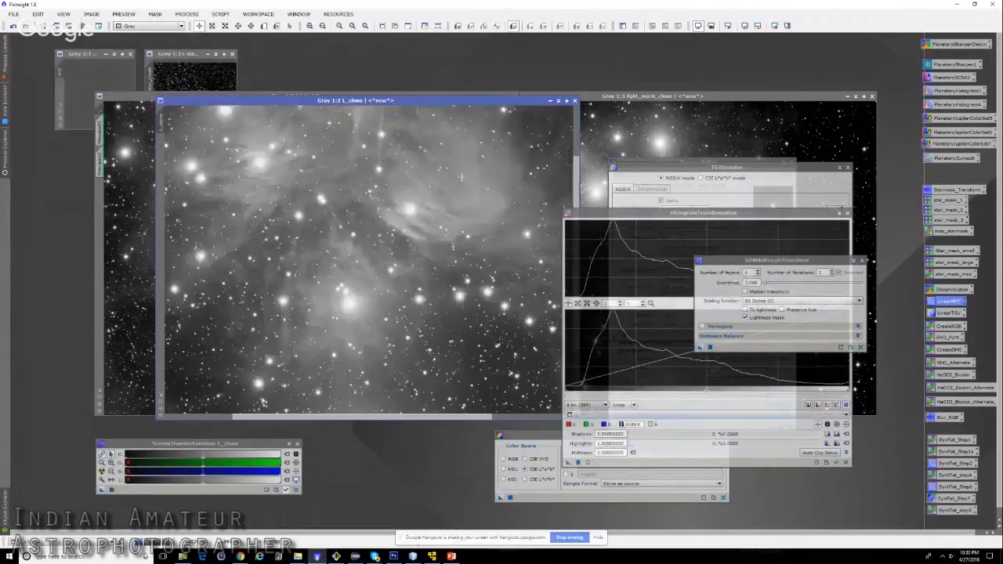
scroll(456, 180, up, 1)
scroll(392, 206, down, 1)
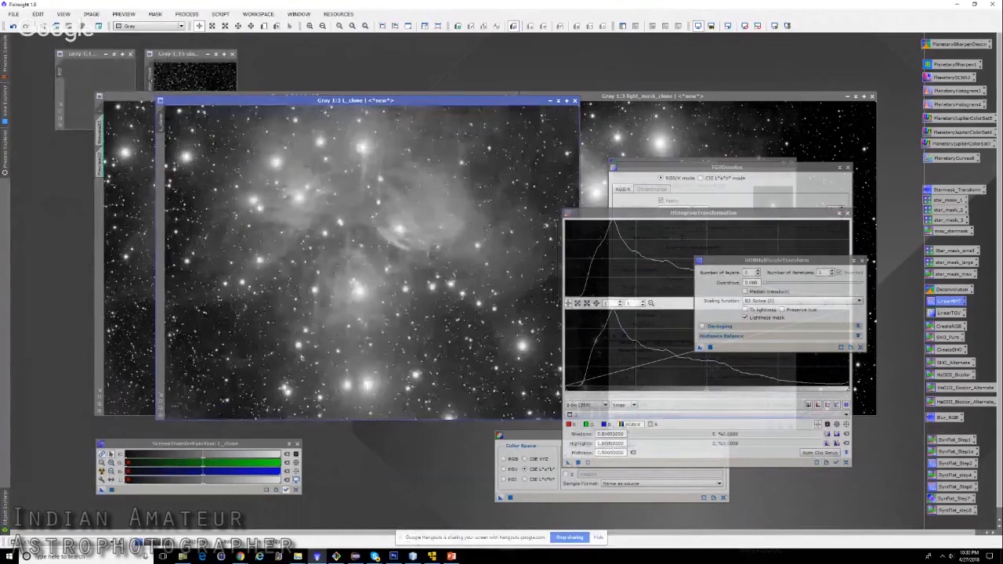
click(14, 26)
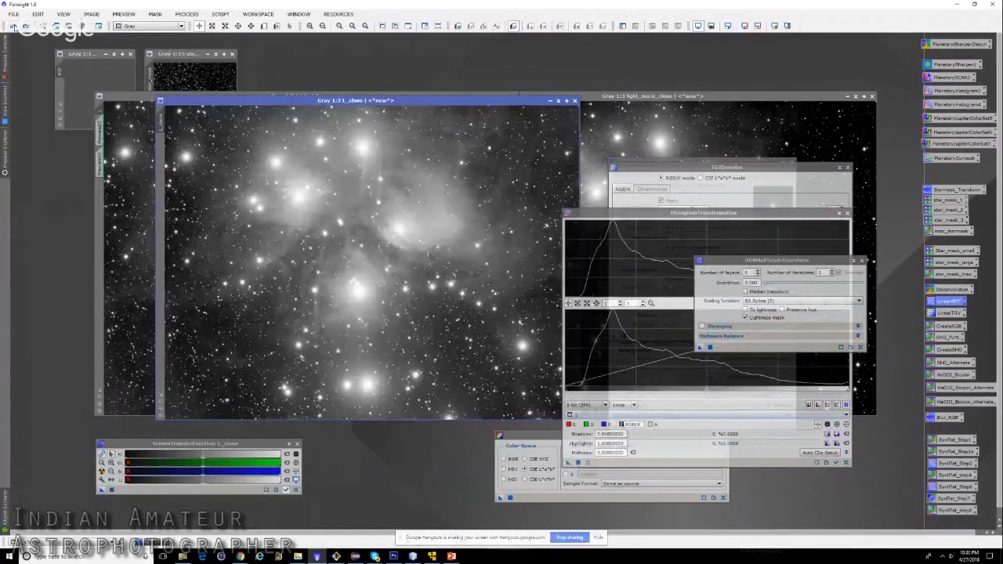
click(26, 26)
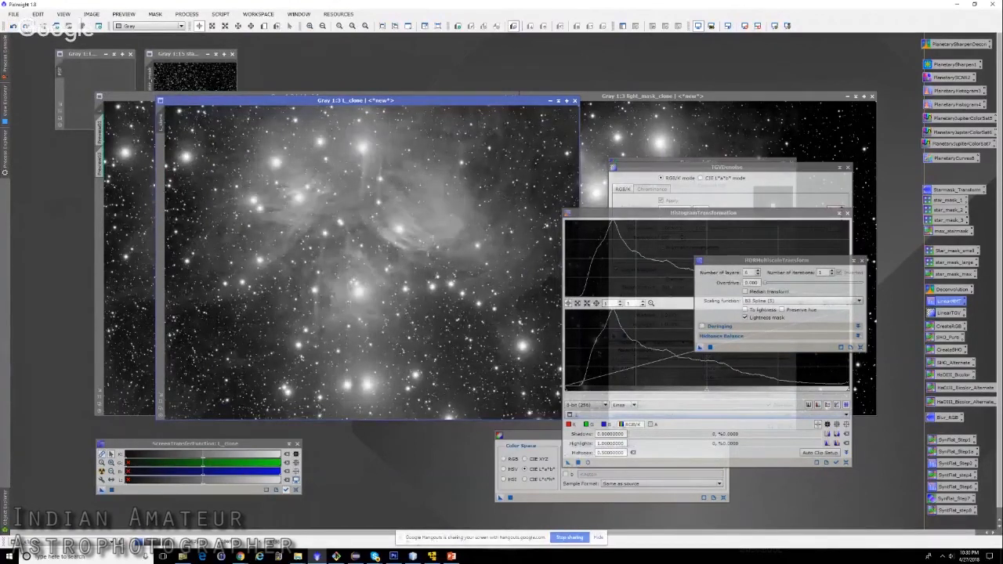
scroll(379, 268, up, 1)
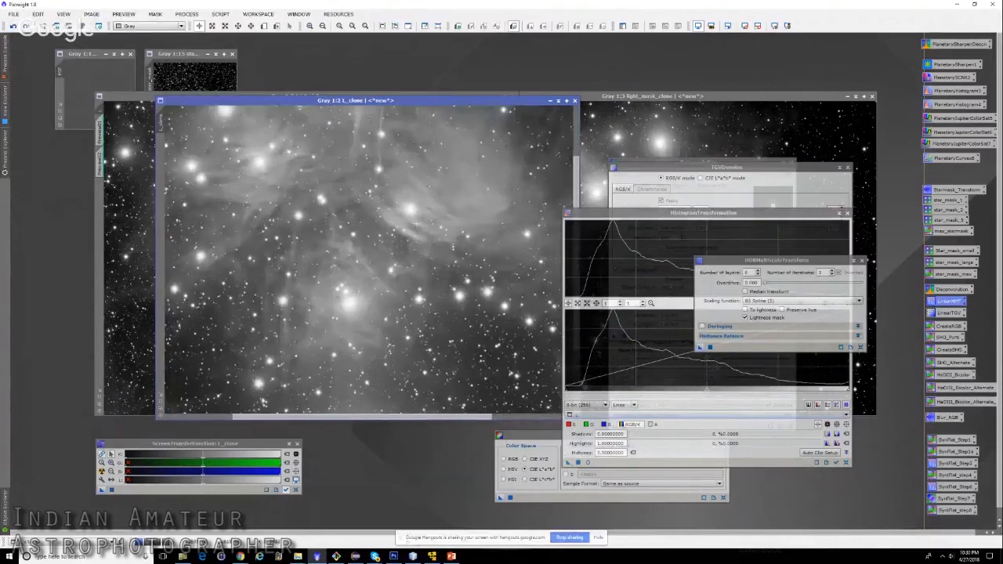
scroll(417, 230, down, 1)
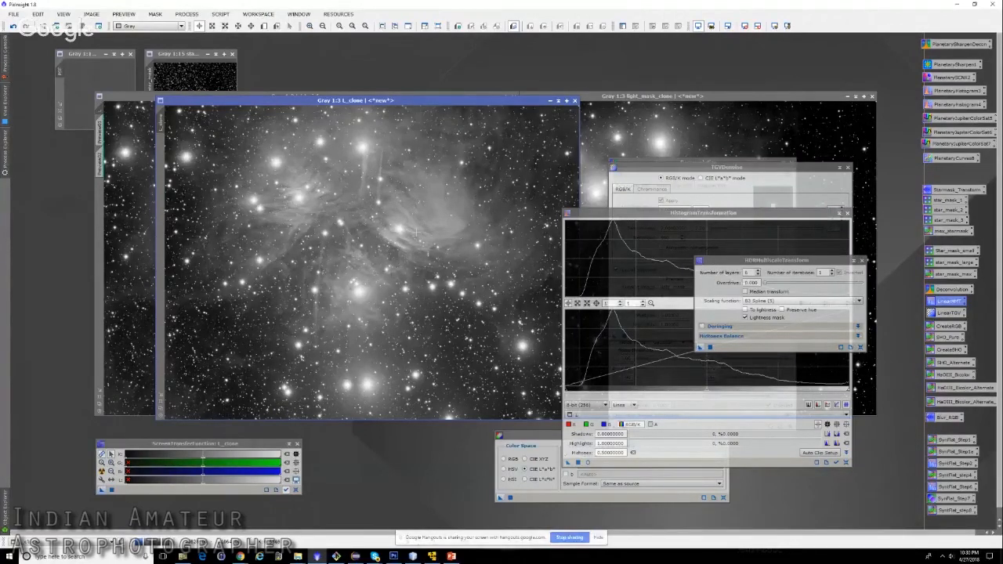
- Arrange the L and L_clone images side by side for comparison, and close HistogramTransformation
drag(424, 99, 516, 95)
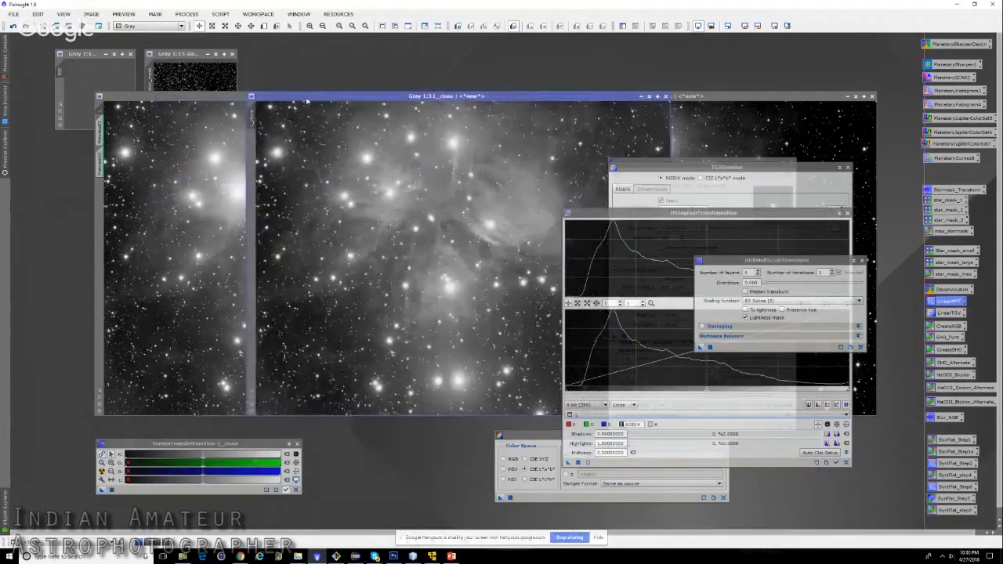
drag(301, 97, 204, 105)
click(134, 98)
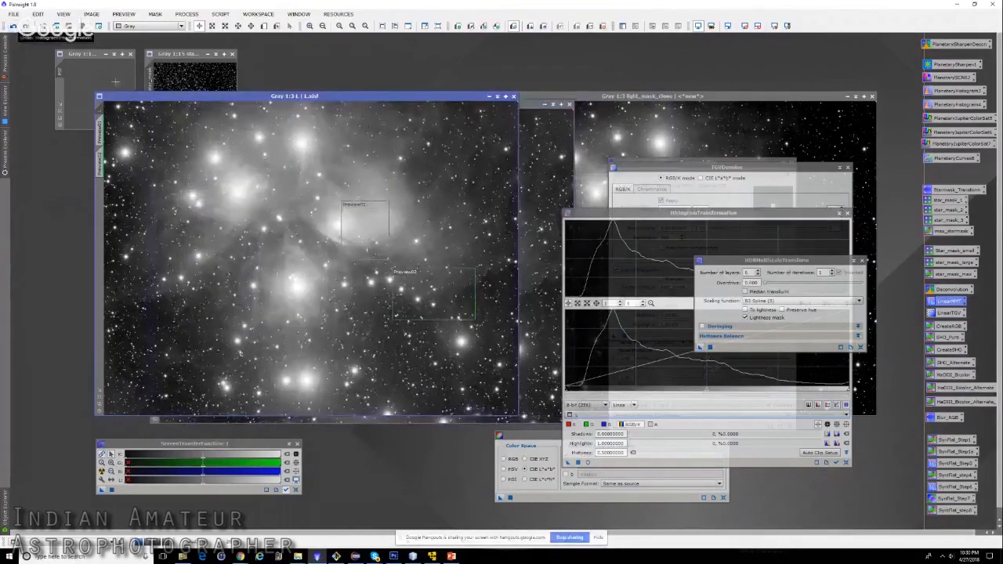
drag(228, 102, 165, 94)
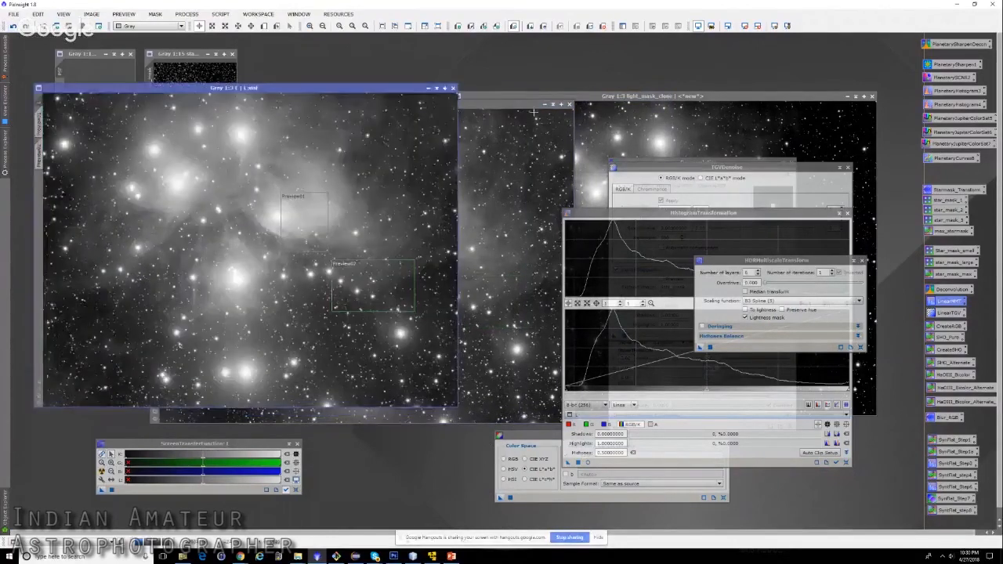
click(519, 111)
drag(407, 102, 572, 89)
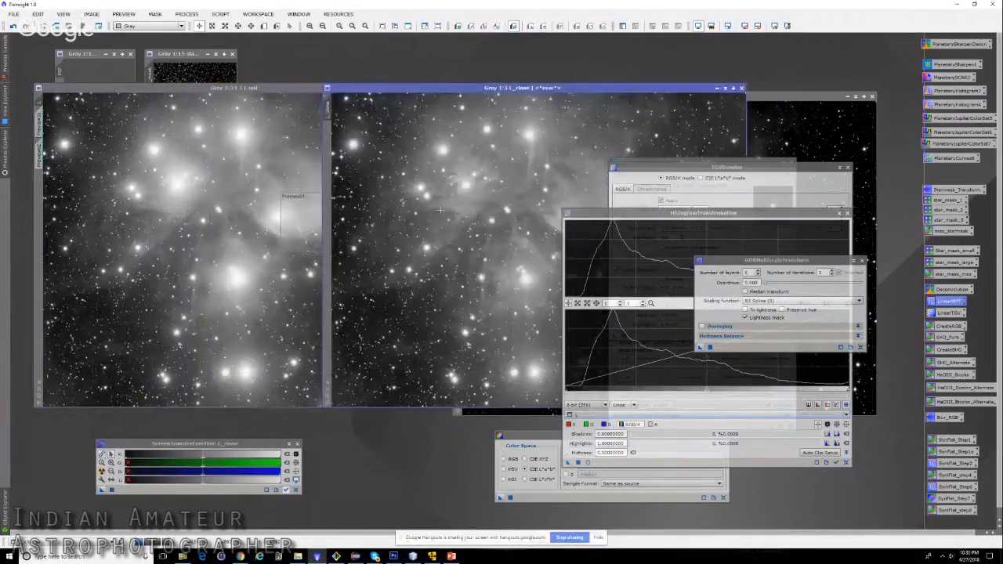
drag(648, 218, 740, 234)
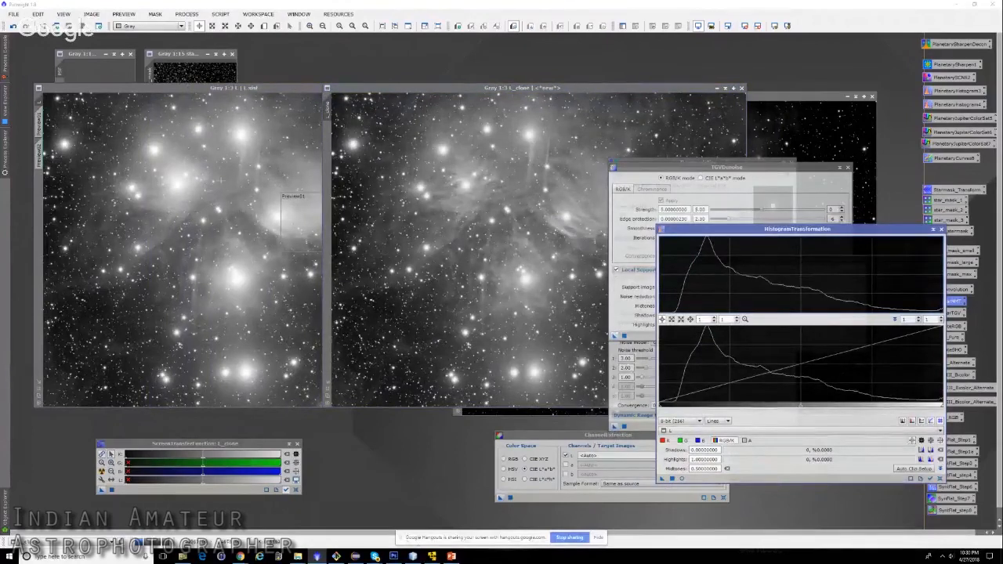
click(941, 230)
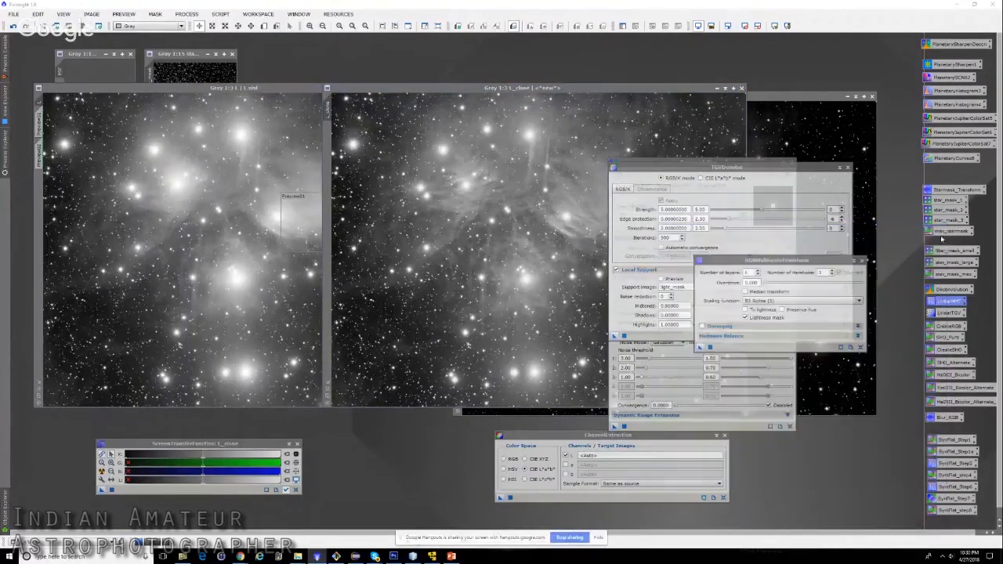
- Open PixelMath and replace the RGB/K expression with 0.6*L + 0.4*L_clone
mouse_move(5, 160)
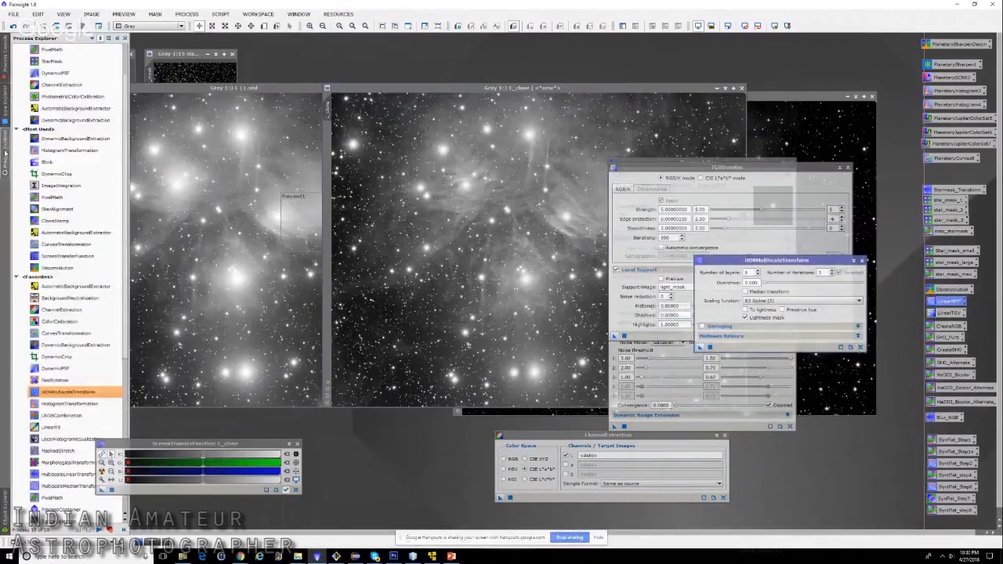
double_click(74, 497)
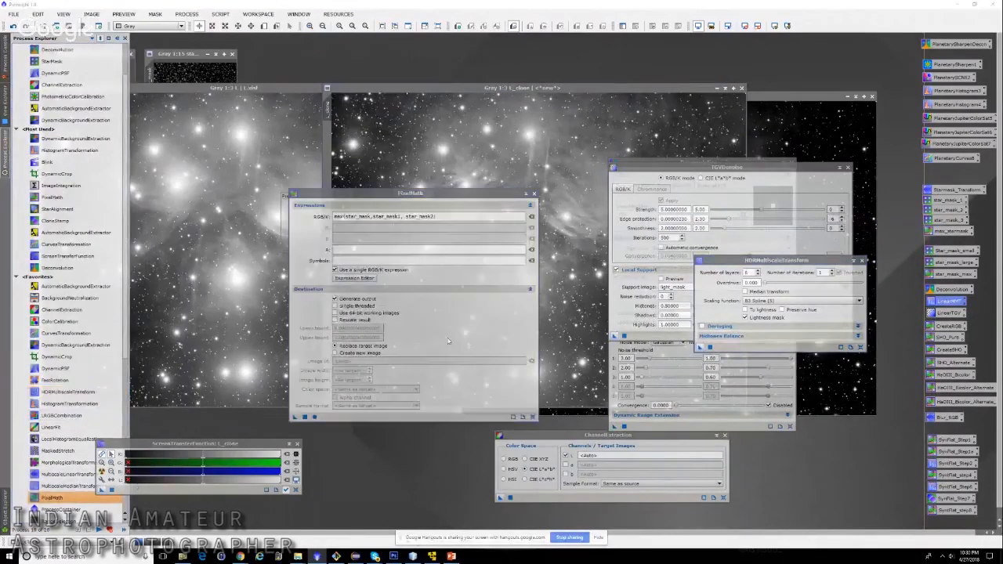
drag(453, 216, 333, 216)
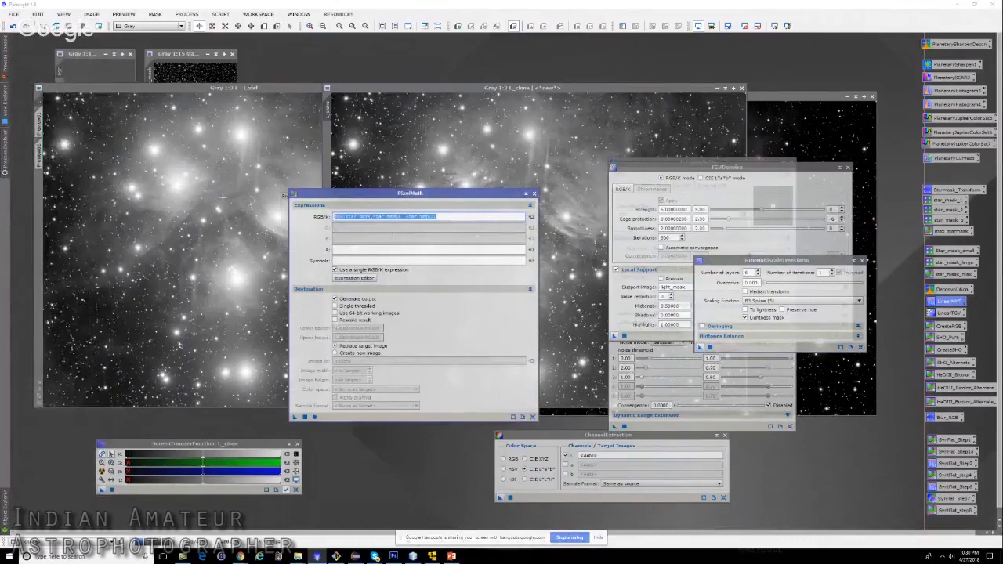
text(0.6)
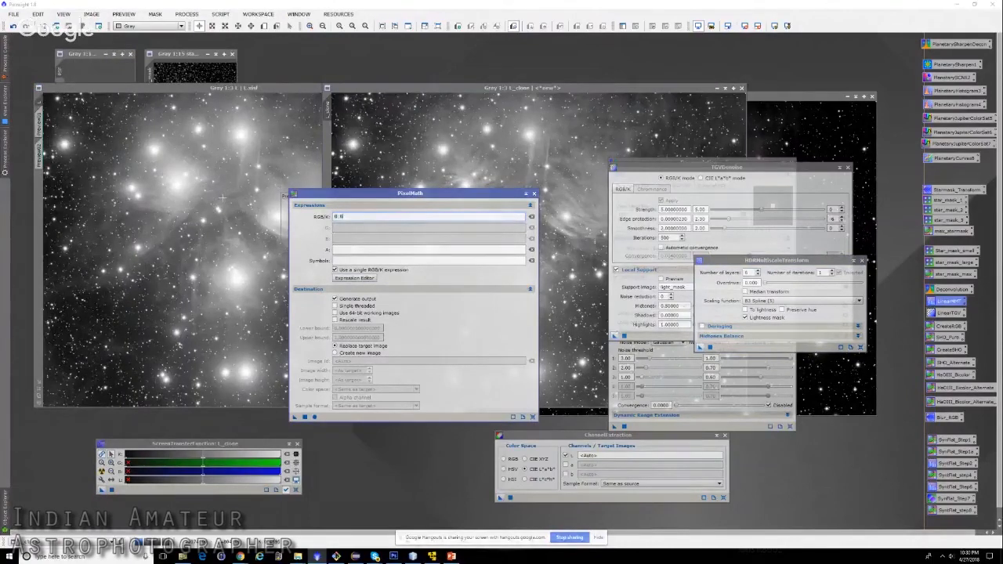
text(*L + 0.4*L_clone)
- Output the PixelMath blend as a new image named L1, run it globally, and close PixelMath
click(371, 355)
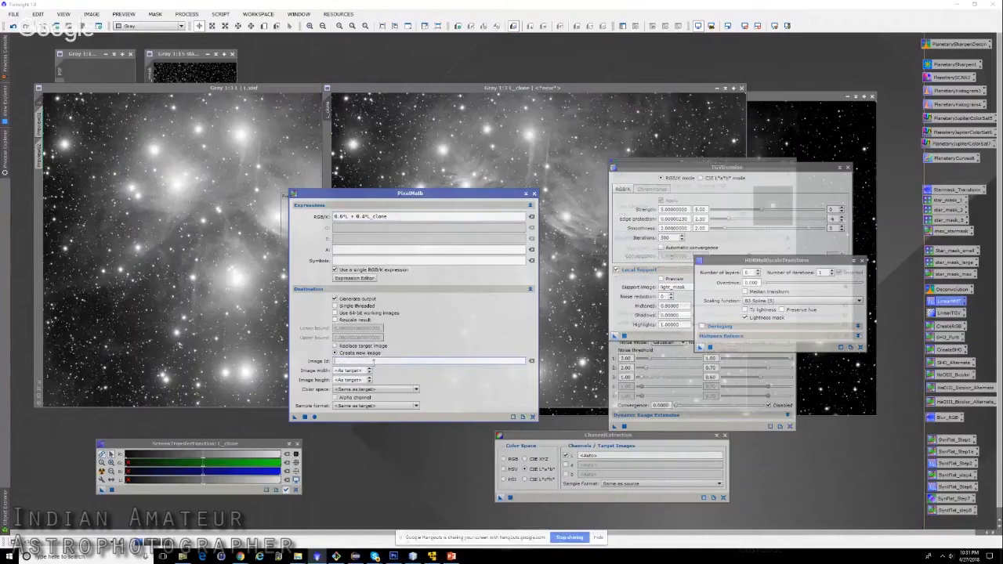
click(374, 361)
text(L1)
click(313, 417)
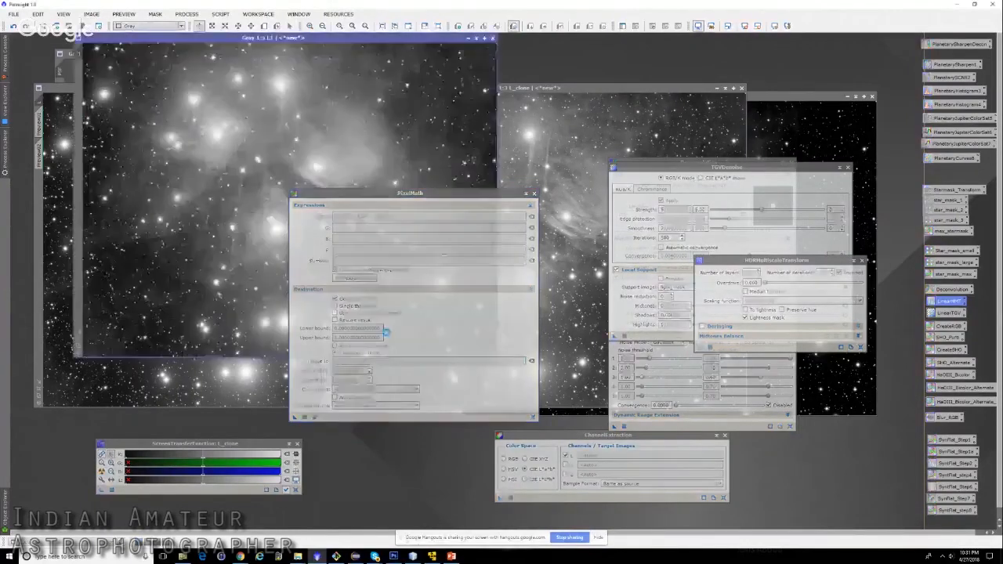
click(534, 193)
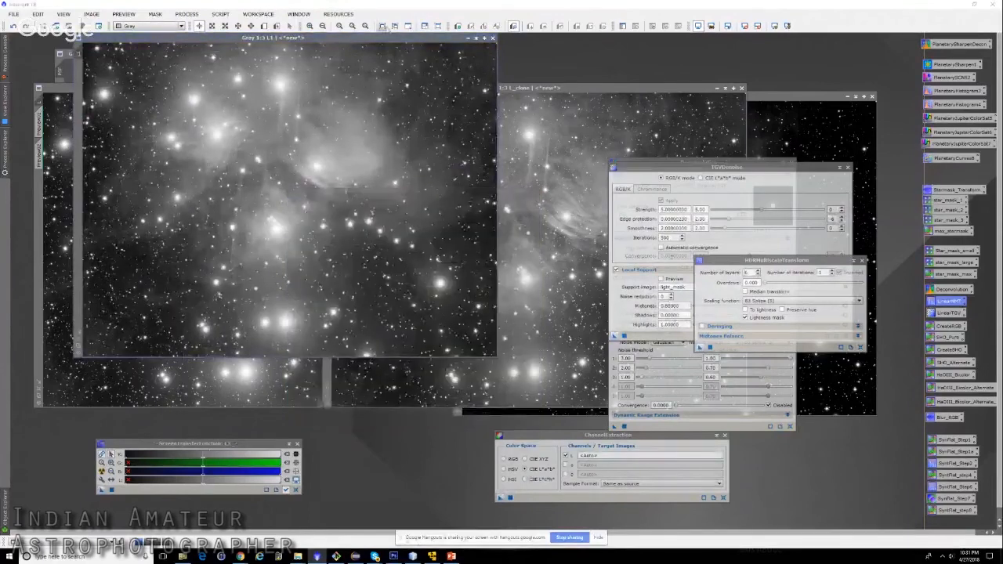
- Close the two noise-reduction process windows, move HDRMultiscaleTransform off the images, and place L1 over the lower part of L
drag(389, 39, 477, 196)
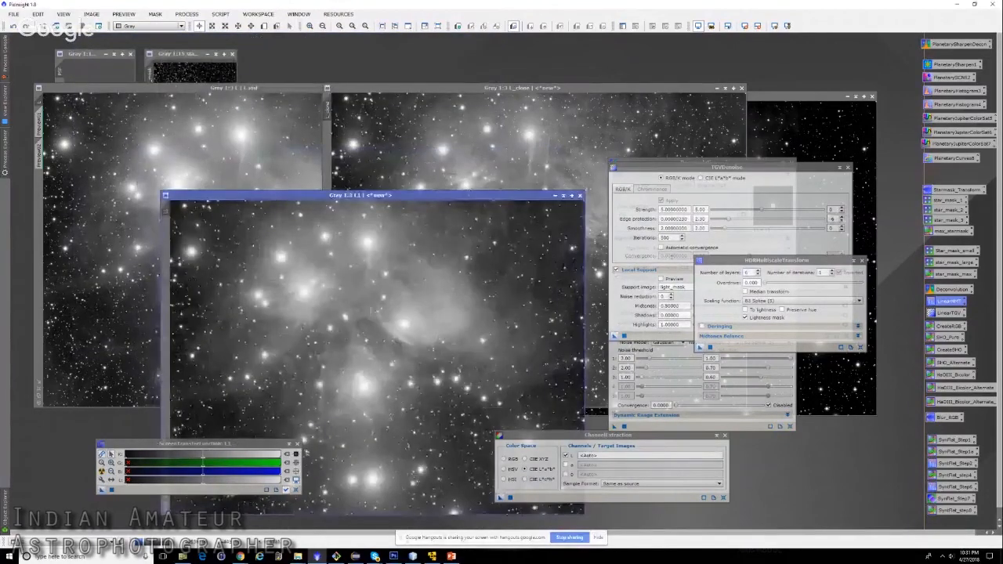
click(543, 94)
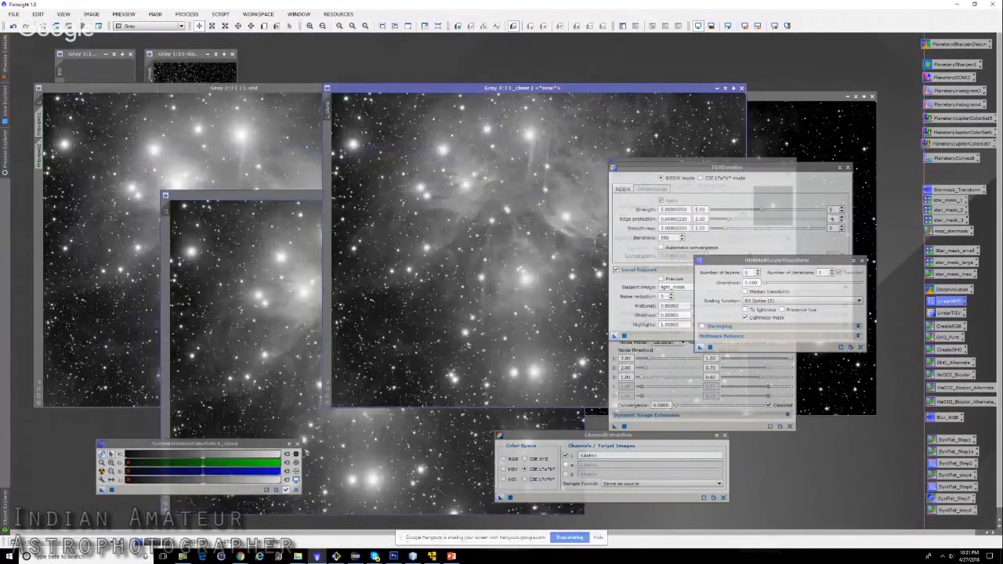
click(850, 174)
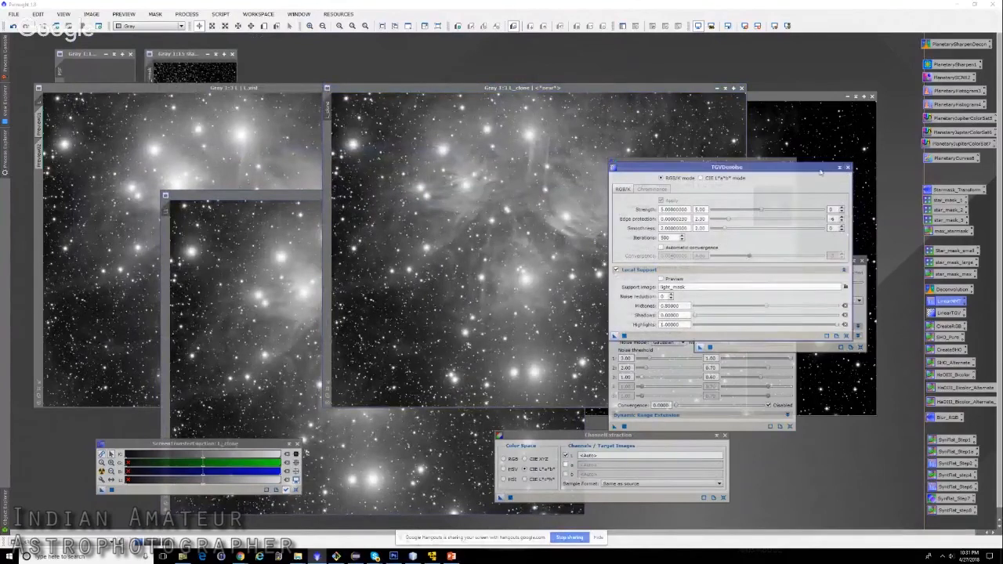
click(847, 168)
drag(765, 164, 864, 162)
click(883, 161)
drag(776, 258, 872, 247)
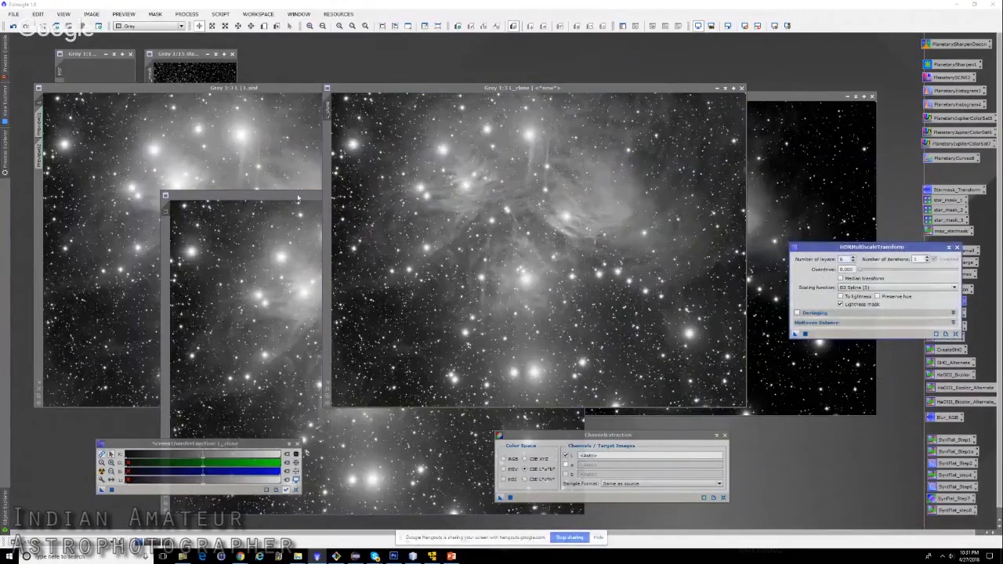
drag(297, 196, 176, 210)
- Compare the L_clone, L and L1 images by bringing each to the front, ending on L1
click(514, 188)
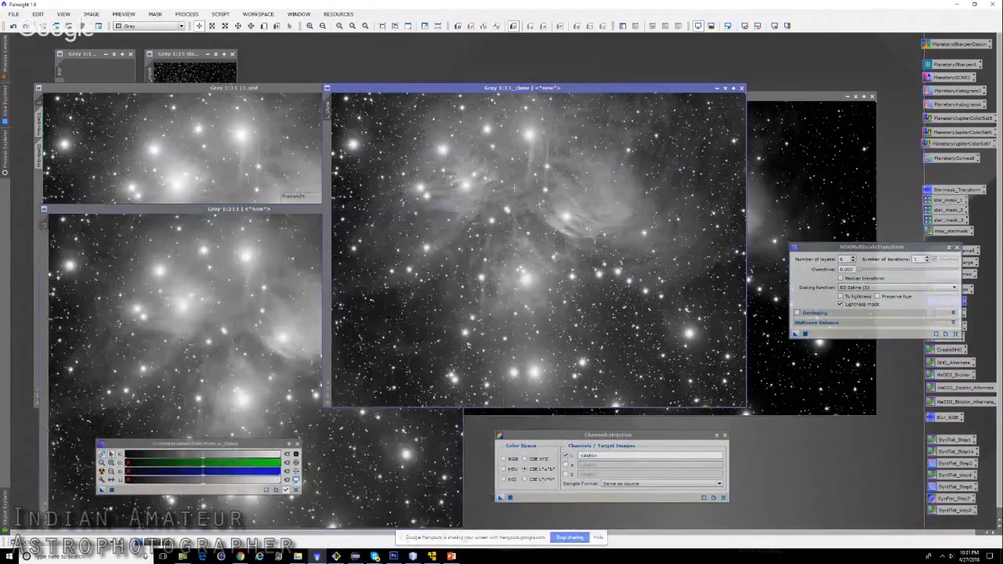
click(283, 331)
click(201, 156)
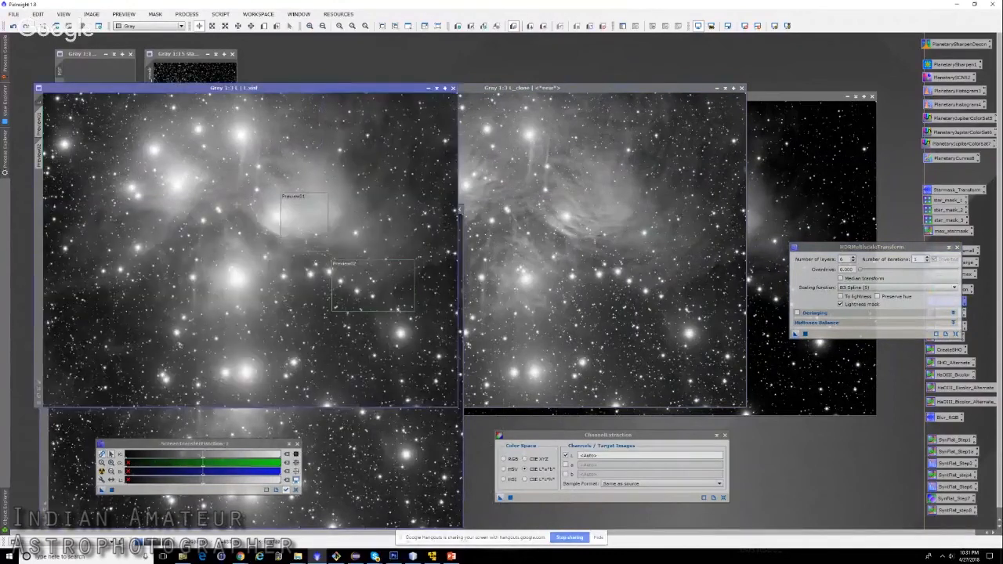
click(333, 446)
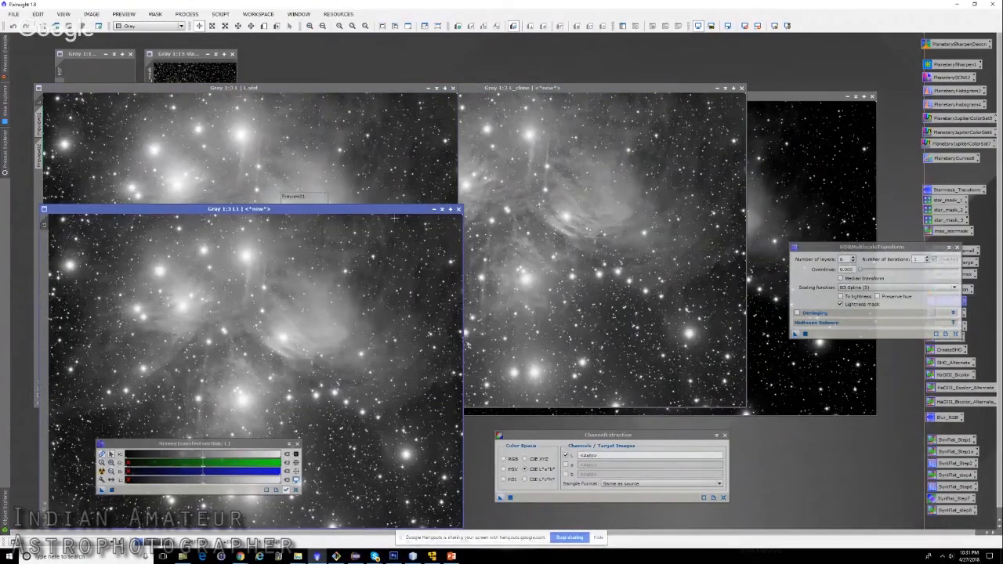
- Move the L1 window to the middle of the workspace and open the LocalHistogramEqualization process
drag(392, 210, 576, 151)
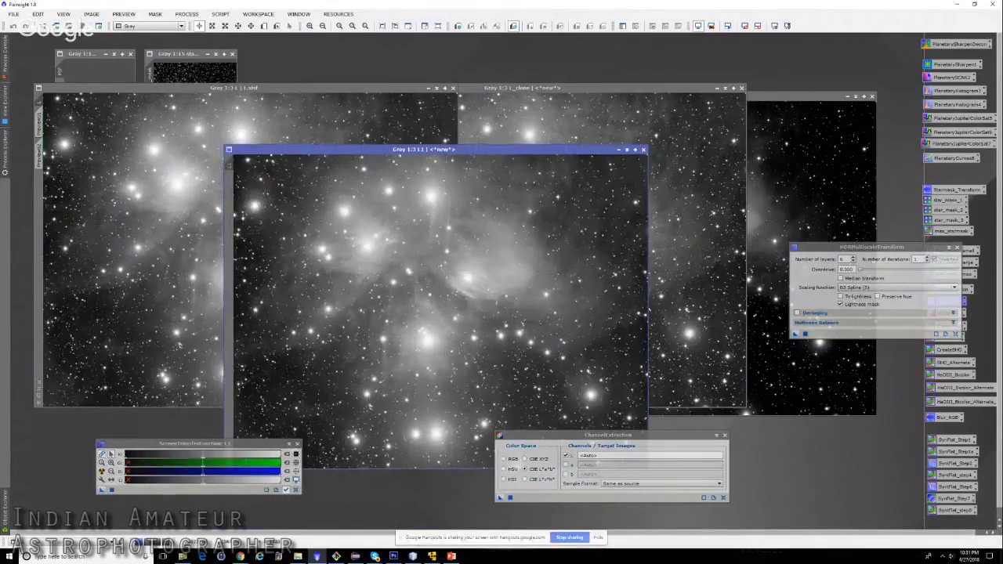
mouse_move(4, 168)
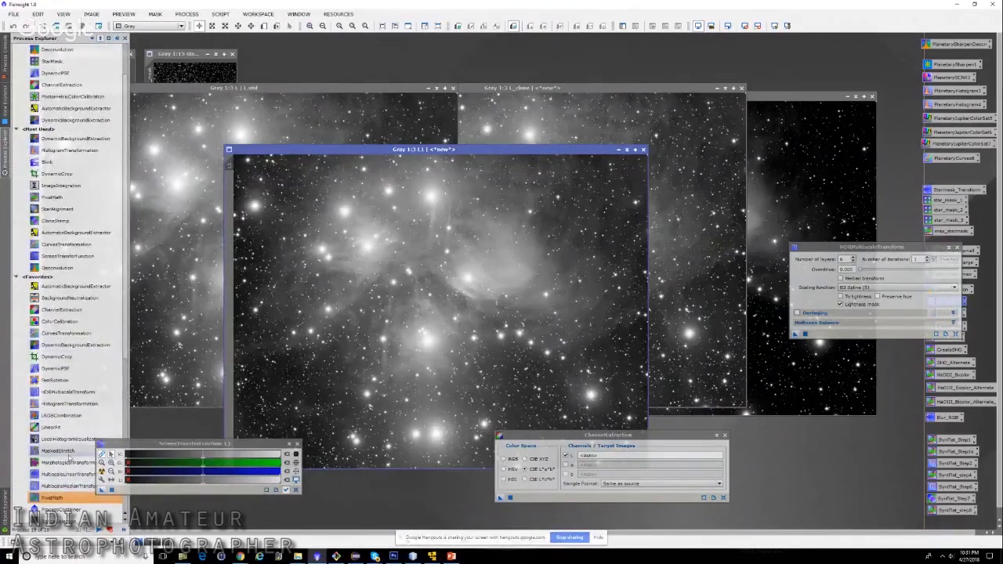
scroll(65, 399, down, 1)
scroll(65, 415, down, 1)
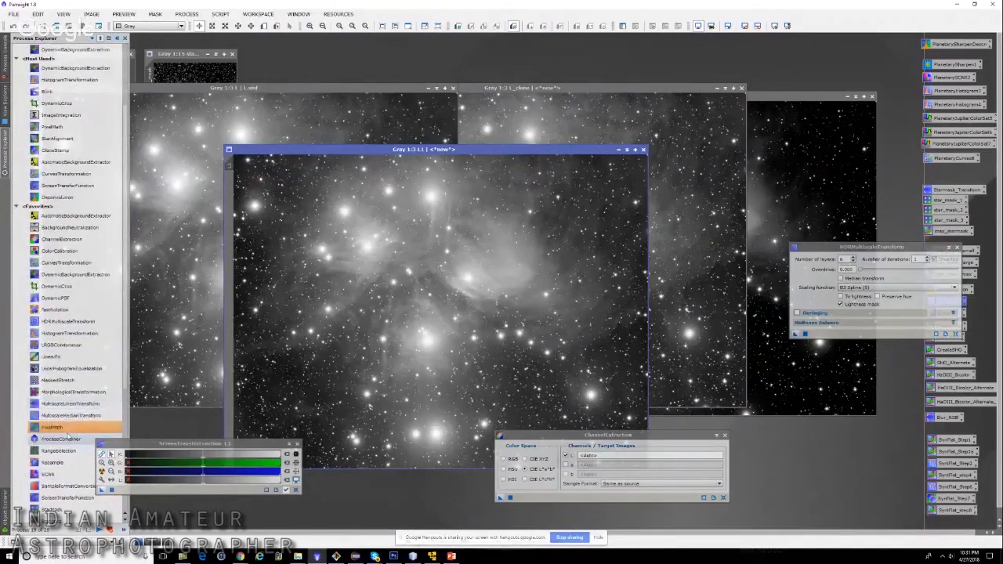
double_click(72, 368)
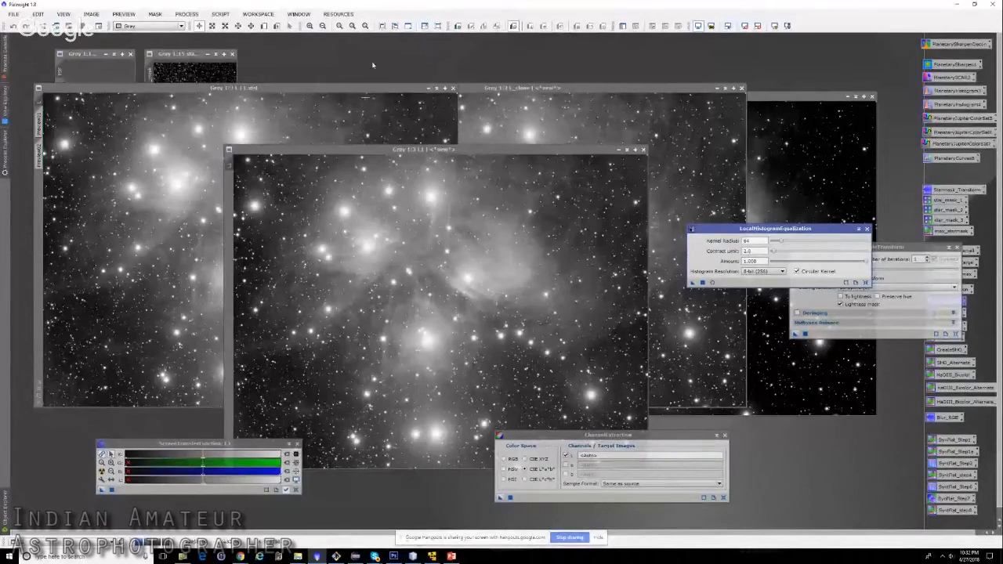
- Define a preview around the bright nebula right of centre in L1, and mask L1 with light_mask_clone, hiding the mask overlay
click(485, 289)
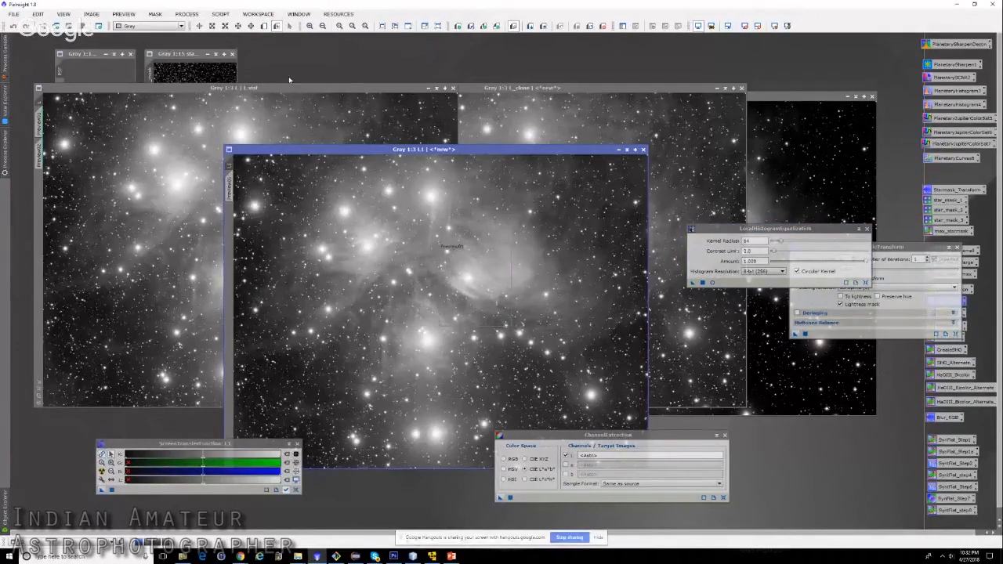
click(782, 98)
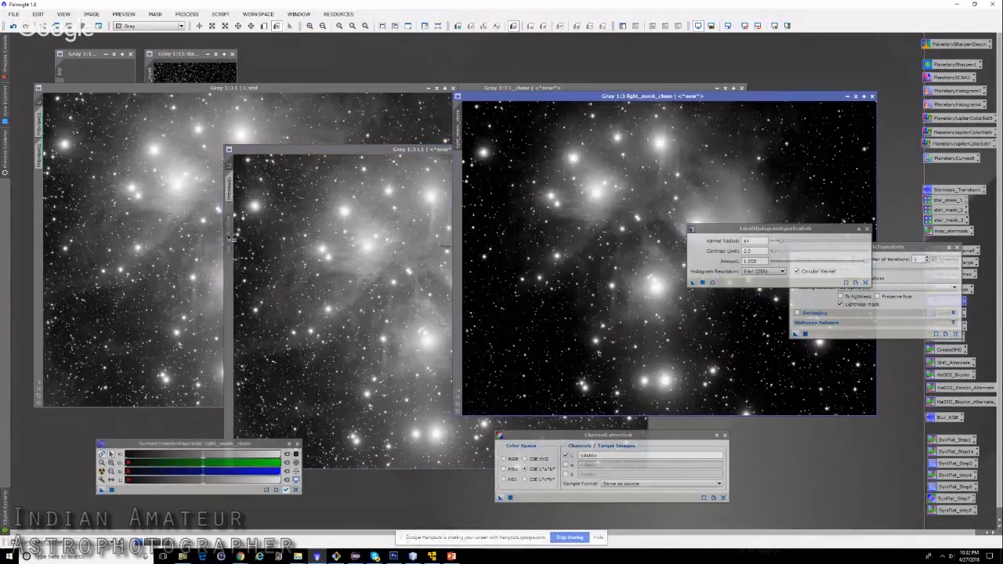
drag(230, 237, 231, 240)
click(289, 151)
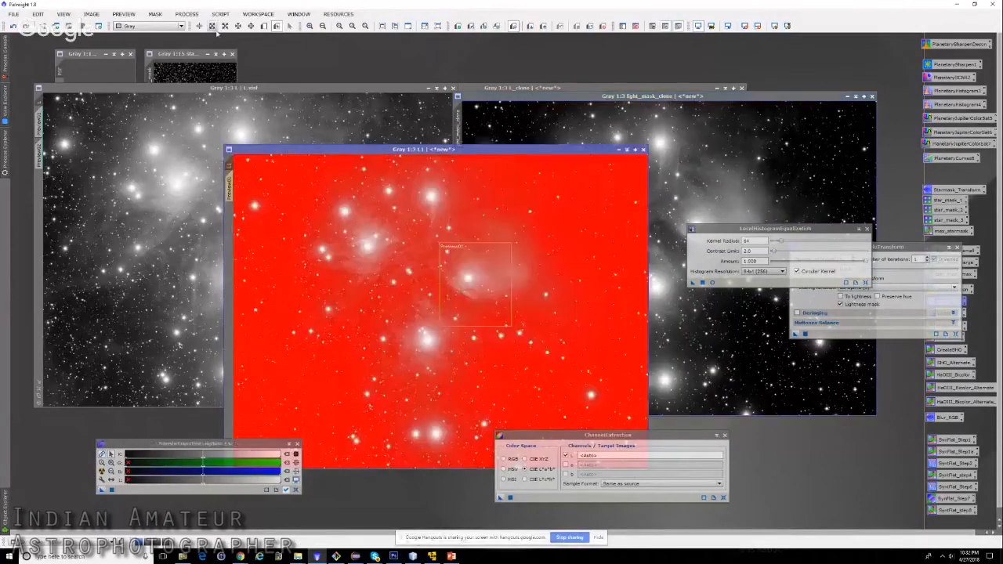
click(156, 14)
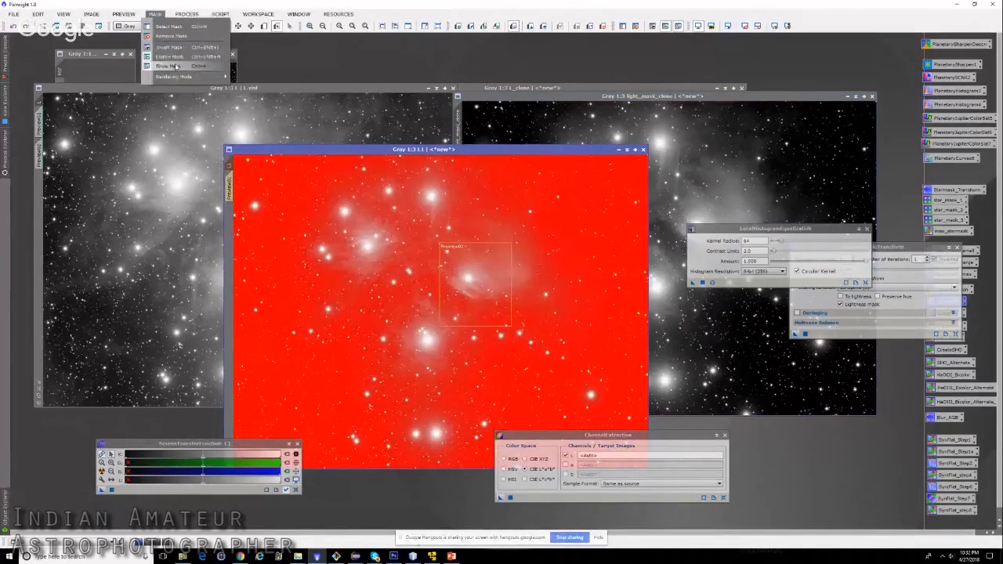
click(176, 66)
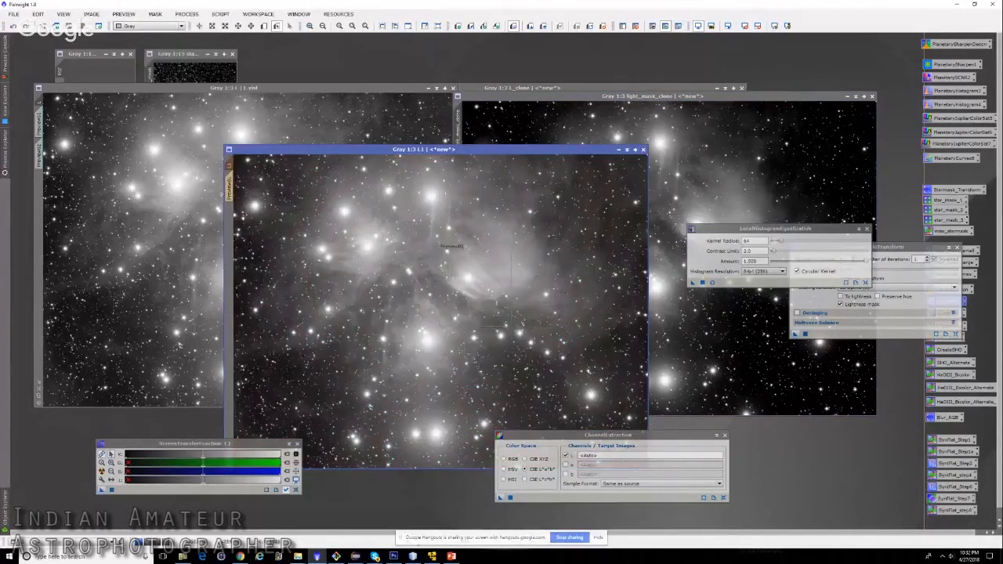
- Show L1's preview and set LocalHistogramEqualization to kernel radius 24, amount 0.120 and 12-bit (4096) histogram resolution
click(229, 188)
click(199, 26)
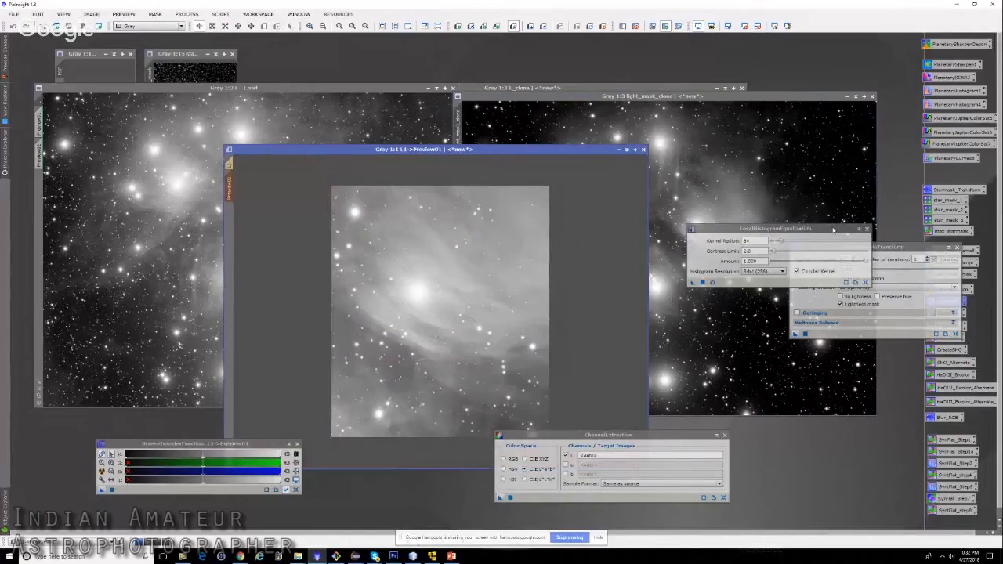
click(833, 229)
drag(749, 240, 735, 241)
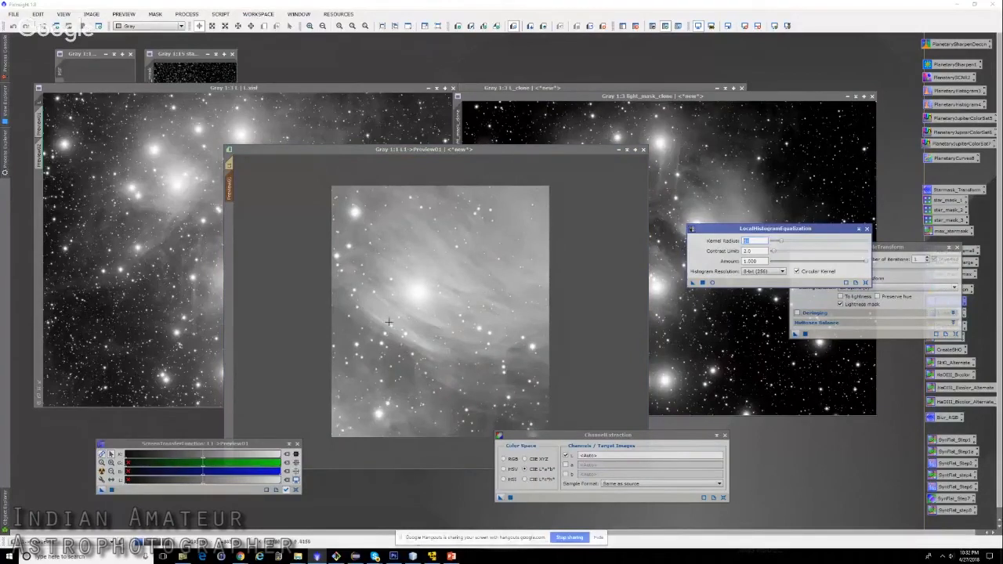
text(24)
double_click(750, 240)
drag(868, 262, 784, 266)
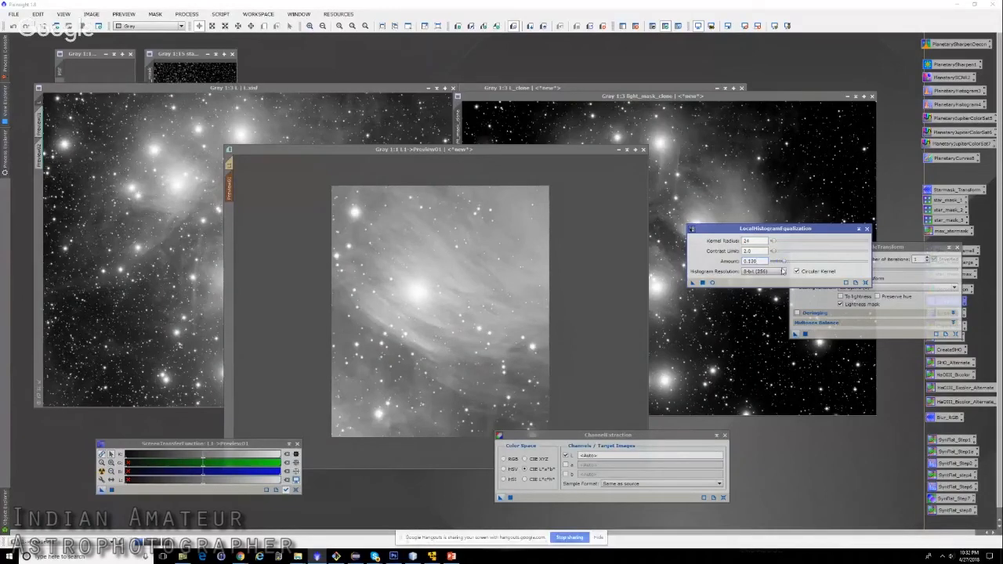
click(782, 272)
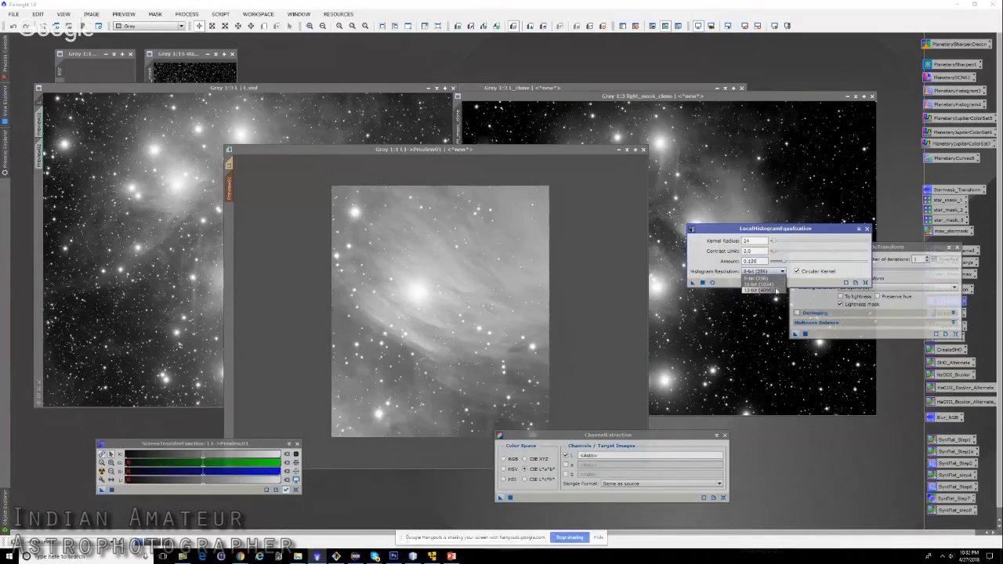
click(776, 289)
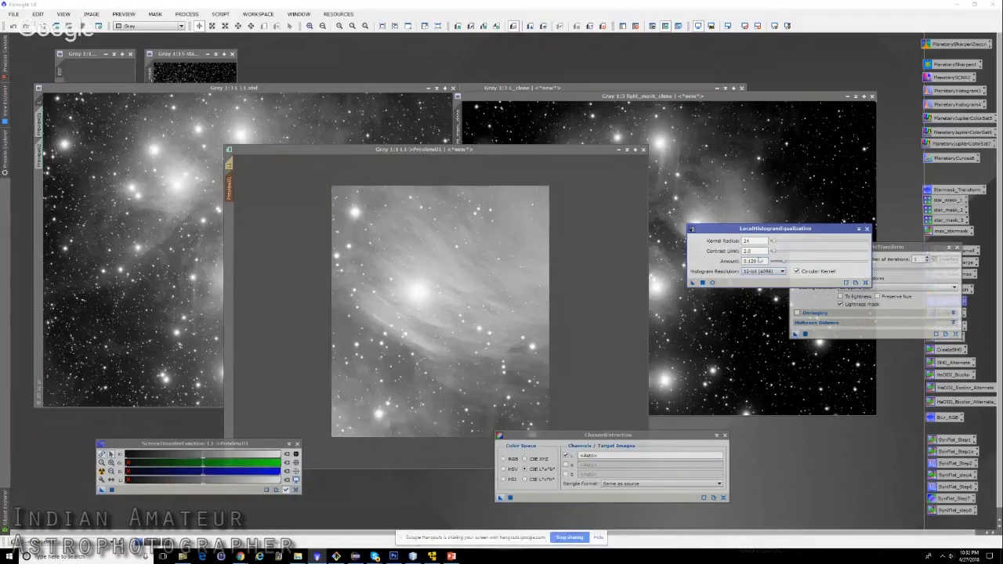
- Set the equalization's contrast limit to 4.0 and amount to 0.140, and apply it to the L1 preview
drag(774, 251, 779, 254)
drag(783, 261, 787, 264)
click(479, 325)
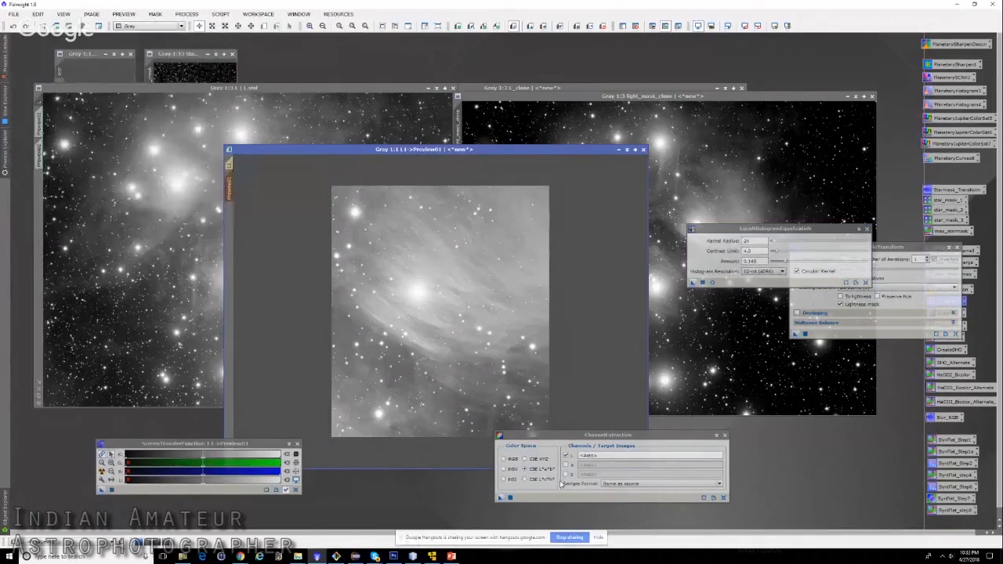
scroll(455, 282, up, 1)
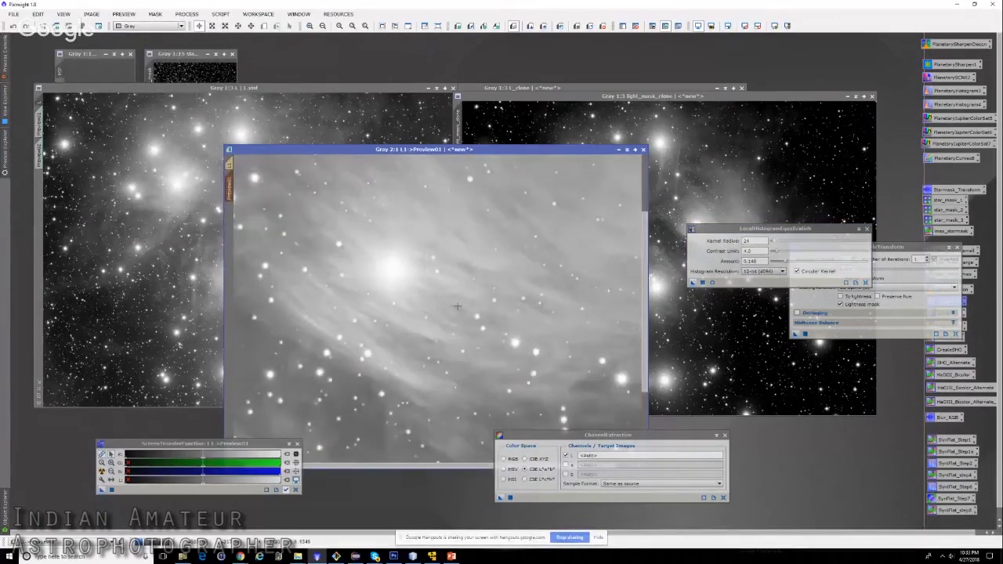
scroll(457, 306, up, 1)
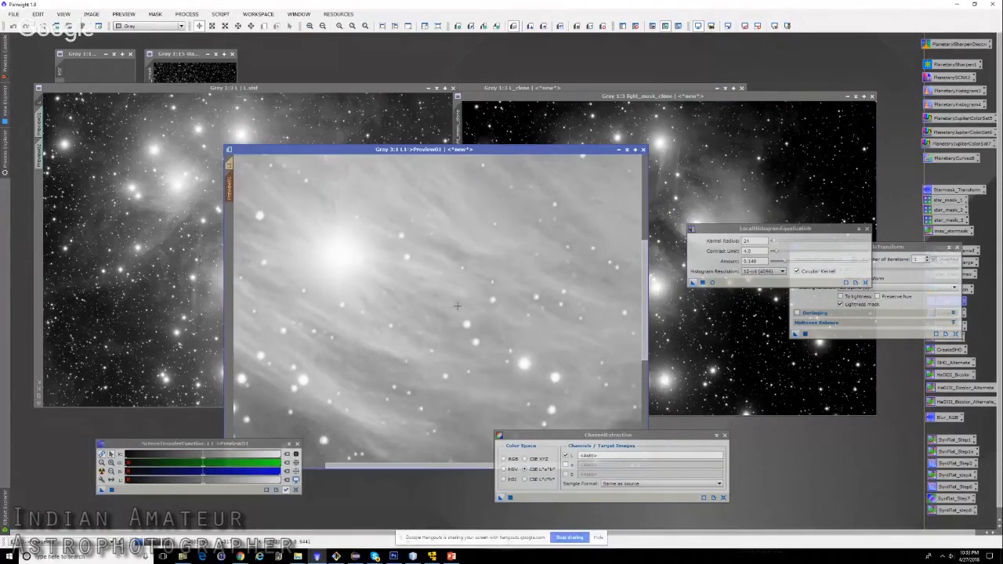
scroll(457, 306, down, 3)
scroll(456, 305, up, 3)
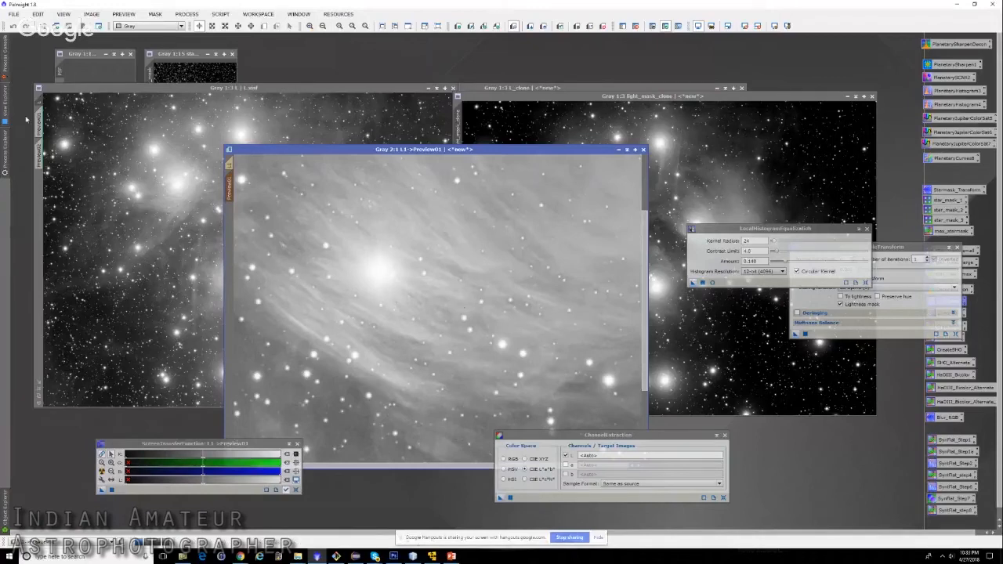
- Return to the full L1 image and apply the LocalHistogramEqualization settings to it
click(231, 163)
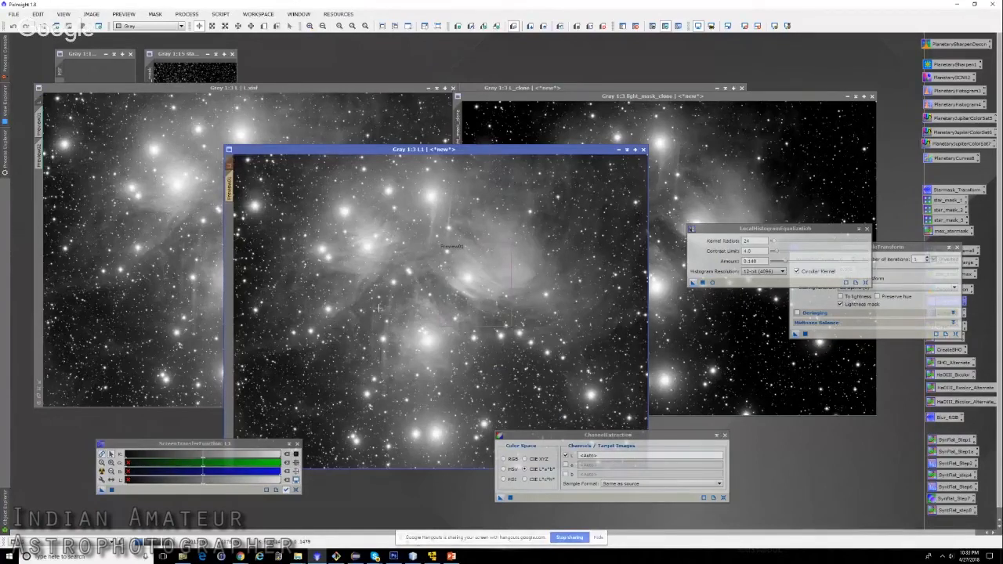
drag(692, 281, 574, 307)
scroll(557, 318, down, 2)
scroll(418, 287, up, 2)
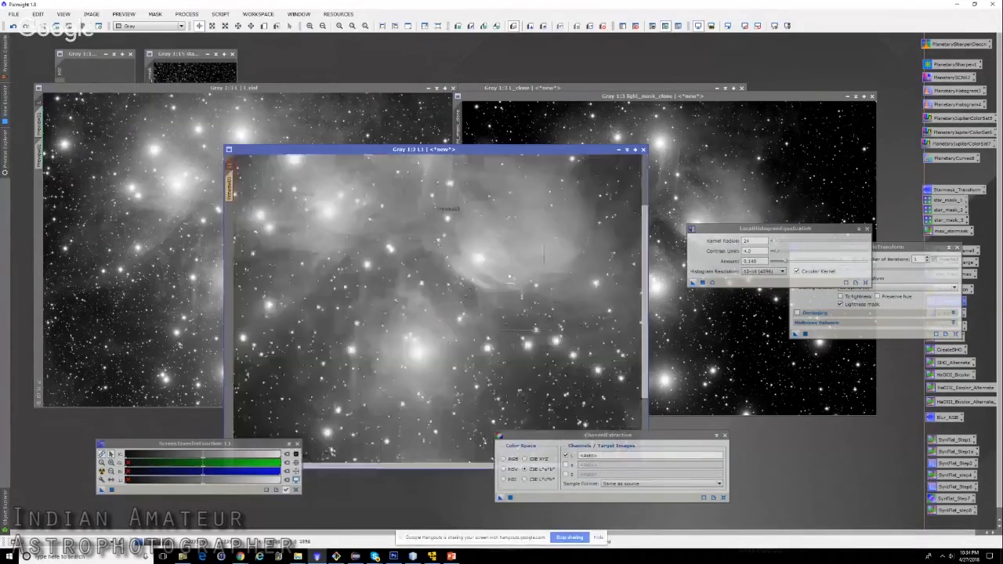
- Examine the nebula detail in the equalized L1 image at close and wide zoom levels
scroll(419, 288, up, 1)
scroll(419, 289, down, 2)
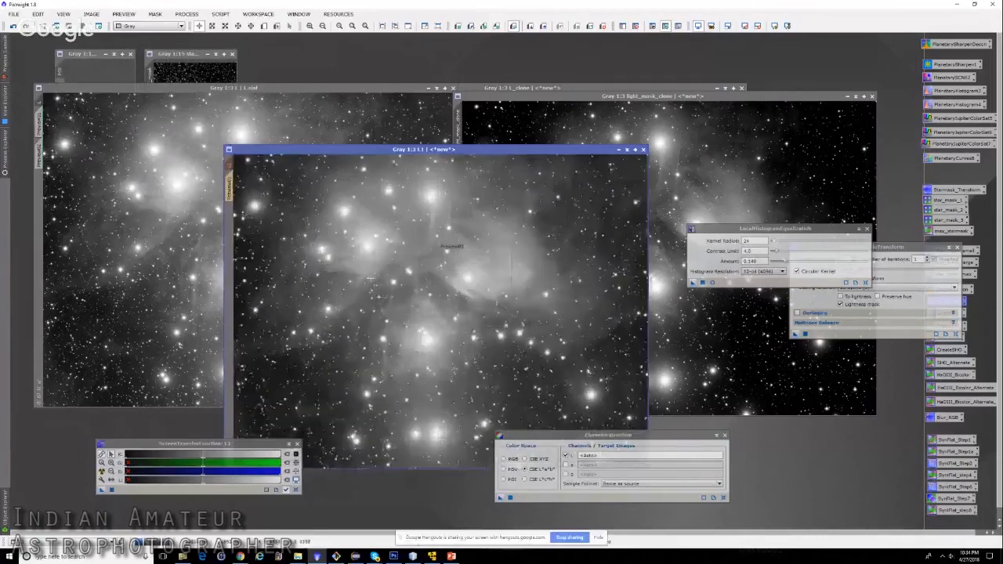
scroll(430, 298, down, 1)
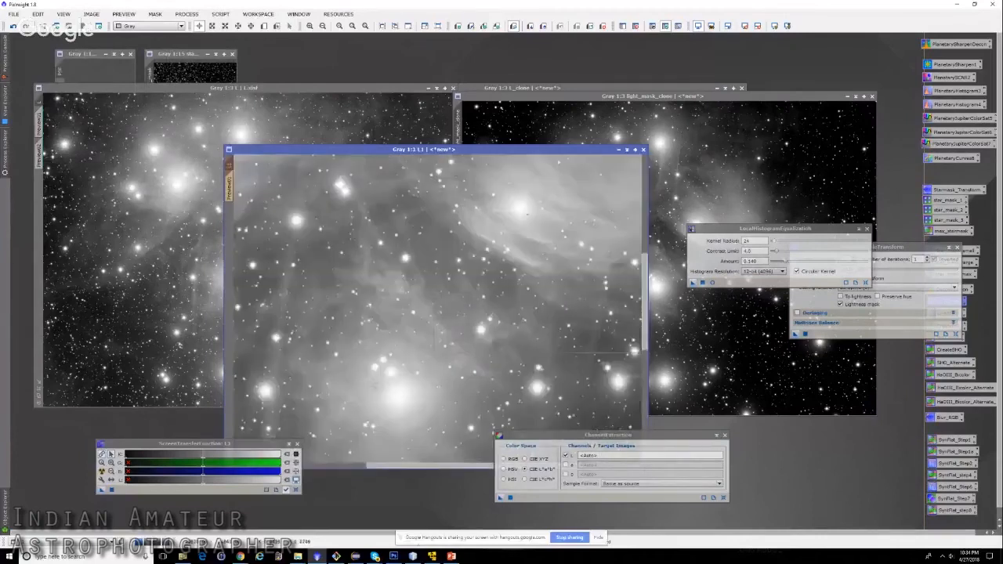
scroll(430, 298, up, 2)
scroll(429, 298, down, 1)
scroll(535, 329, down, 1)
scroll(418, 322, up, 2)
scroll(418, 322, down, 1)
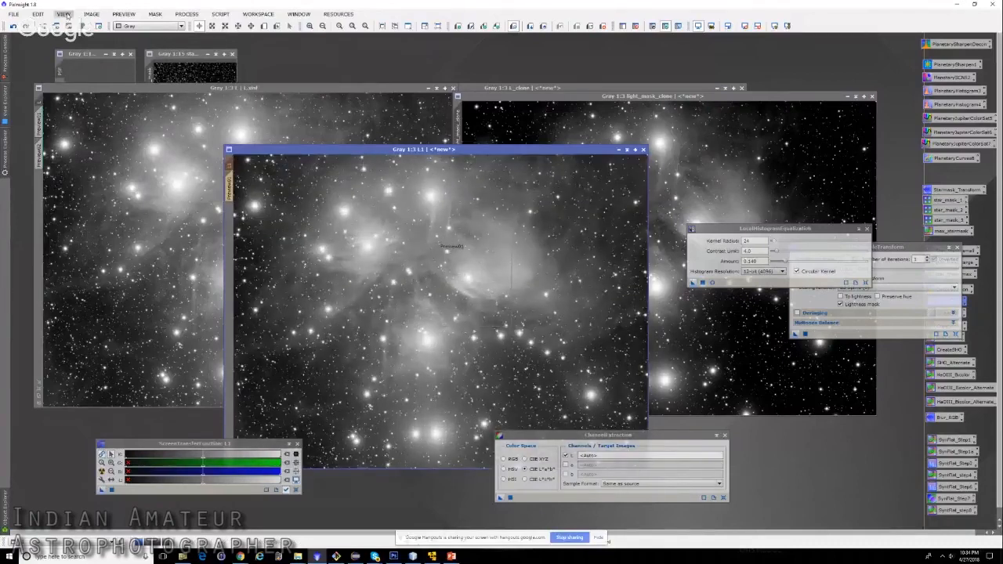
- Remove the mask from L1 and shift the L1 window slightly left
click(156, 15)
click(157, 36)
drag(448, 149, 376, 148)
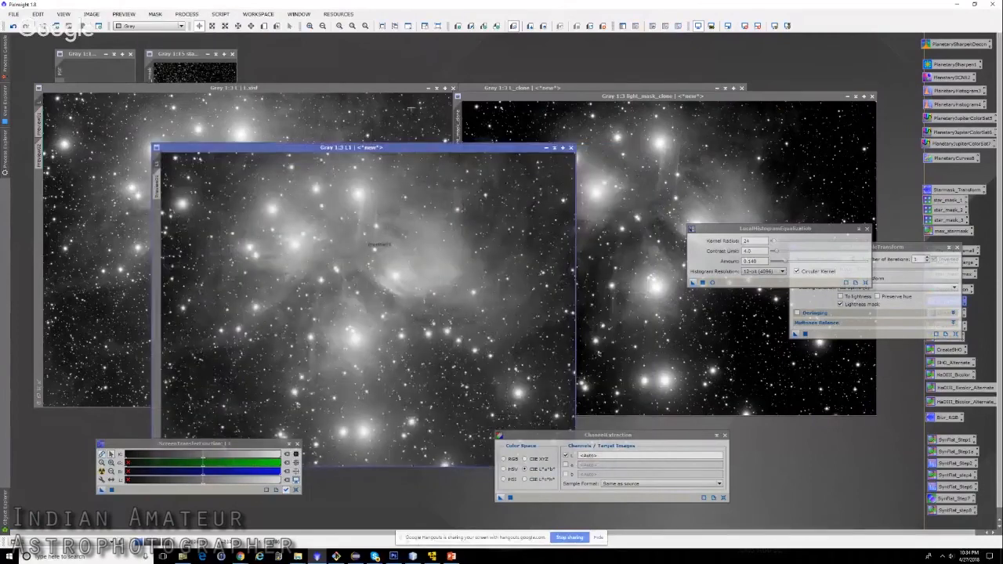
- Put the L and L_clone windows out of view and move light_mask_clone lower in the workspace
click(436, 88)
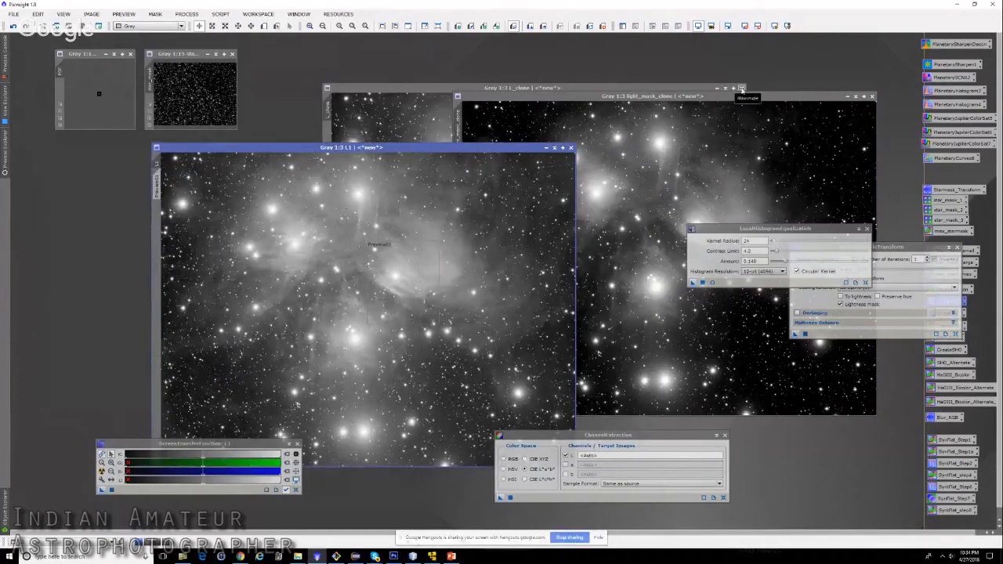
click(733, 88)
drag(827, 99, 776, 226)
- Bring the small RGB colour image forward, enlarge it, fit its window to the picture, and inspect the nebula
click(608, 113)
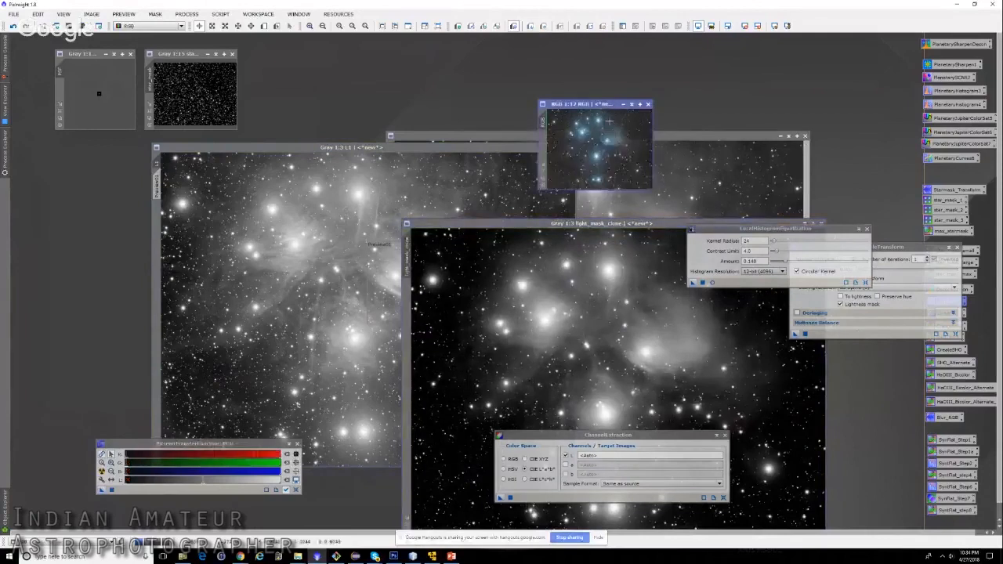
click(641, 104)
scroll(517, 275, down, 1)
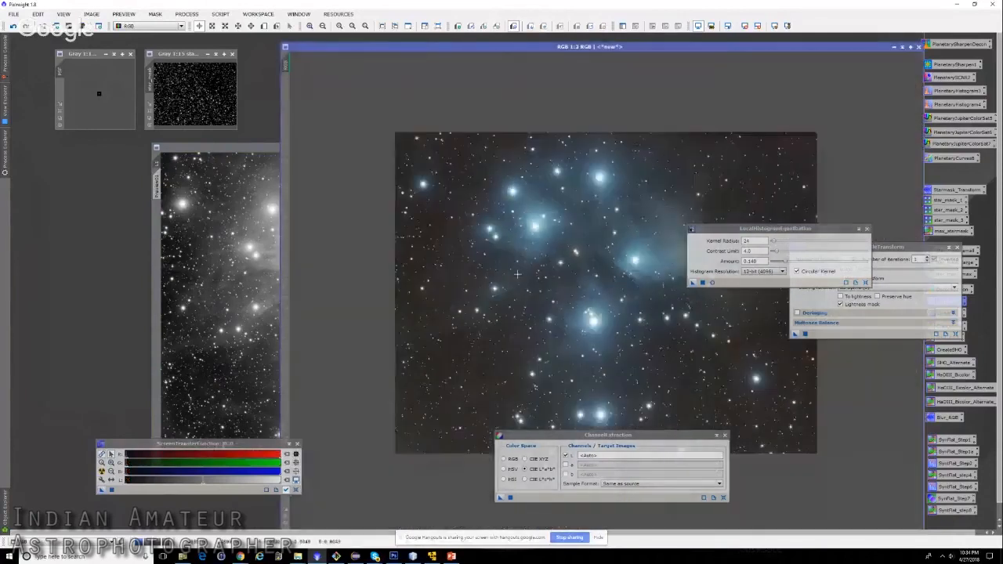
click(286, 507)
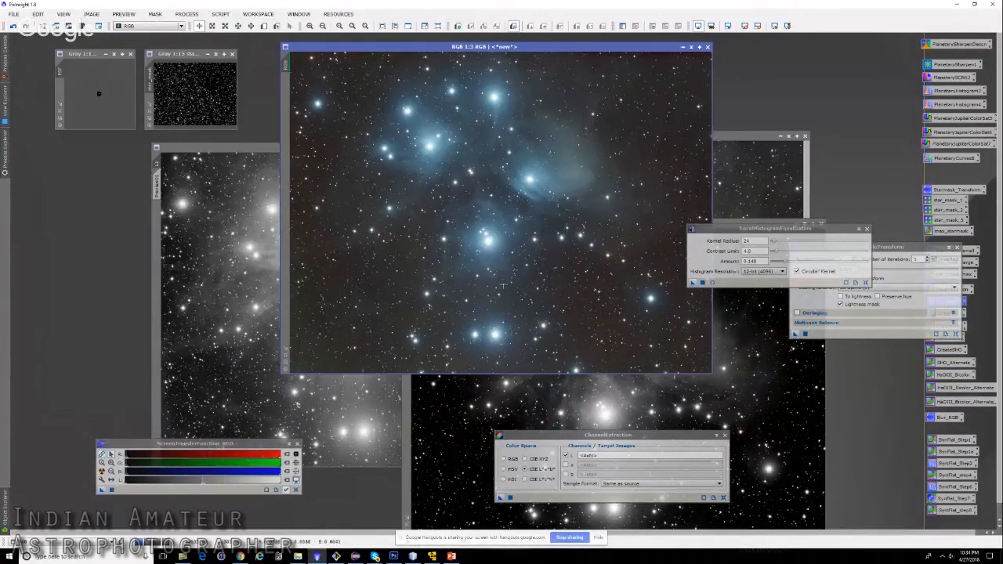
scroll(486, 222, up, 1)
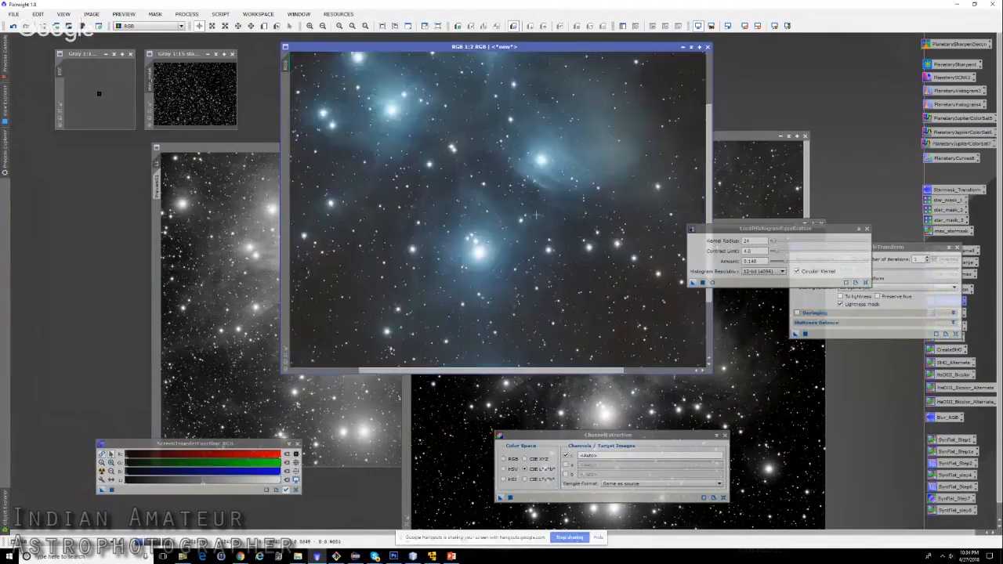
scroll(536, 215, down, 1)
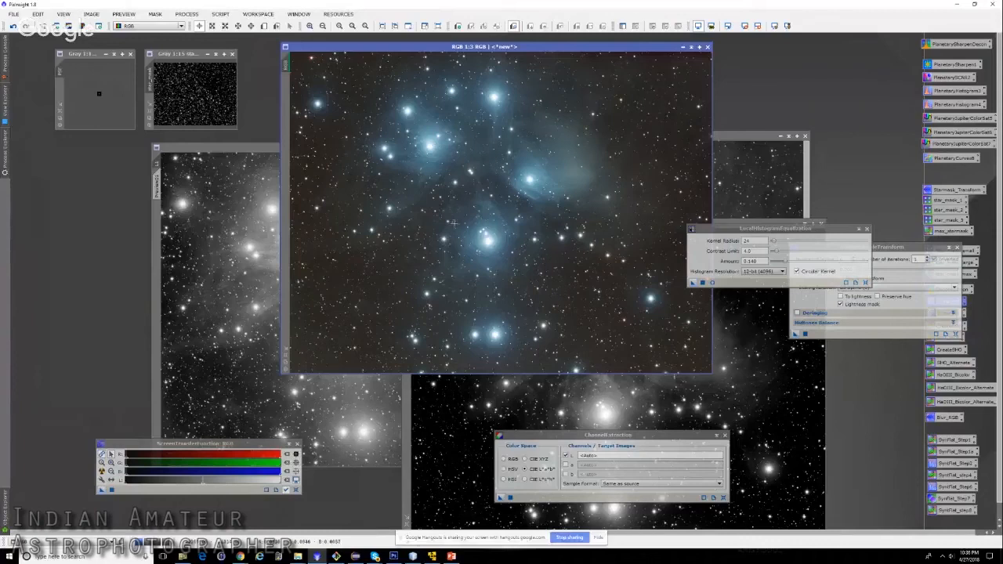
scroll(453, 223, up, 1)
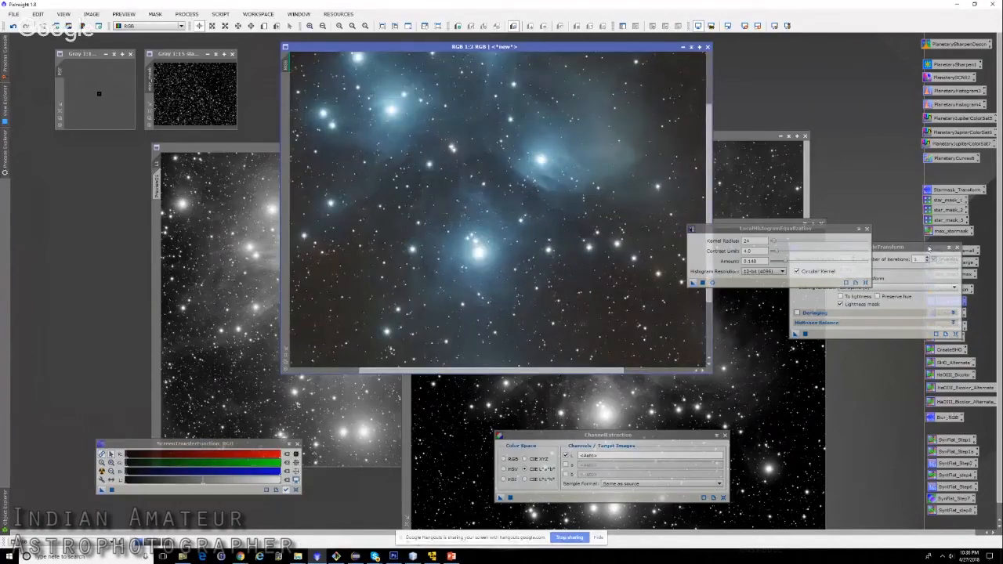
- Open the saved LinearTGV process, try to apply its TGVDenoise settings to the RGB image, and move RGB over L1
drag(929, 249, 906, 338)
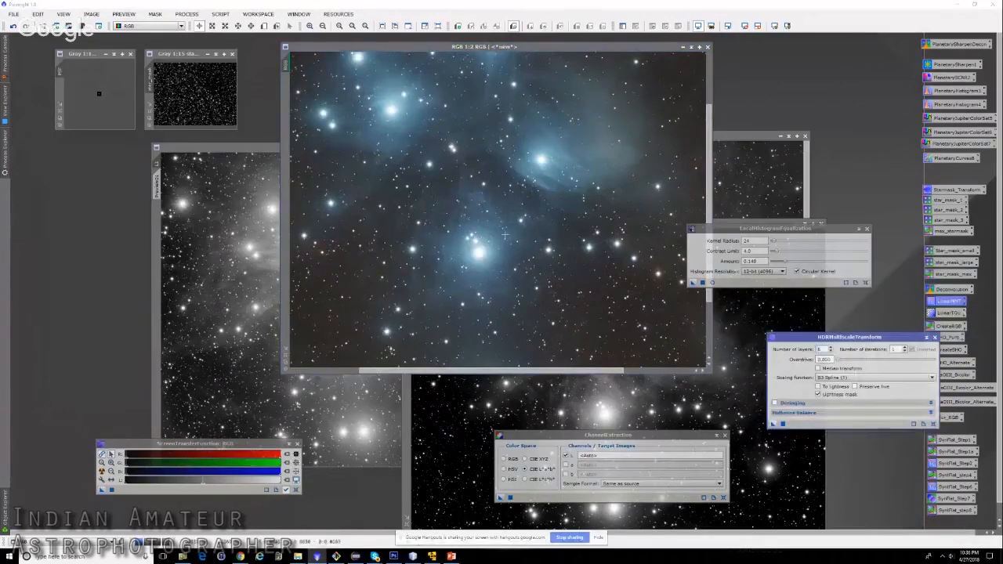
scroll(505, 234, down, 1)
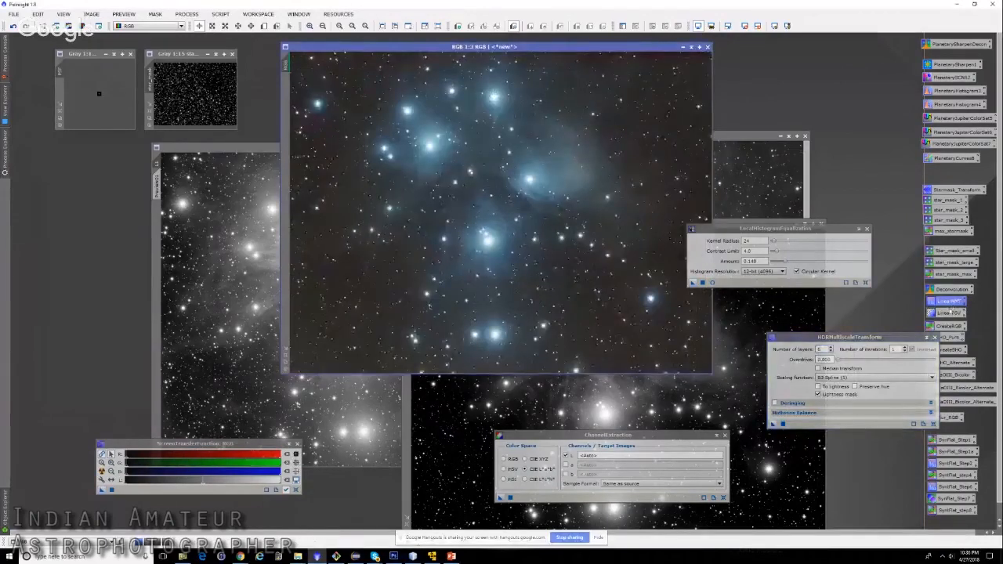
double_click(949, 312)
drag(726, 225, 811, 221)
drag(615, 336, 406, 281)
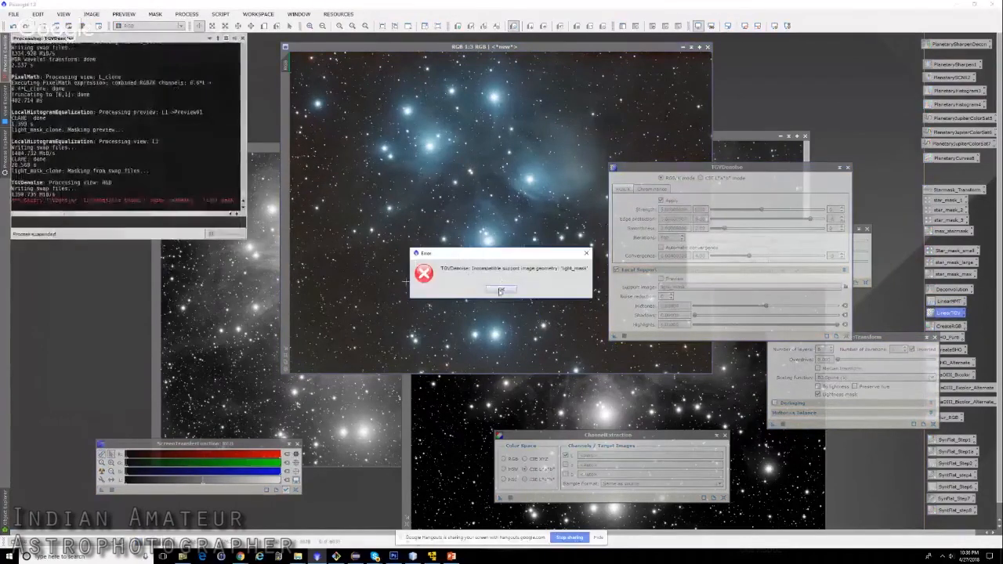
click(500, 290)
drag(491, 49, 315, 187)
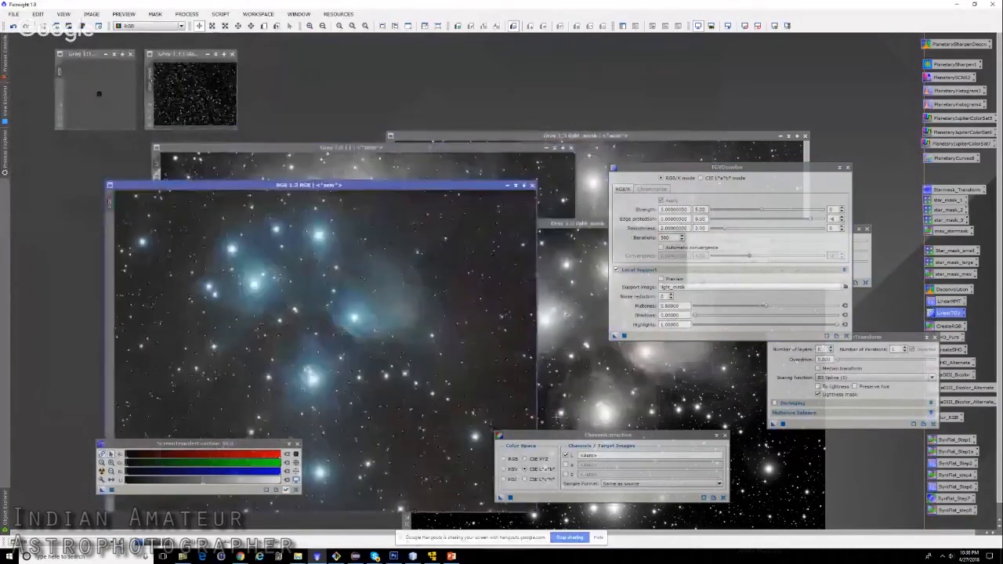
- Move the light_mask window clear and try again to apply TGVDenoise with light_mask support to the RGB image
drag(482, 137, 482, 70)
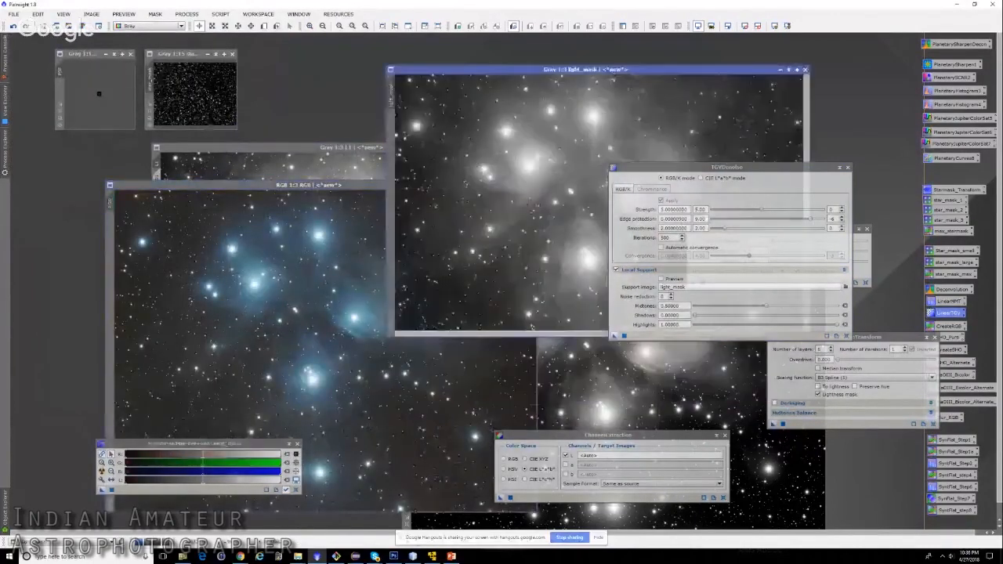
click(402, 385)
click(615, 336)
drag(401, 332, 400, 330)
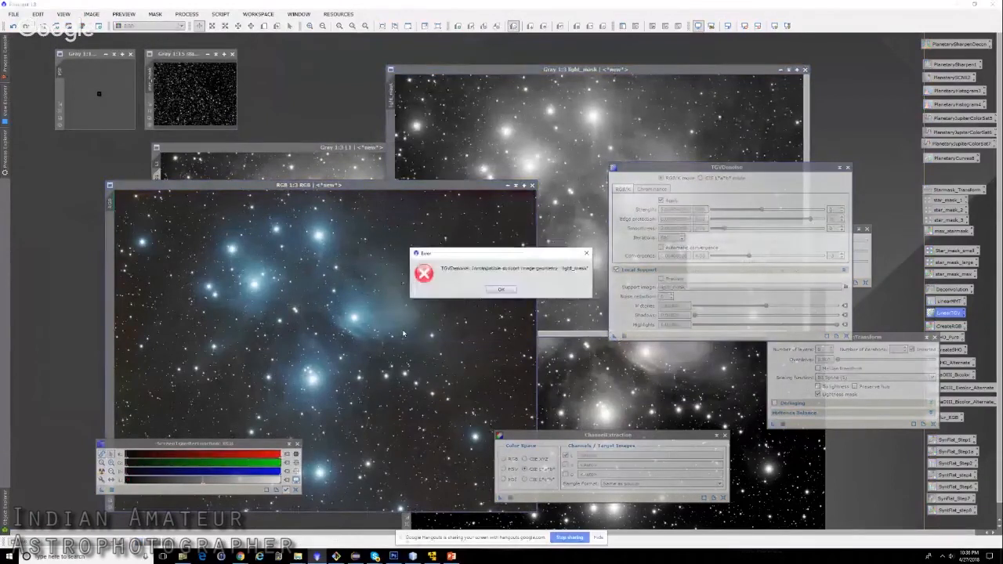
click(500, 289)
- Rearrange the RGB, light_mask and L1 image windows so that each one can be reached
drag(417, 187, 548, 105)
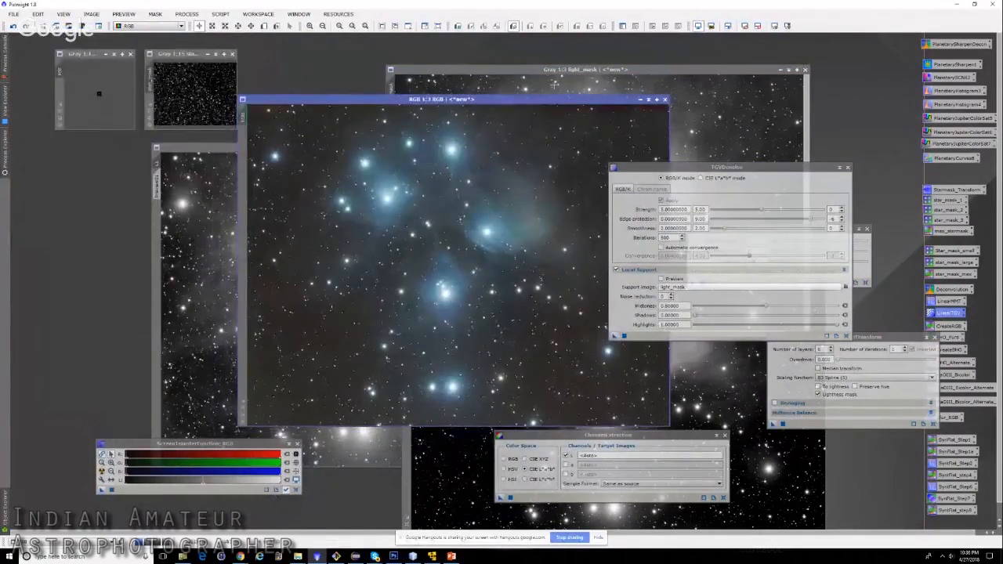
drag(558, 69, 574, 157)
drag(205, 147, 344, 155)
- Open the saved luminance image L.xisf from the target's folder inside AP on the SSD drive
click(13, 15)
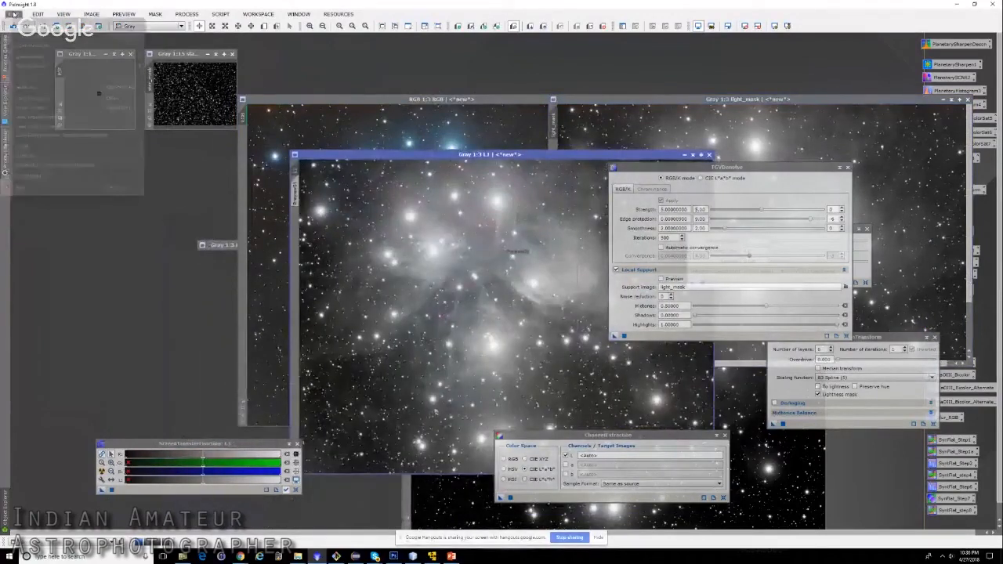
click(41, 27)
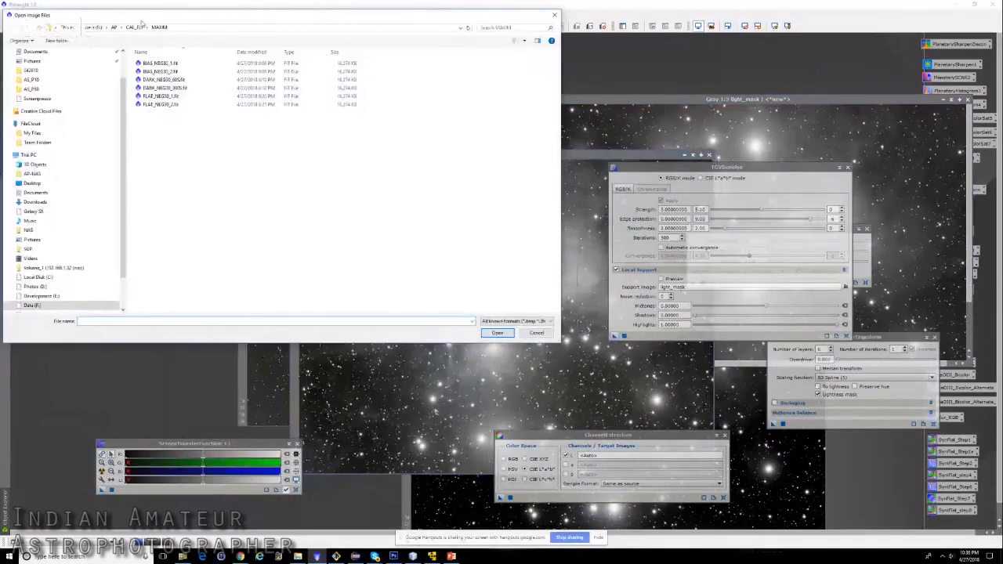
click(113, 27)
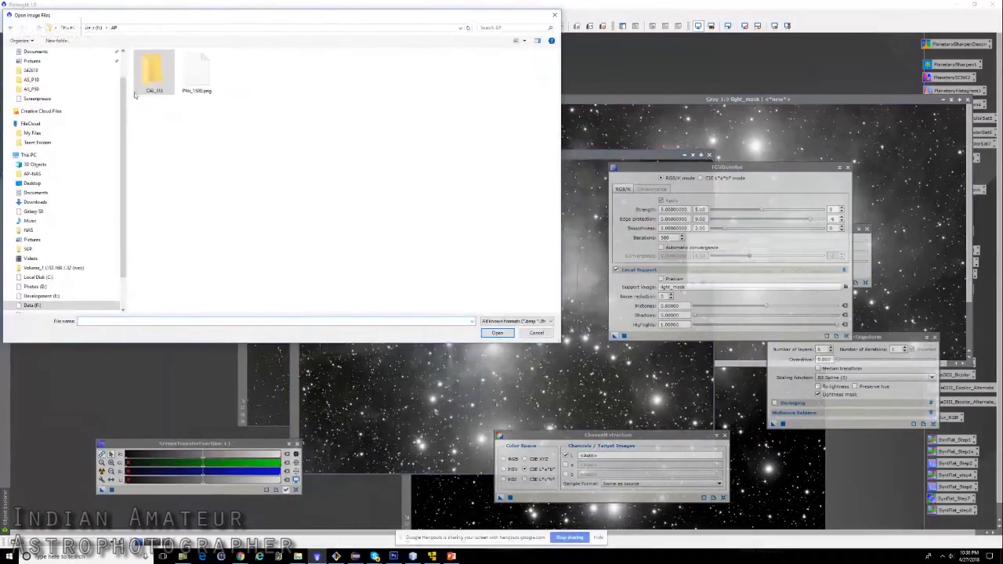
click(92, 28)
scroll(35, 297, down, 1)
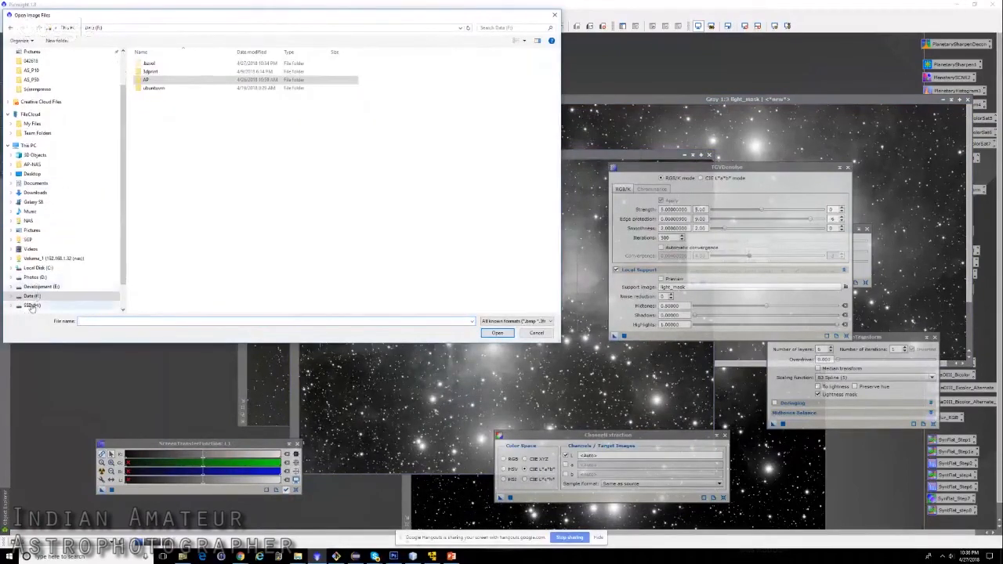
click(31, 305)
double_click(153, 75)
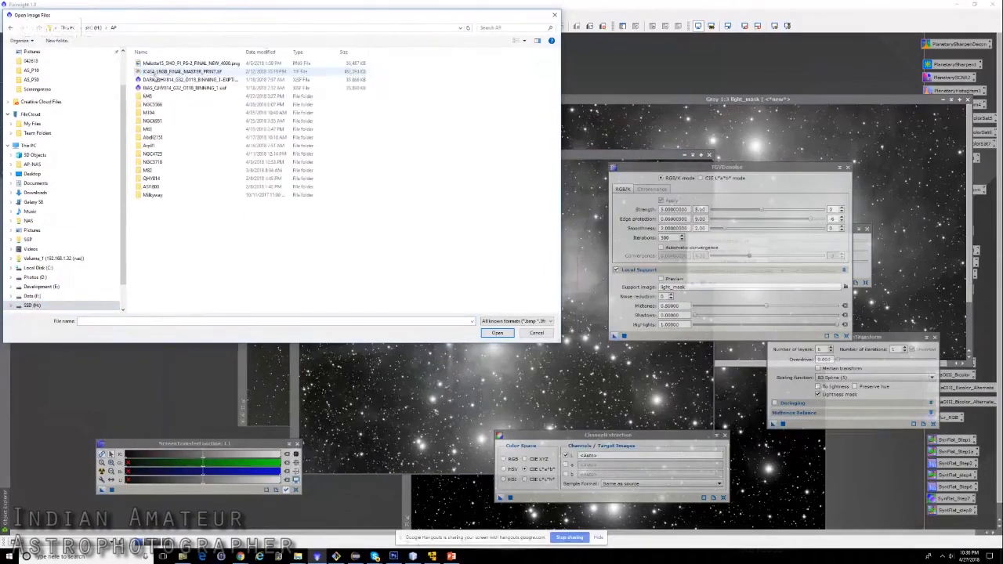
double_click(174, 97)
double_click(157, 84)
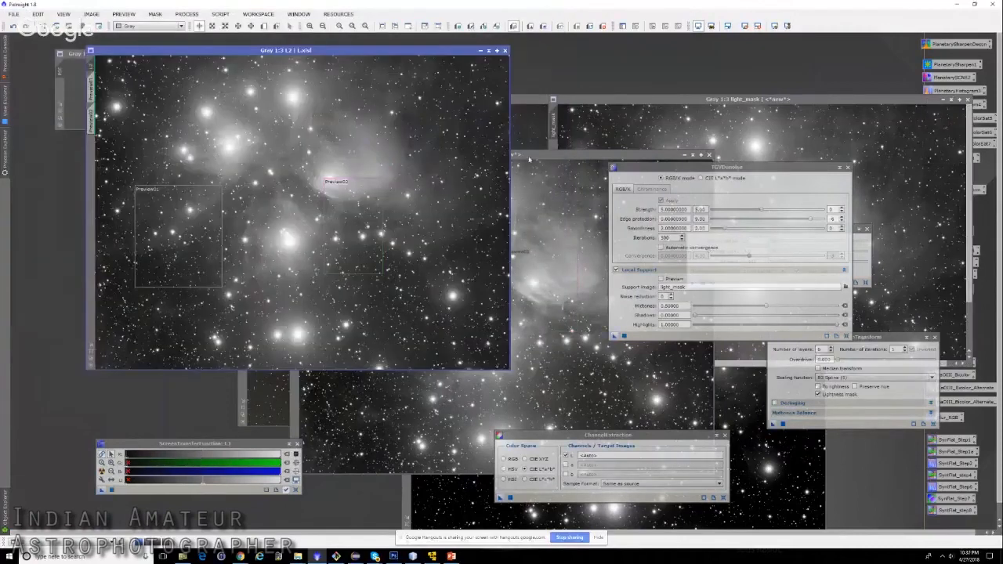
- Register the RGB image with StarAlignment, using the L2 view as the reference image
click(561, 291)
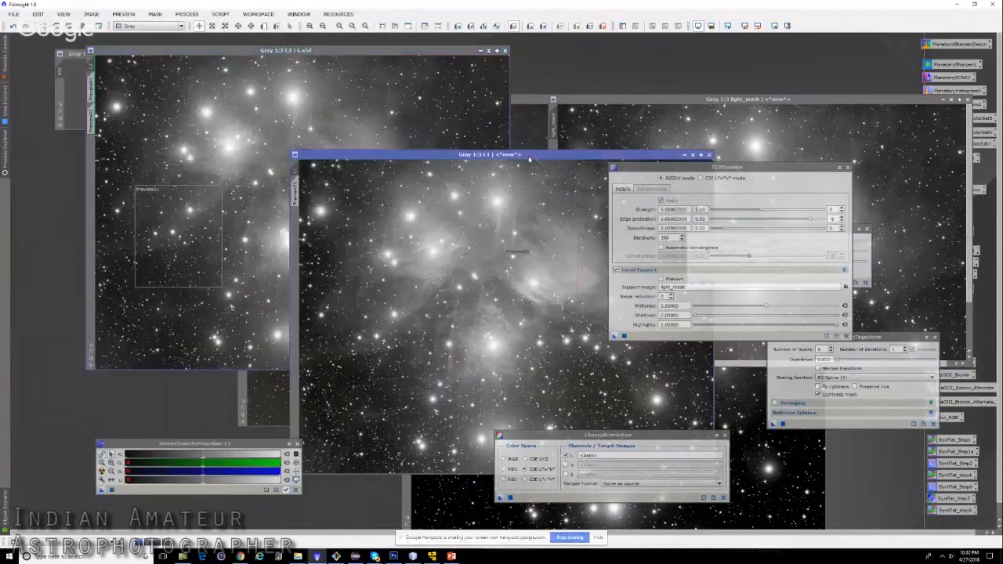
click(4, 153)
click(220, 15)
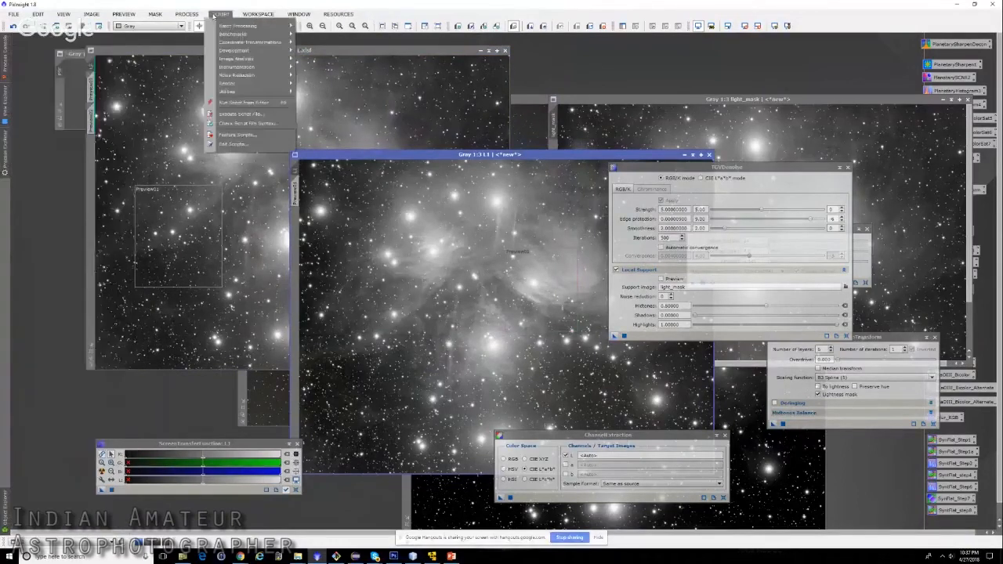
mouse_move(195, 15)
mouse_move(213, 192)
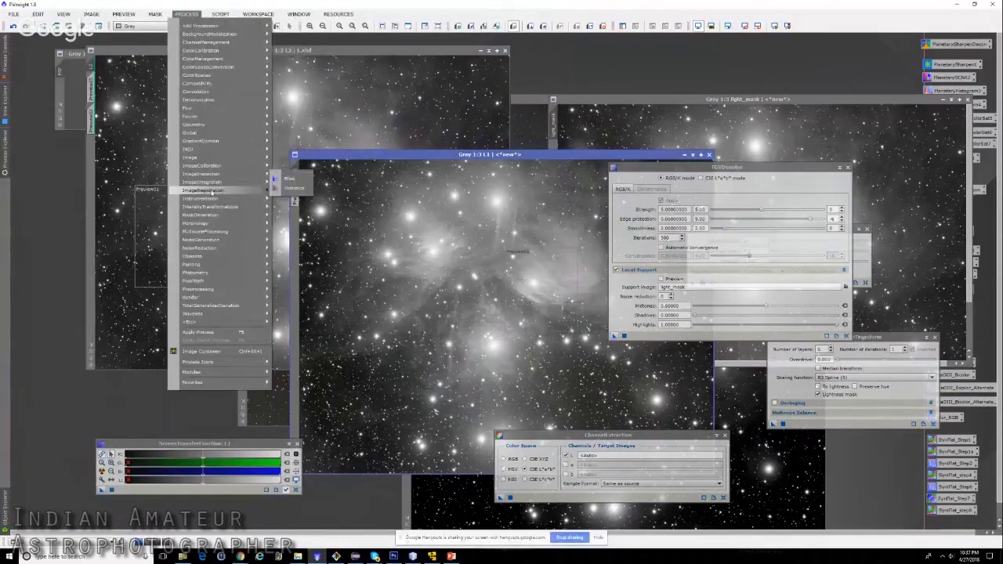
click(315, 216)
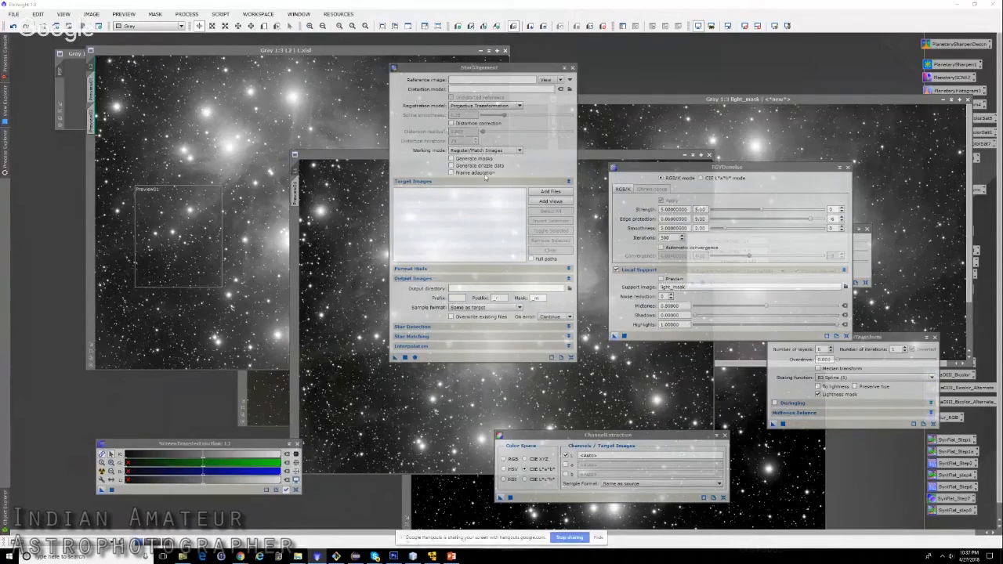
click(502, 80)
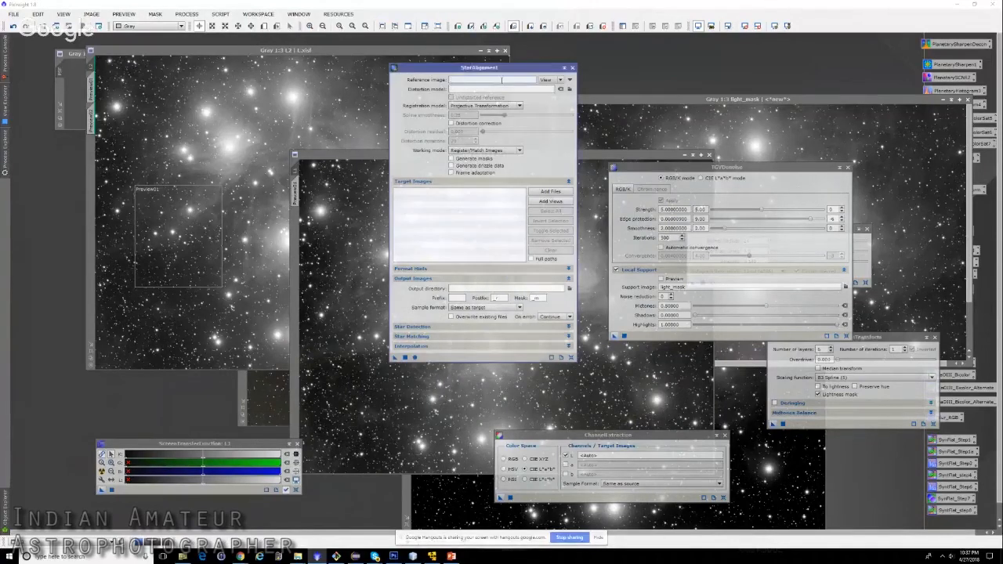
text(L2)
drag(516, 69, 509, 209)
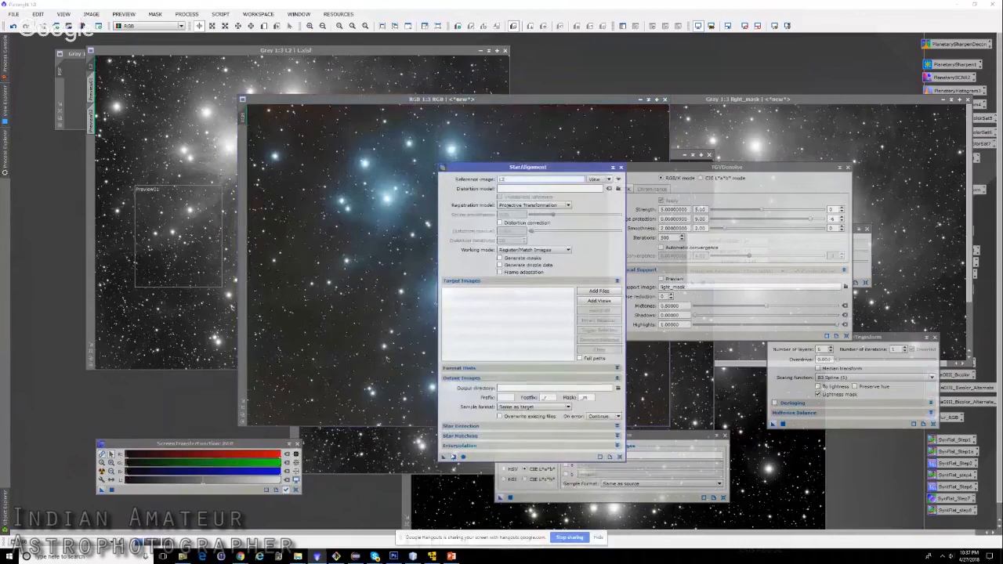
drag(445, 456, 343, 352)
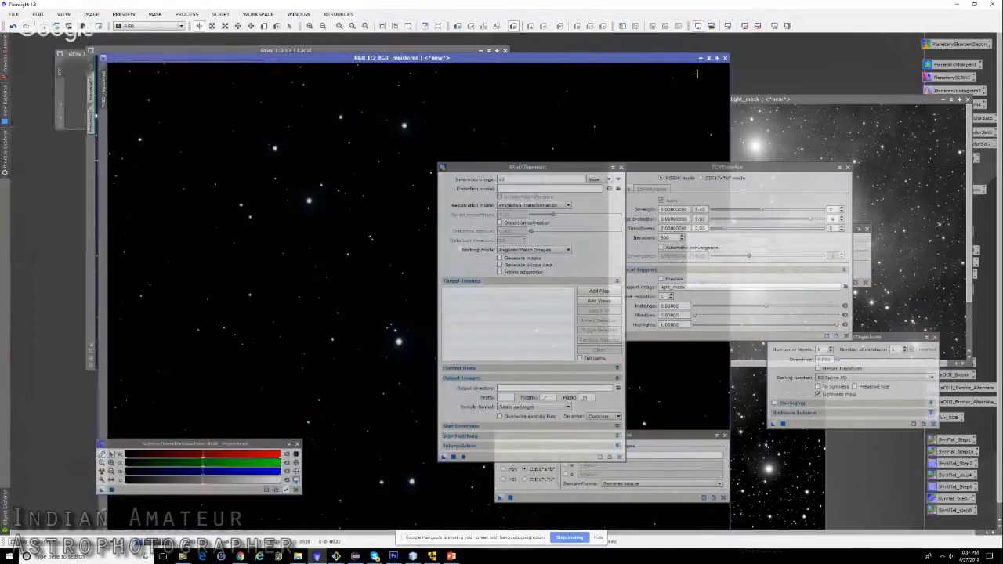
- Move the RGB_registered window aside and close the original unregistered RGB image without saving
drag(623, 58, 465, 155)
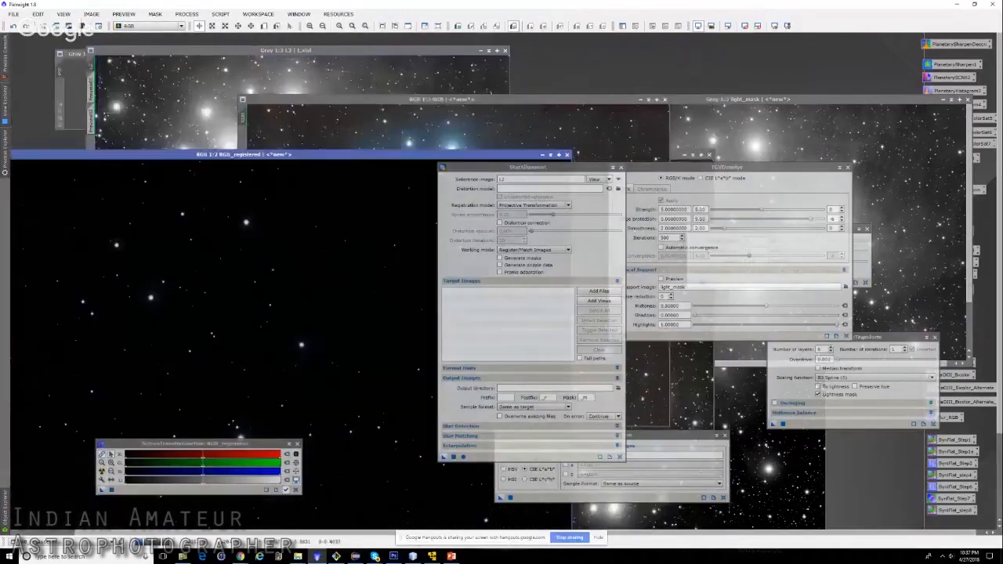
click(664, 99)
click(484, 296)
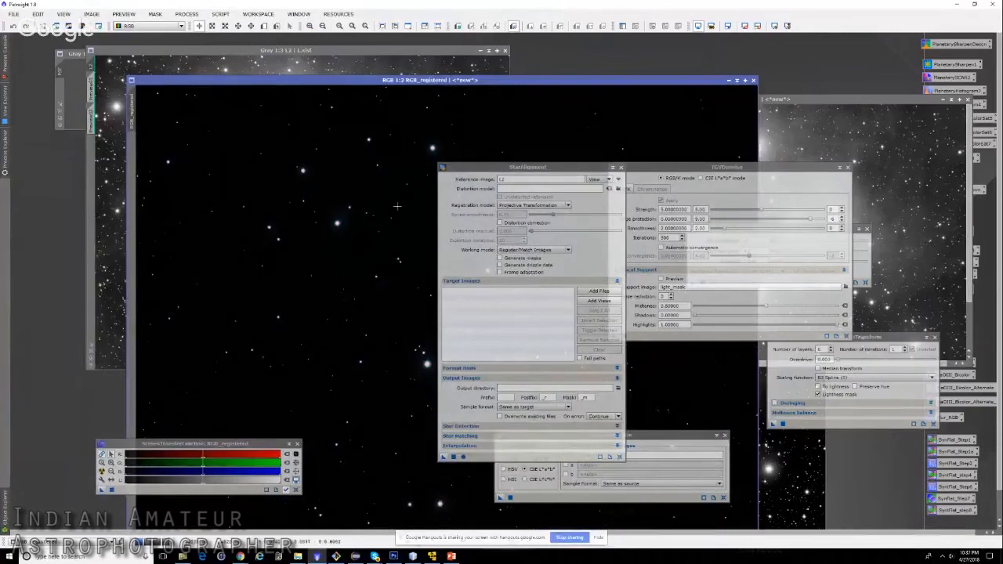
- Auto-stretch the display of RGB_registered, shrink its window to 1:4 zoom, and put the ScreenTransferFunction window out of the way
key(ctrl+a)
scroll(374, 138, down, 2)
drag(398, 79, 435, 45)
drag(220, 444, 148, 493)
double_click(165, 497)
drag(316, 47, 303, 115)
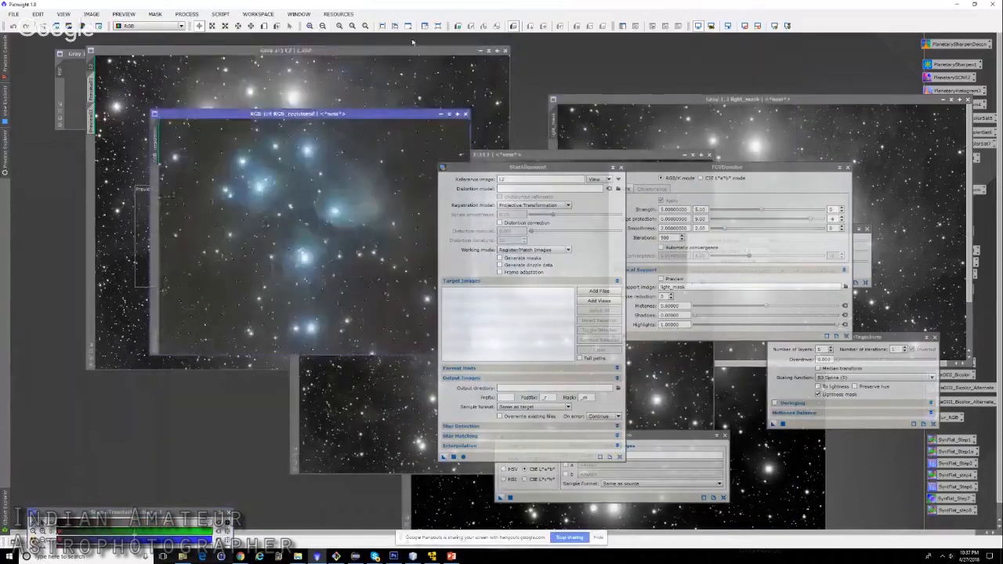
- Close the L2 reference image and the StarAlignment window, and move RGB_registered higher in the workspace
click(506, 51)
drag(369, 115, 397, 67)
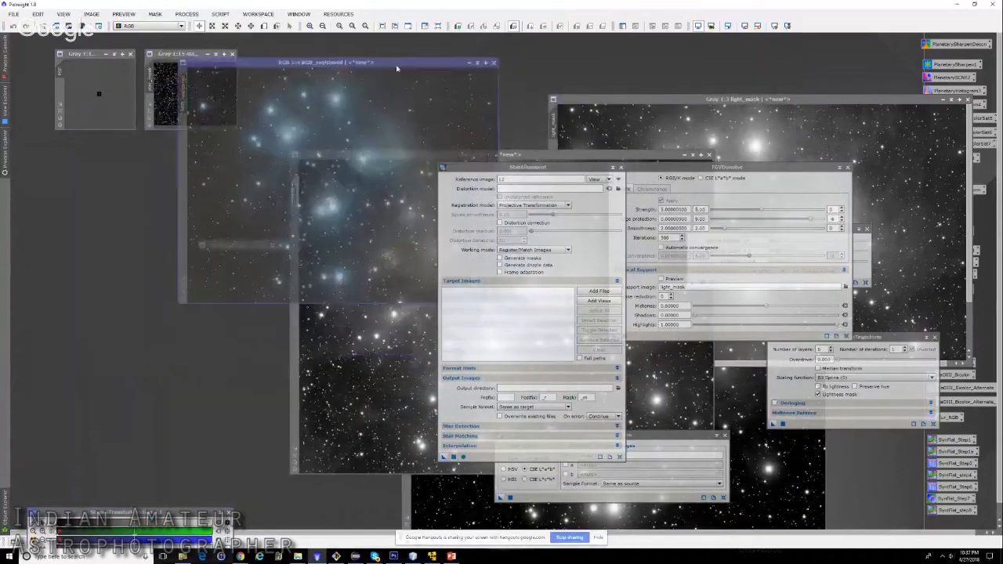
click(621, 167)
- Denoise RGB_registered with TGVDenoise using light_mask as local support, and inspect the nebula and stars at high magnification
drag(614, 335, 360, 249)
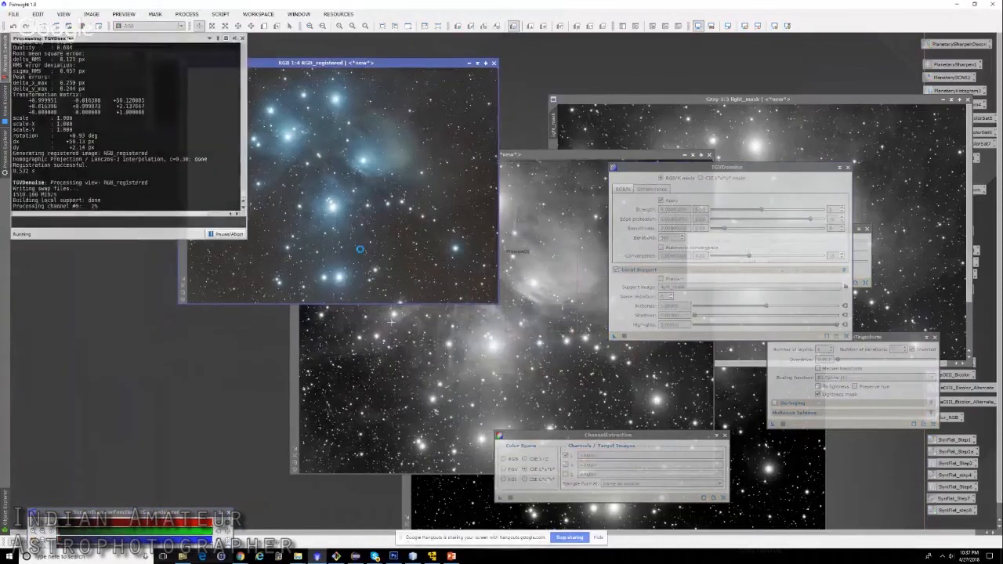
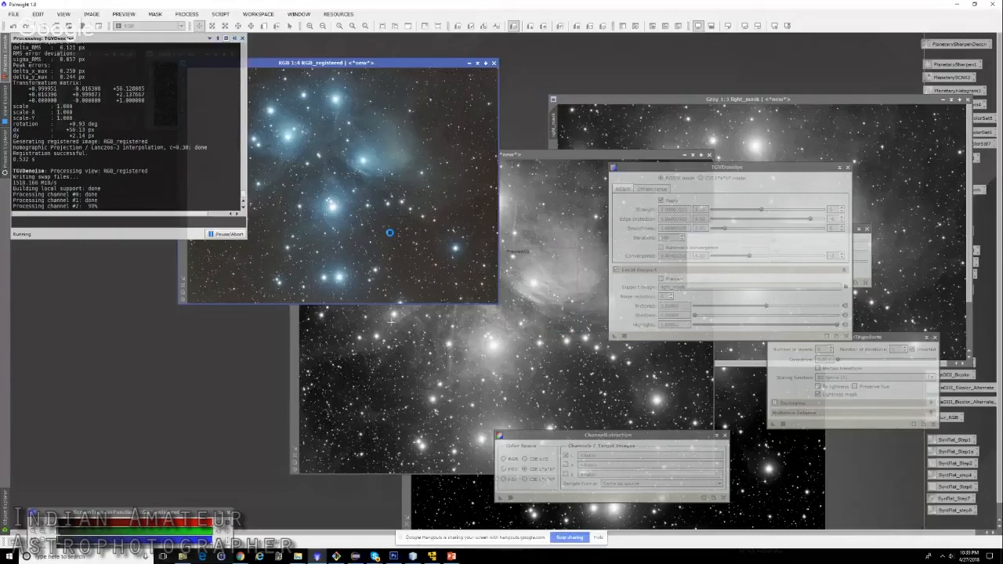
scroll(398, 241, up, 2)
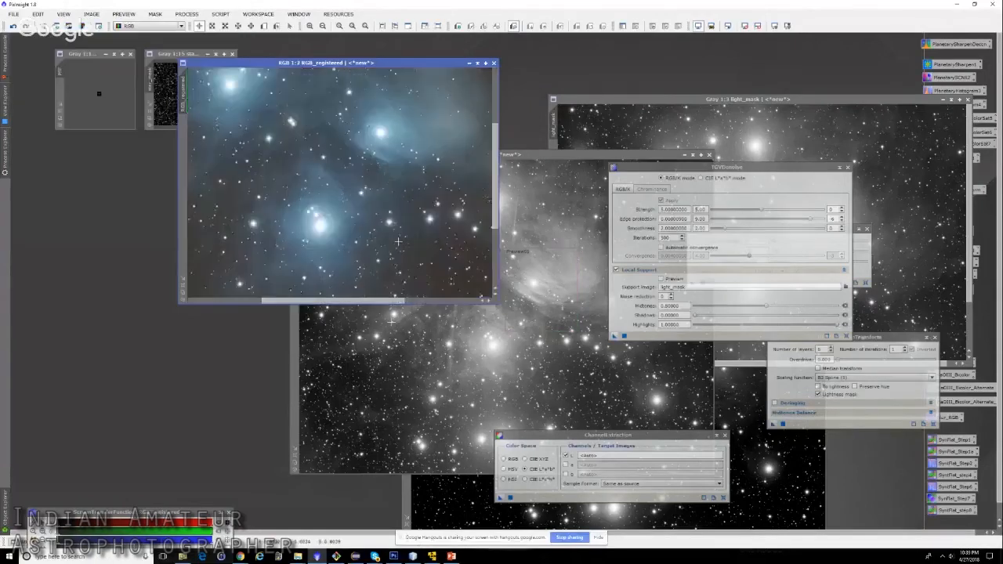
scroll(398, 242, up, 3)
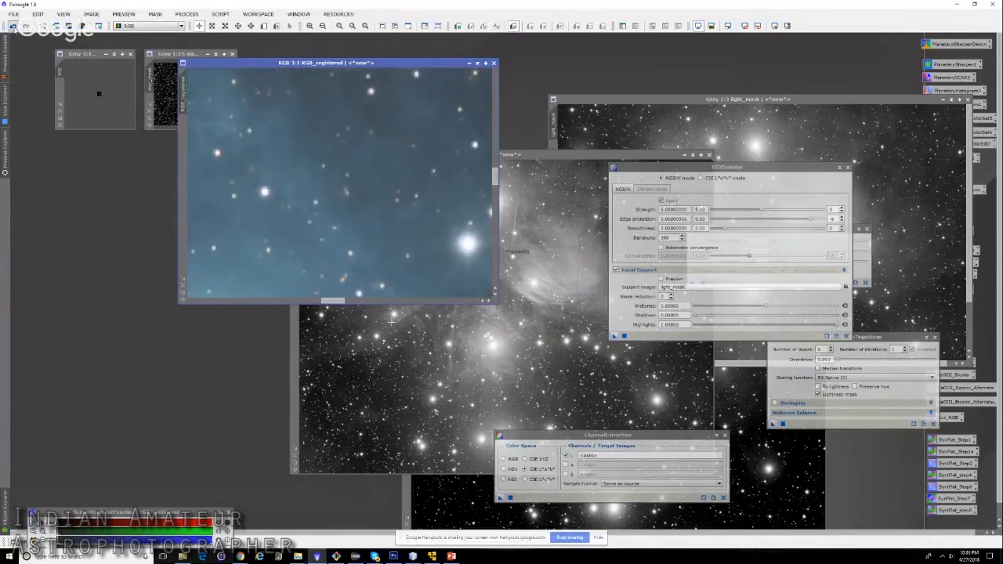
scroll(378, 157, up, 2)
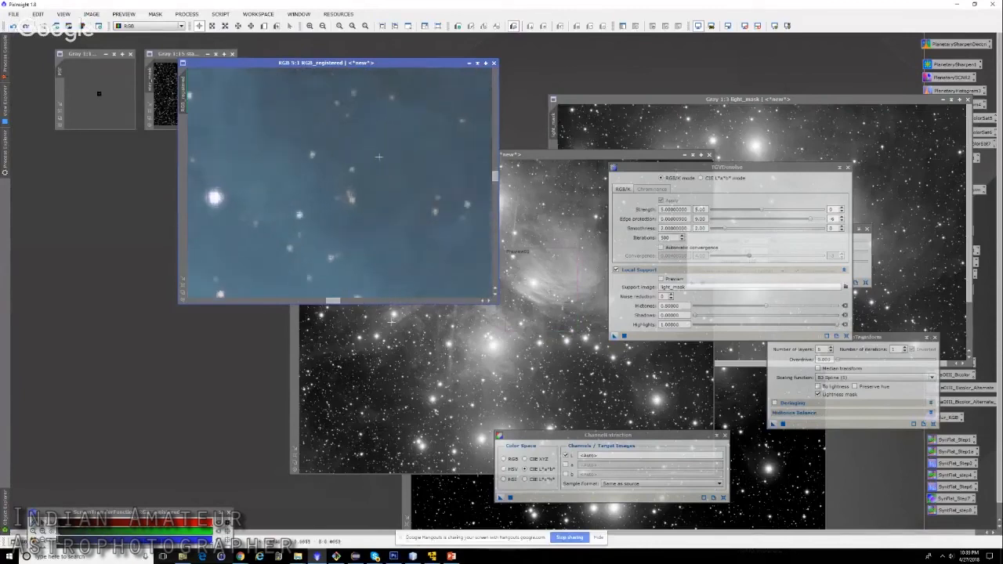
scroll(313, 170, down, 7)
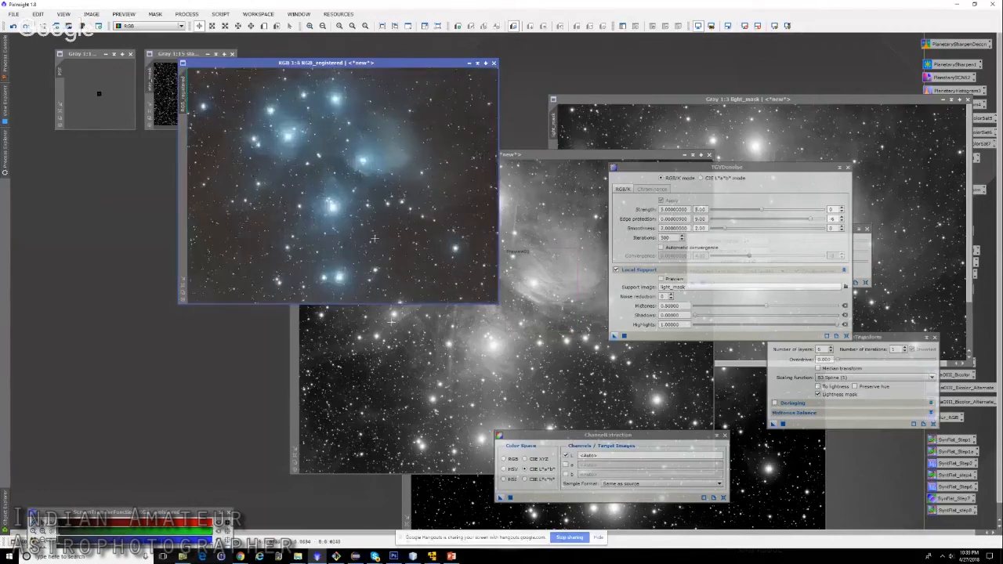
- Reset the screen stretch on RGB_registered and load it into HistogramTransformation with the real-time preview on
click(725, 435)
click(228, 543)
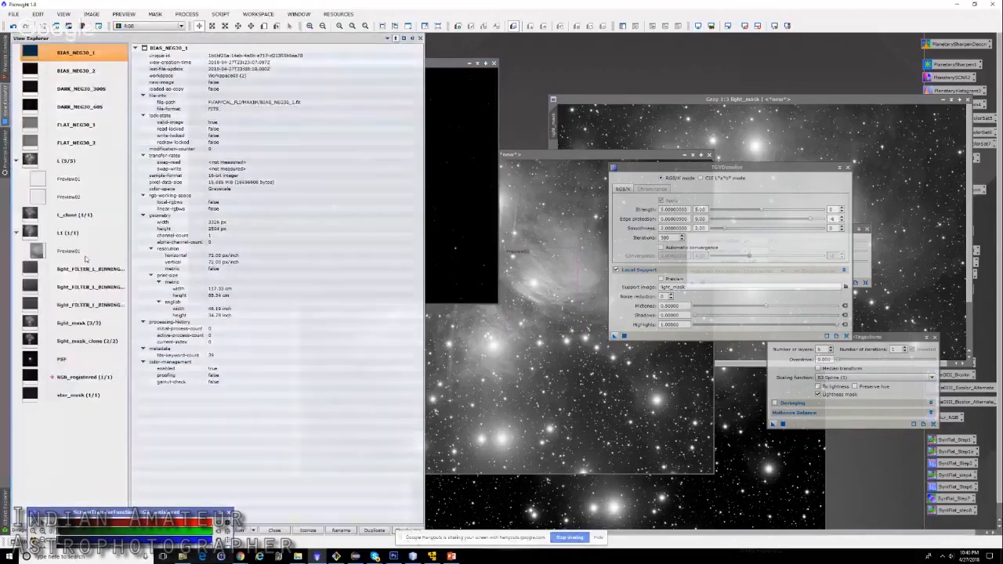
mouse_move(5, 150)
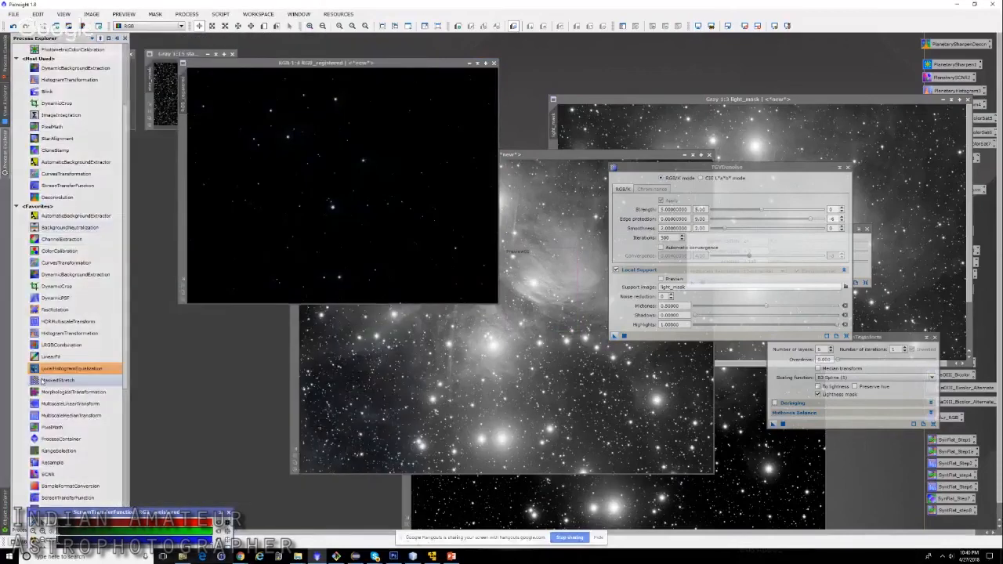
double_click(63, 333)
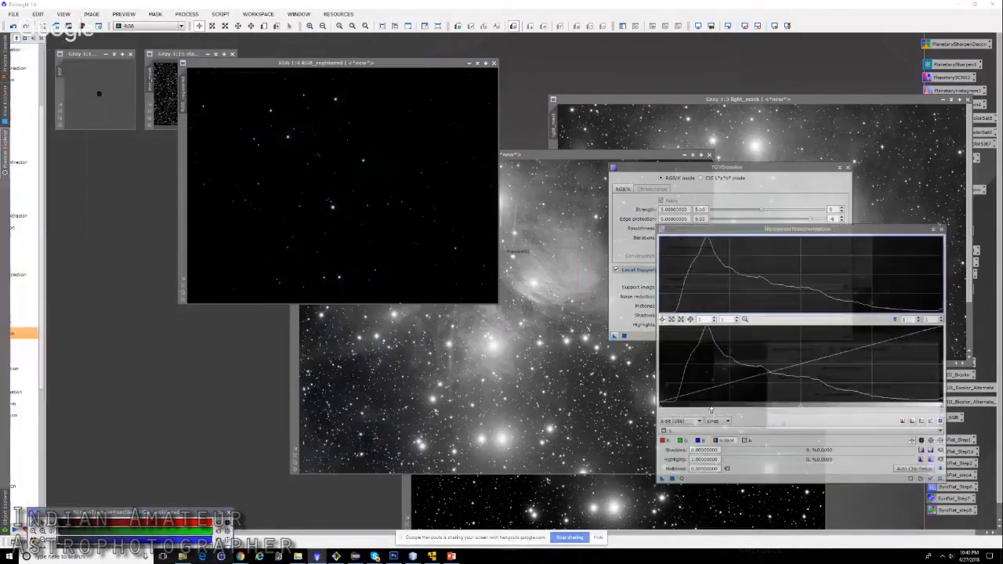
click(710, 431)
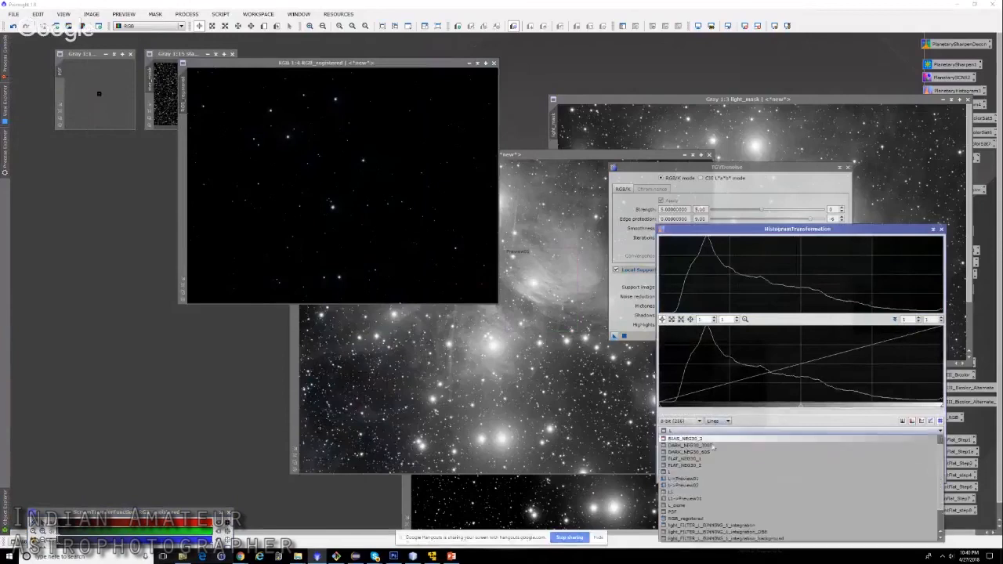
click(701, 518)
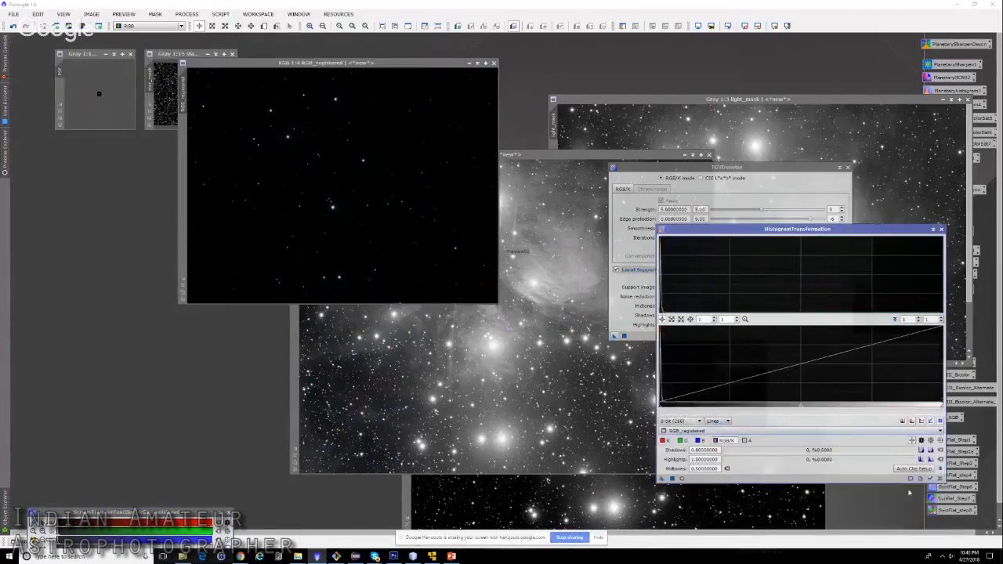
click(679, 479)
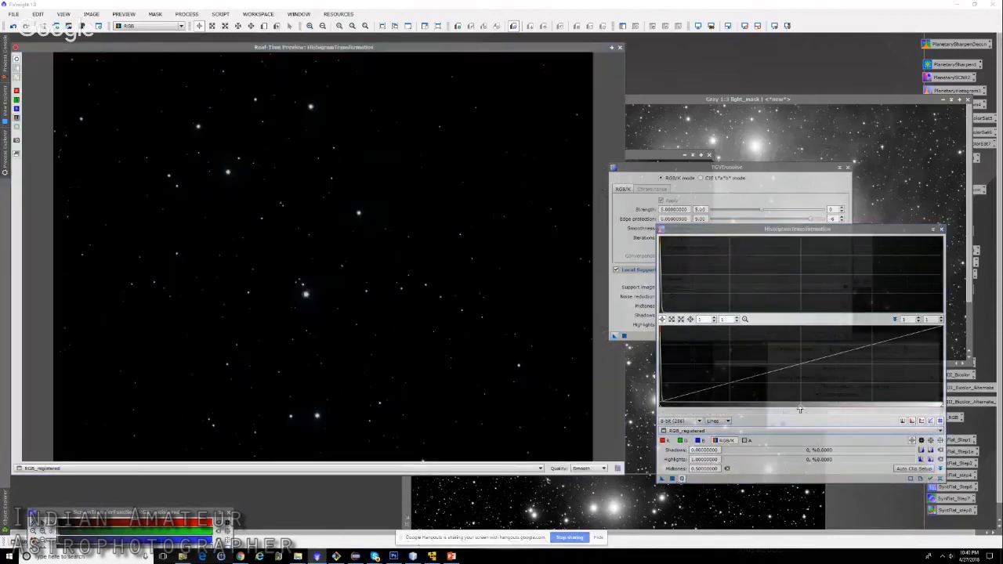
- Stretch RGB_registered with HistogramTransformation using combined RGB/K midtones of about 0.026, and reset the histogram settings
drag(800, 408, 666, 399)
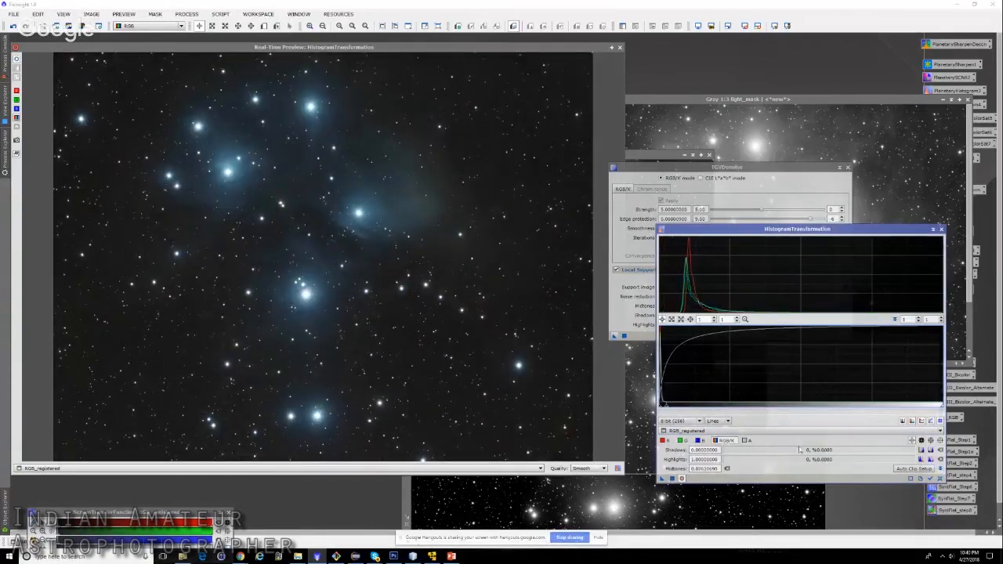
click(940, 478)
drag(799, 409, 666, 403)
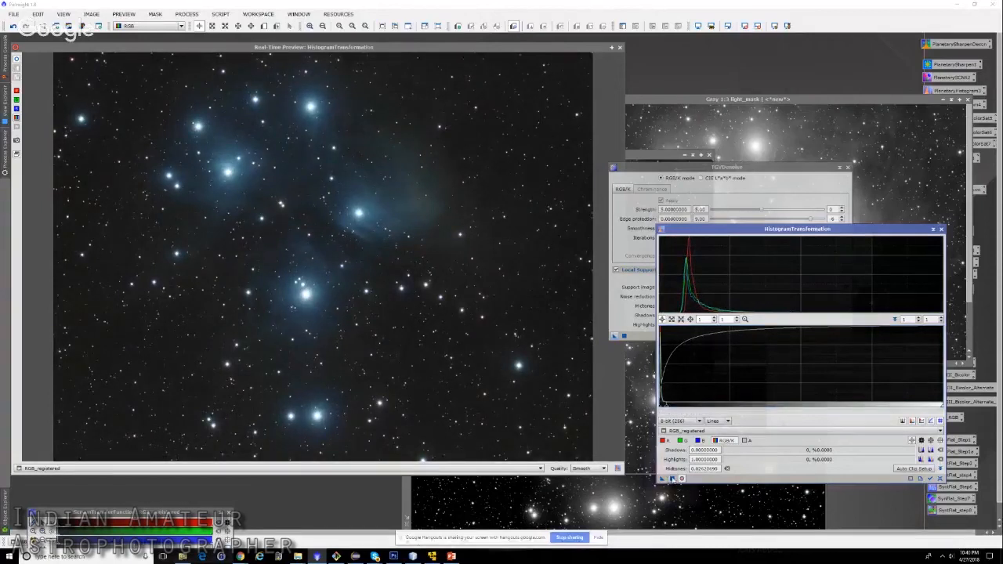
click(672, 479)
click(938, 479)
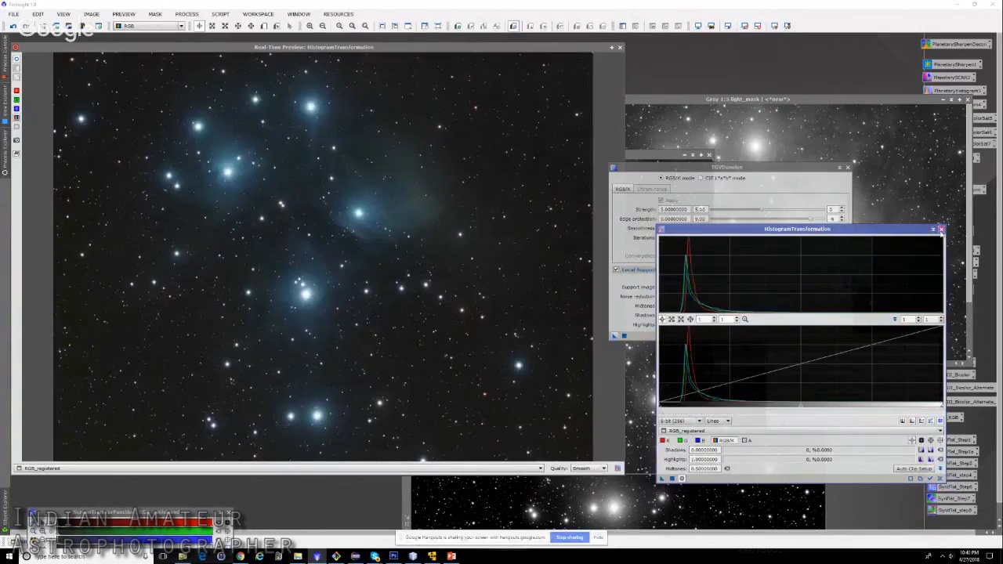
- Close HistogramTransformation, enlarge the RGB_registered window to fit at 1:2, and minimise the light_mask image
click(941, 228)
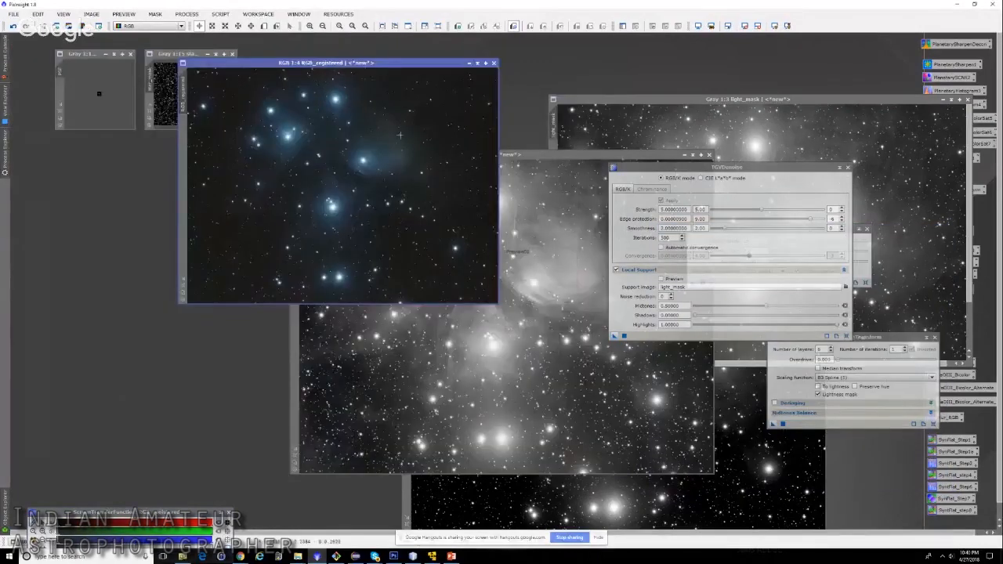
scroll(340, 204, up, 2)
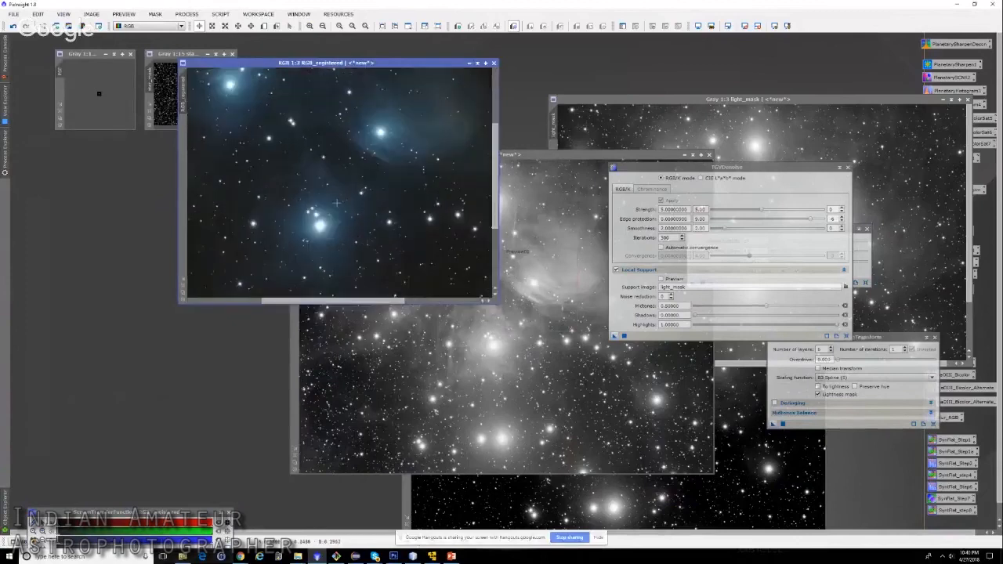
key(ctrl+f)
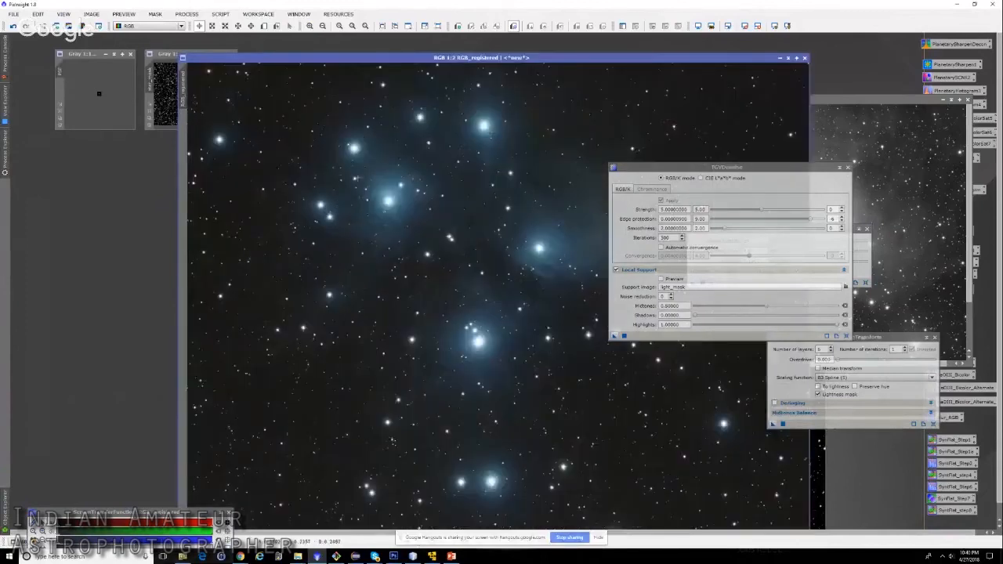
drag(430, 60, 388, 39)
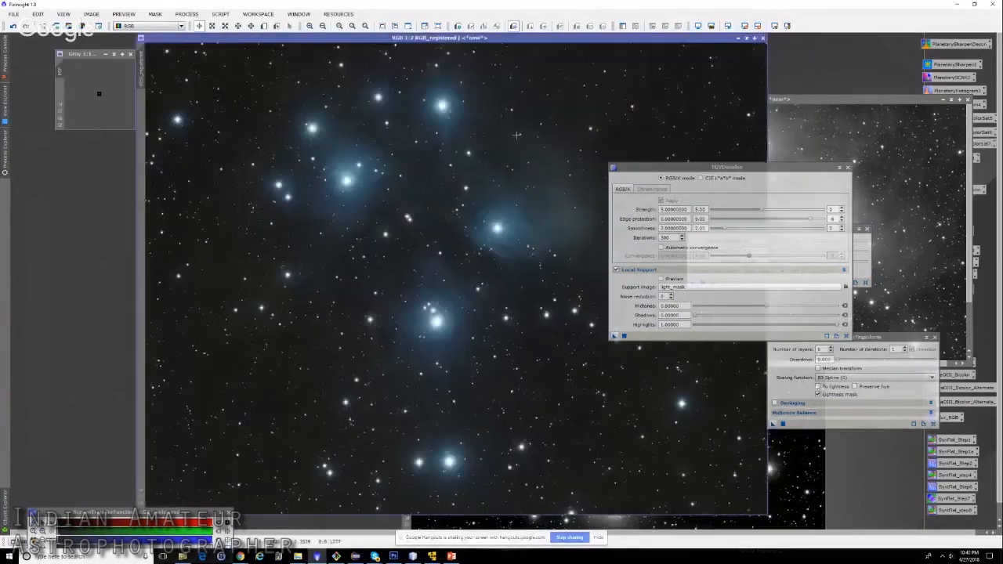
click(806, 104)
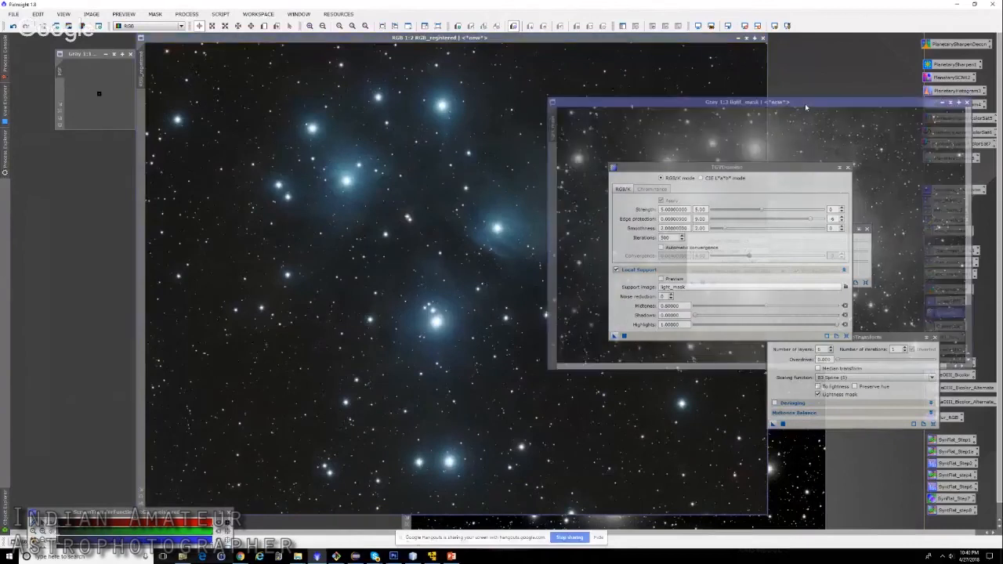
click(944, 100)
- Arrange L1 and RGB_registered side by side, with RGB_registered fitted at 1:3
drag(673, 47, 919, 66)
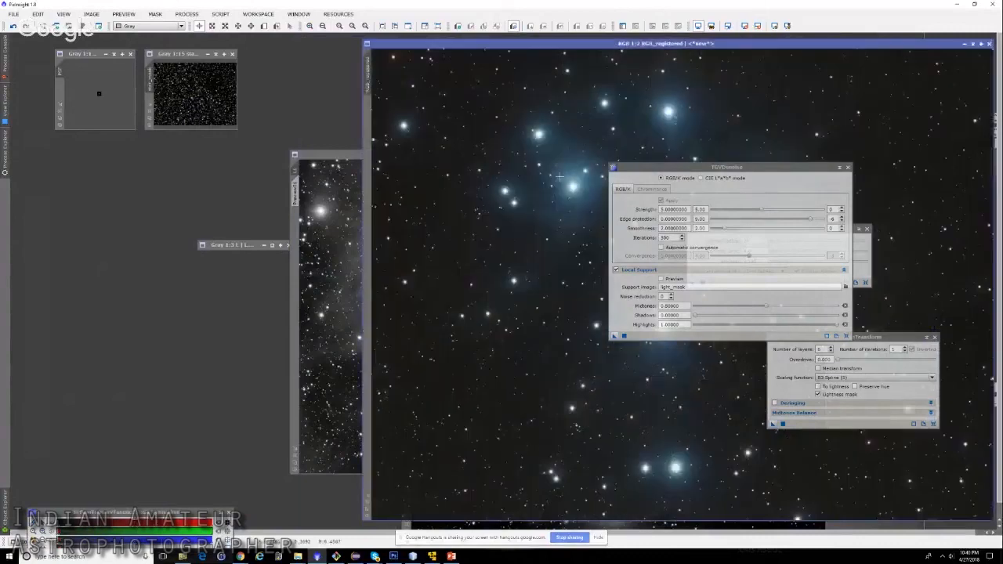
drag(347, 156, 74, 122)
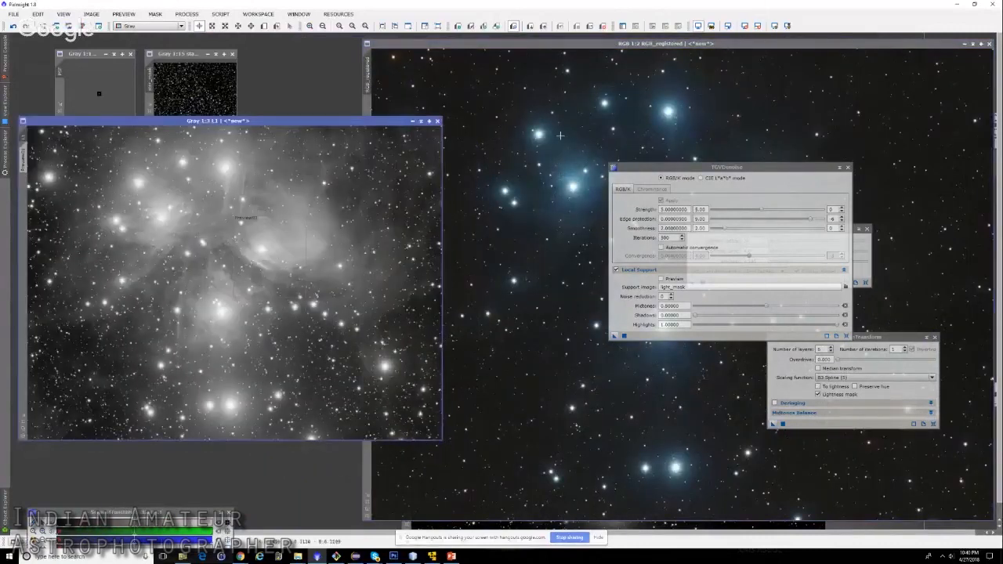
drag(681, 43, 622, 37)
scroll(502, 235, down, 1)
double_click(316, 486)
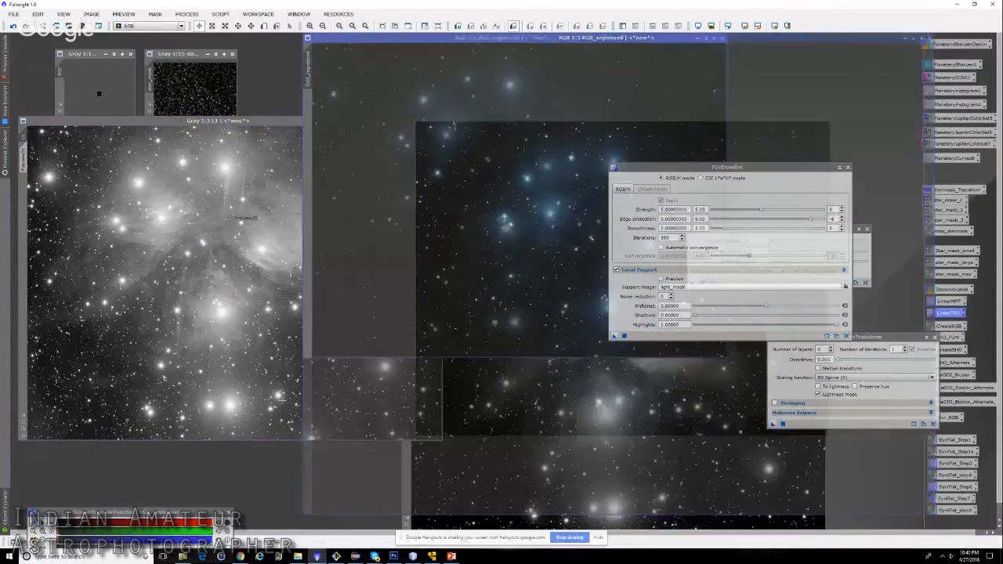
drag(509, 38, 619, 107)
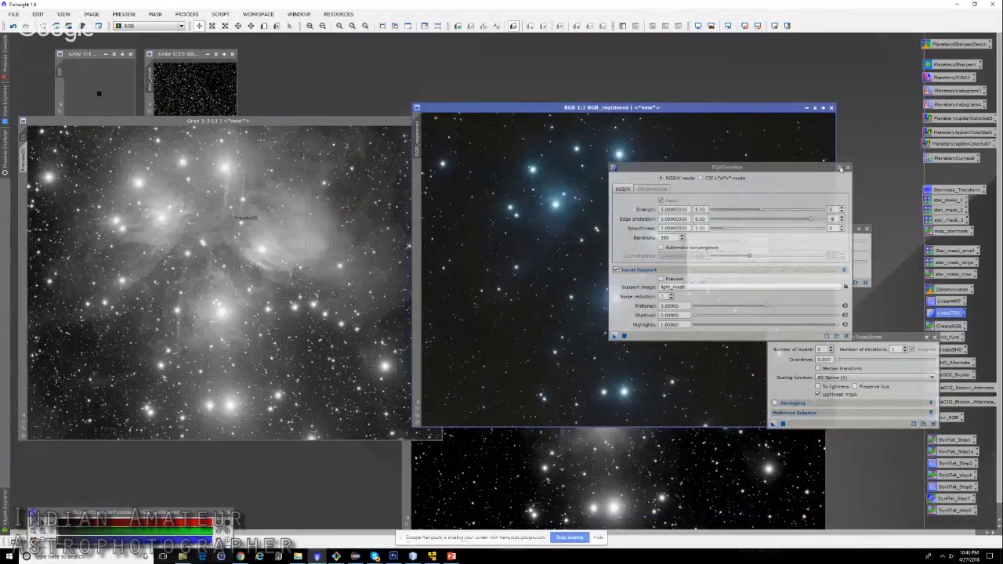
- Close the TGVDenoise, LocalHistogramEqualization and HDRMultiscaleTransform windows, and magnify RGB_registered to 1:1
click(848, 168)
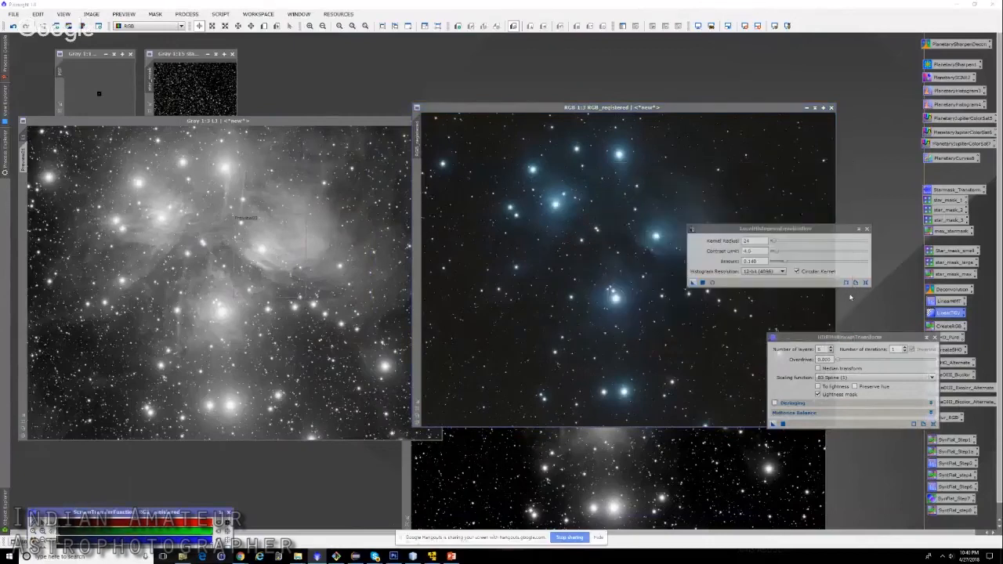
click(867, 229)
click(586, 159)
scroll(641, 261, up, 2)
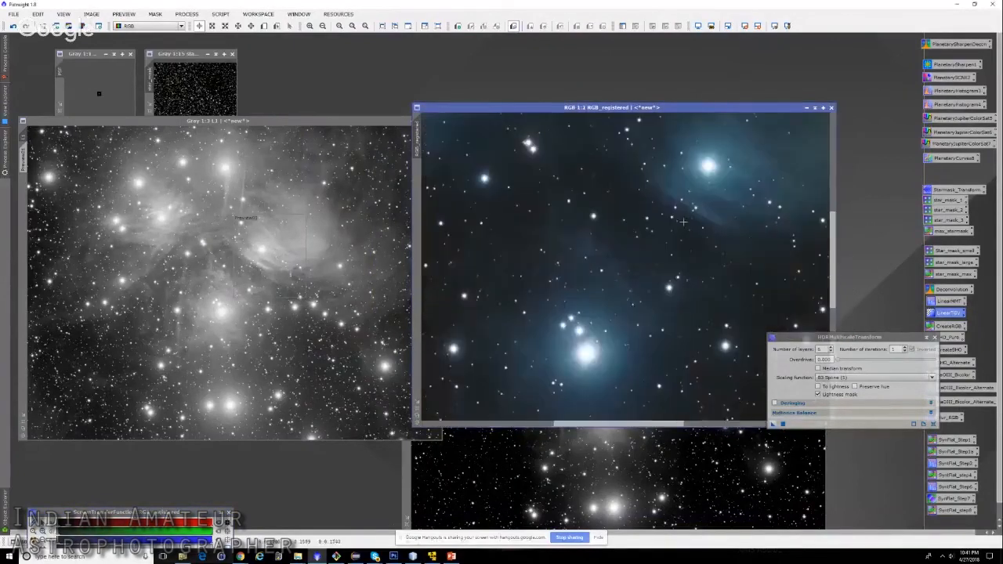
click(934, 338)
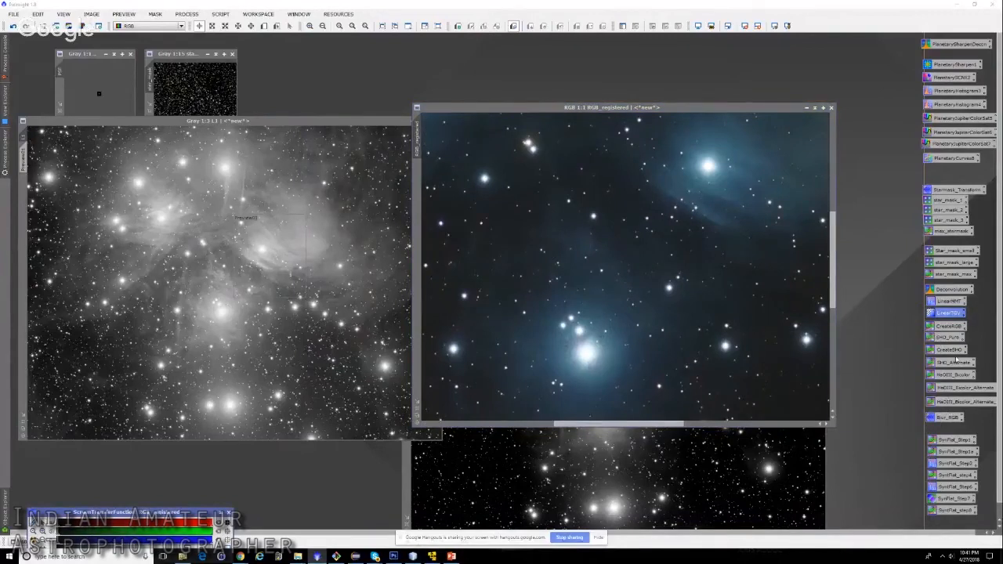
- Open the saved Blur_RGB process in ATrousWaveletTransform, place it over RGB_registered and review its wavelet layers
double_click(947, 417)
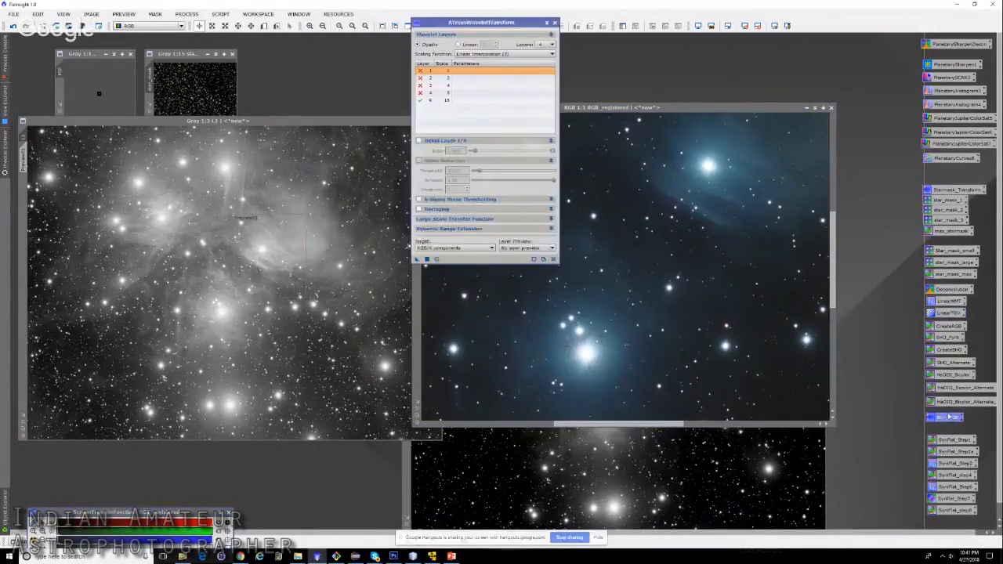
drag(468, 23, 722, 120)
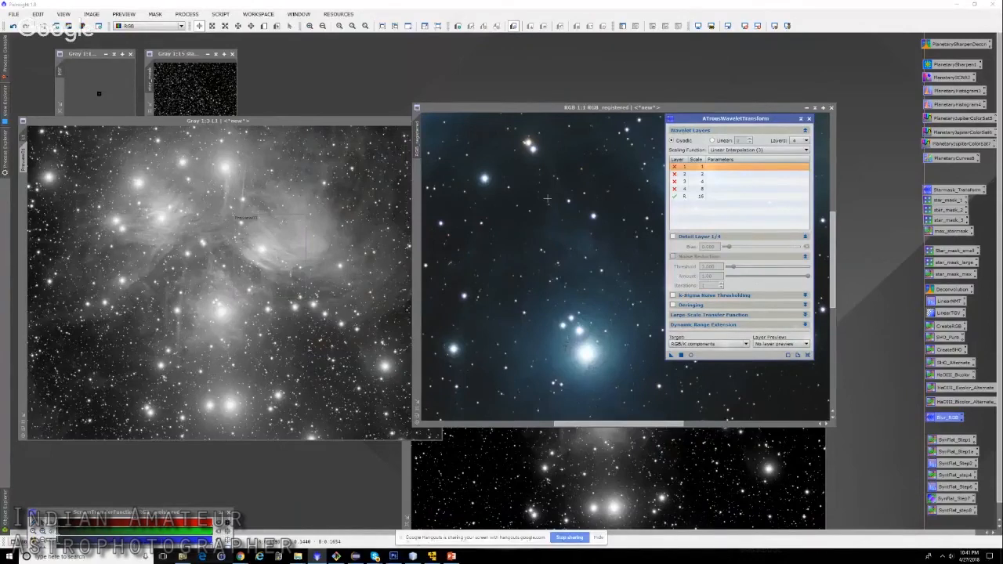
drag(833, 225, 833, 168)
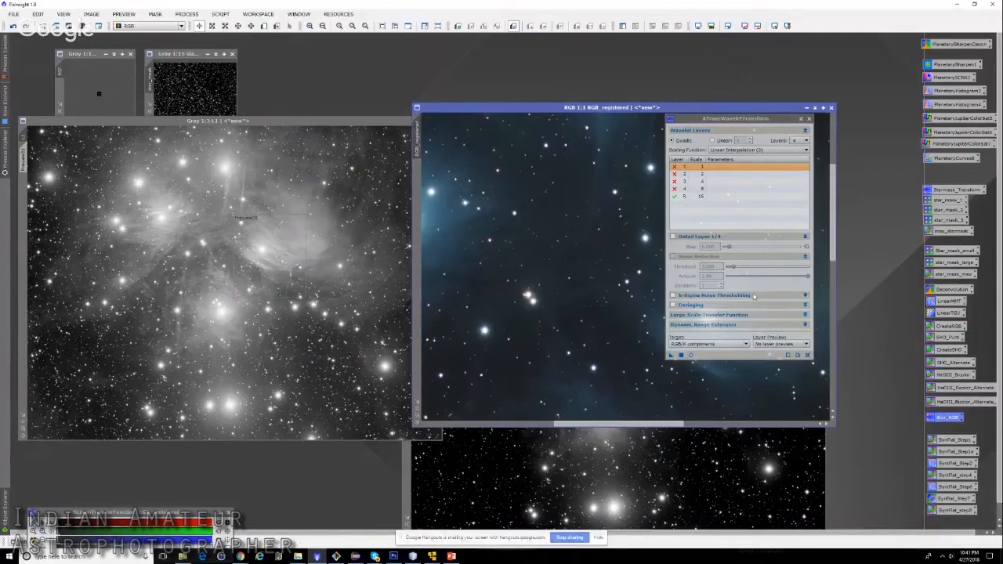
click(692, 182)
click(693, 196)
click(690, 167)
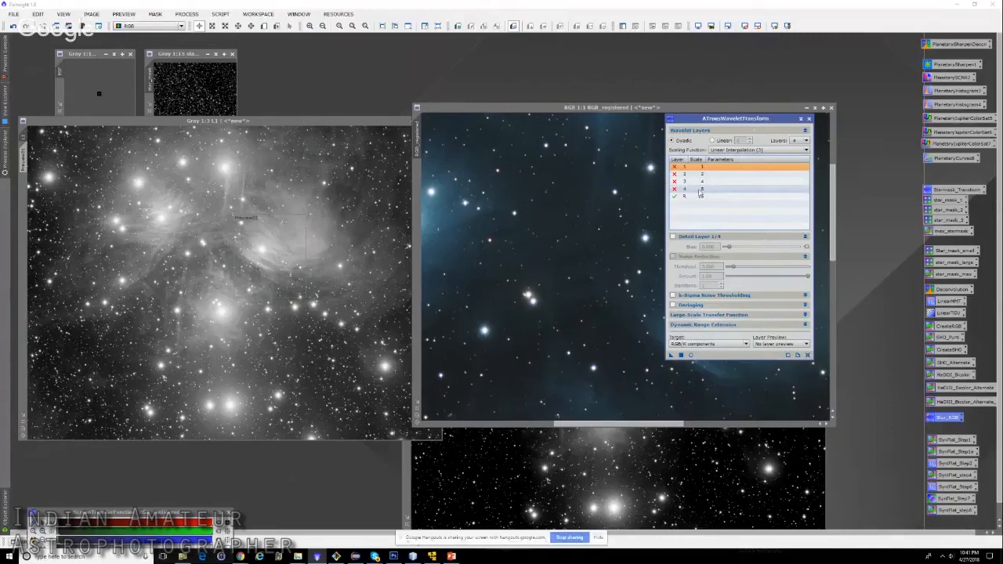
- Try blurring RGB_registered with five wavelet layers and layer 5 disabled, inspect the blur, and undo it
click(797, 140)
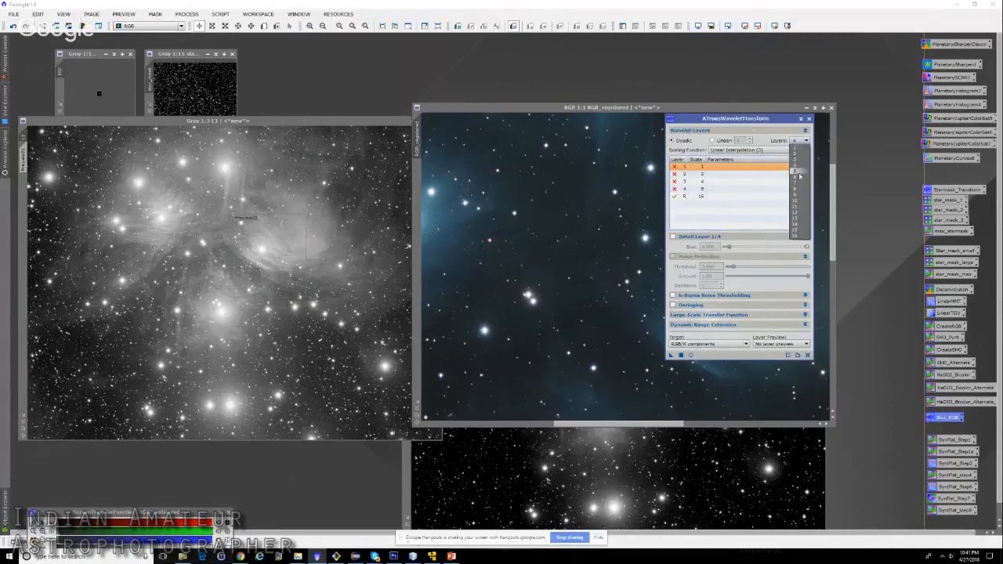
click(798, 181)
double_click(705, 196)
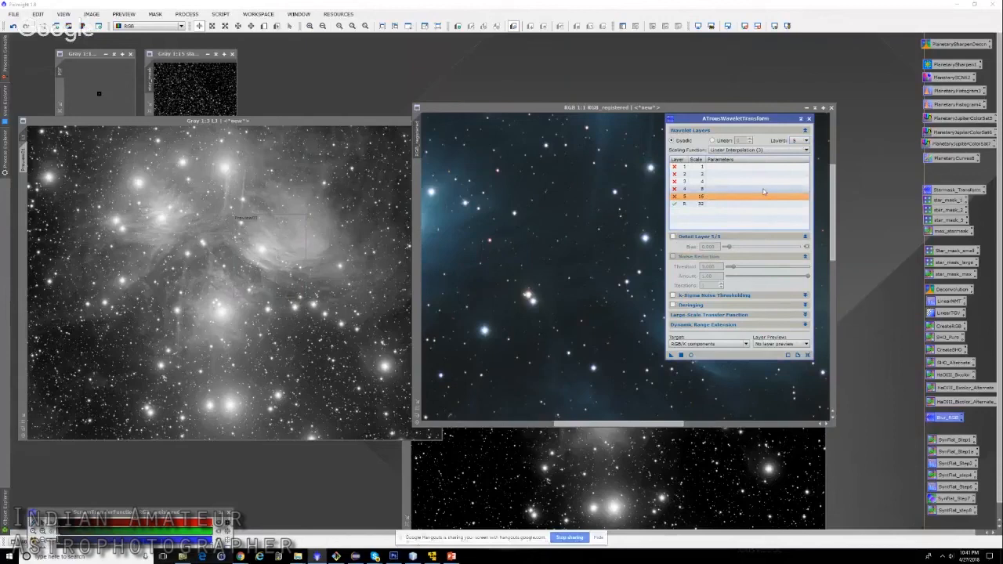
scroll(657, 351, up, 1)
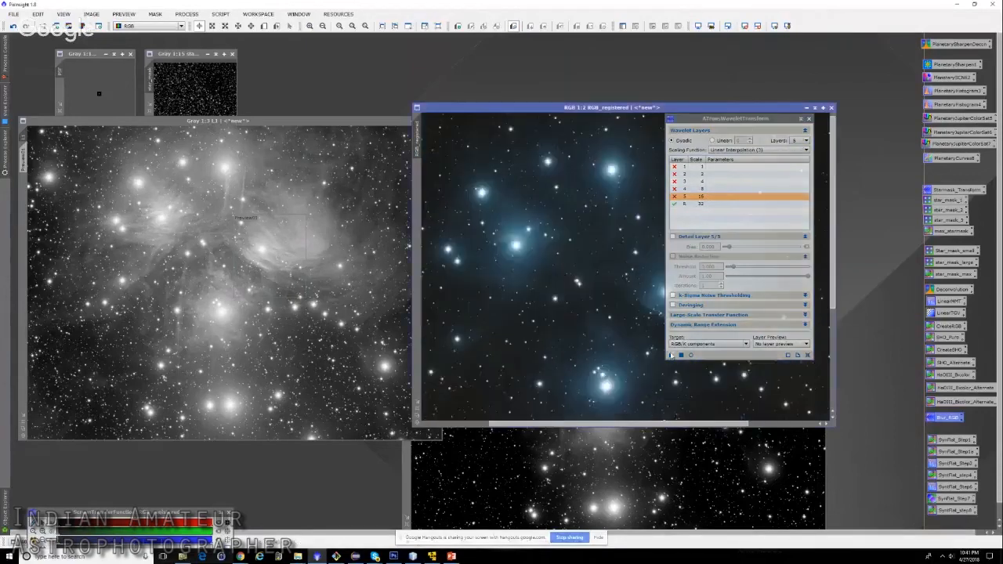
drag(670, 355, 524, 320)
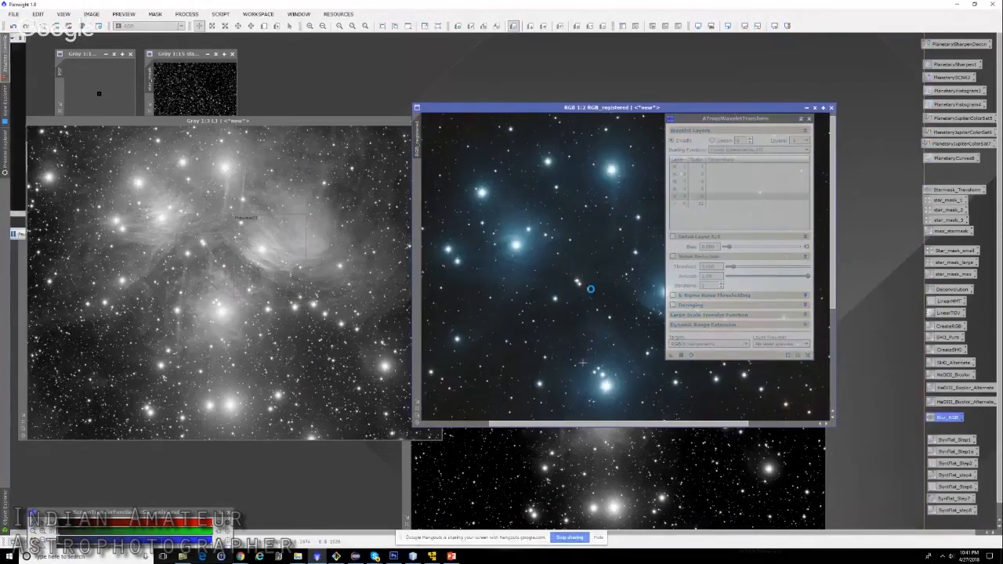
scroll(587, 277, down, 1)
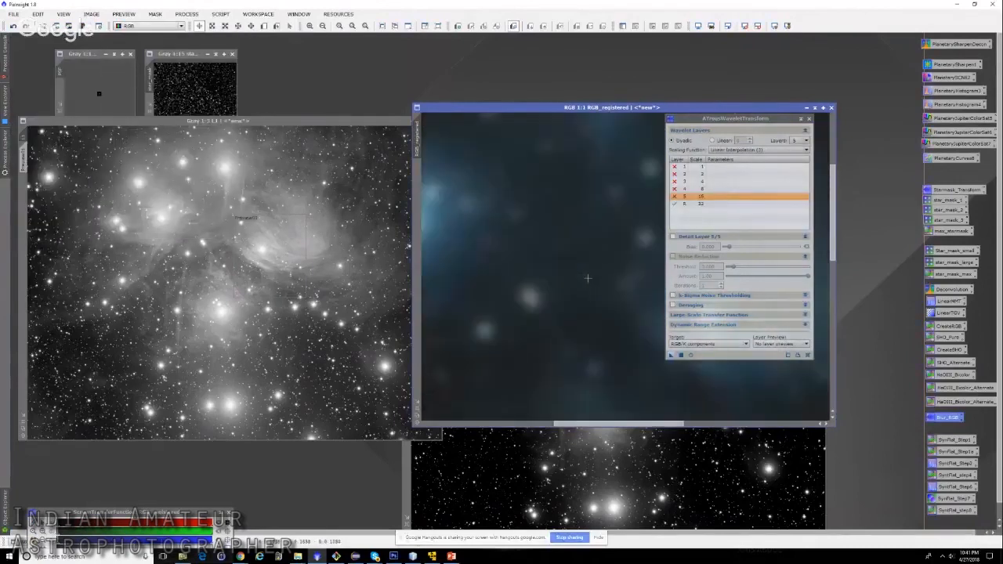
scroll(619, 247, up, 1)
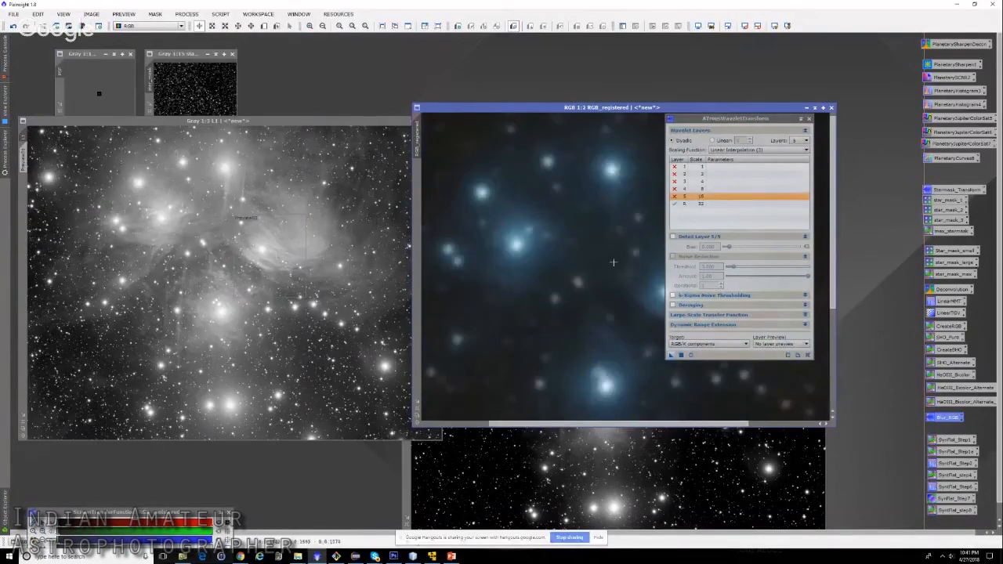
click(13, 26)
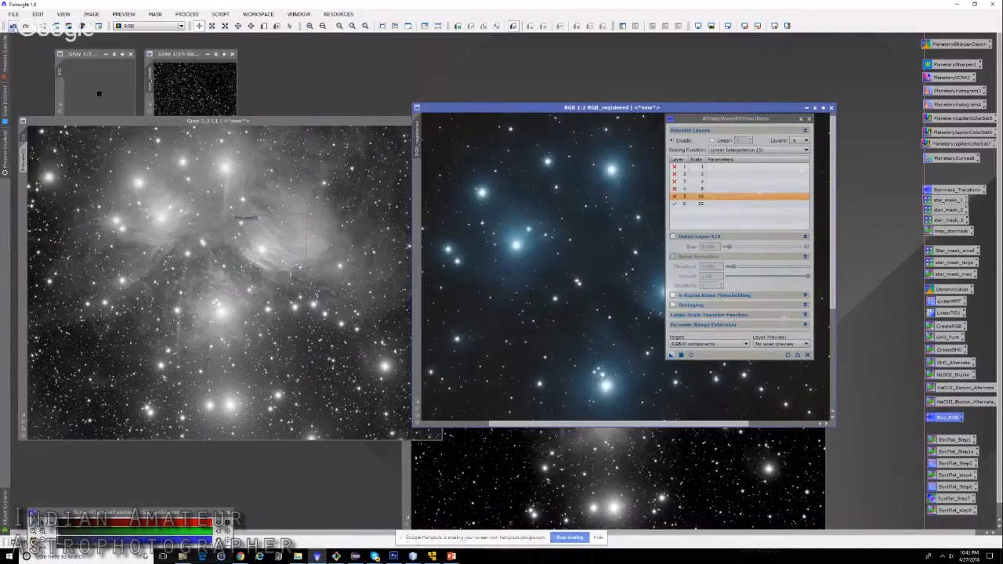
- Blur RGB_registered using ATrousWaveletTransform with four disabled detail layers, inspect it at several magnifications, and close the process
click(805, 144)
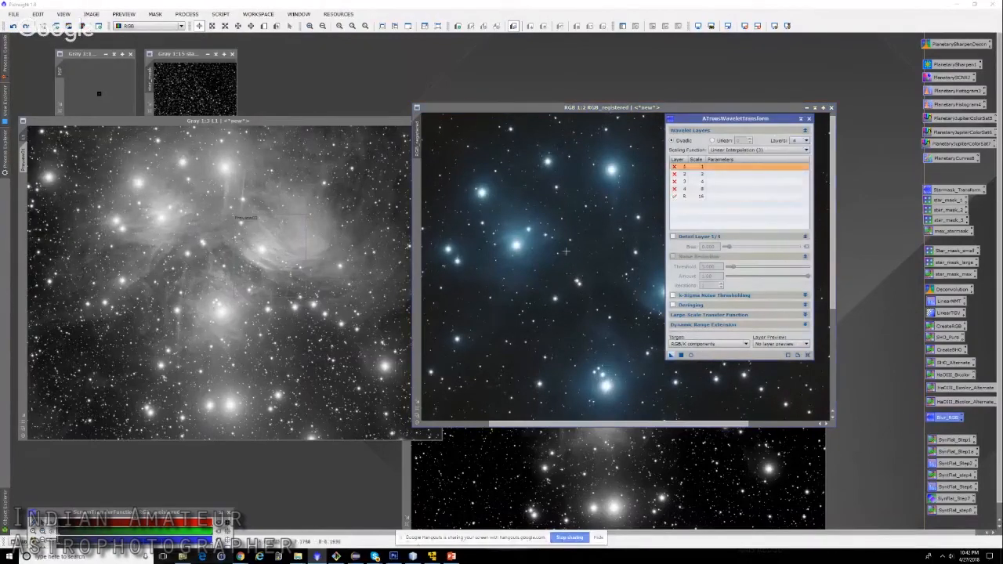
scroll(566, 250, up, 1)
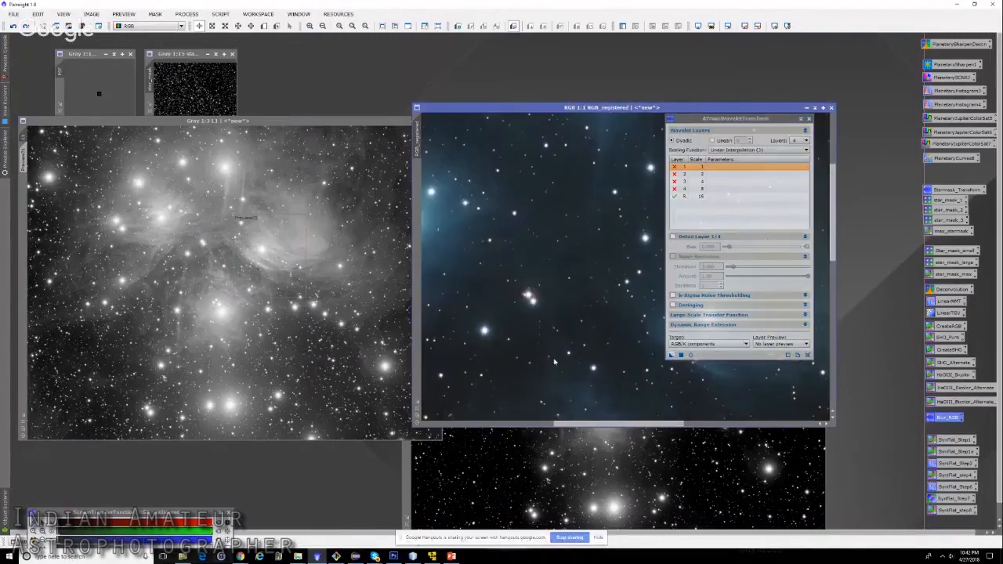
drag(554, 361, 556, 353)
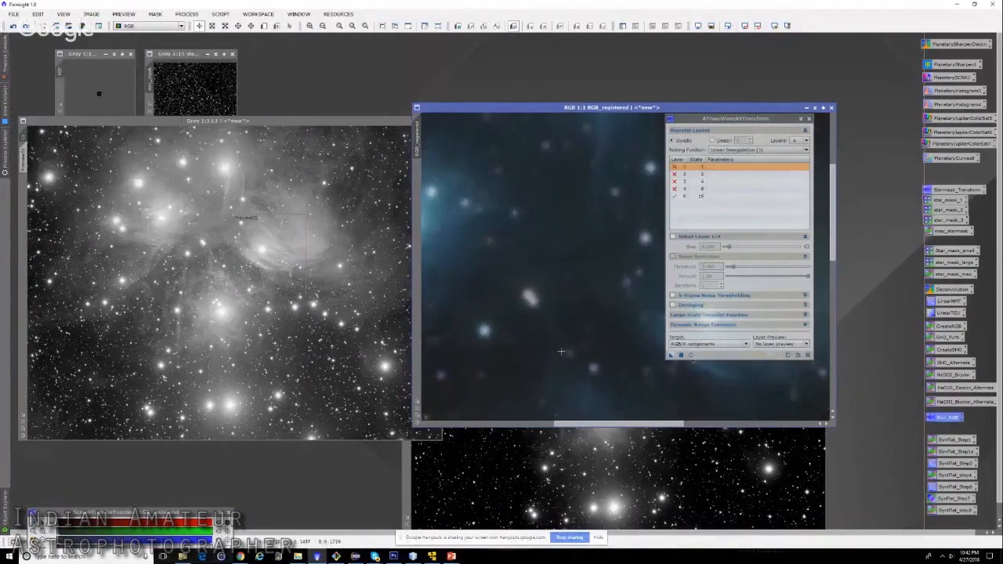
scroll(561, 351, down, 1)
scroll(560, 350, down, 1)
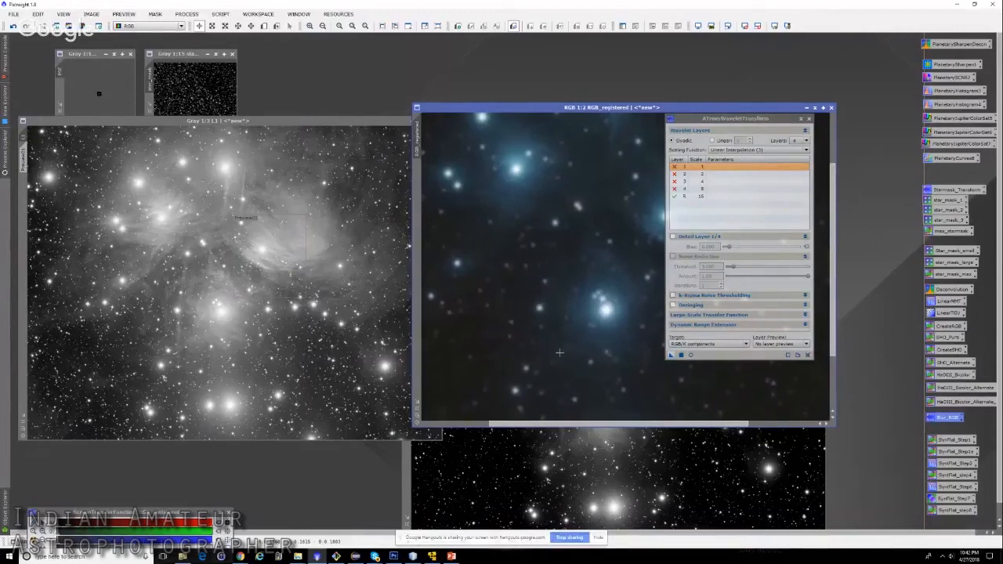
scroll(517, 351, down, 1)
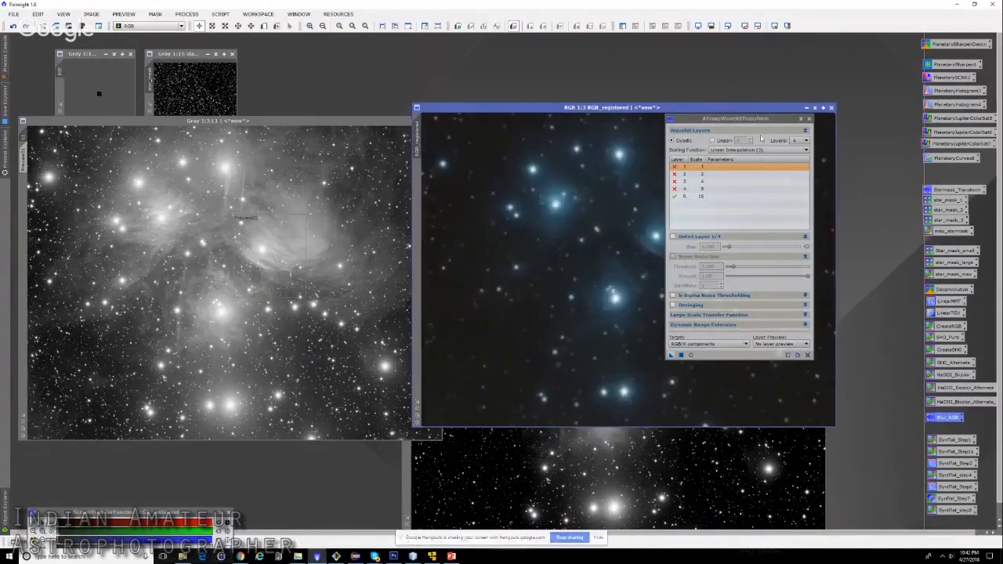
click(808, 119)
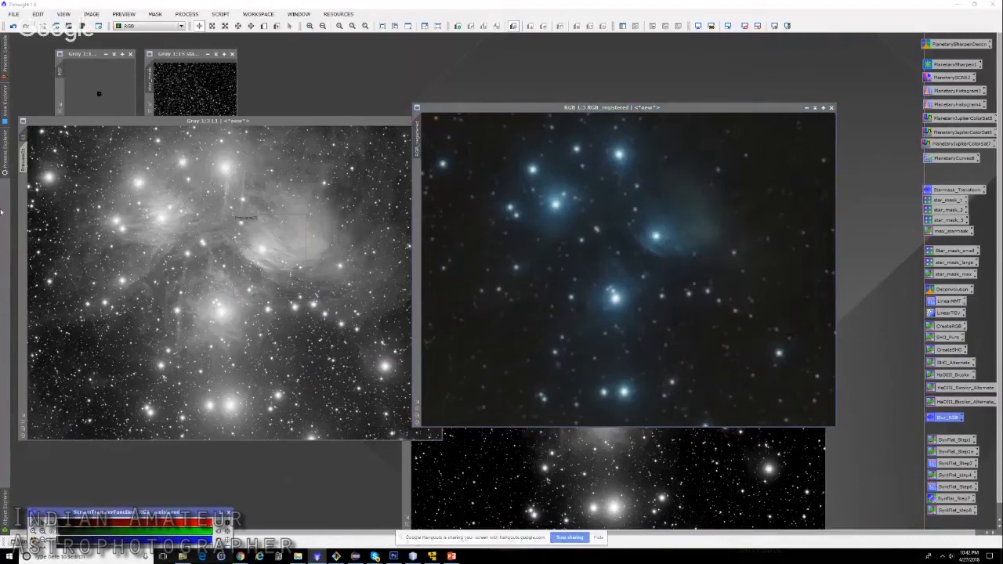
- Duplicate the blurred RGB_registered image and arrange the clone just below the original
drag(417, 139, 318, 85)
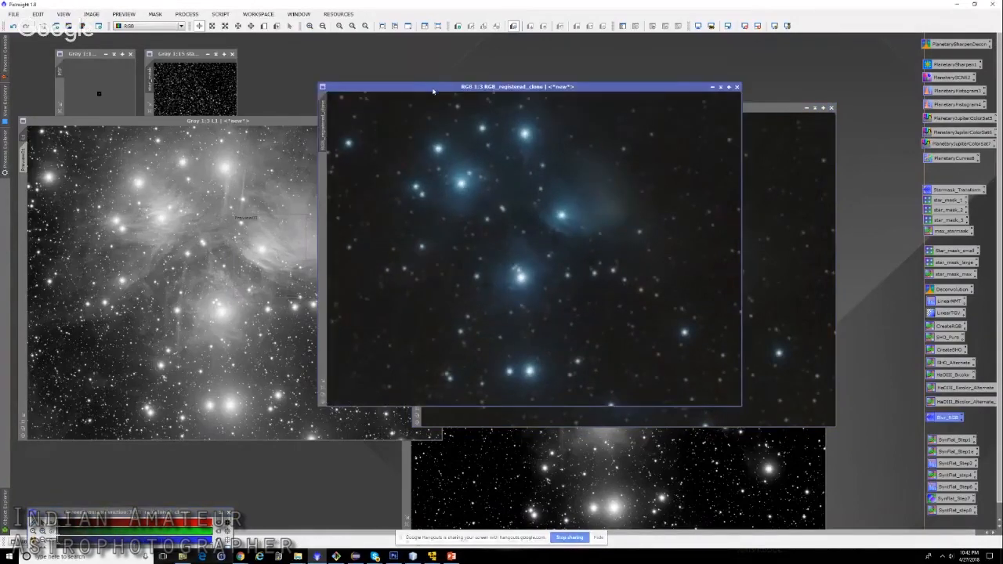
drag(433, 91, 235, 65)
drag(714, 109, 816, 39)
mouse_move(342, 62)
mouse_down()
mouse_move(745, 87)
mouse_move(745, 139)
mouse_up()
- Move L1 lower in the workspace and shrink its window to fit at 1:4
mouse_move(204, 123)
mouse_down()
mouse_move(196, 235)
mouse_move(224, 101)
mouse_move(171, 269)
mouse_up()
scroll(214, 367, down, 1)
click(40, 395)
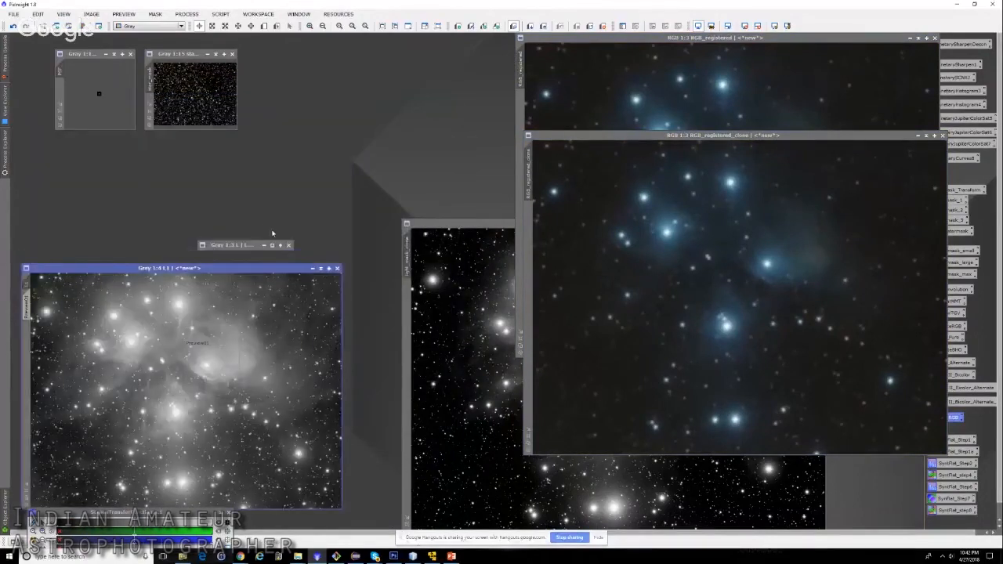
- Restore the minimised L image, fit its window at 1:4, and place it directly above L1 for comparison
double_click(245, 244)
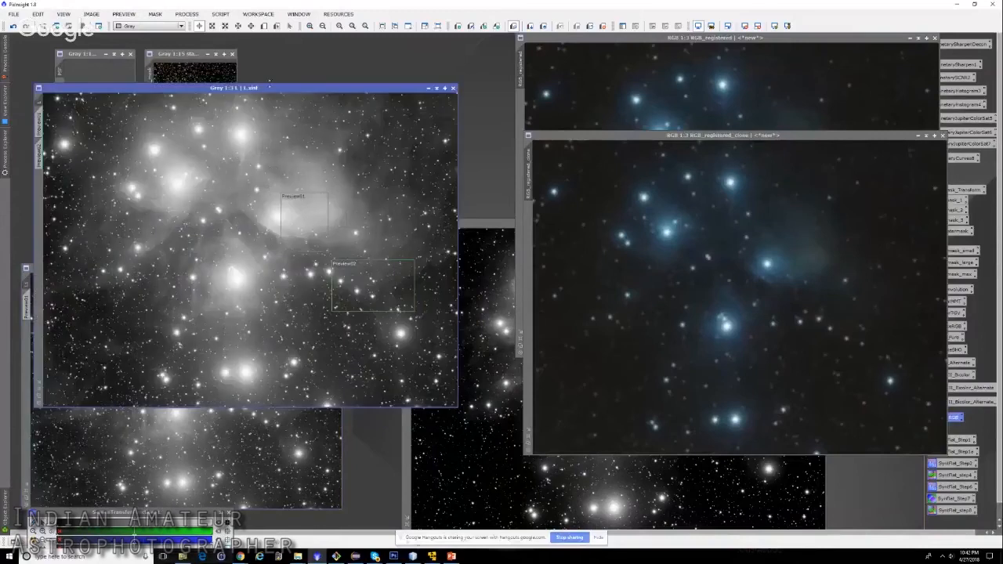
drag(269, 89, 278, 51)
scroll(251, 157, down, 1)
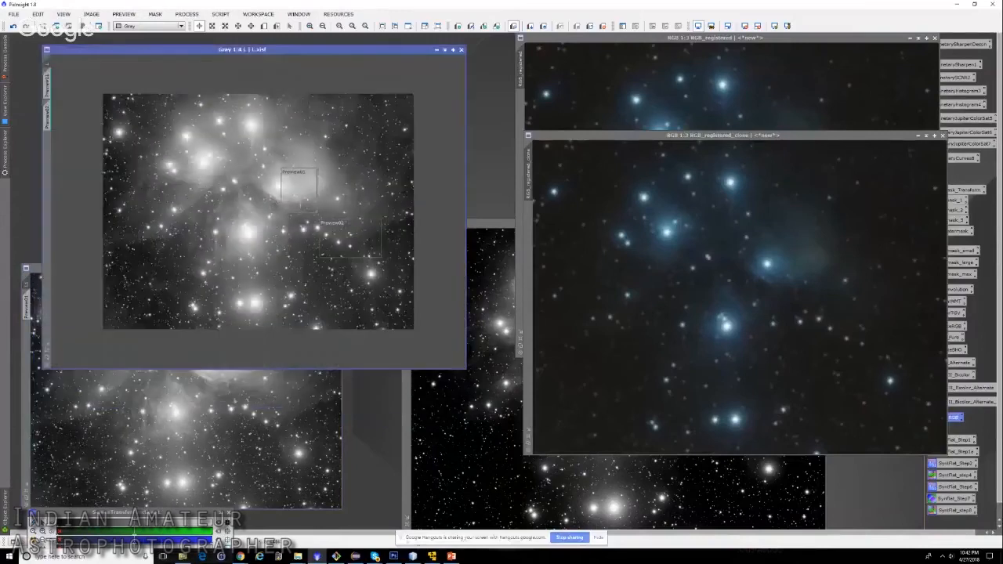
click(47, 345)
drag(212, 50, 197, 37)
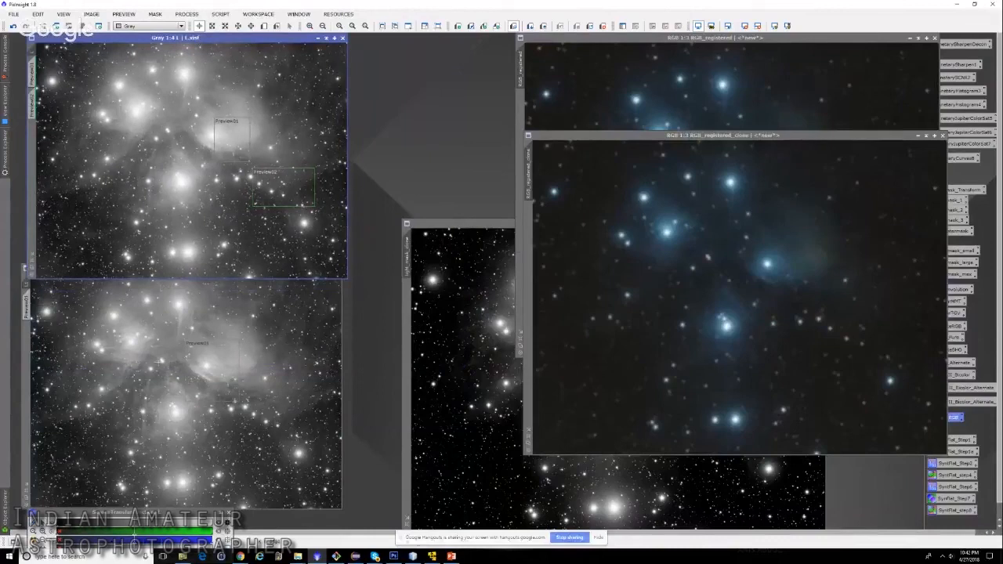
scroll(232, 361, up, 1)
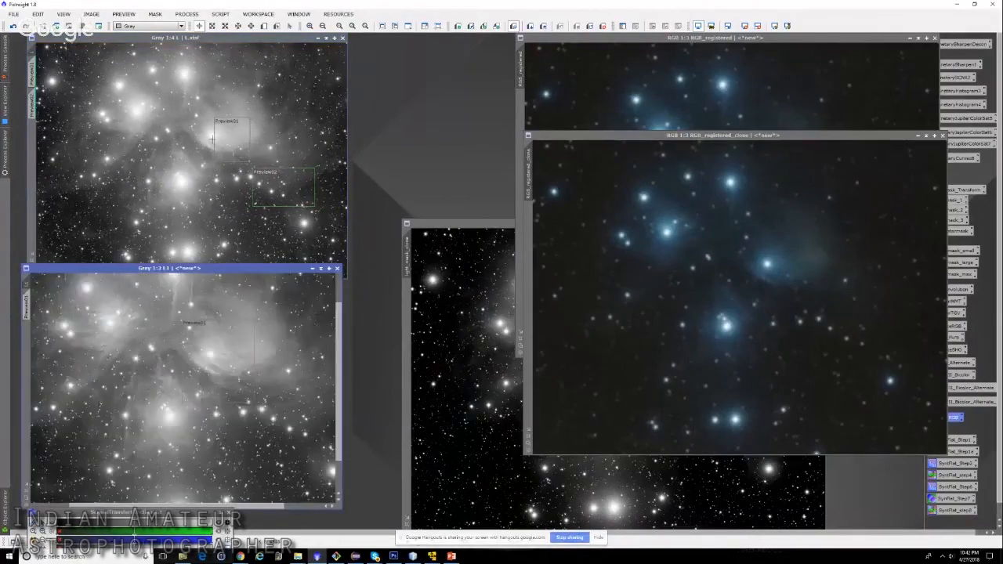
- Open LRGBCombination, disable its R, G and B channels, and set image L as the luminance source
scroll(211, 139, up, 1)
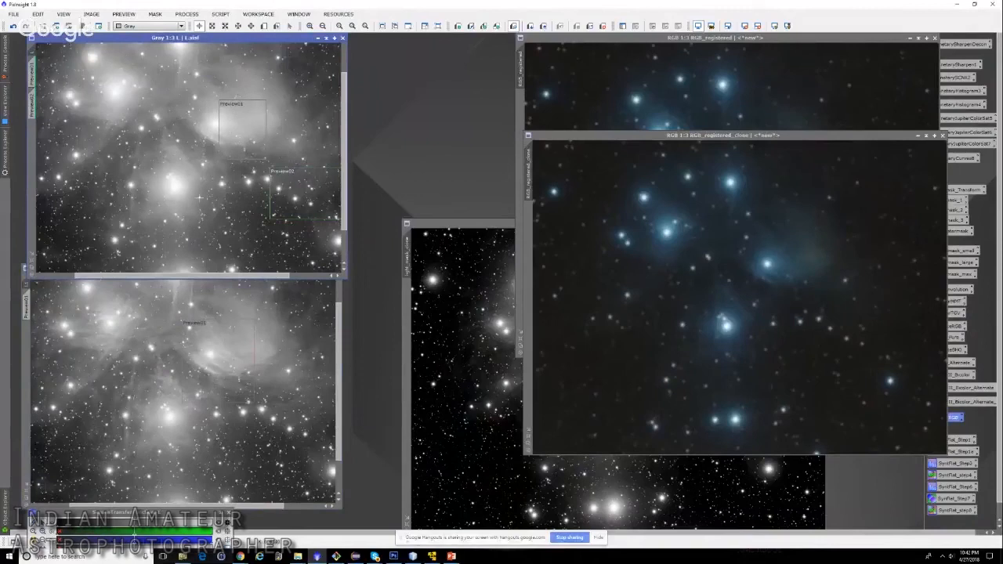
scroll(200, 197, down, 1)
scroll(197, 351, down, 1)
click(4, 160)
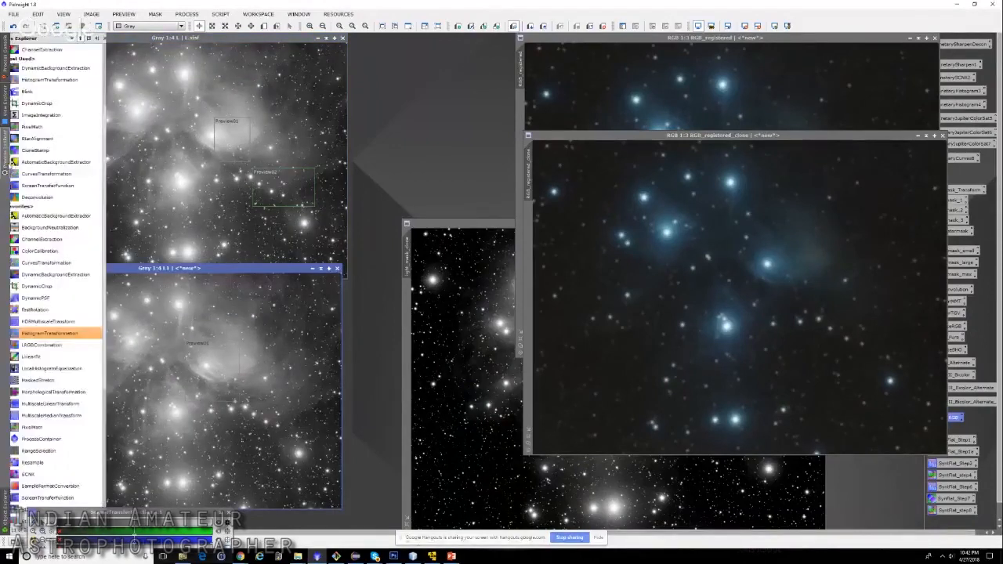
double_click(70, 351)
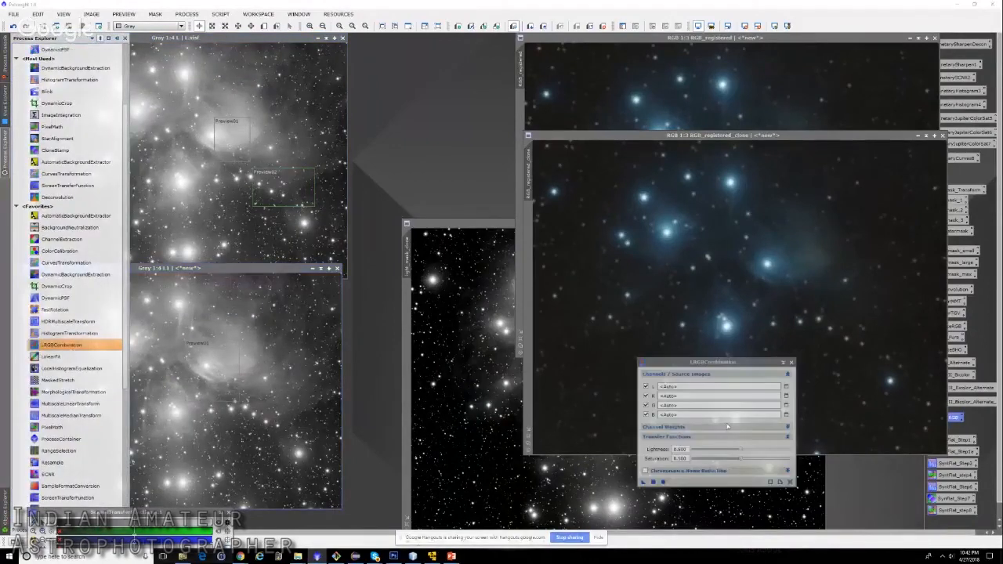
drag(717, 362, 507, 176)
click(436, 208)
click(436, 217)
click(436, 226)
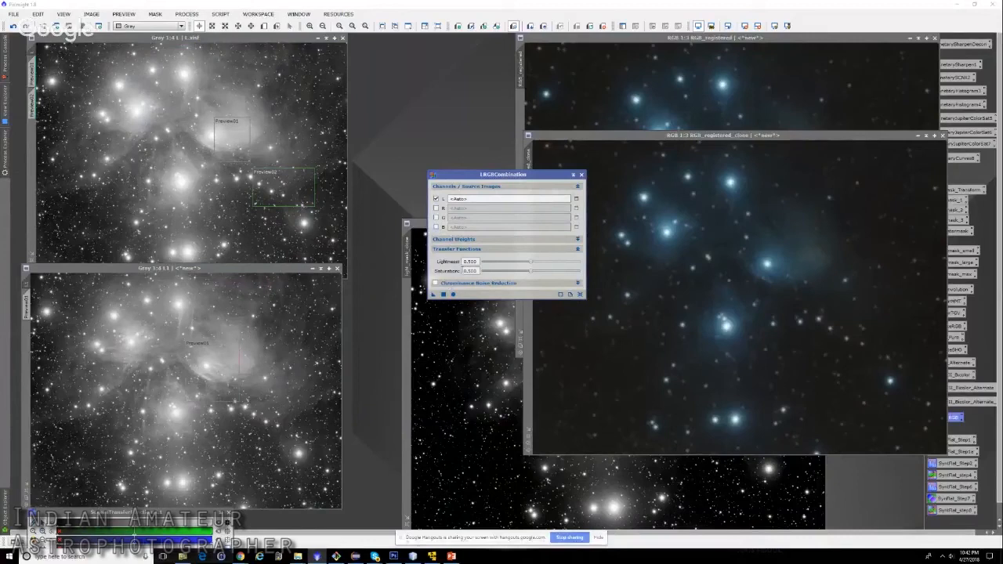
click(495, 199)
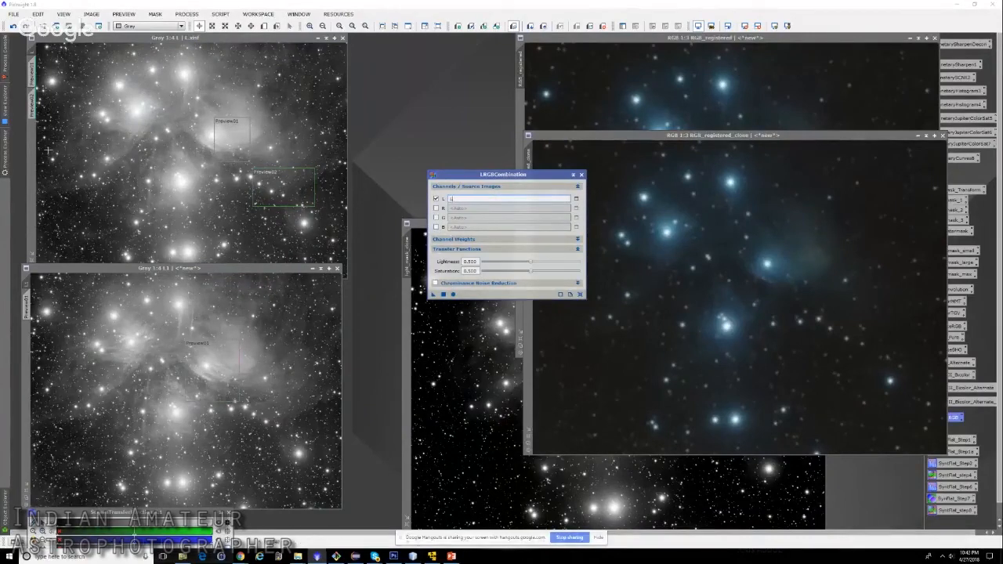
click(153, 61)
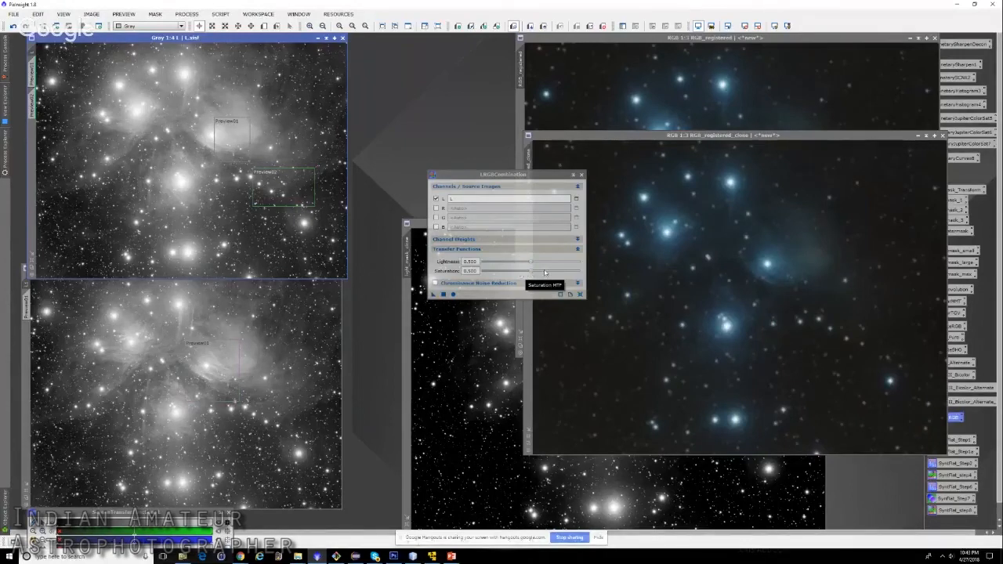
- Apply LRGBCombination to RGB_registered_clone with saturation 0.300 and inspect the combined image up close
drag(515, 273, 512, 274)
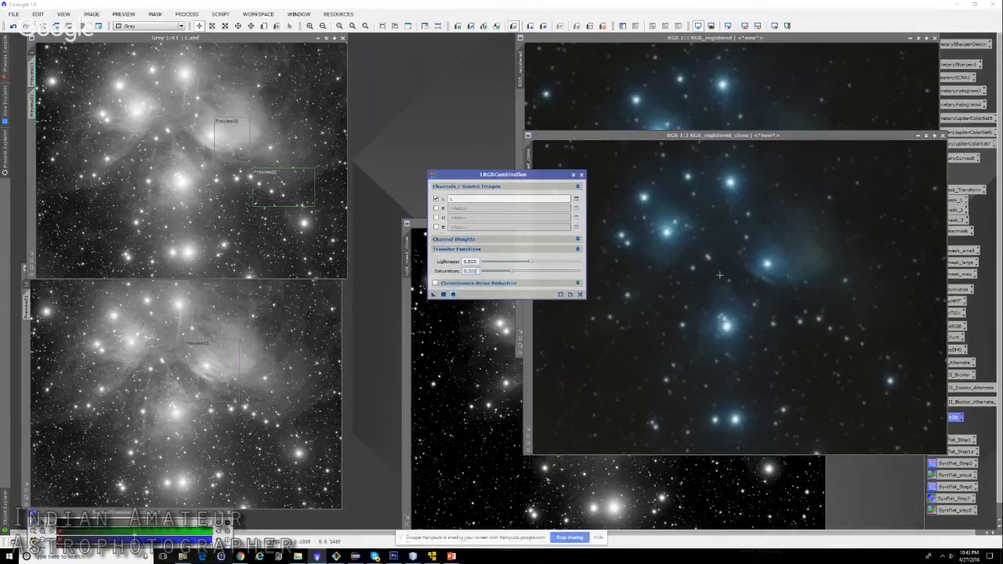
click(497, 284)
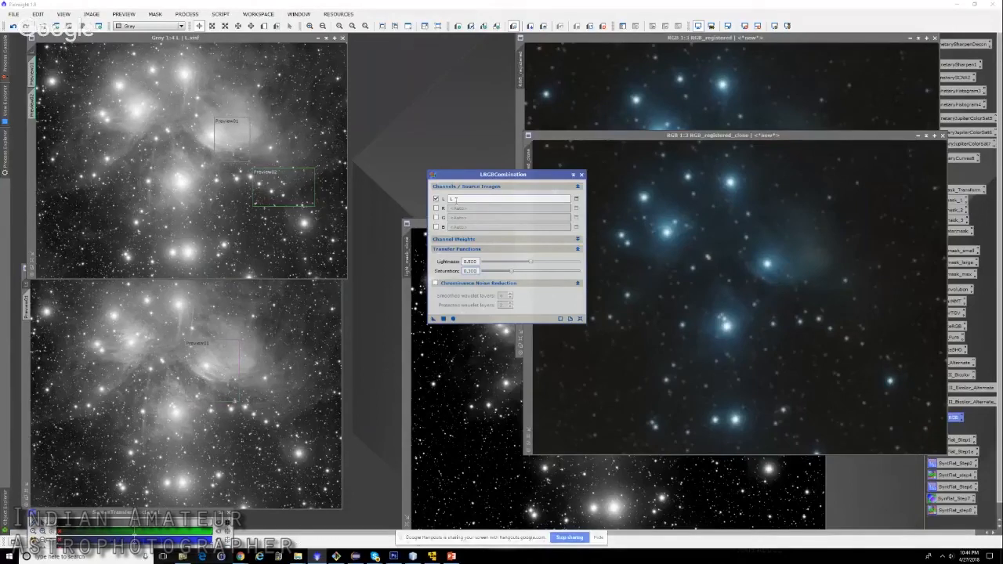
click(109, 49)
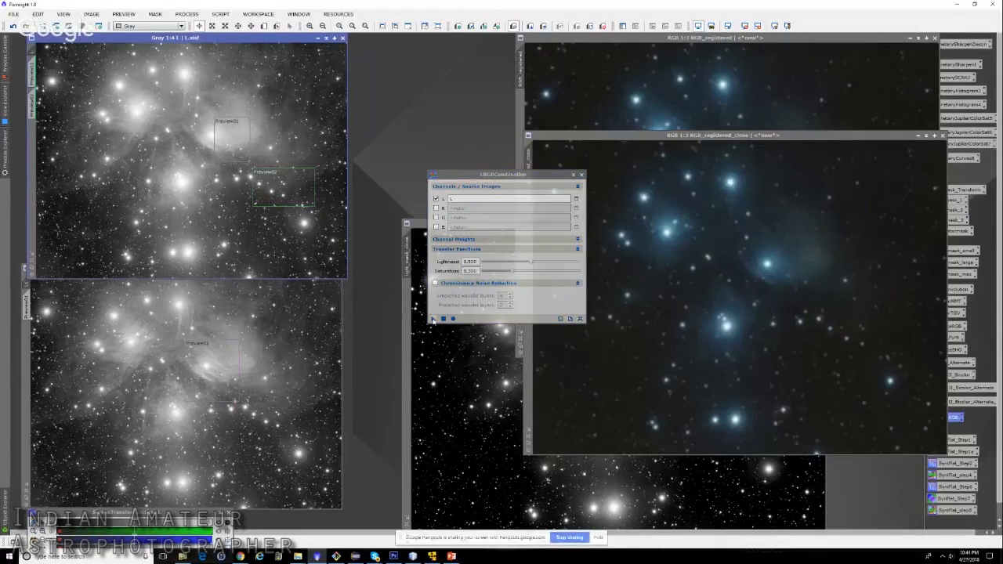
drag(433, 320, 741, 316)
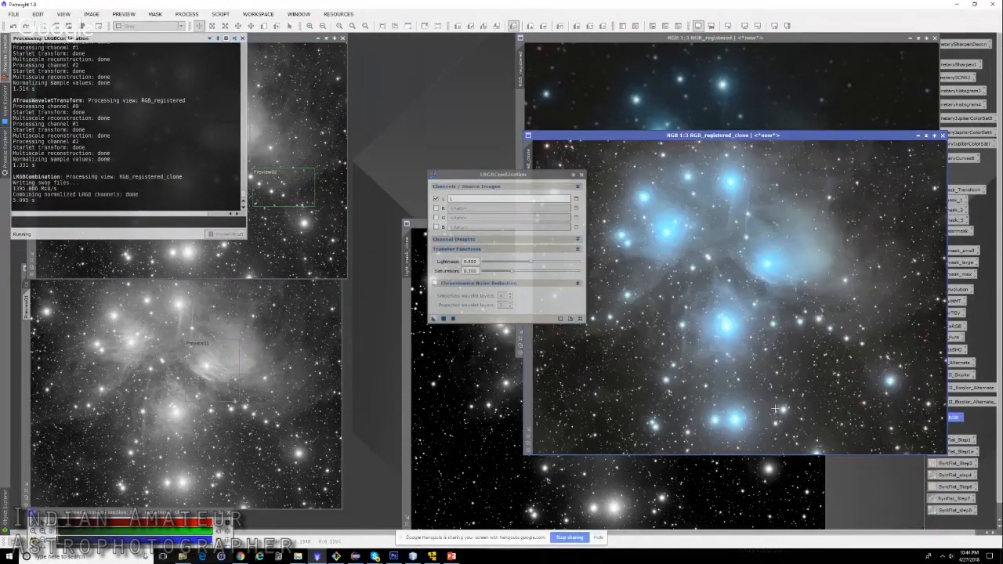
scroll(803, 229, up, 1)
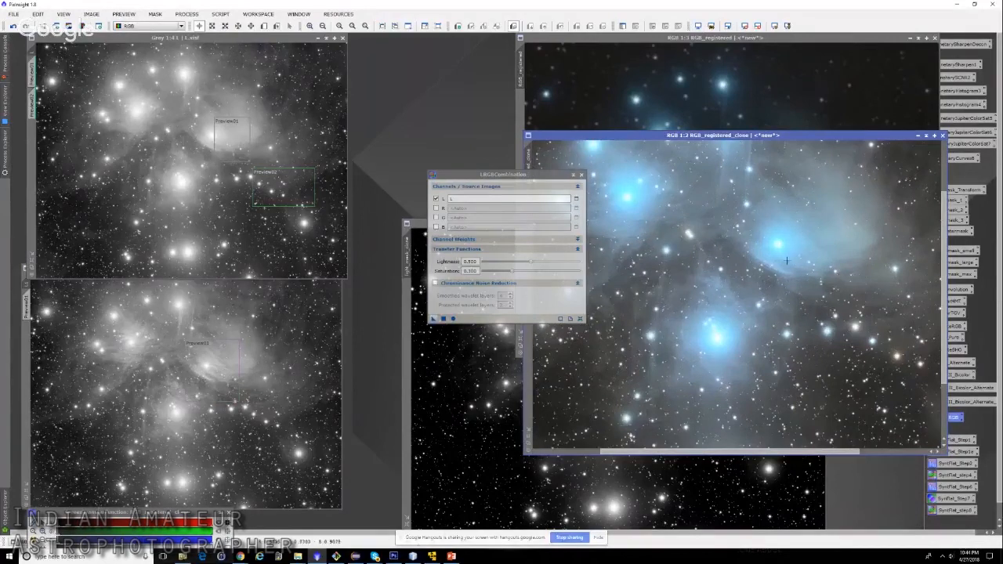
scroll(787, 261, down, 1)
scroll(783, 262, down, 1)
scroll(783, 262, up, 1)
- Undo the combination on RGB_registered_clone and reapply it with lightness 0.600 and saturation 0.410
drag(512, 271, 541, 262)
click(702, 174)
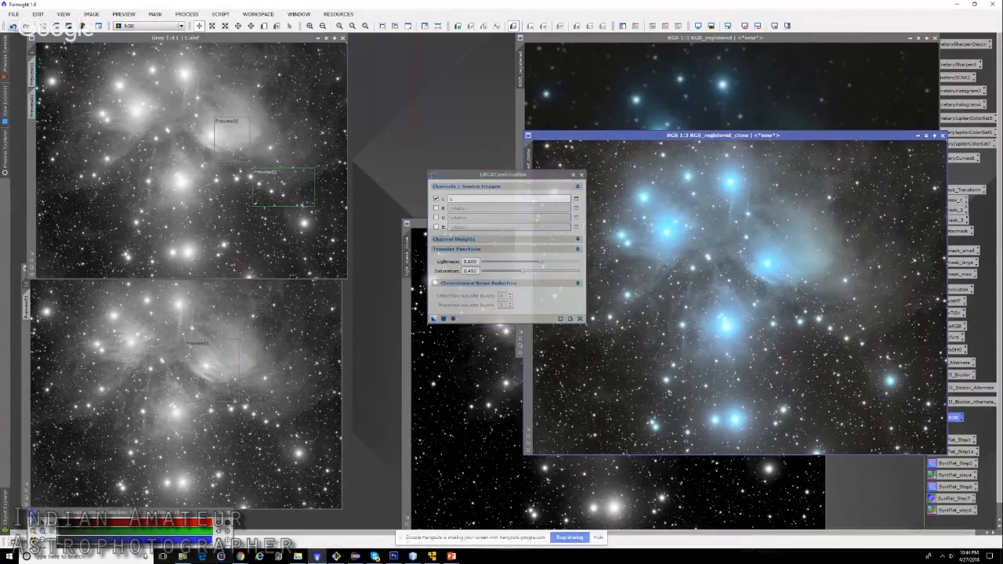
click(14, 27)
drag(433, 319, 854, 354)
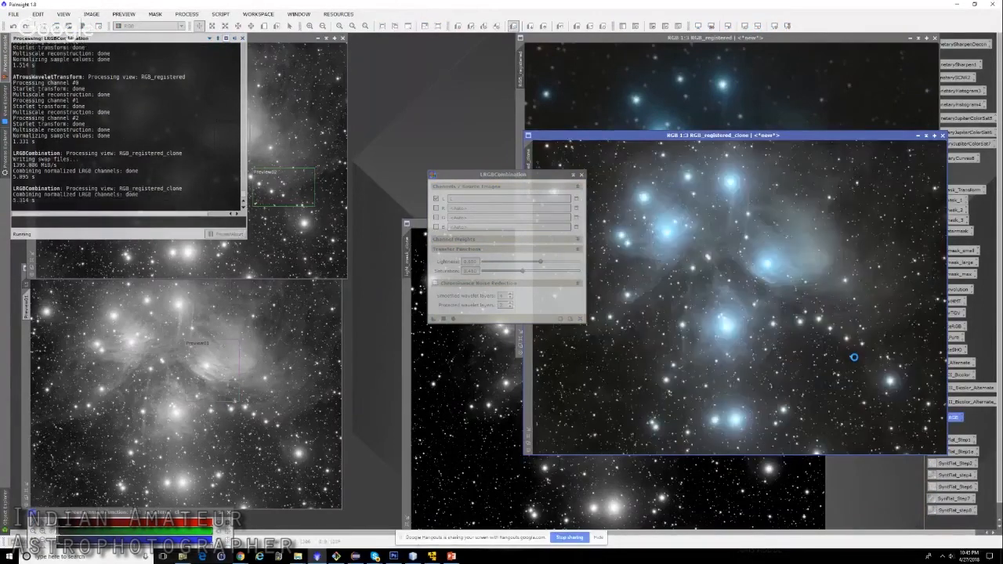
scroll(752, 298, up, 2)
scroll(753, 298, down, 2)
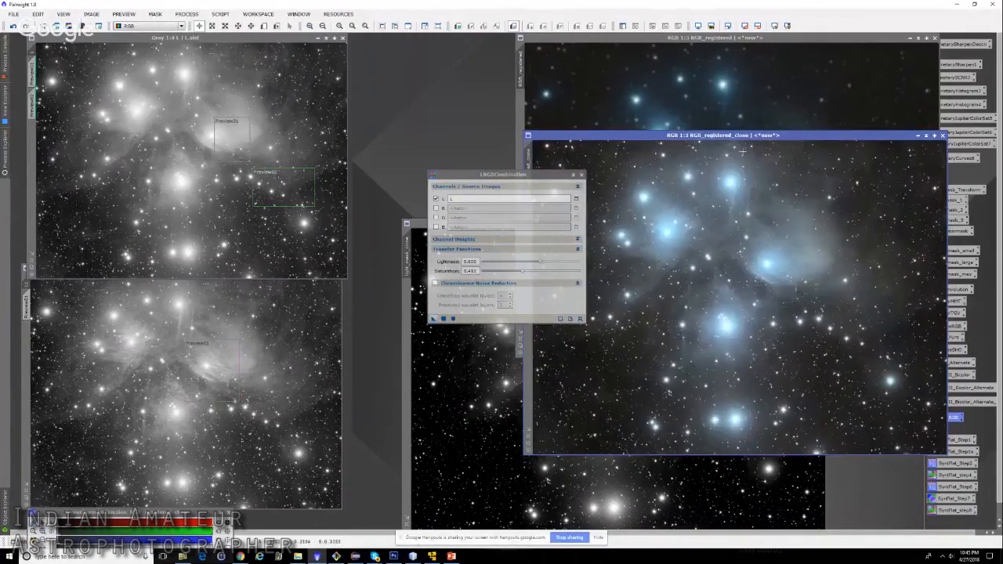
- Duplicate the combined RGB_registered_clone and undo the LRGB combination on the source clone
mouse_move(754, 137)
mouse_down()
mouse_move(765, 157)
mouse_move(768, 143)
mouse_up()
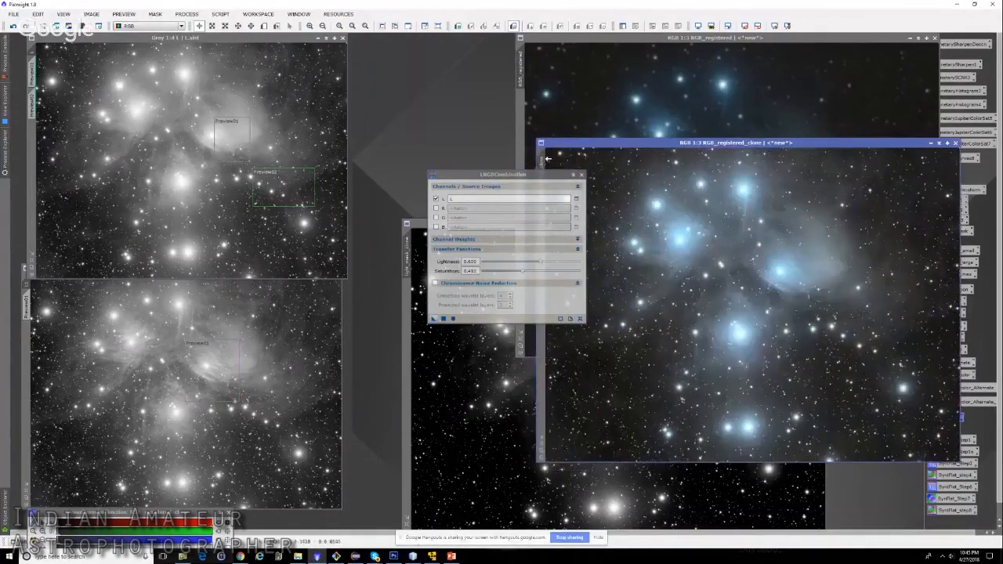
drag(539, 163, 476, 166)
click(931, 268)
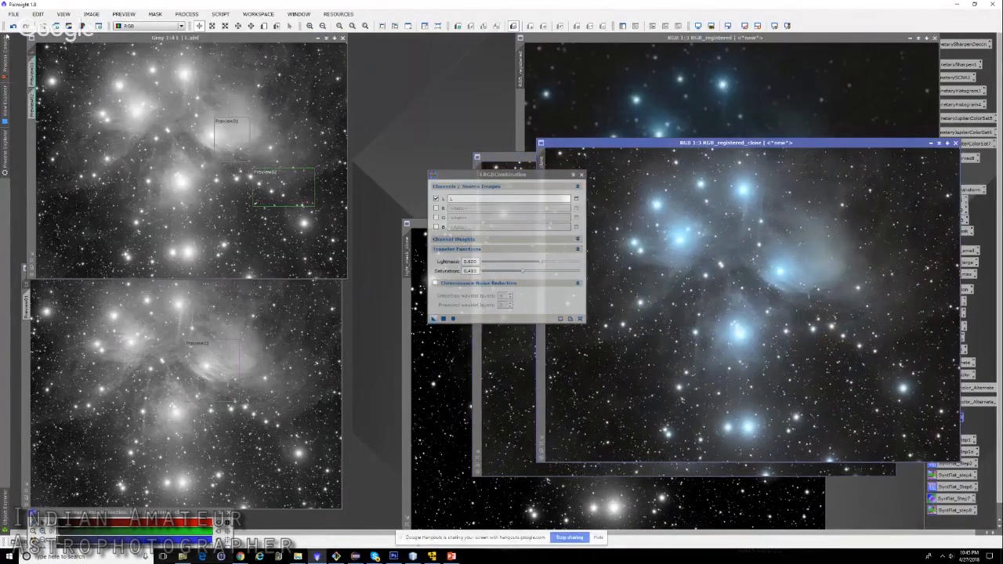
click(13, 26)
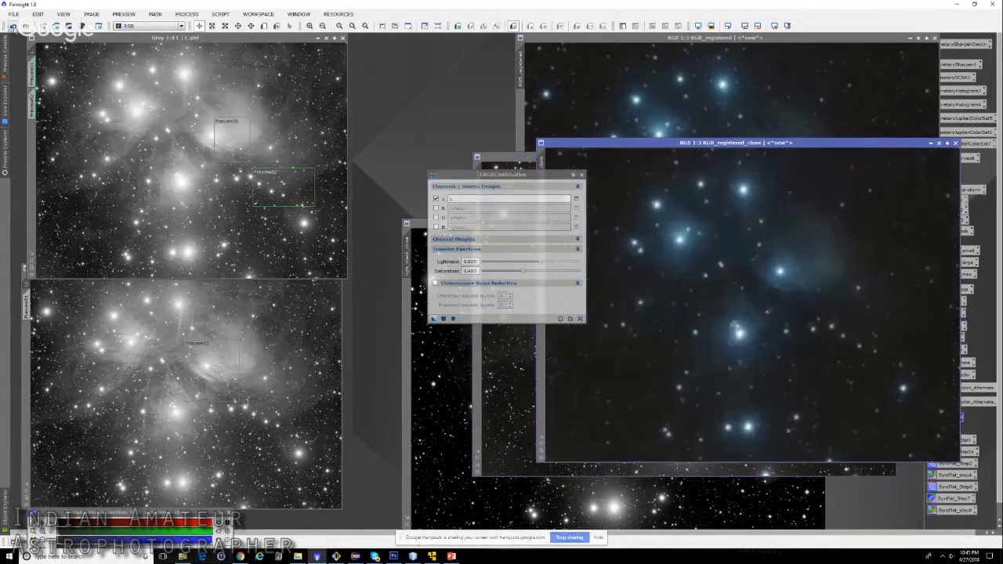
- Step back through the history of RGB_registered to its stretched state before the blur
click(573, 76)
click(12, 26)
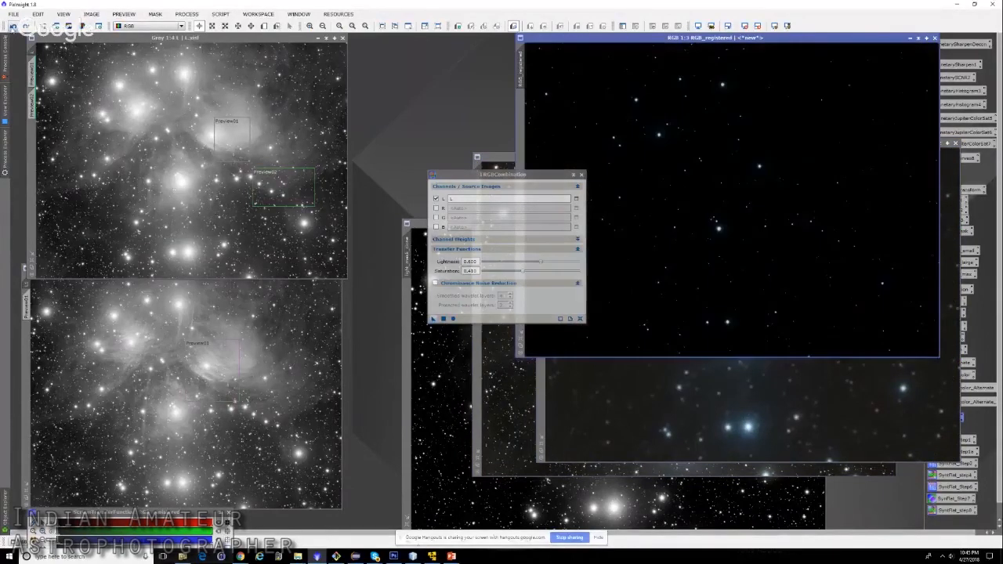
click(26, 25)
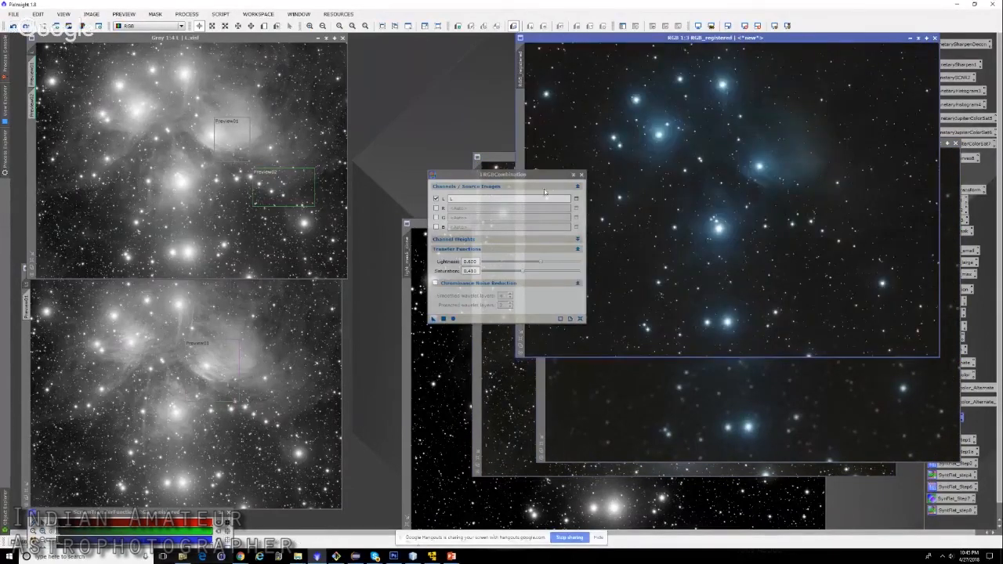
- Move the combined duplicate and the process dialog clear, inspect the duplicate's detail, and compare it with RGB_registered
drag(517, 179, 252, 134)
drag(476, 157, 126, 68)
mouse_move(223, 129)
mouse_down()
mouse_move(236, 445)
mouse_move(250, 414)
mouse_up()
scroll(376, 245, up, 2)
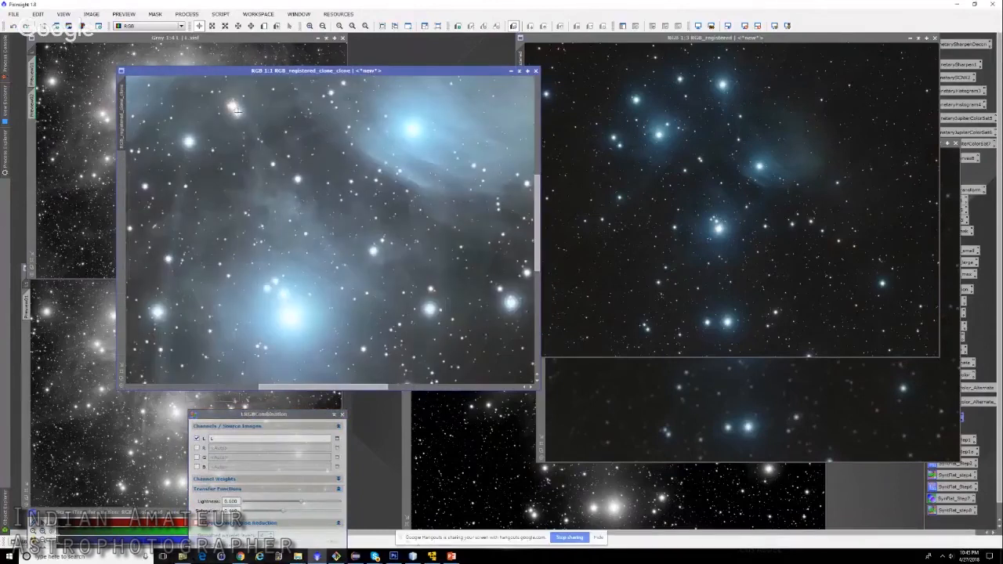
scroll(295, 150, down, 2)
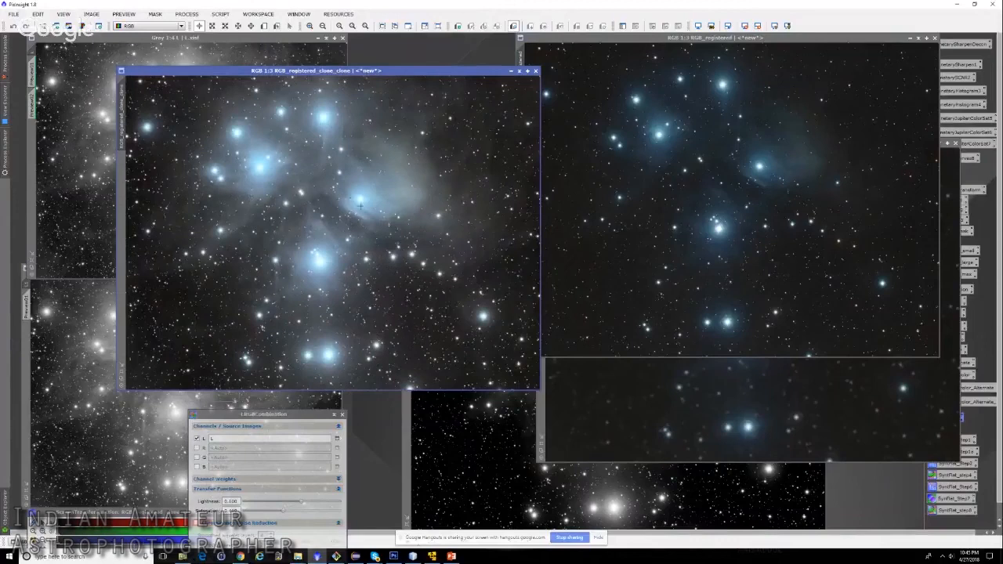
click(694, 162)
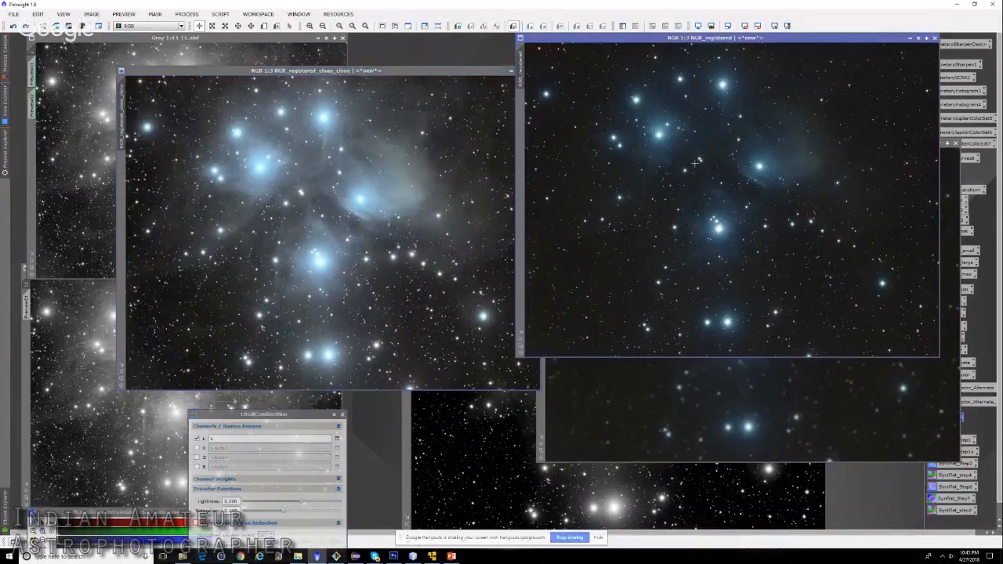
- Apply LRGBCombination to RGB_registered_clone with L1 as the luminance source and saturation 0.390
click(280, 53)
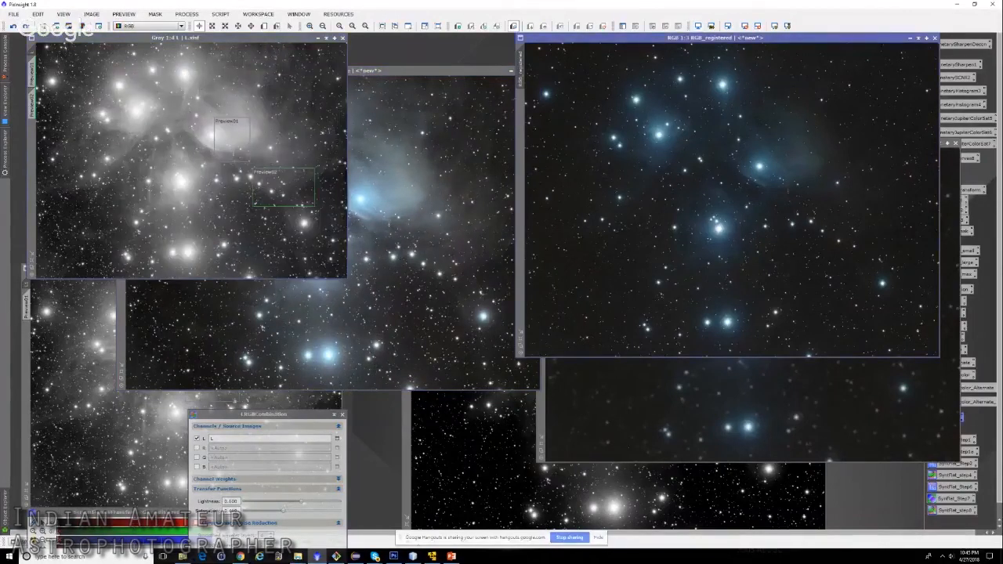
click(694, 427)
click(123, 452)
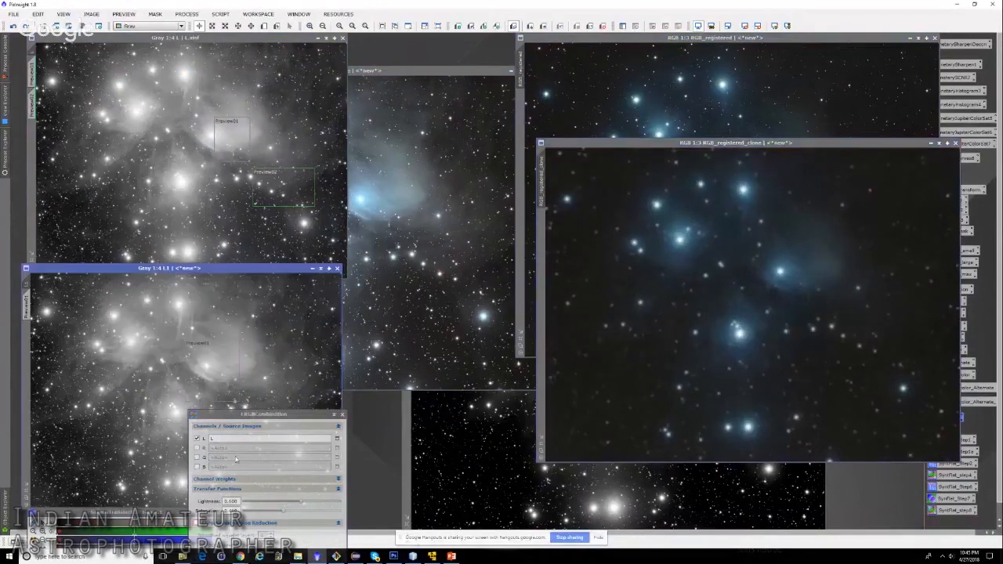
drag(274, 414, 427, 349)
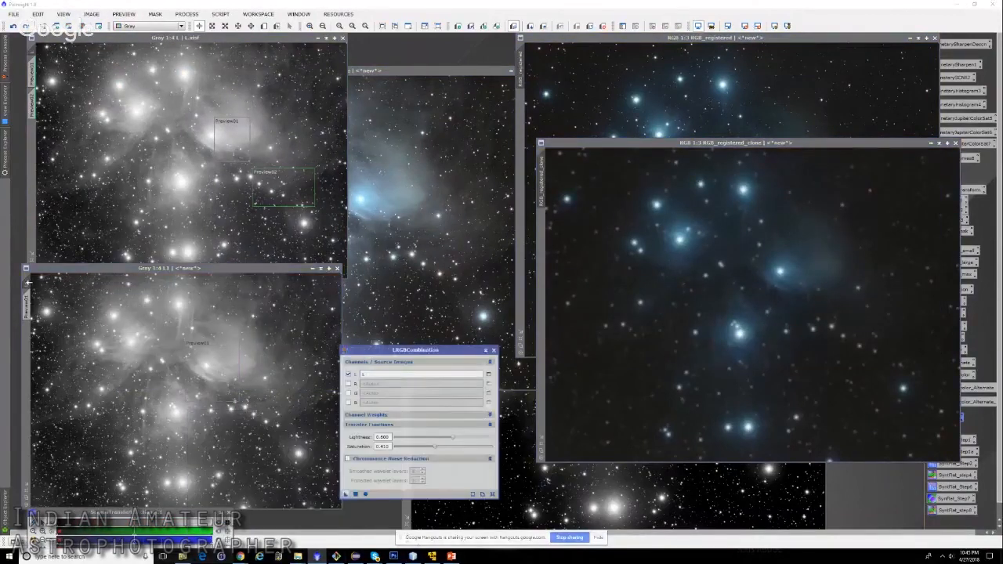
click(400, 374)
click(435, 446)
drag(436, 447, 432, 448)
drag(345, 494, 734, 365)
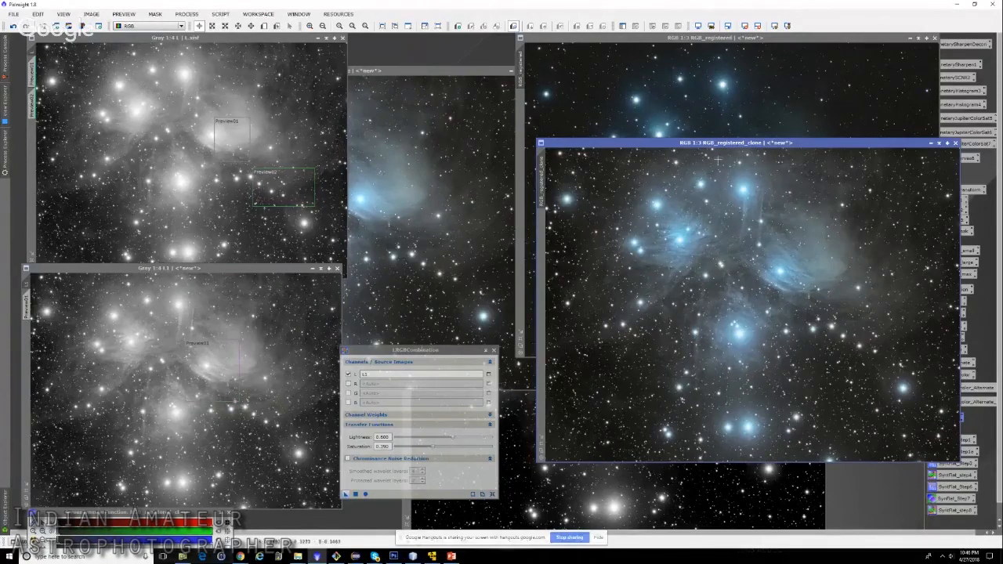
- Place the L and L1 combinations side by side and compare their nebula detail
drag(428, 71, 323, 100)
drag(659, 142, 589, 99)
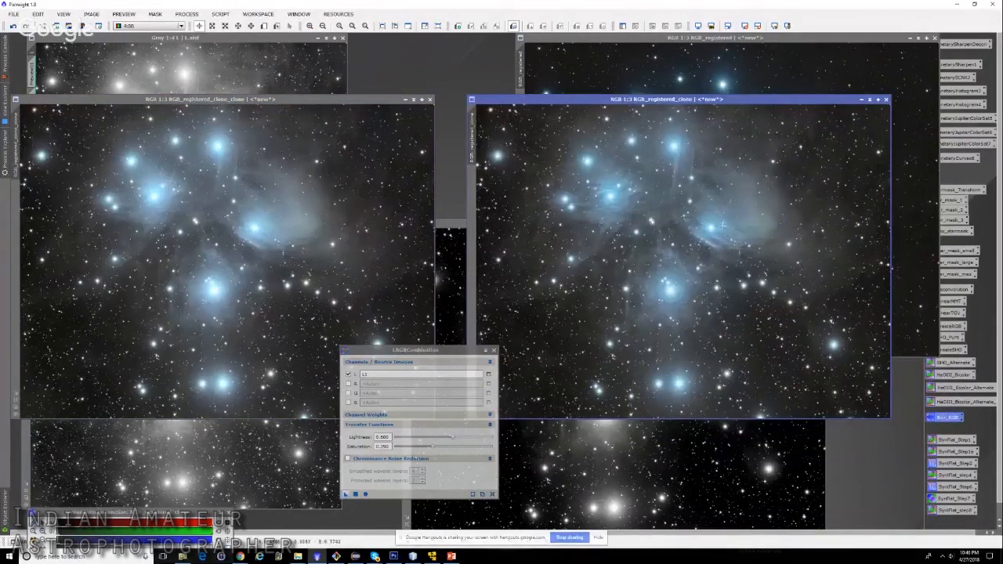
scroll(732, 208, up, 1)
scroll(733, 208, down, 1)
click(278, 295)
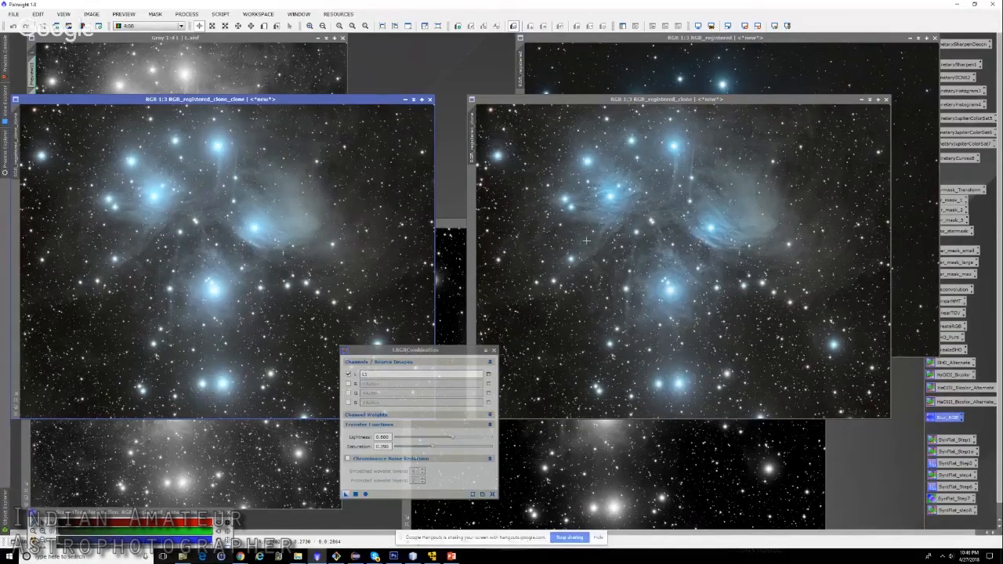
click(686, 237)
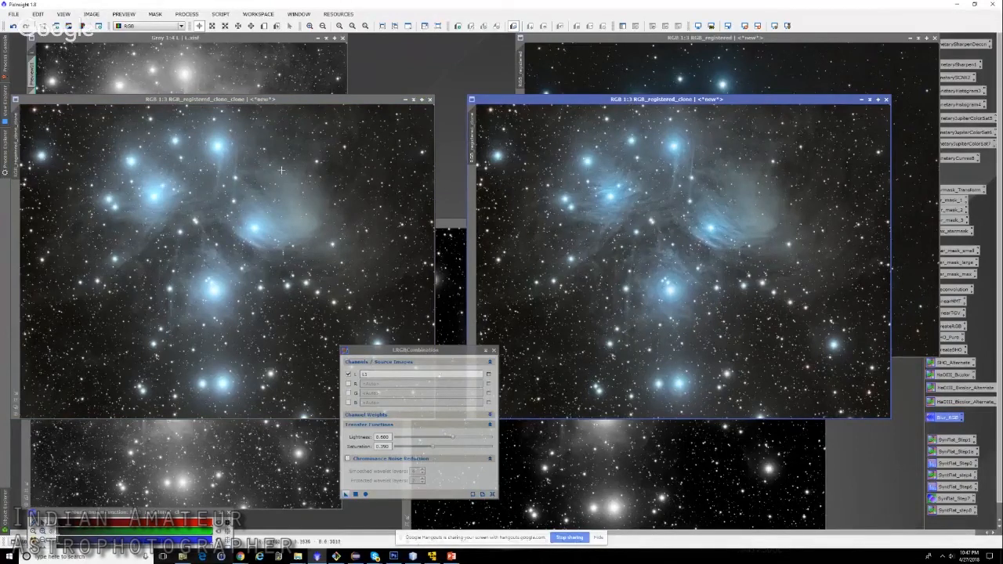
- Start saving RGB_registered_clone under a new file and list the available file formats
click(13, 13)
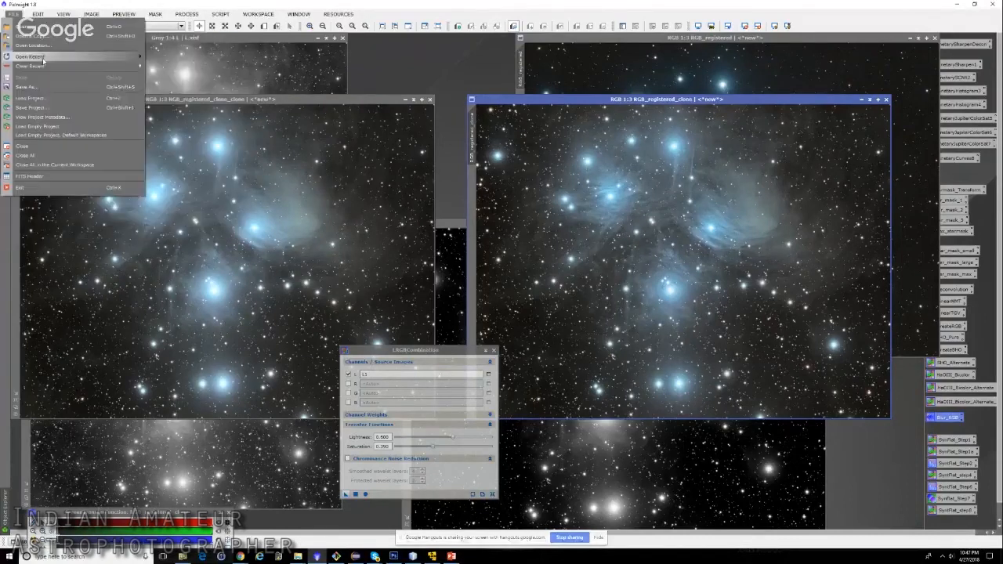
click(30, 86)
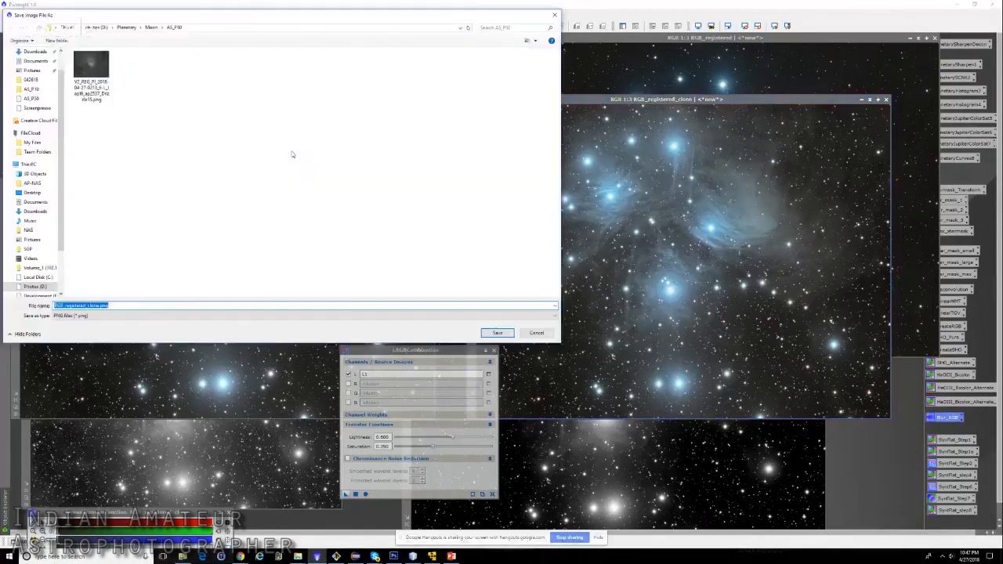
click(130, 316)
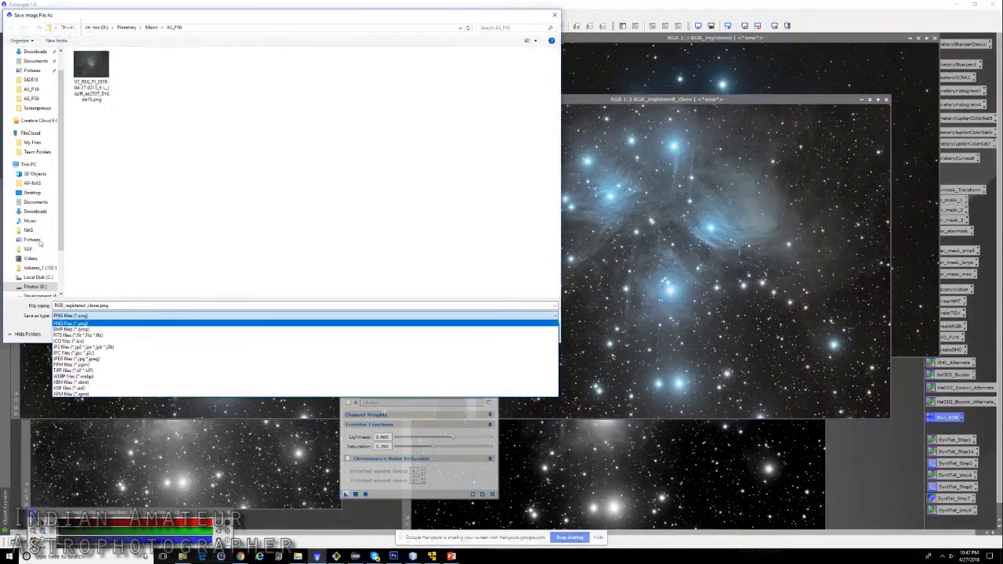
scroll(40, 275, down, 1)
click(35, 291)
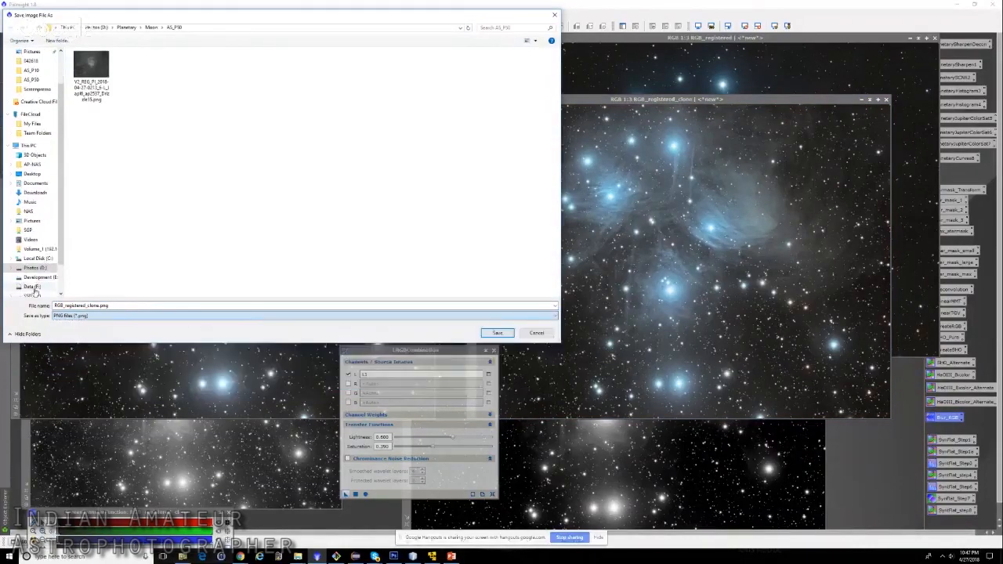
click(32, 286)
click(94, 82)
double_click(94, 82)
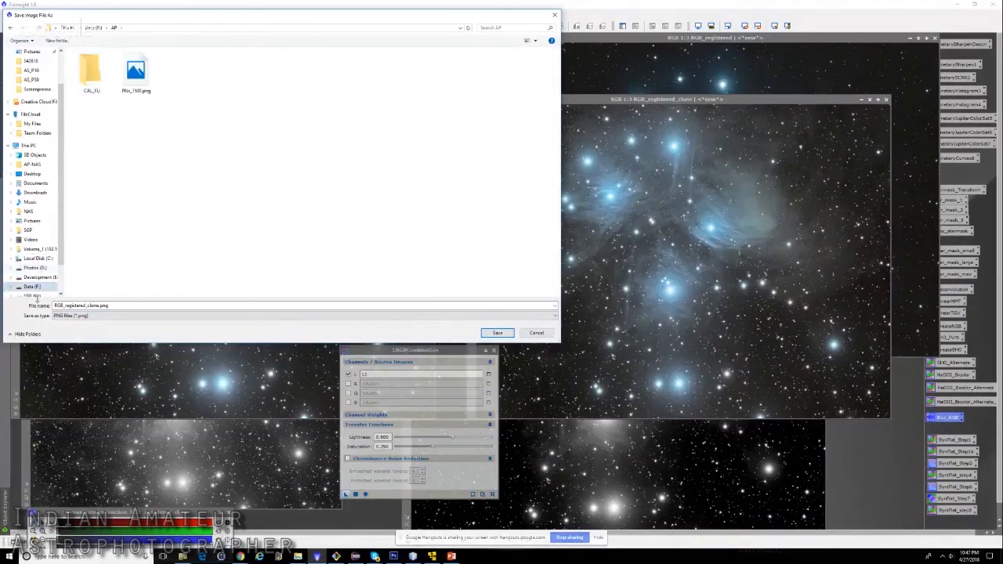
- Set the save location to the M45 folder inside AP on the SSD (H:) drive
scroll(38, 298, down, 1)
click(36, 289)
double_click(93, 74)
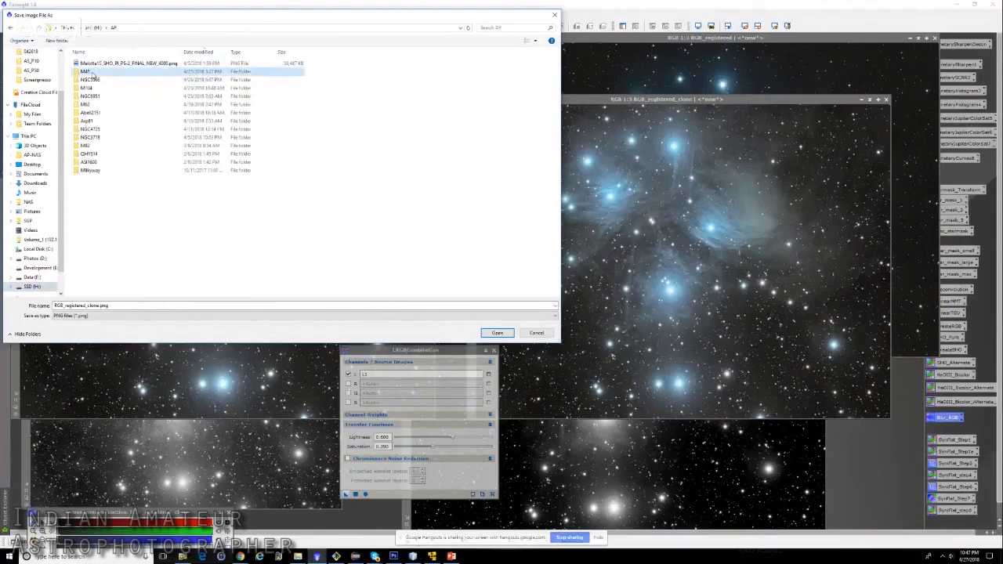
double_click(92, 74)
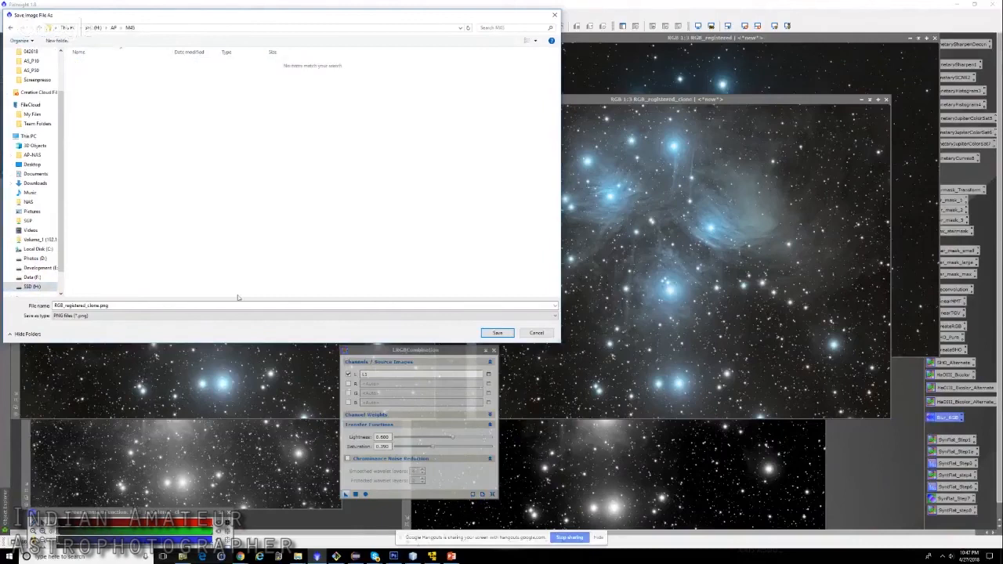
- Save the image as a TIFF file named M45_LRGB with 16-bit unsigned integer samples
click(115, 316)
click(78, 370)
double_click(123, 306)
text(M)
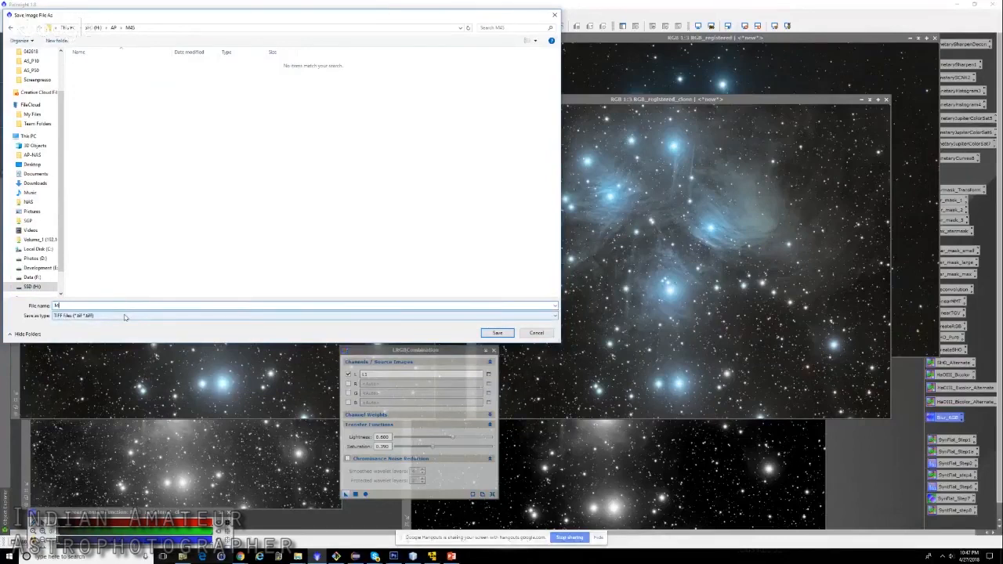
text(45_LRGB)
key(Return)
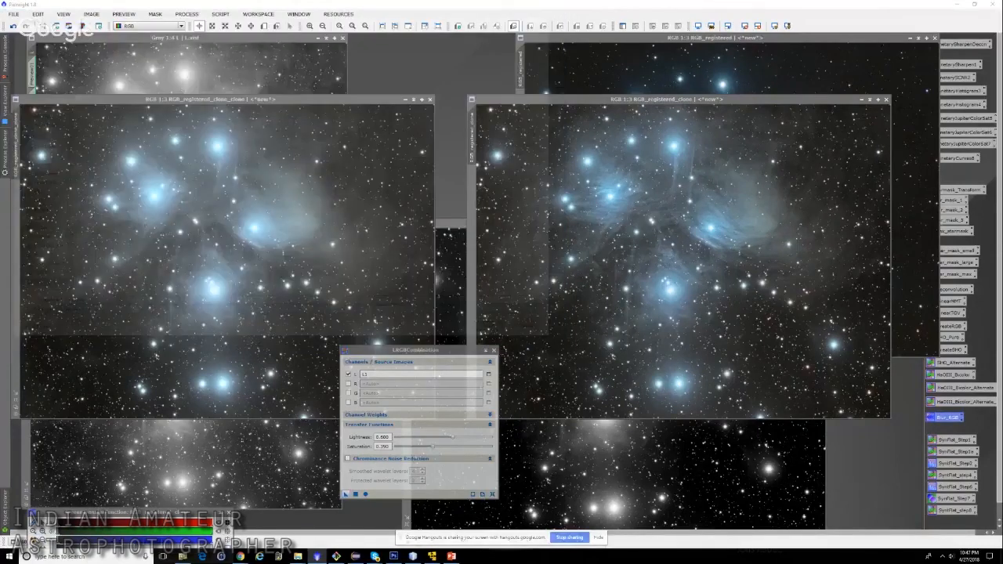
click(561, 298)
click(416, 238)
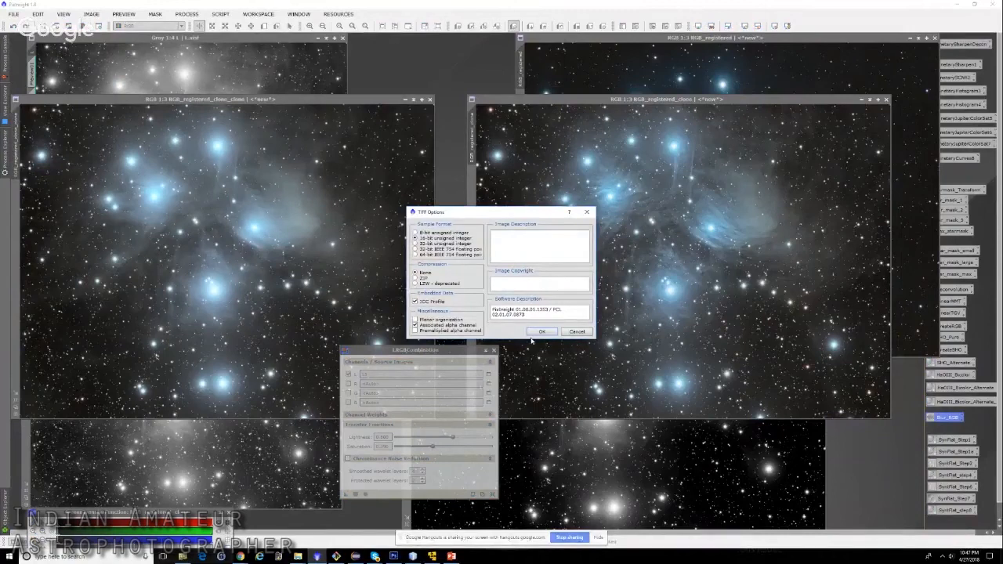
click(540, 331)
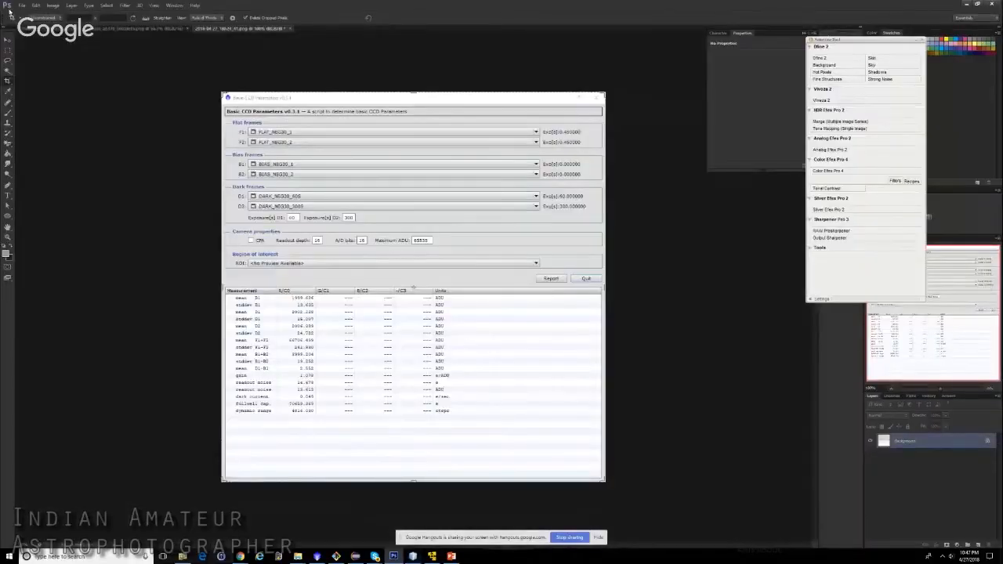
- Switch to Photoshop and open the M45_LRGB TIFF from the SSD (H:) drive
click(22, 6)
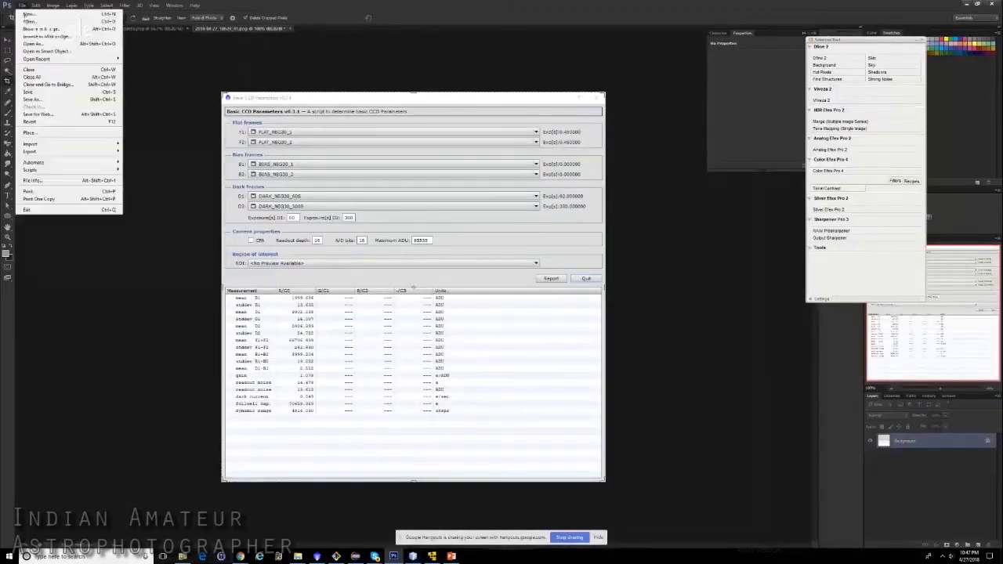
click(28, 21)
click(350, 185)
click(350, 185)
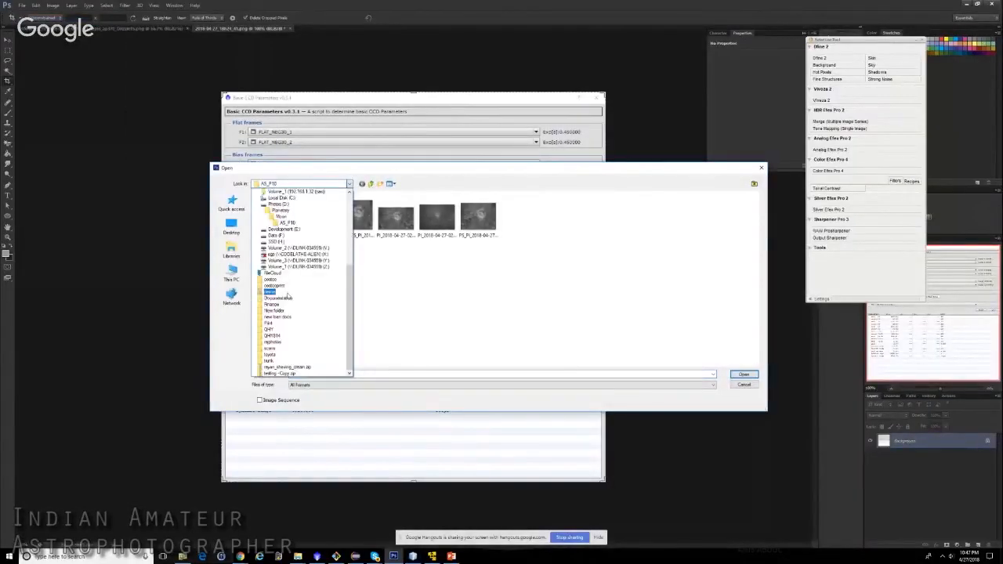
click(288, 241)
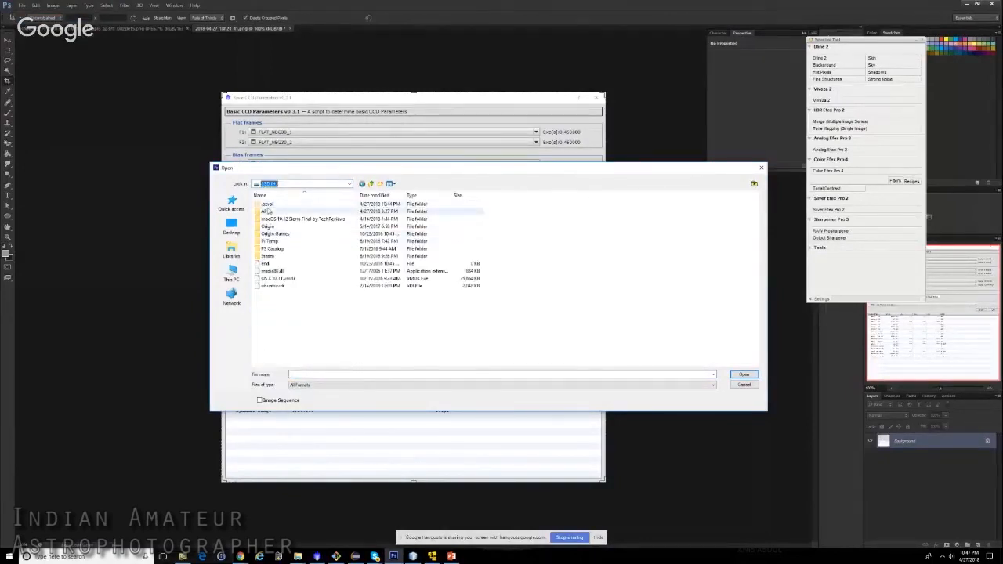
double_click(270, 226)
click(273, 226)
double_click(274, 226)
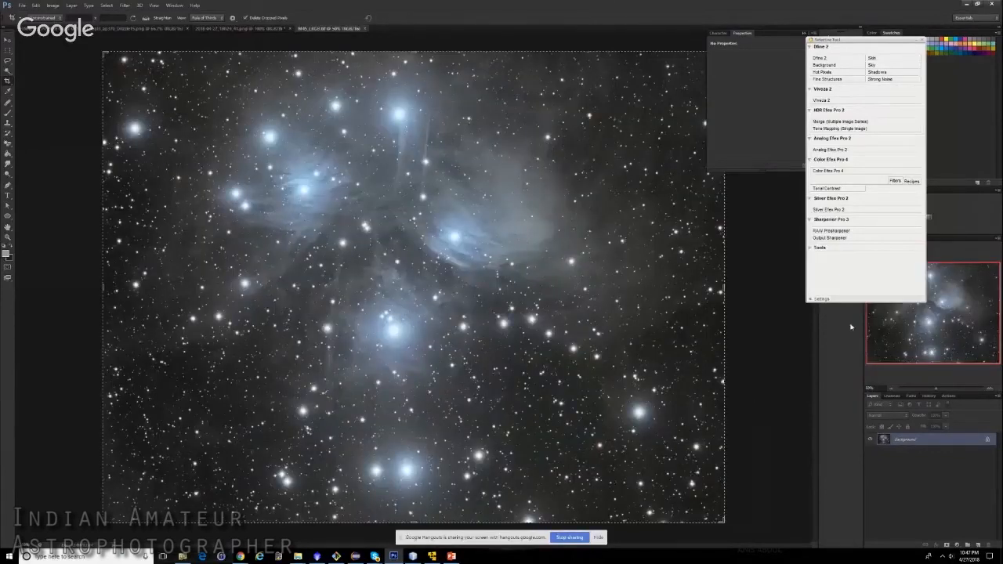
- Close the floating Selective Tool palette and add a Levels adjustment with a slightly raised black point
drag(826, 39, 789, 64)
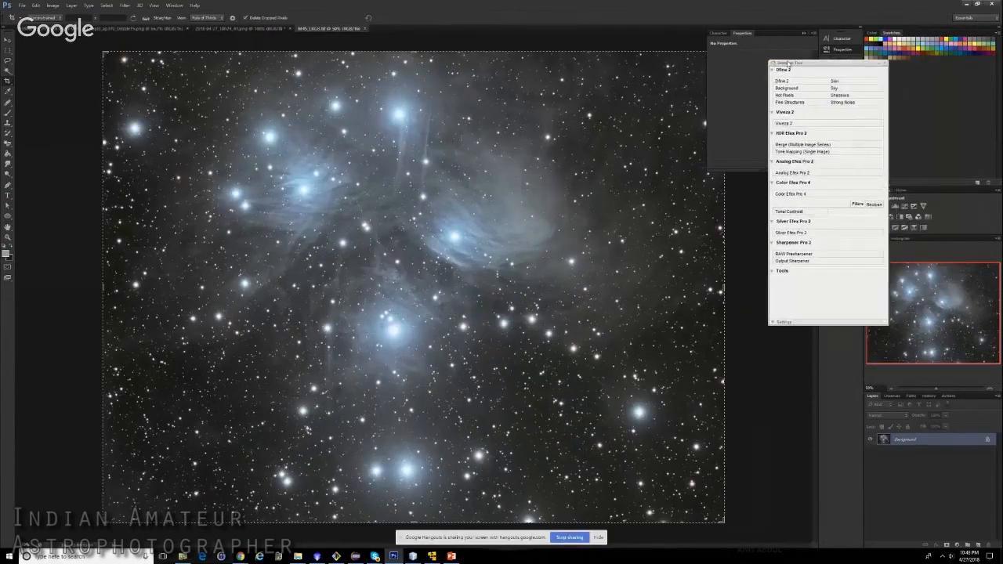
click(949, 396)
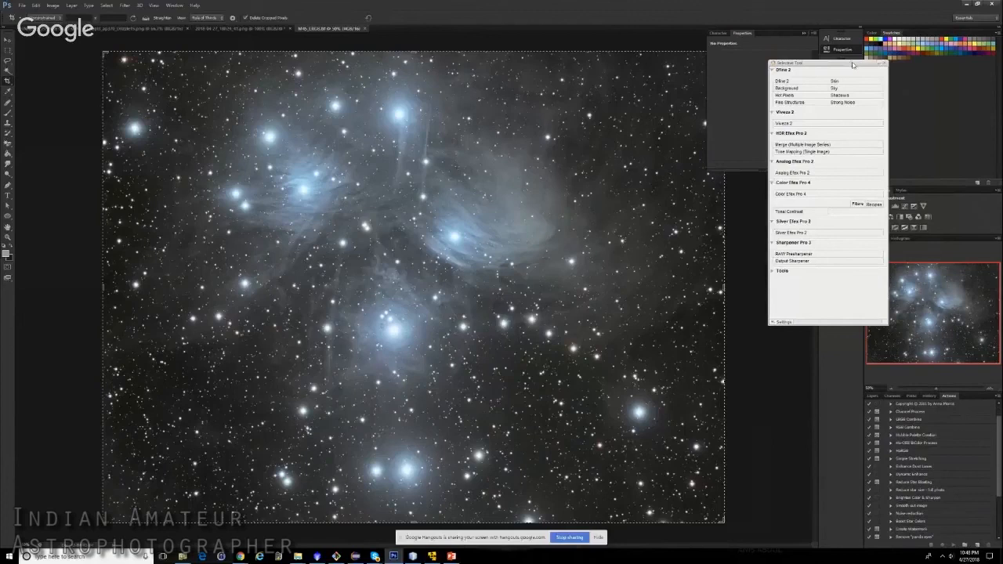
click(885, 63)
click(895, 206)
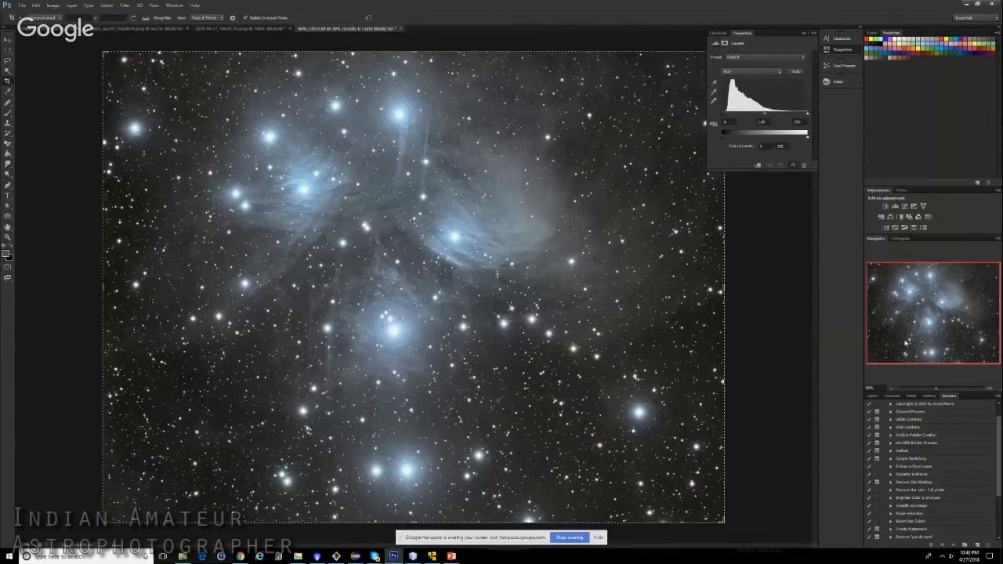
drag(722, 114, 724, 115)
- Add a Curves adjustment shaping the shadows and midtones, and a Vibrance adjustment with vibrance +17 and raised saturation
click(904, 206)
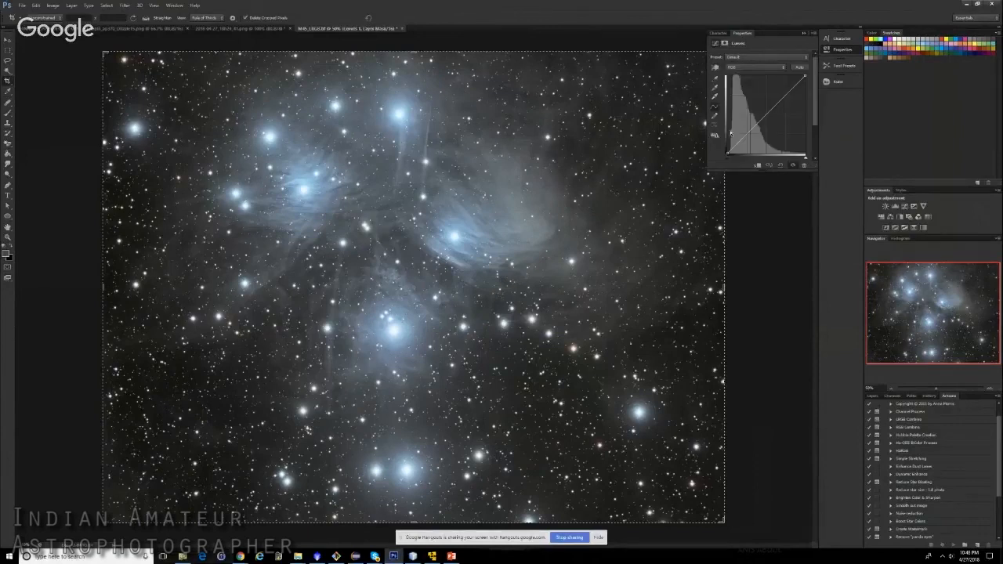
drag(739, 150, 759, 121)
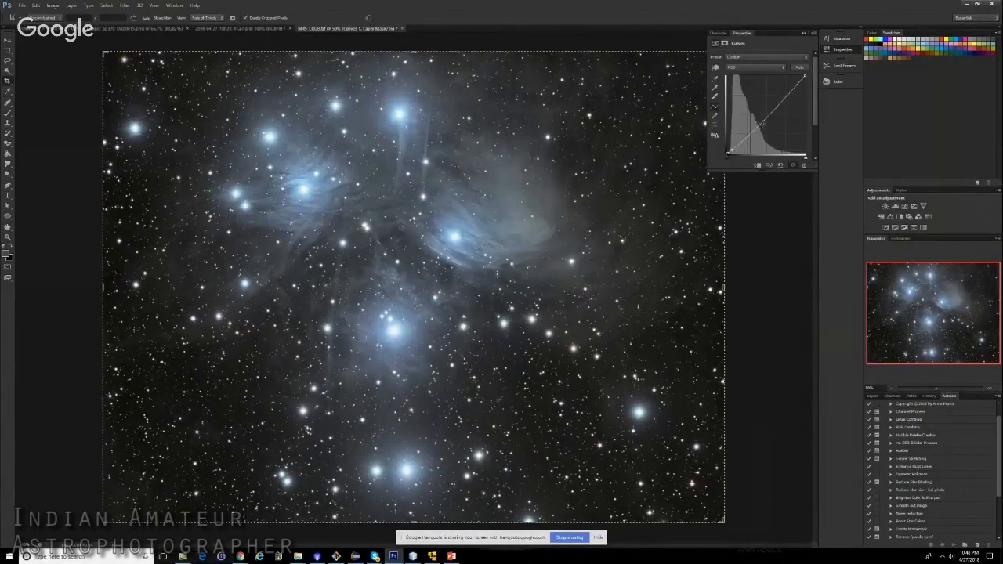
click(923, 206)
drag(759, 67, 767, 82)
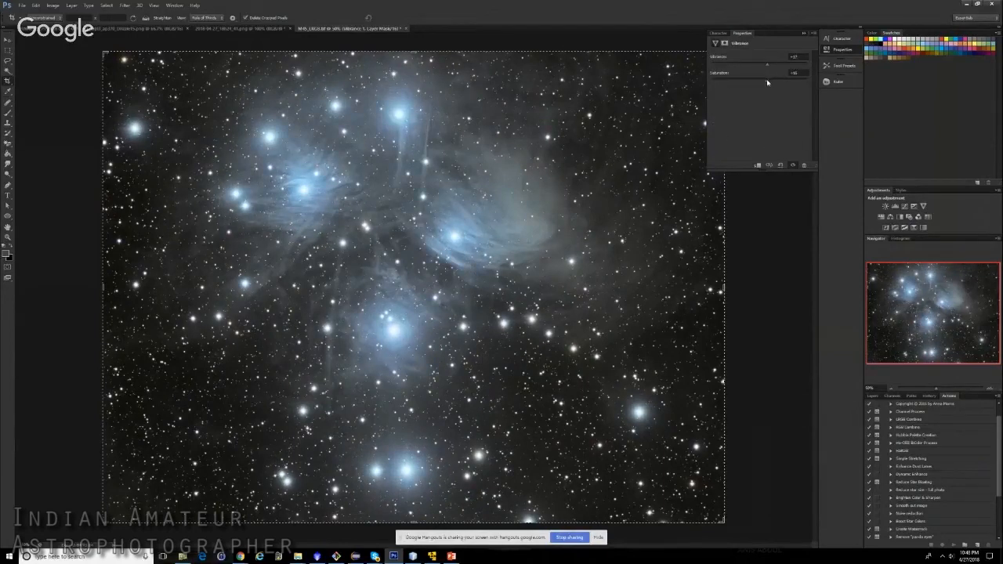
- Flatten the Levels, Curves and Vibrance adjustment layers into the background image
click(872, 396)
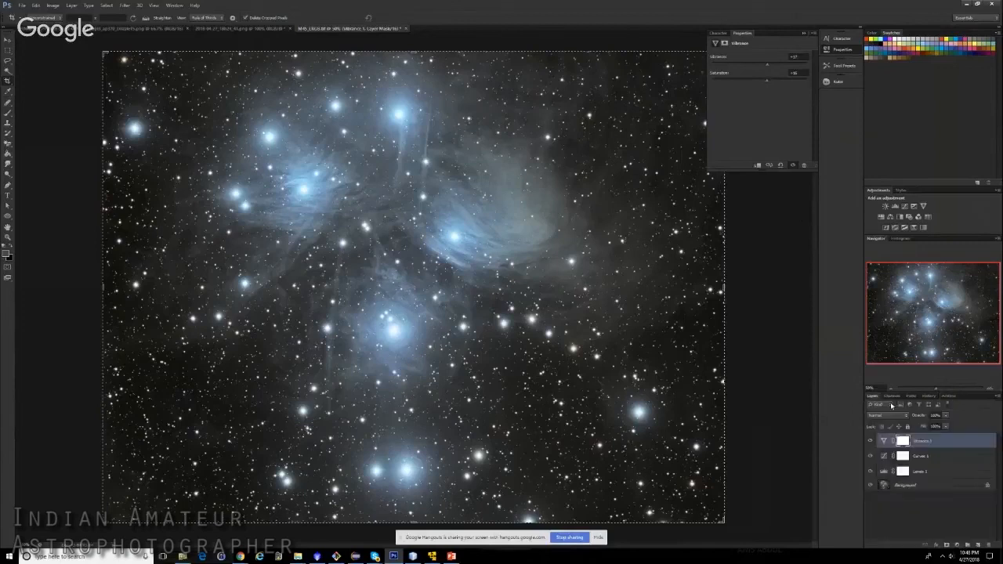
click(72, 6)
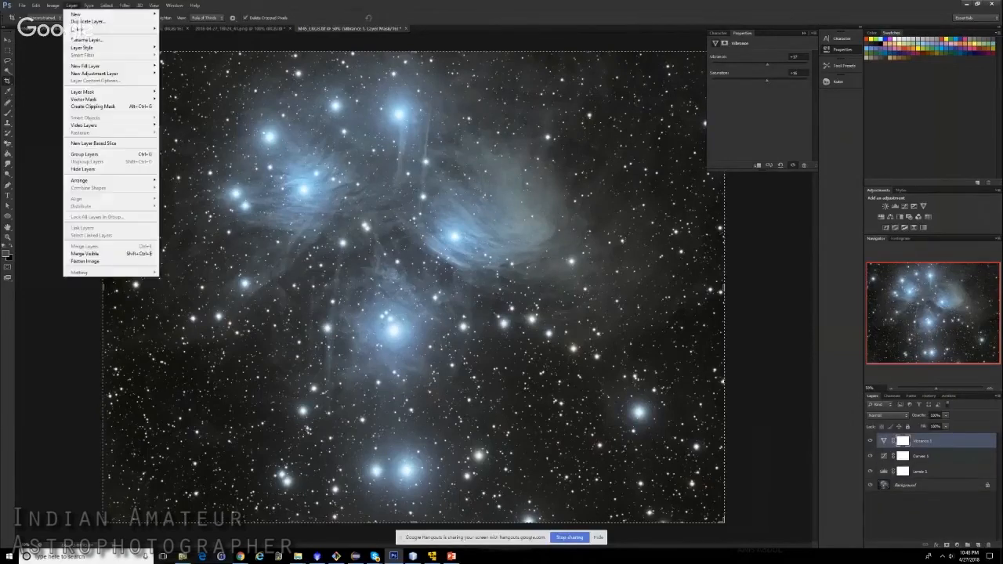
click(110, 261)
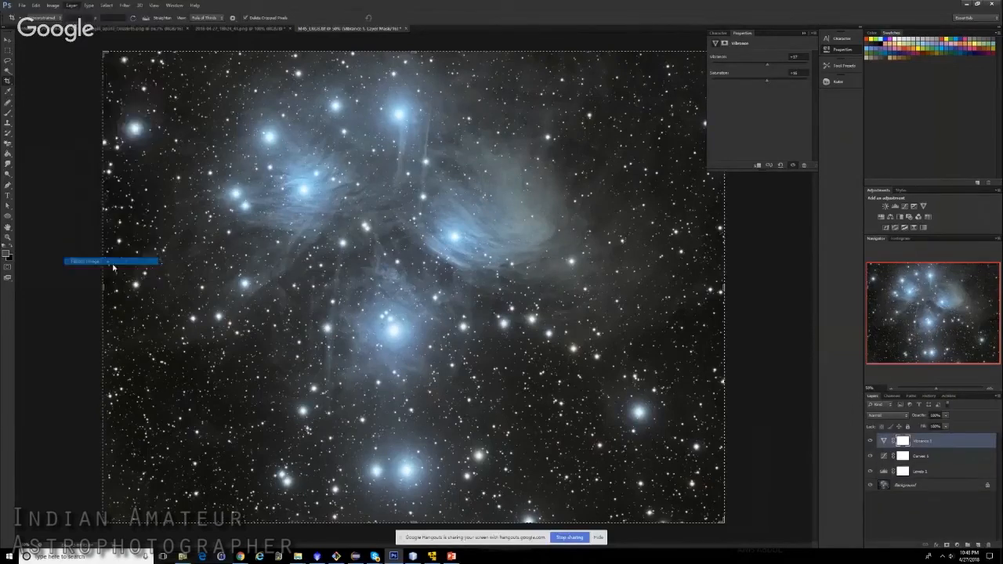
- Run the Dynamic Enhance action on the flattened image and select the full-photo Reduce star size action
click(949, 395)
scroll(936, 505, up, 1)
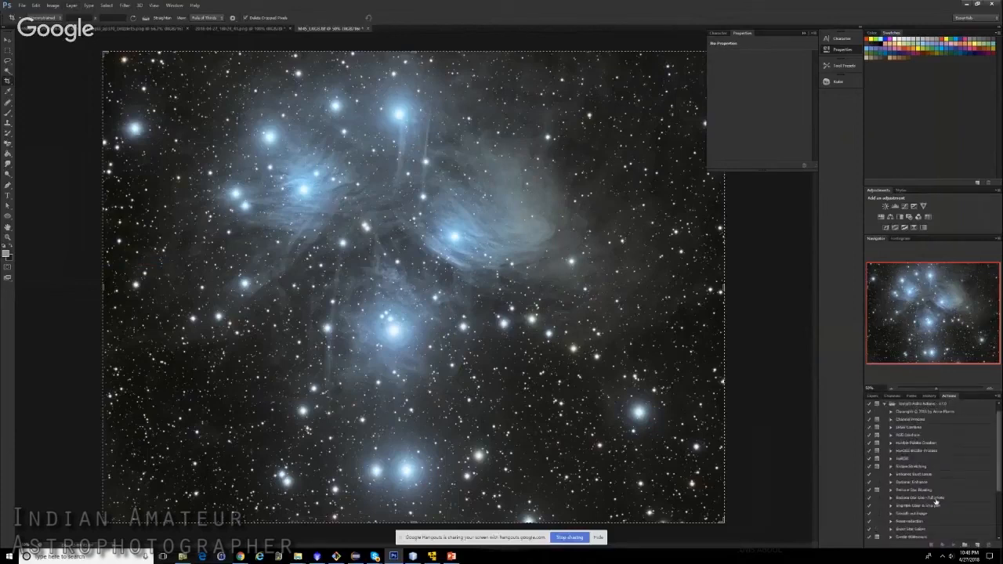
click(934, 484)
click(952, 546)
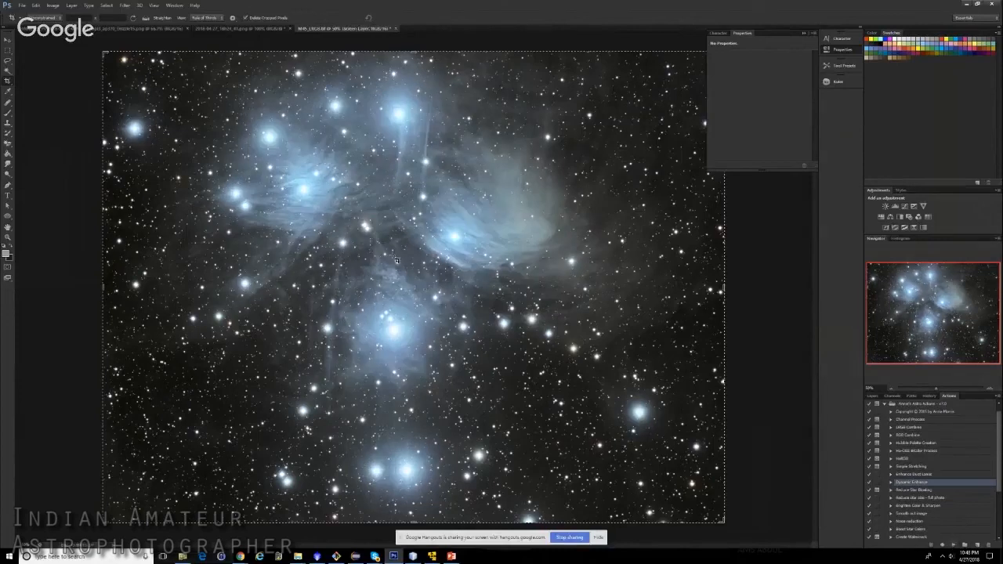
click(917, 498)
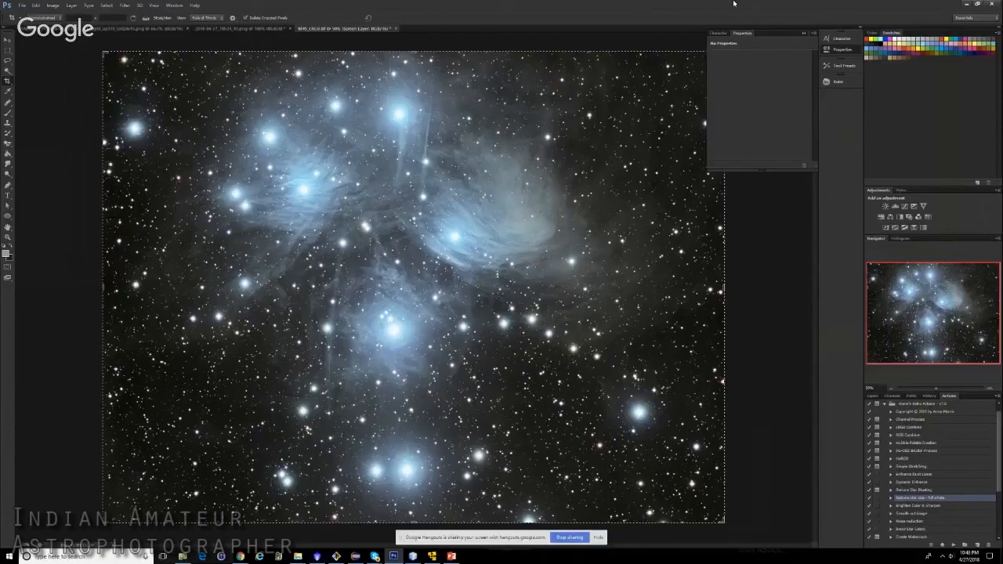
- Return to PixInsight, mask RGB_registered_clone with light_mask_clone, and hide the red mask overlay
click(965, 6)
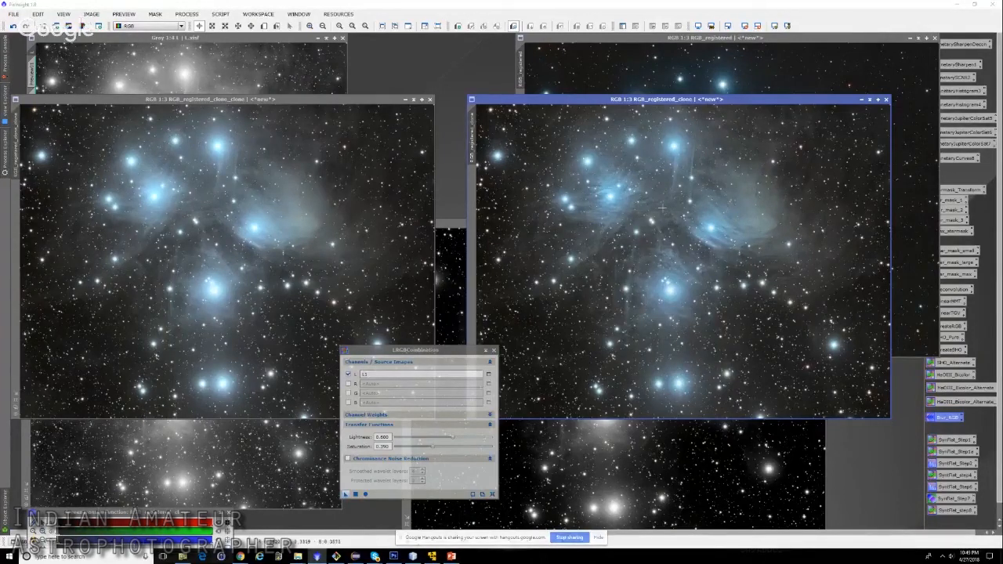
drag(664, 101, 496, 55)
click(533, 399)
drag(407, 257, 305, 190)
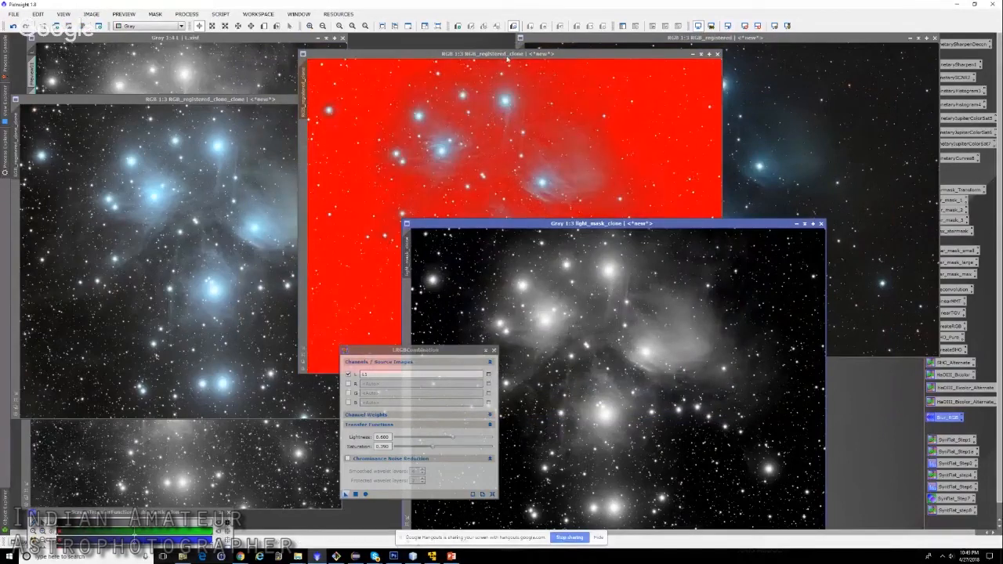
click(311, 190)
click(156, 14)
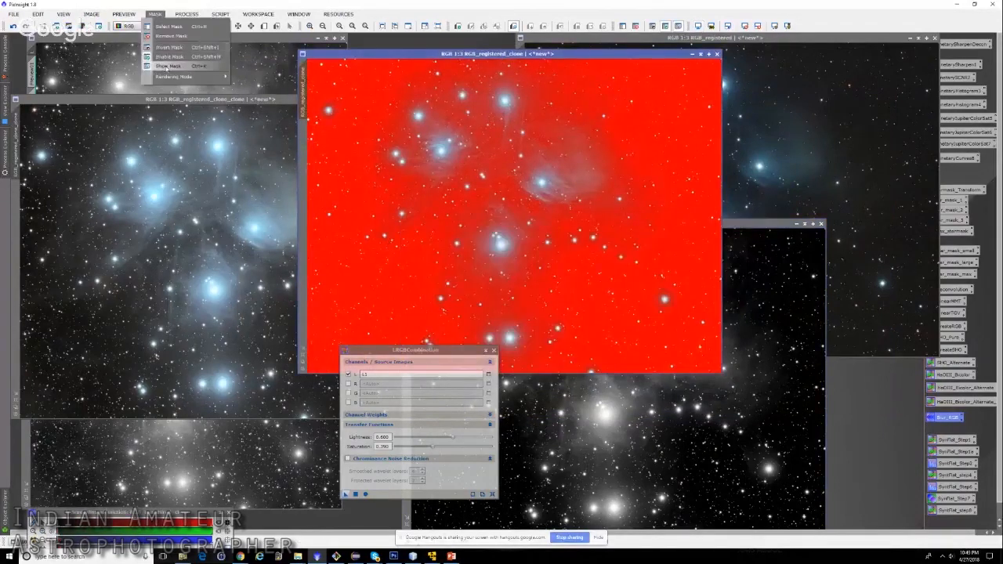
click(165, 67)
- Apply a CurvesTransformation to RGB_registered_clone with a real-time preview, brightening the highlights with an upper curve point near 0.82 output
mouse_move(4, 152)
double_click(55, 174)
click(835, 358)
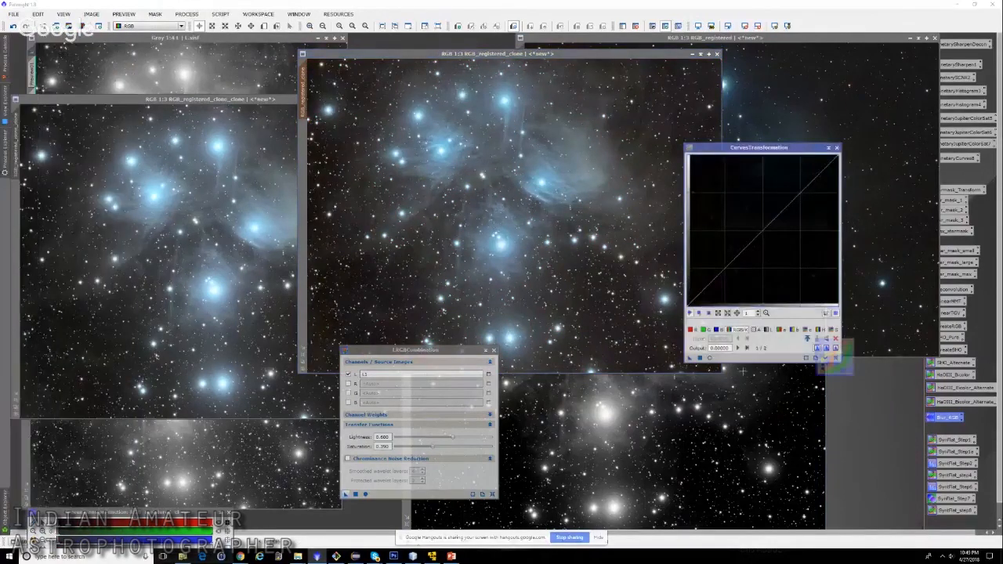
click(710, 358)
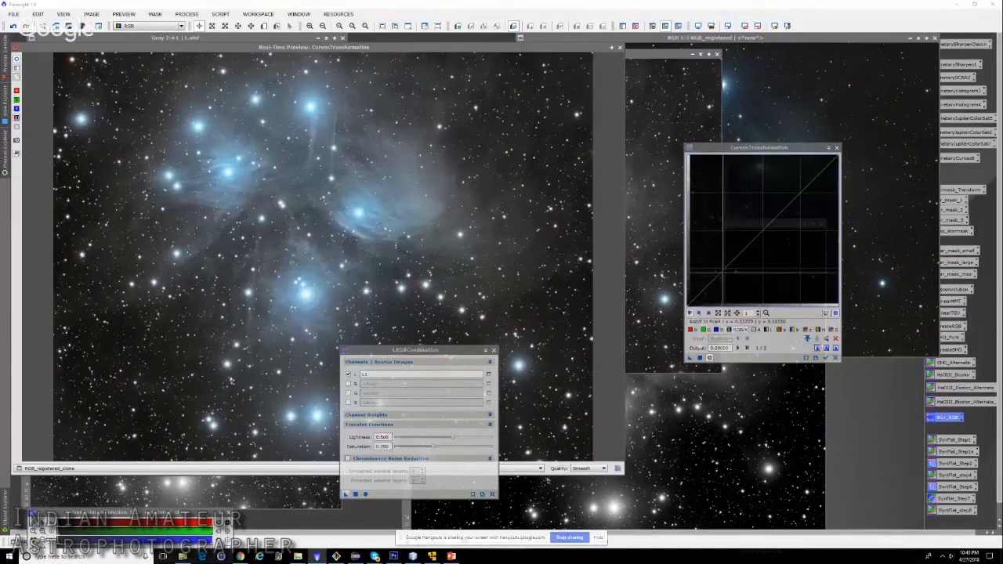
click(723, 271)
click(803, 183)
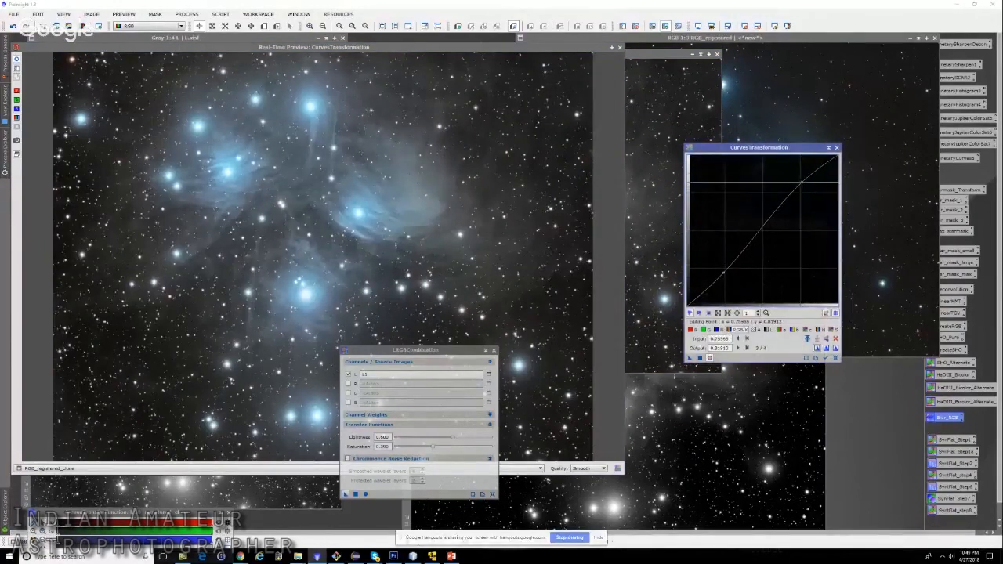
click(699, 358)
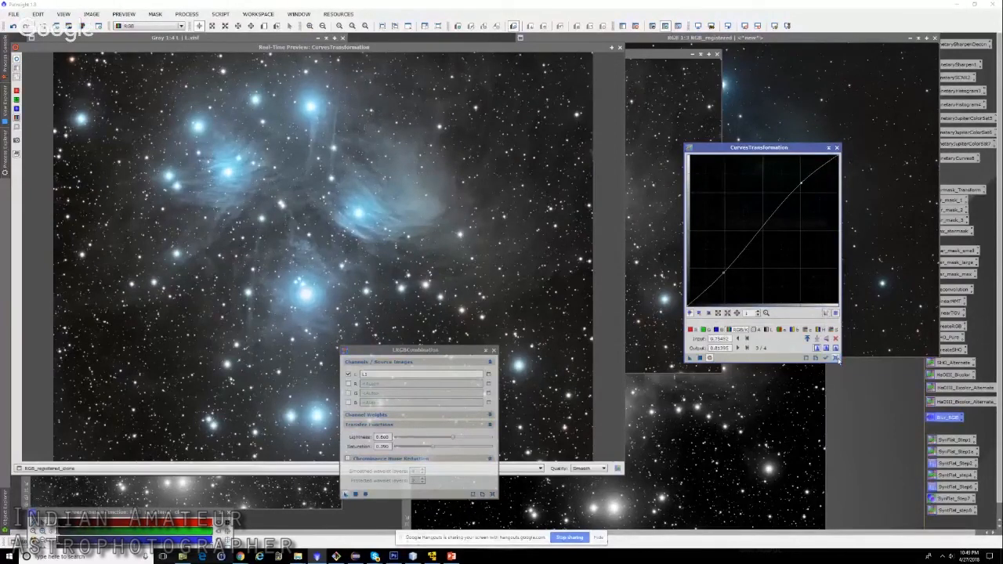
- Reset the curve, preview a saturation curve raised through input 0.328 and output 0.677, and close the real-time preview
click(835, 337)
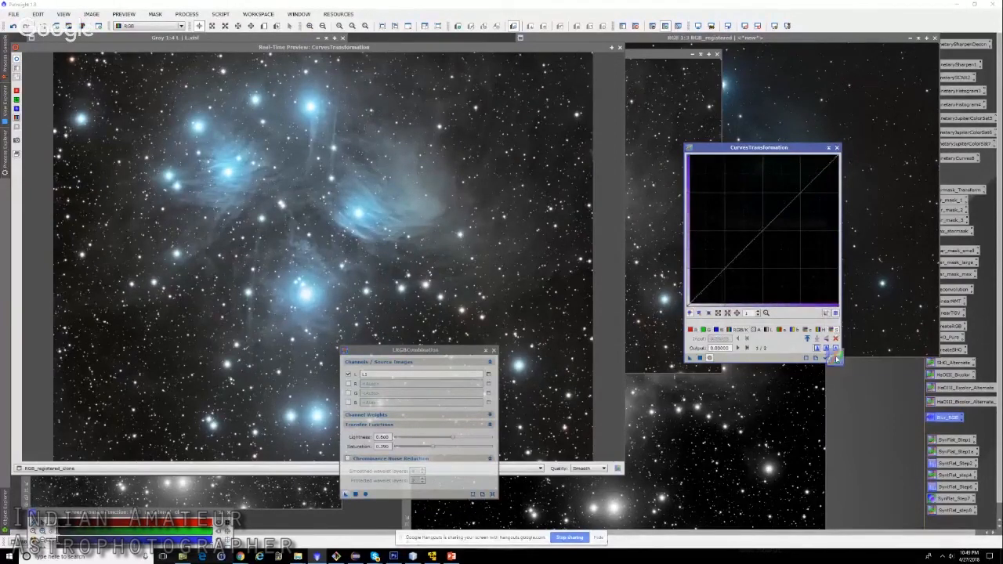
drag(757, 237, 738, 203)
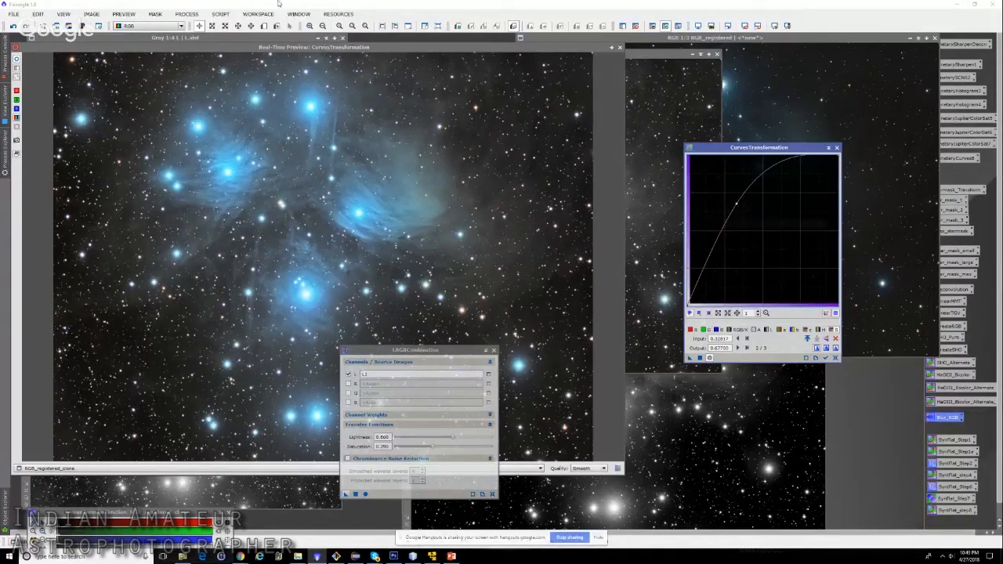
click(186, 14)
mouse_move(200, 26)
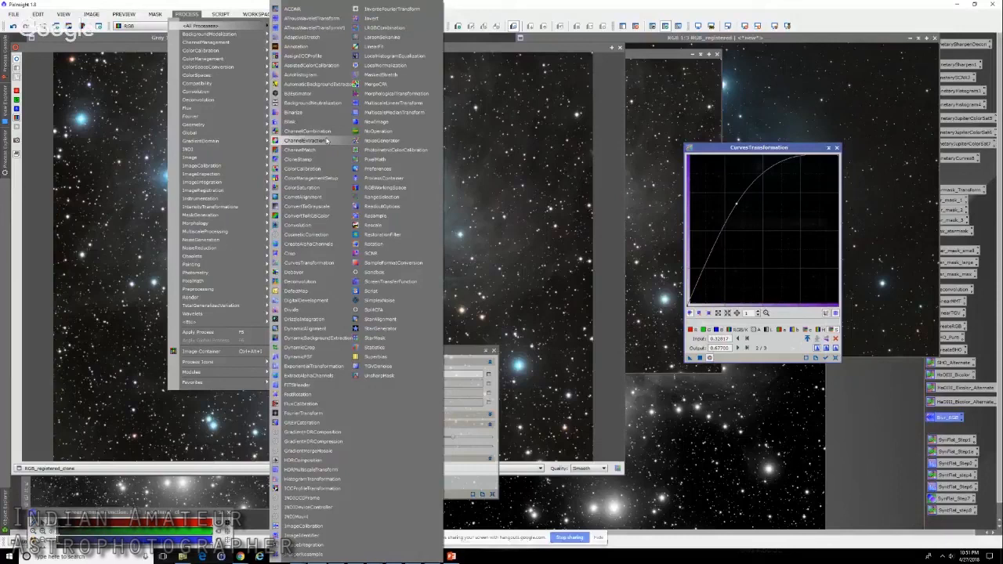
click(612, 49)
- Switch to the workspace holding the galaxy frames and examine light_FILTER_L_BINNING_1_integration at different zoom levels
click(165, 146)
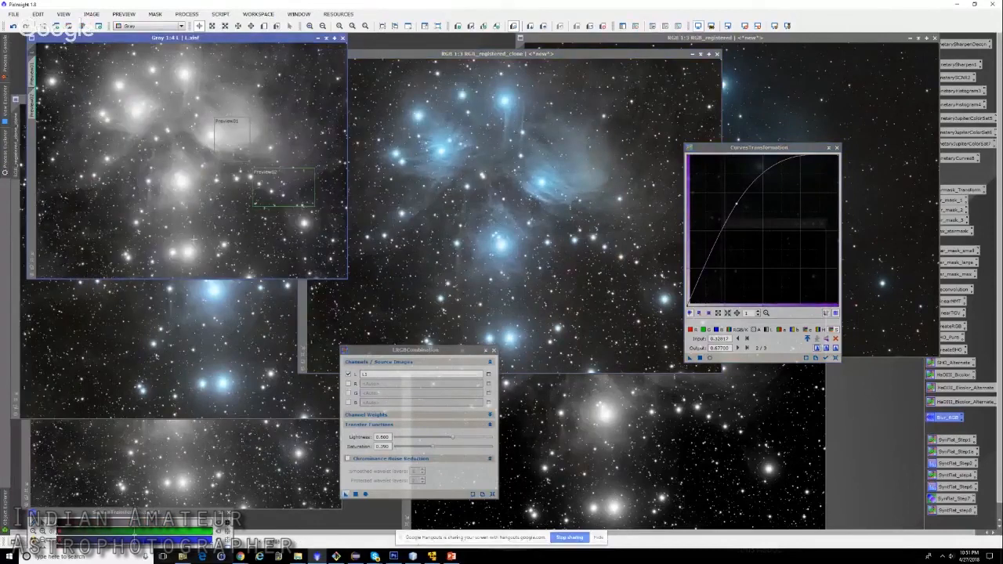
drag(203, 513, 208, 420)
click(149, 543)
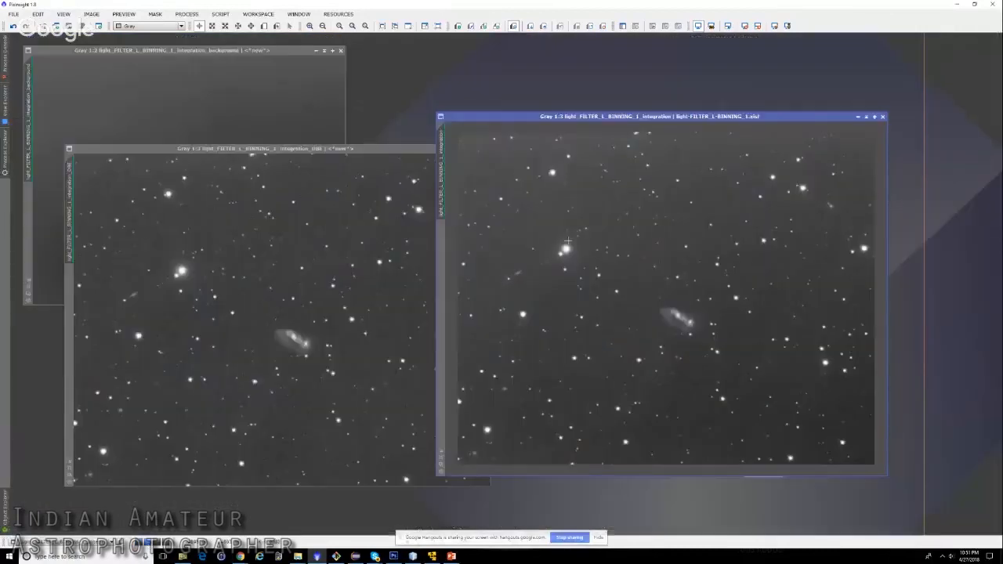
scroll(601, 288, up, 2)
scroll(601, 288, down, 3)
scroll(601, 288, up, 1)
scroll(659, 280, up, 1)
scroll(633, 223, down, 1)
scroll(658, 388, down, 1)
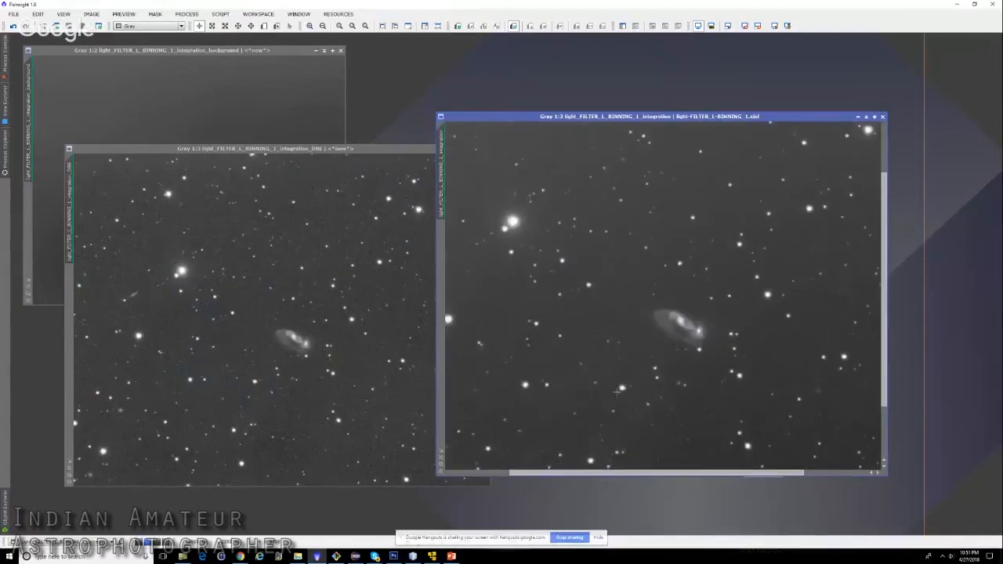
- Start a DynamicBackgroundExtraction session on light_FILTER_L_BINNING_1_integration and move that image clear of the process window
scroll(627, 360, up, 1)
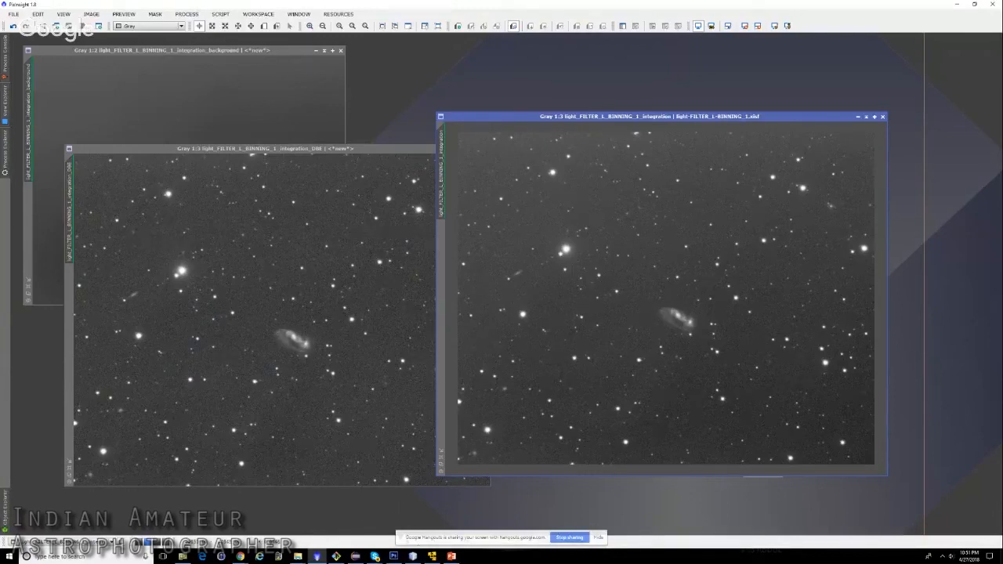
mouse_move(4, 168)
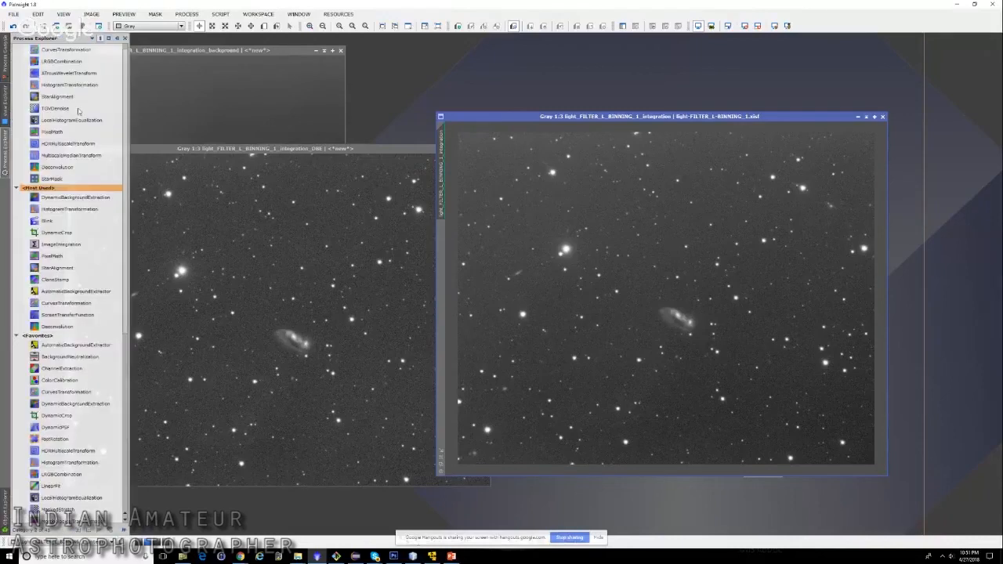
double_click(69, 199)
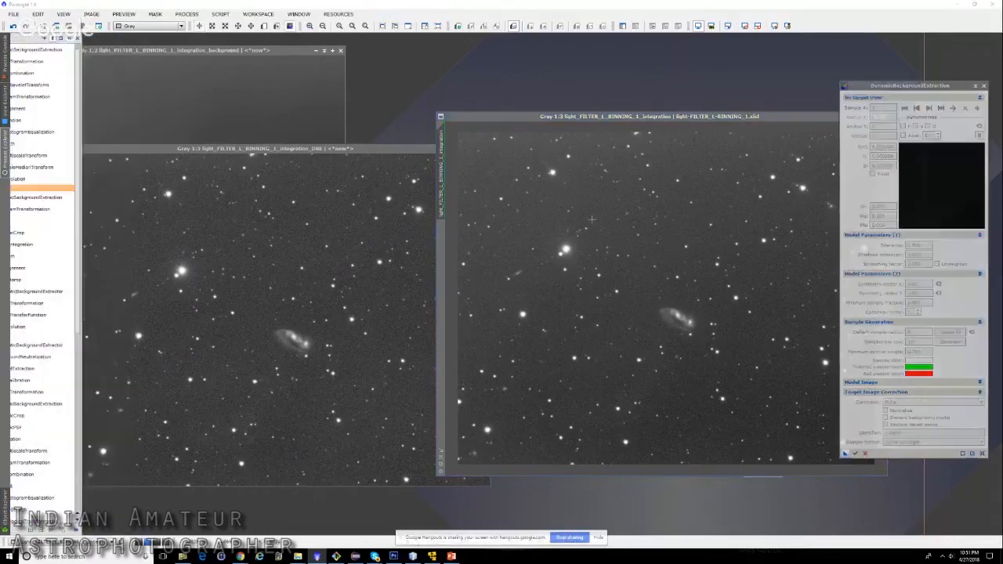
drag(580, 116, 491, 99)
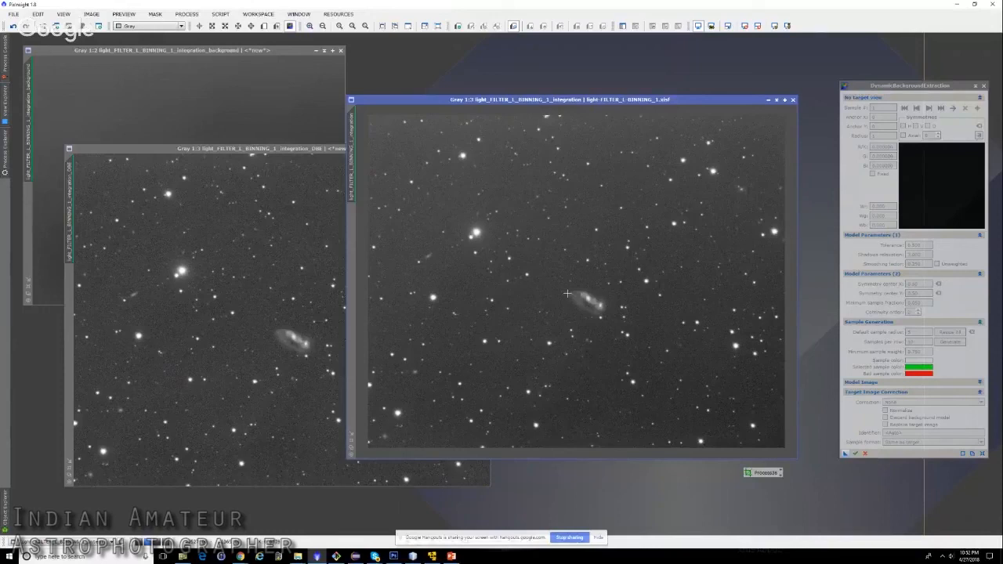
click(611, 239)
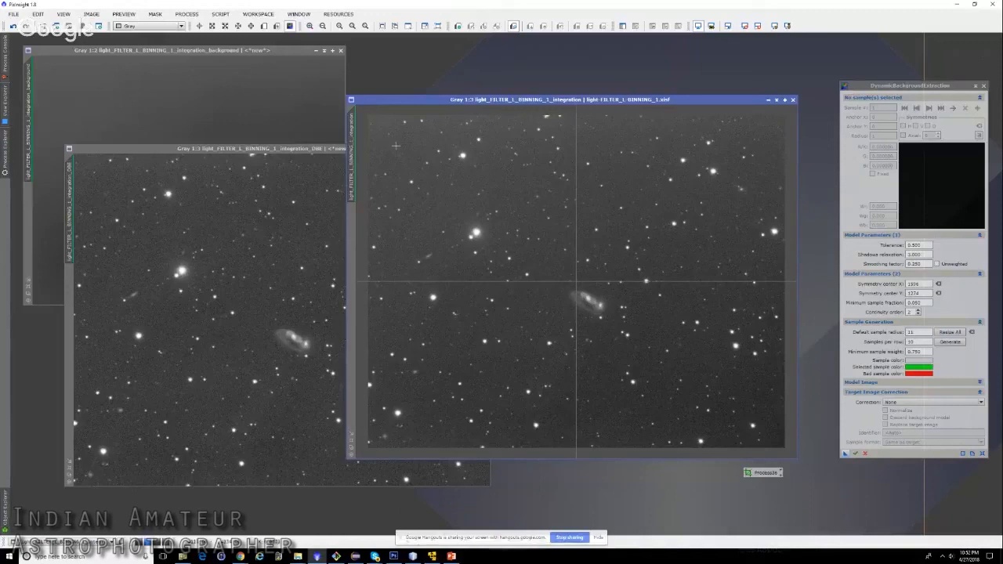
- Close the previous DBE-corrected image and its extracted background image
click(334, 149)
click(485, 149)
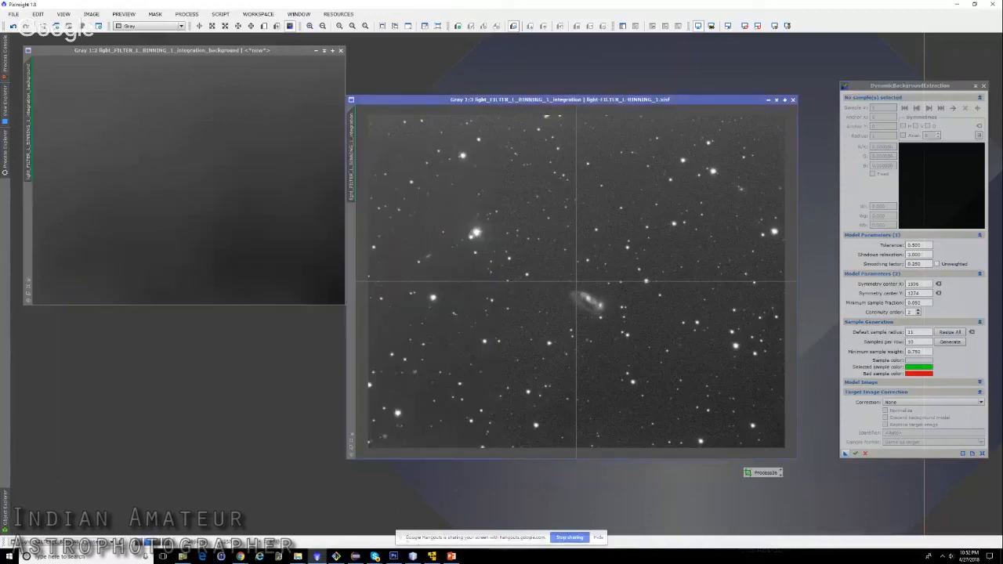
click(341, 51)
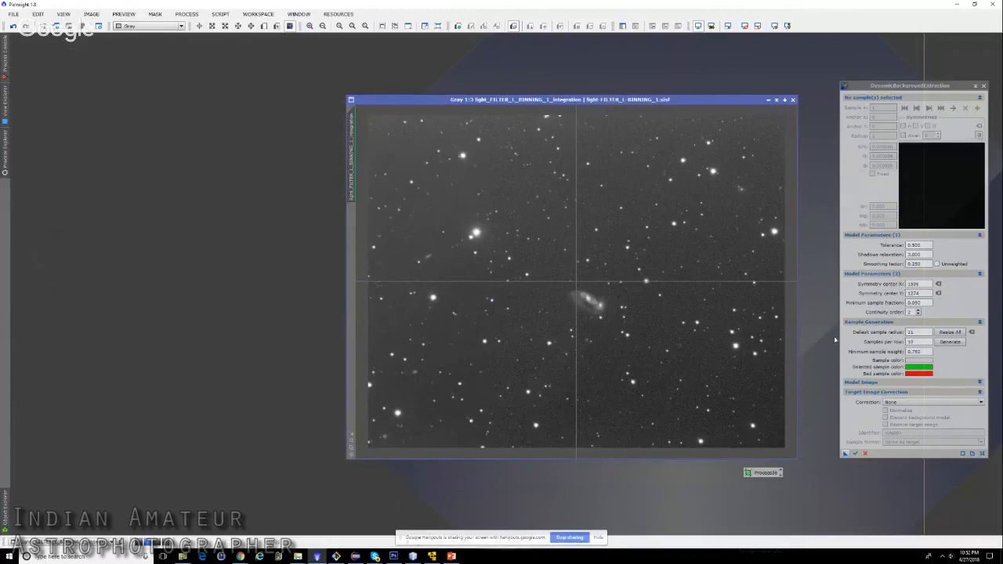
- Place nine background samples by hand across the upper part of the luminance integration
click(381, 126)
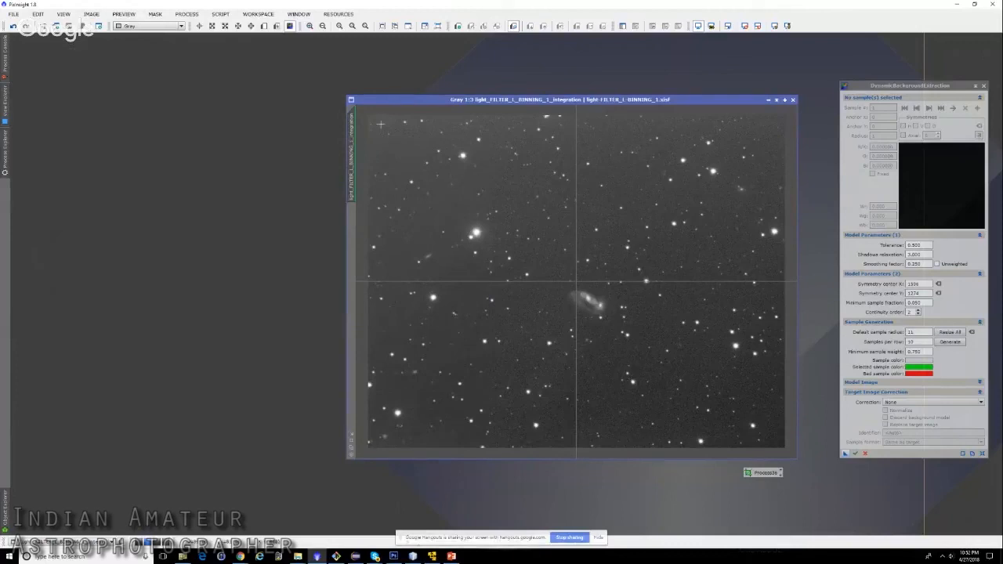
click(427, 129)
click(494, 131)
click(556, 135)
click(601, 135)
click(662, 128)
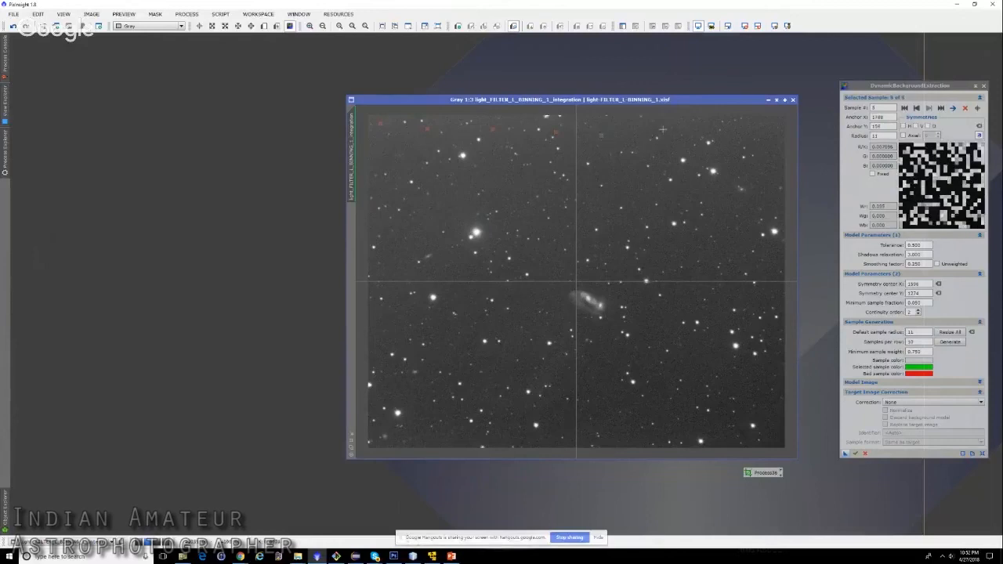
scroll(731, 133, up, 2)
drag(793, 232, 772, 119)
click(708, 139)
click(709, 260)
click(625, 297)
- Set the sample tolerance to 1.500 and generate a grid of background samples with 10 per row
click(909, 245)
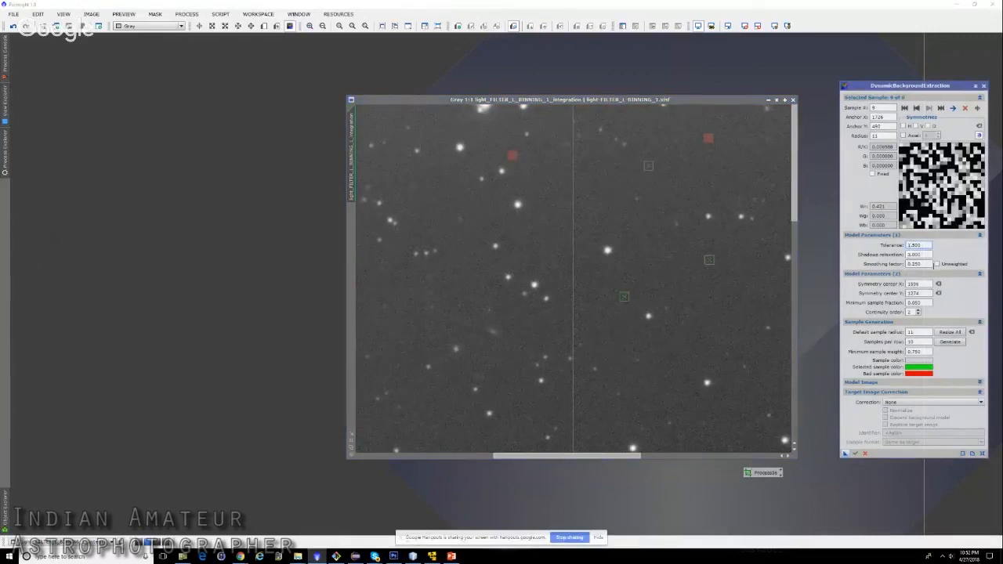
click(955, 333)
scroll(679, 286, down, 2)
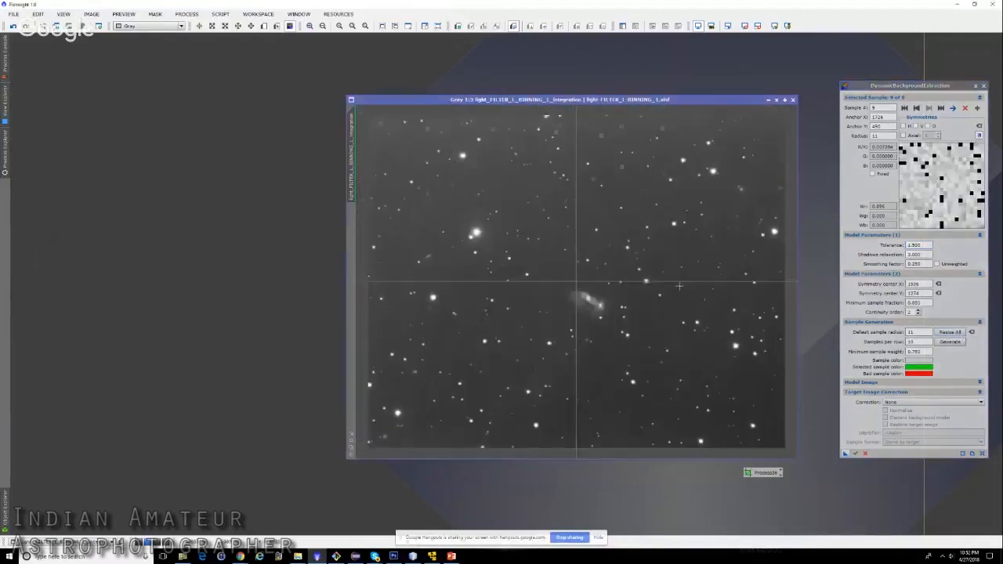
click(953, 343)
- Move three generated samples around the central galaxy farther from its glow
scroll(675, 307, up, 2)
drag(573, 349, 526, 345)
drag(573, 208, 586, 155)
drag(697, 349, 729, 319)
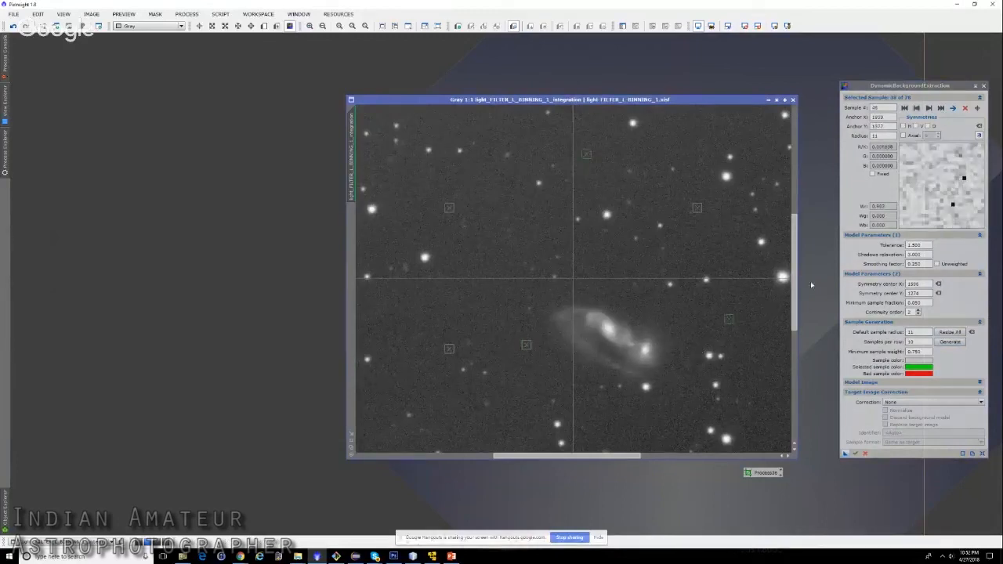
drag(796, 283, 796, 162)
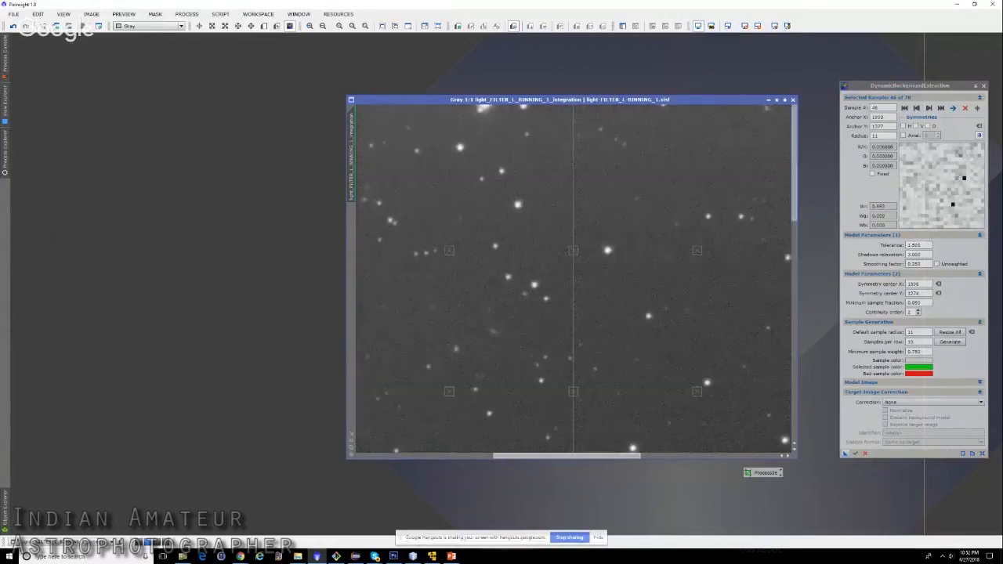
scroll(695, 277, up, 1)
scroll(696, 277, down, 3)
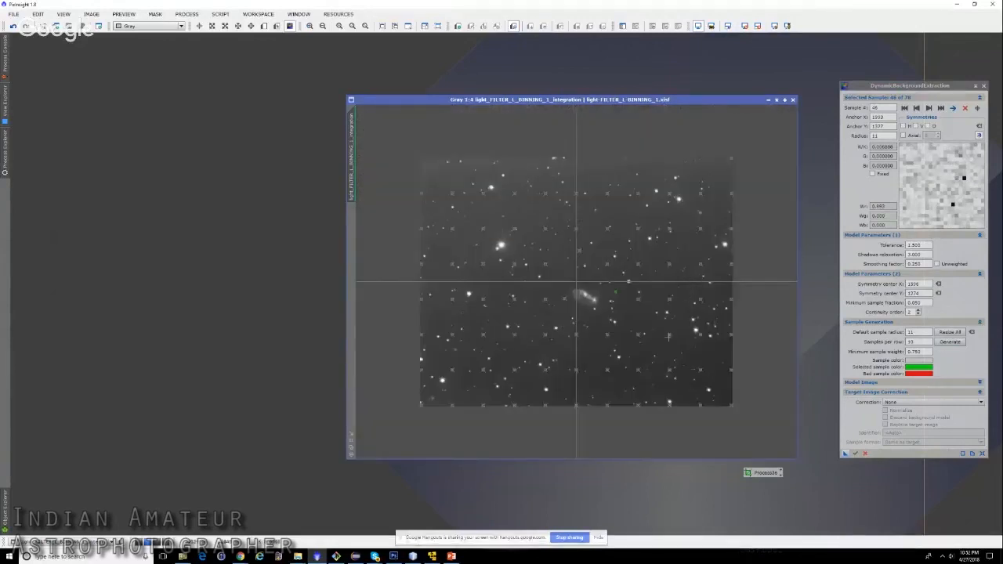
- Add background samples along the bright upper edge of the frame and shift one sample near the galaxy's lower left
click(438, 164)
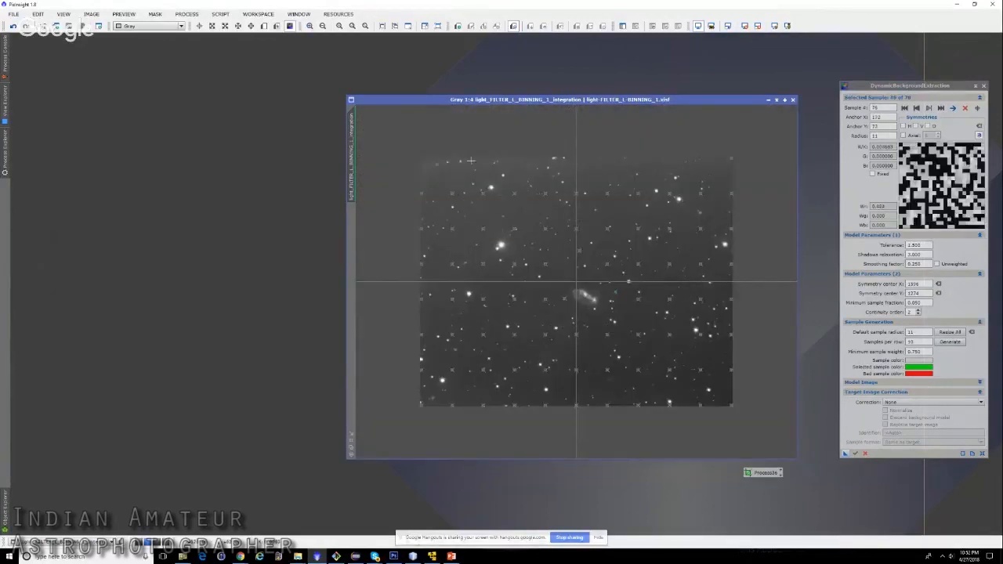
click(512, 165)
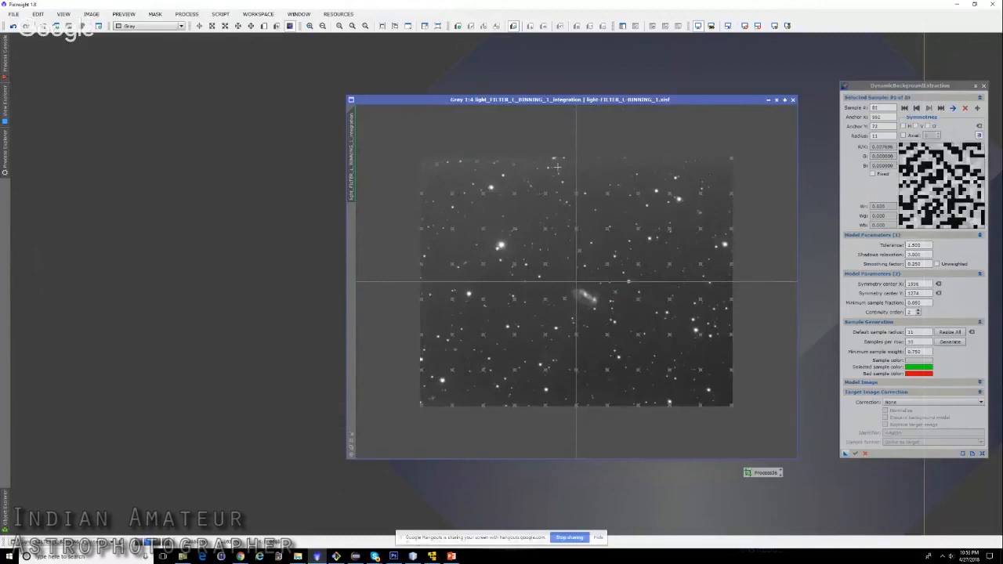
click(585, 167)
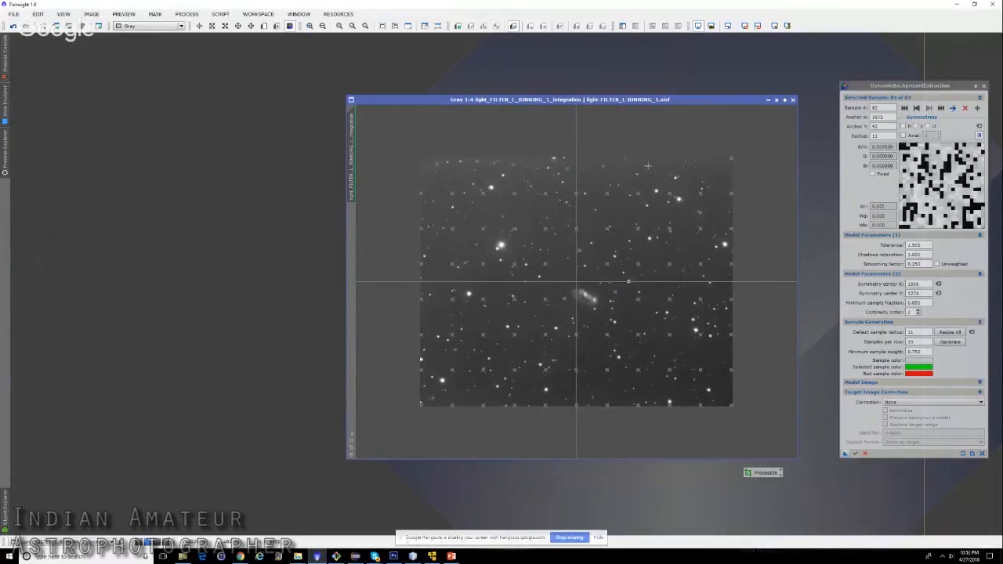
click(637, 168)
click(702, 173)
click(724, 170)
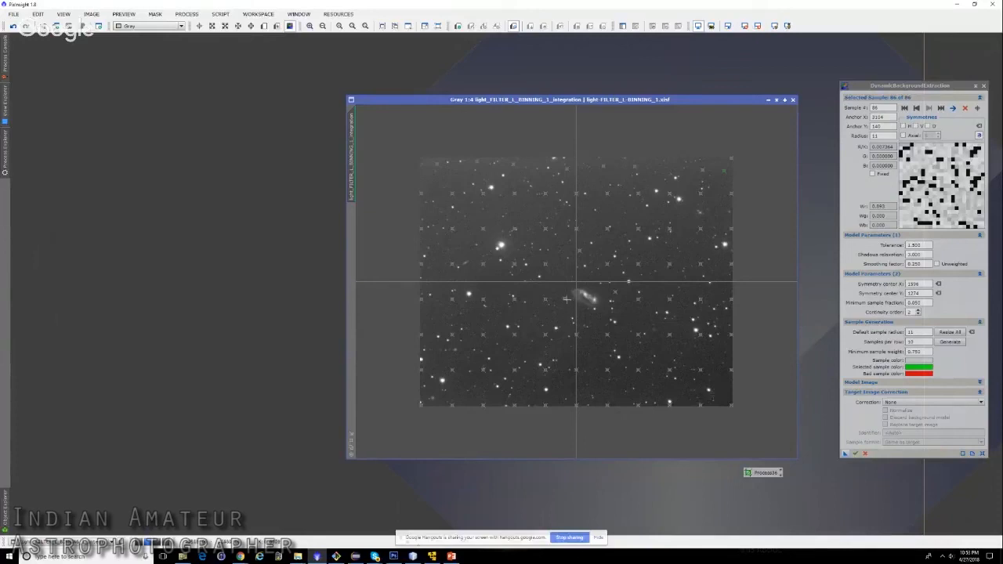
click(520, 313)
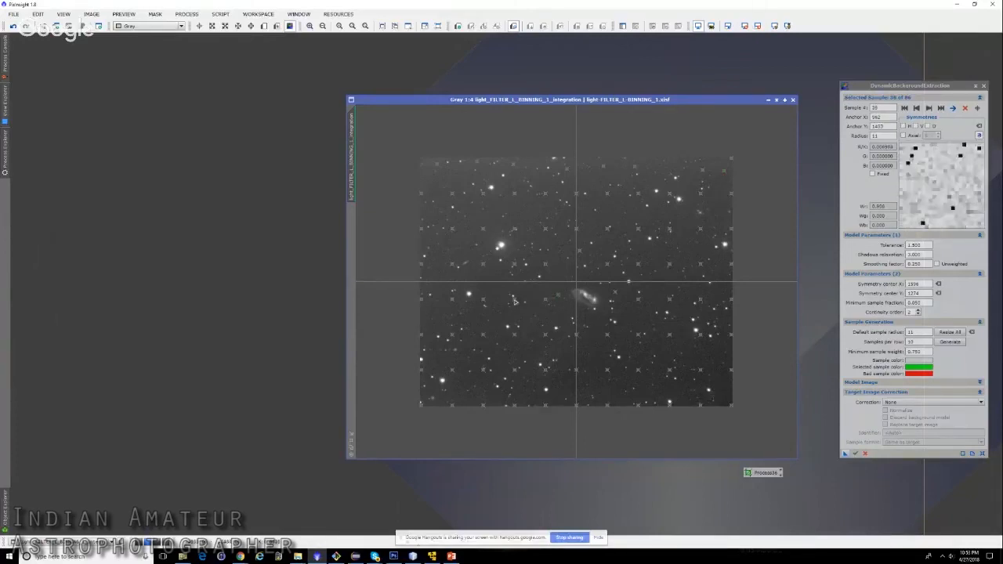
- Set the target image correction to Subtraction and execute the background extraction
click(934, 402)
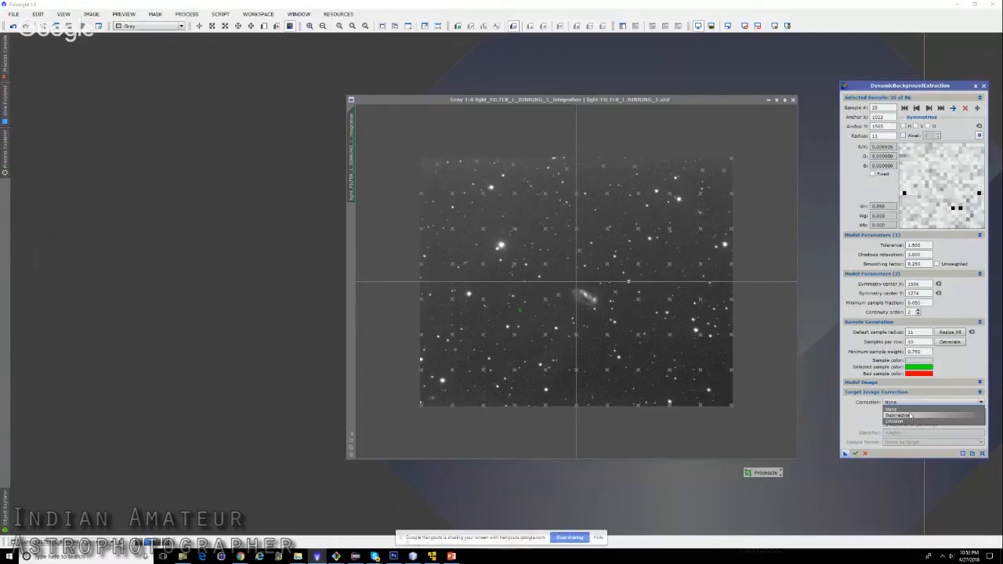
click(909, 415)
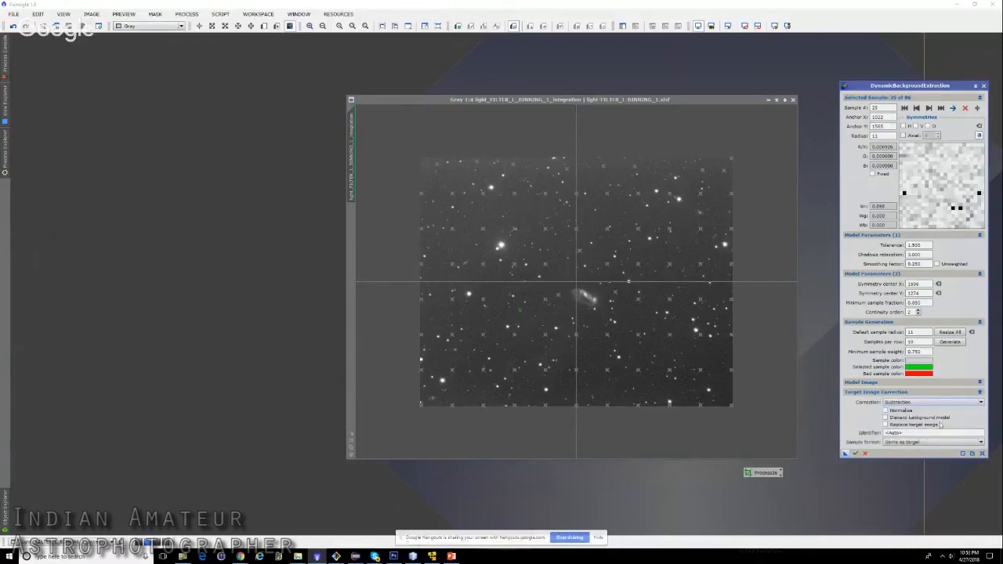
click(853, 454)
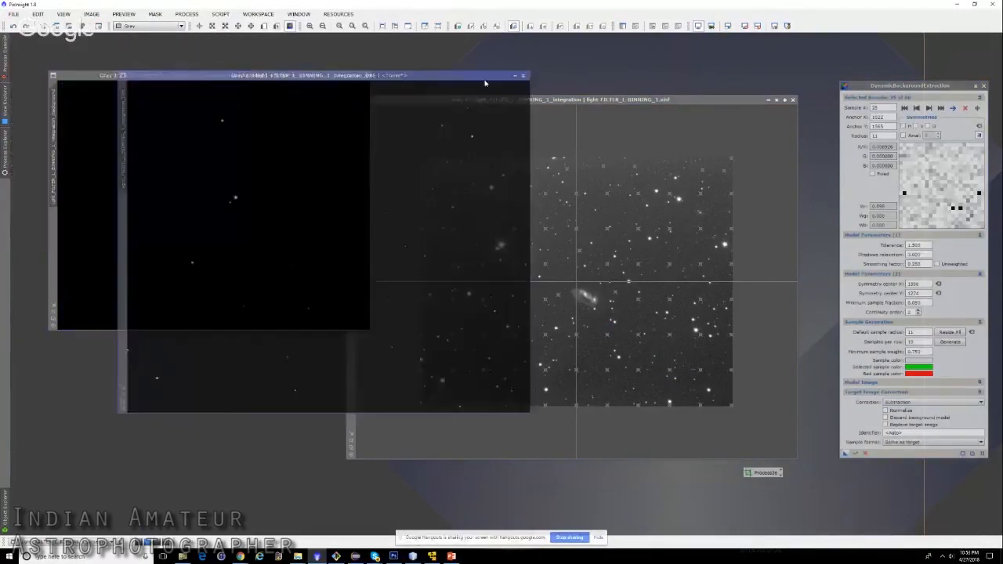
- Apply an automatic screen stretch to the extracted background model and to the DBE-corrected image
click(226, 210)
key(ctrl+a)
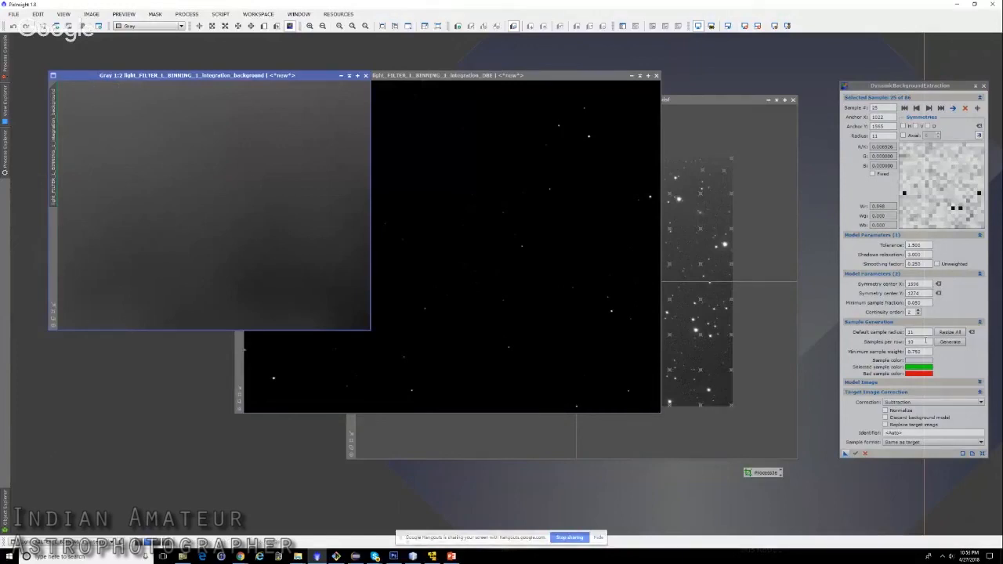
click(917, 341)
double_click(917, 342)
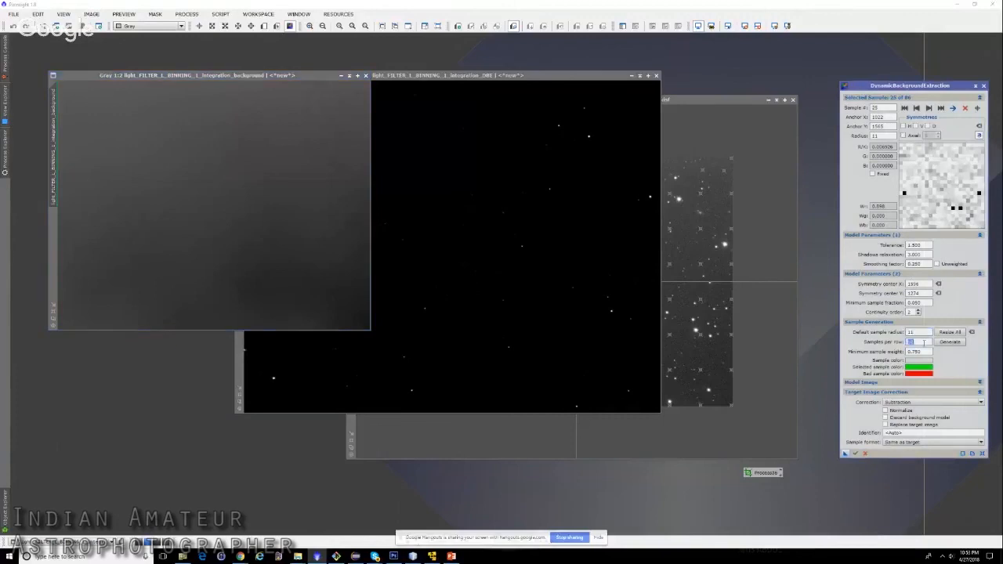
double_click(930, 264)
click(462, 261)
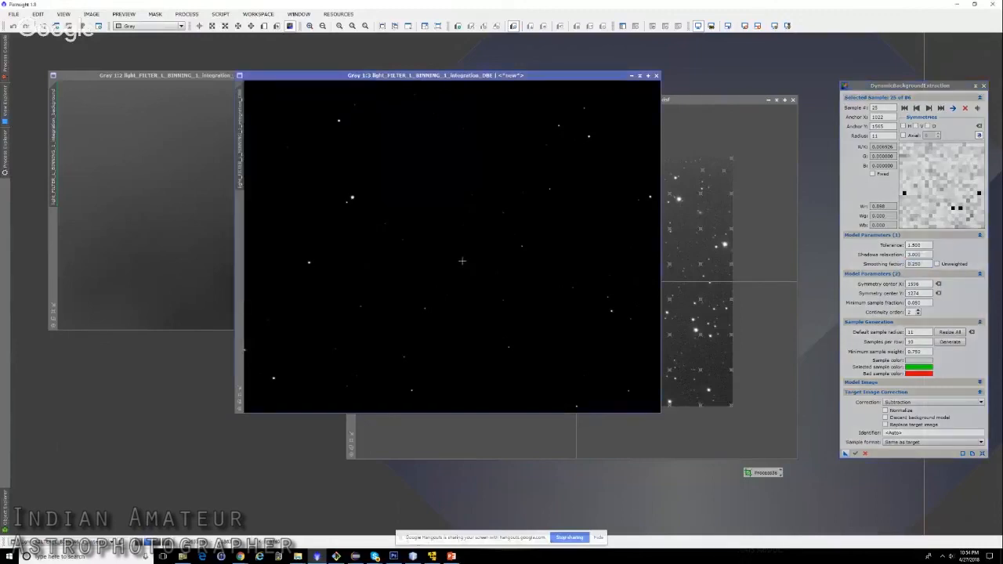
key(ctrl+a)
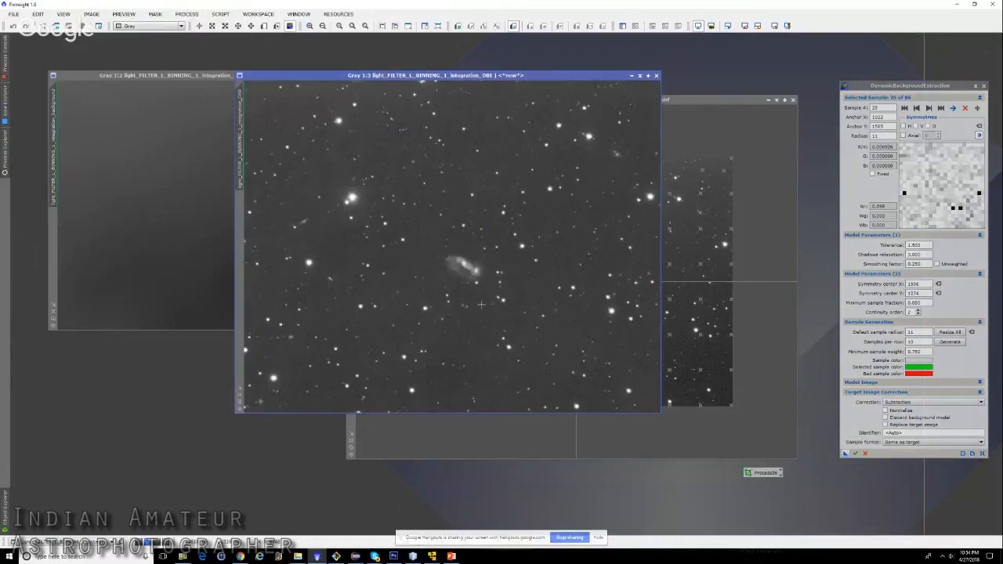
- Close DynamicBackgroundExtraction and end its active session on the original integration
click(713, 100)
click(984, 87)
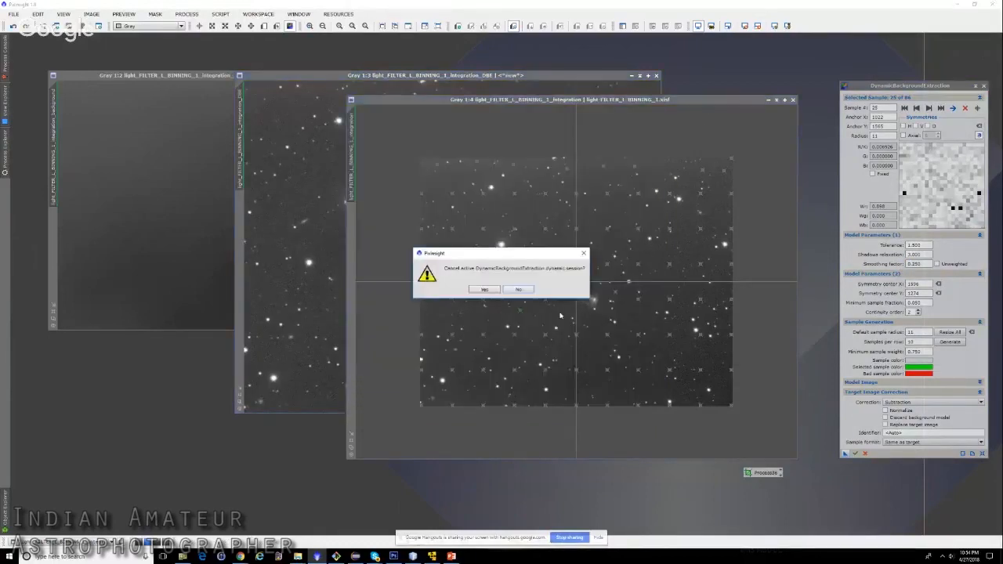
click(486, 289)
- Arrange the DBE-corrected image beside the original integration for comparison and stop sharing the screen
click(619, 87)
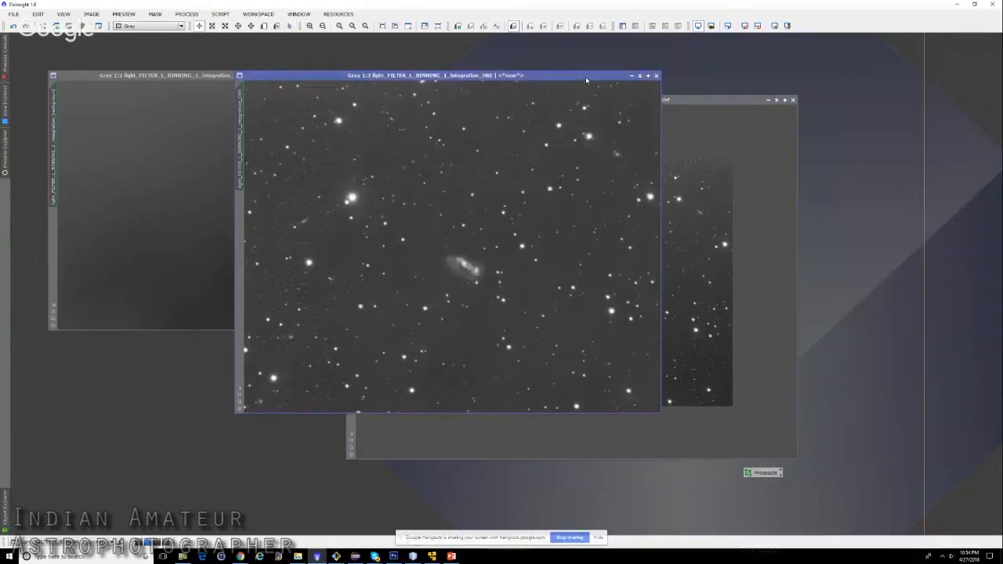
drag(586, 76, 423, 100)
drag(548, 99, 717, 83)
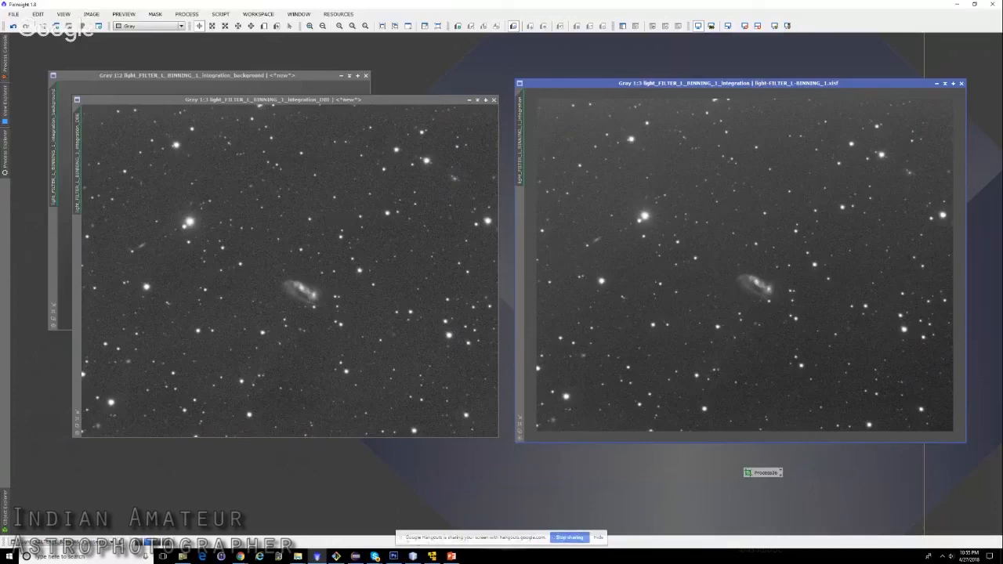
click(564, 537)
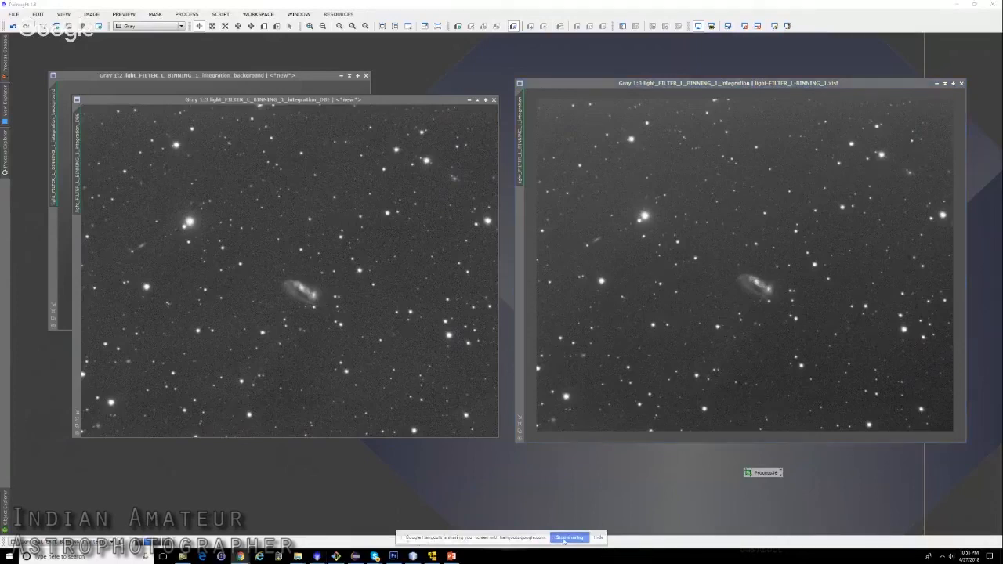